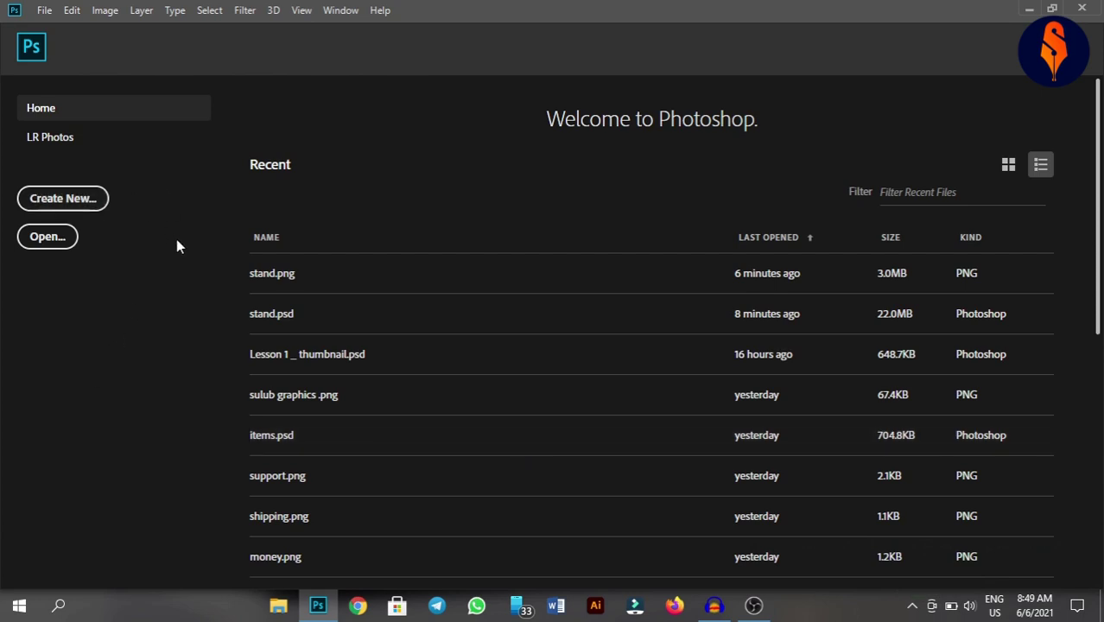
- Open the New Document dialog from the Home screen's Create New button
click(45, 200)
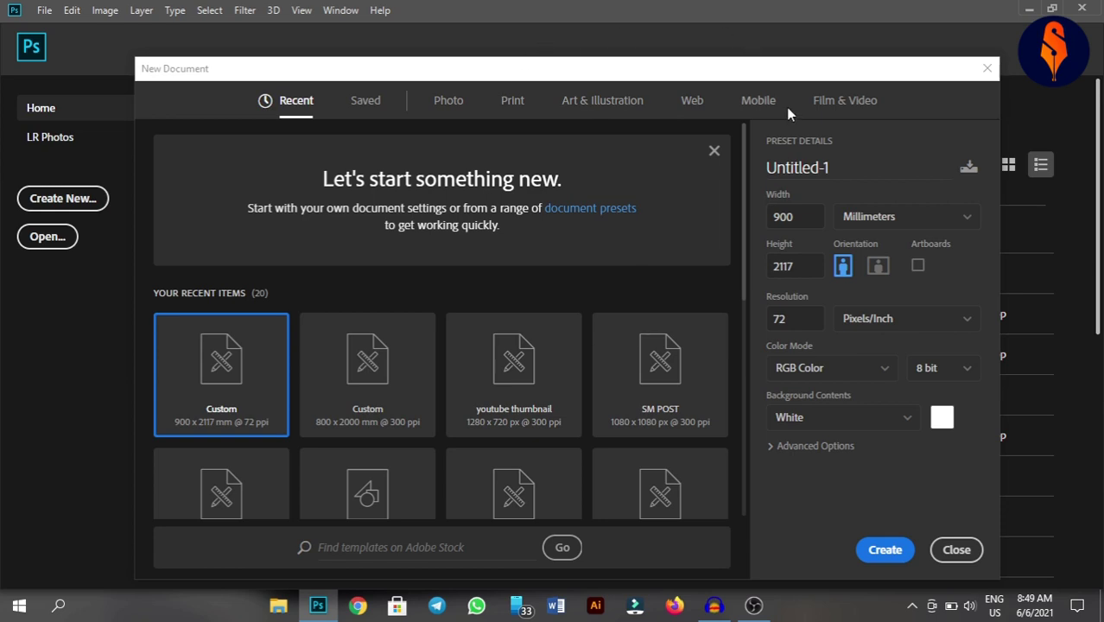
- Choose the saved STAND BANNER preset and switch its units to Centimeters
click(366, 101)
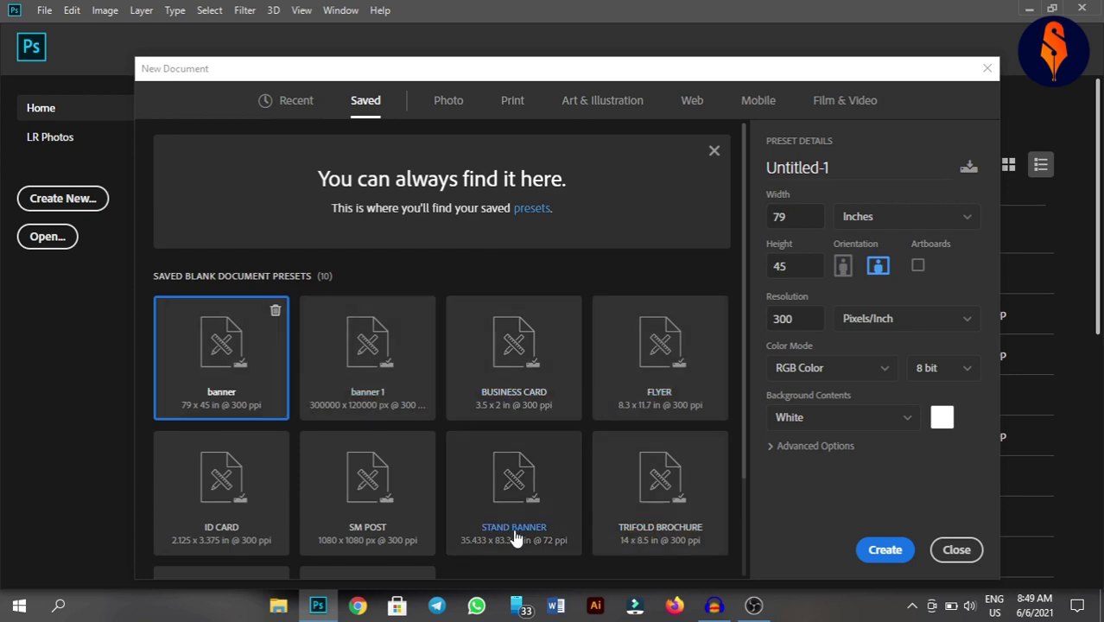
click(497, 508)
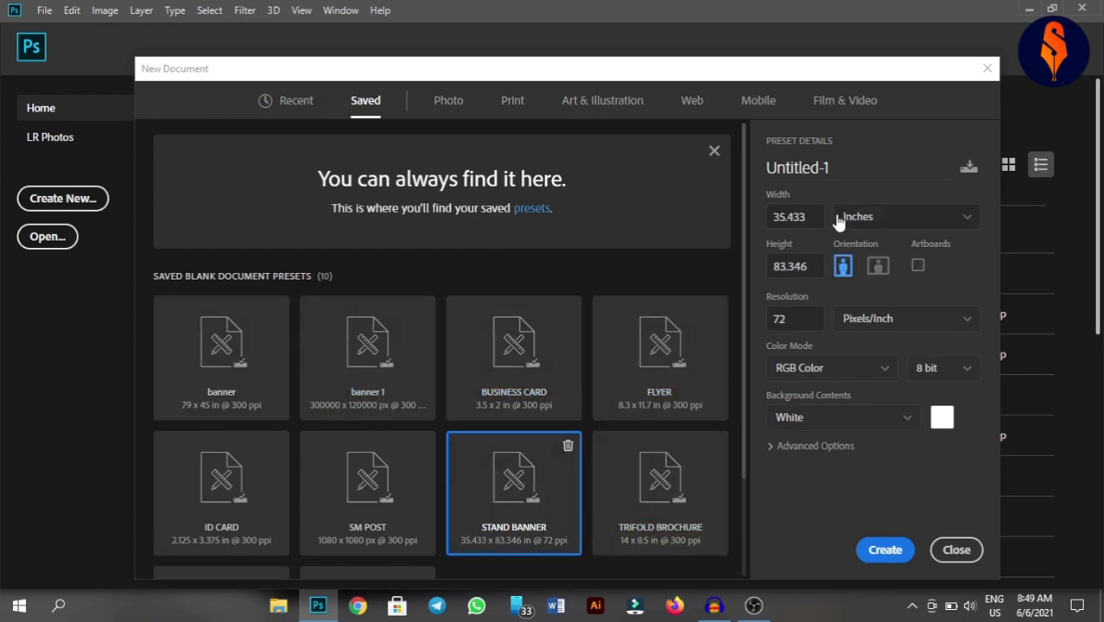
click(892, 217)
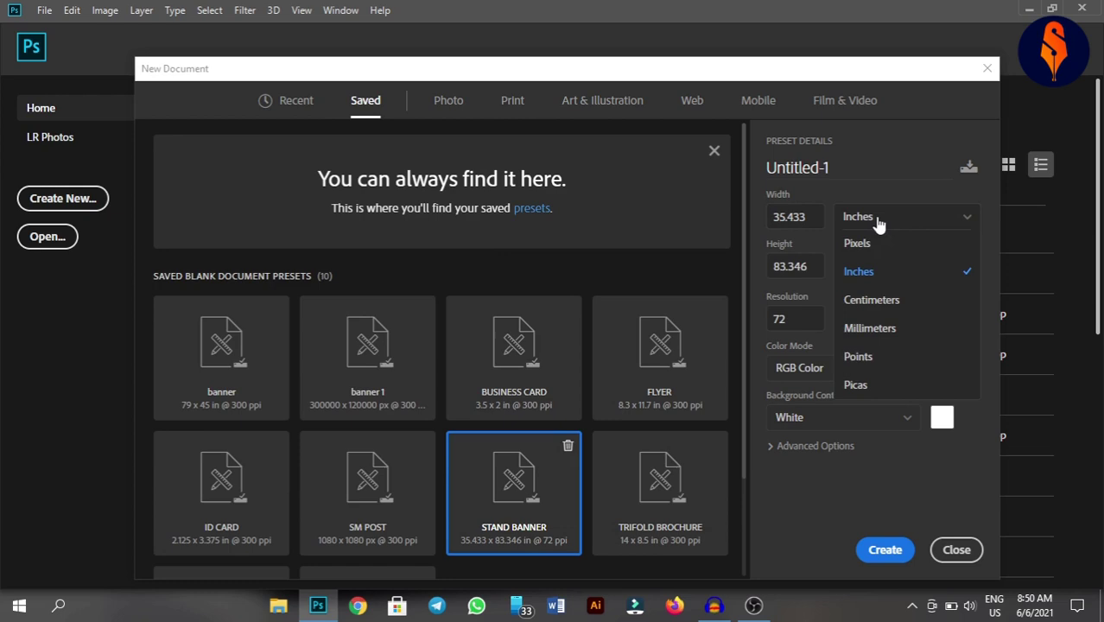
click(887, 271)
click(815, 216)
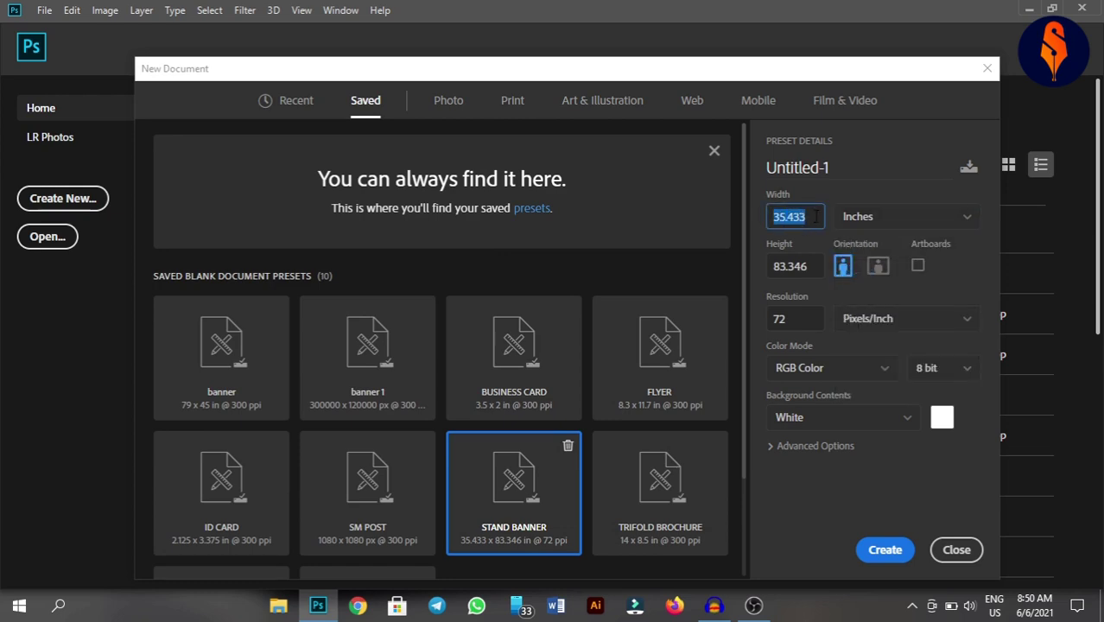
click(815, 216)
click(871, 224)
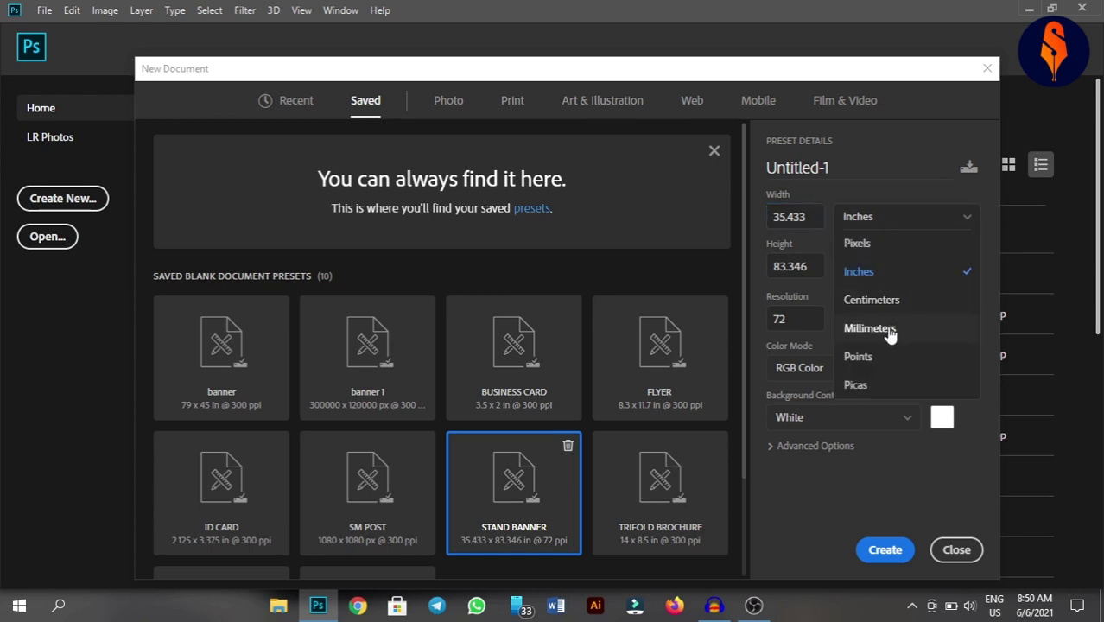
click(872, 300)
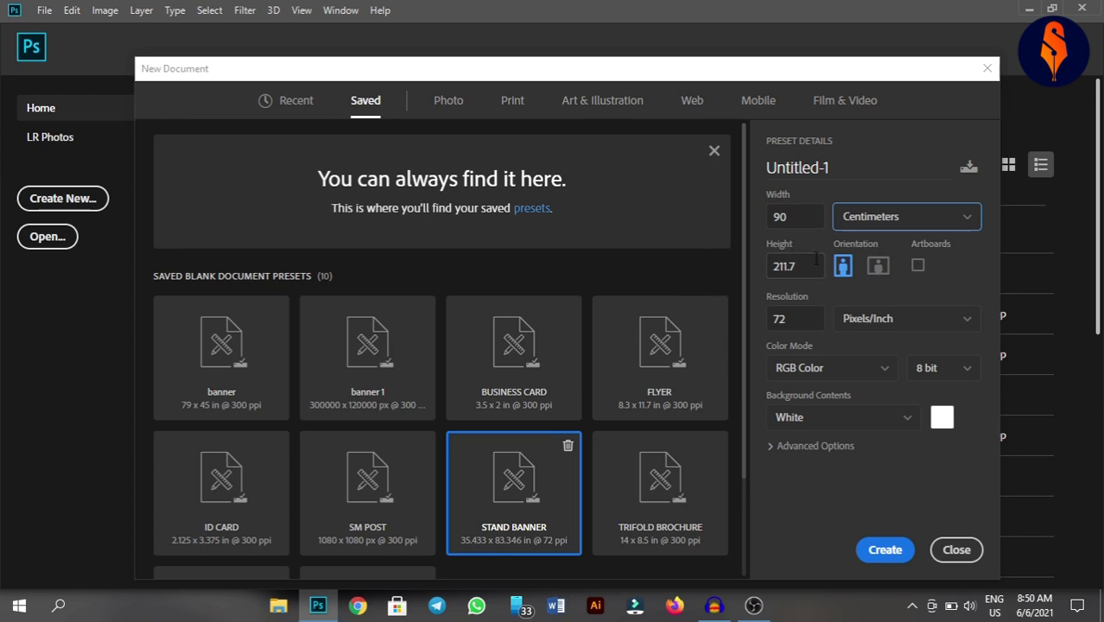
- Name the document 'stand banner' and create it
click(858, 178)
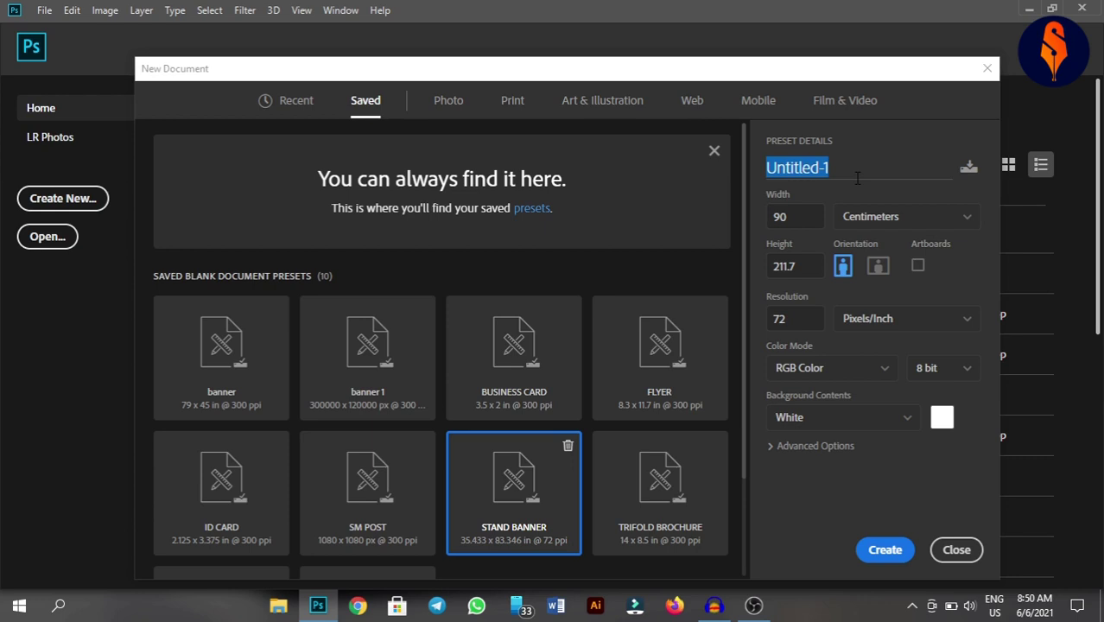
text(stand bannenr)
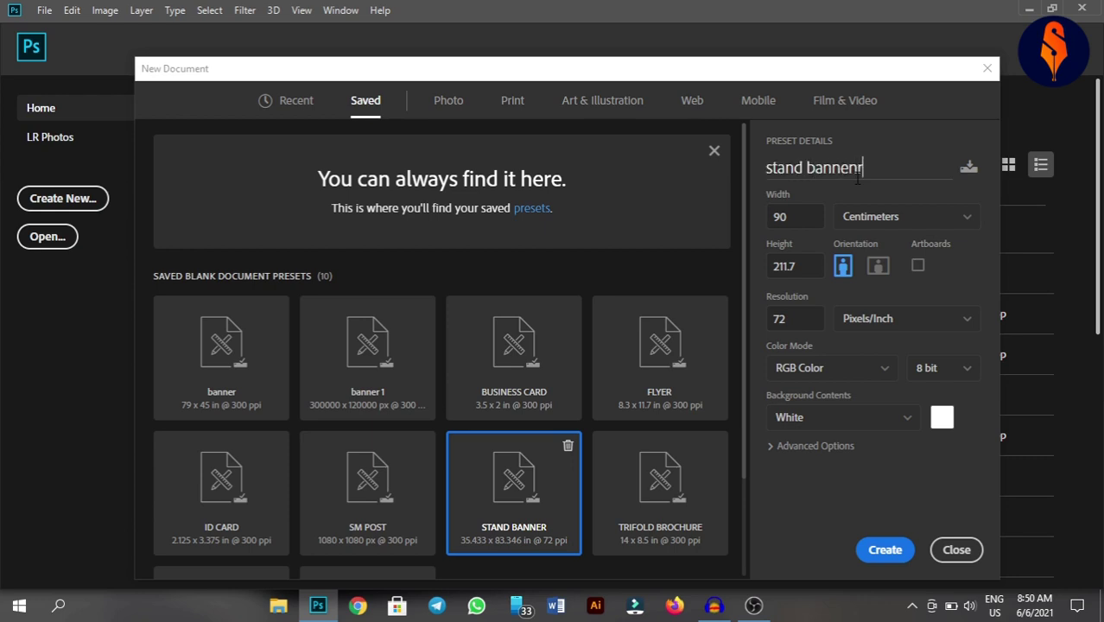
key(BackSpace)
key(BackSpace)
key(BackSpace)
text(er)
click(885, 550)
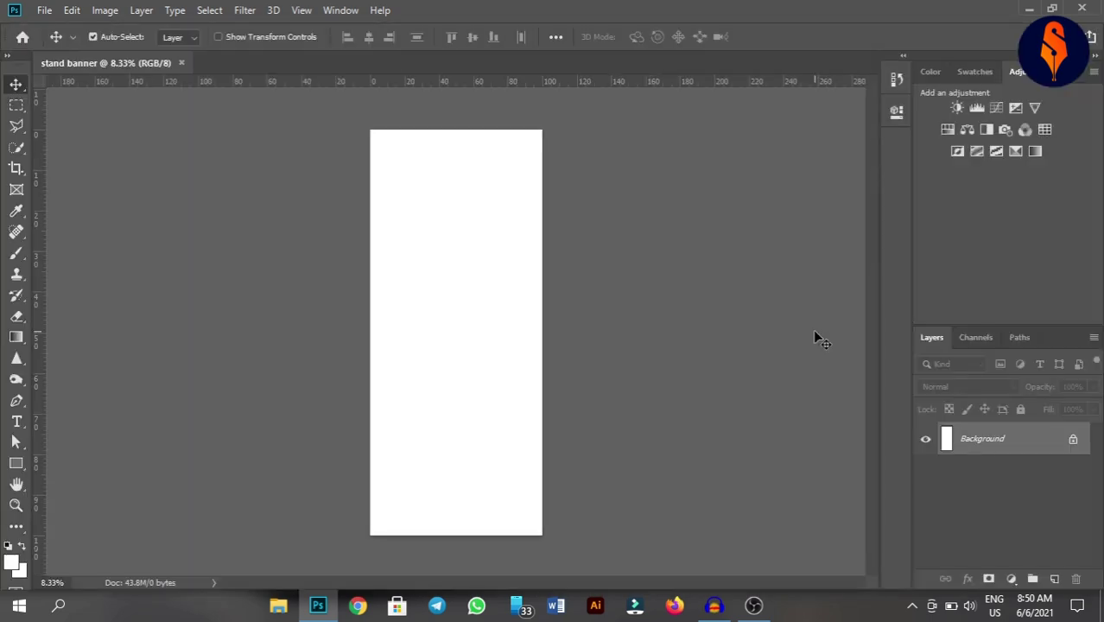
- Fit the blank banner to the screen, then pick the Pen tool in Shape mode
click(15, 505)
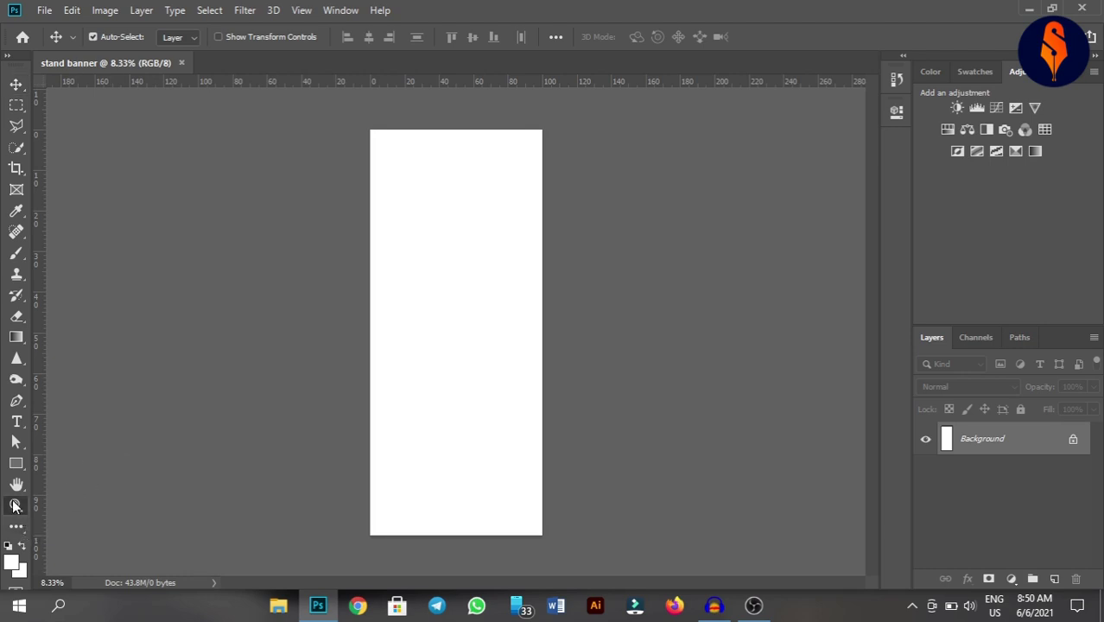
click(484, 38)
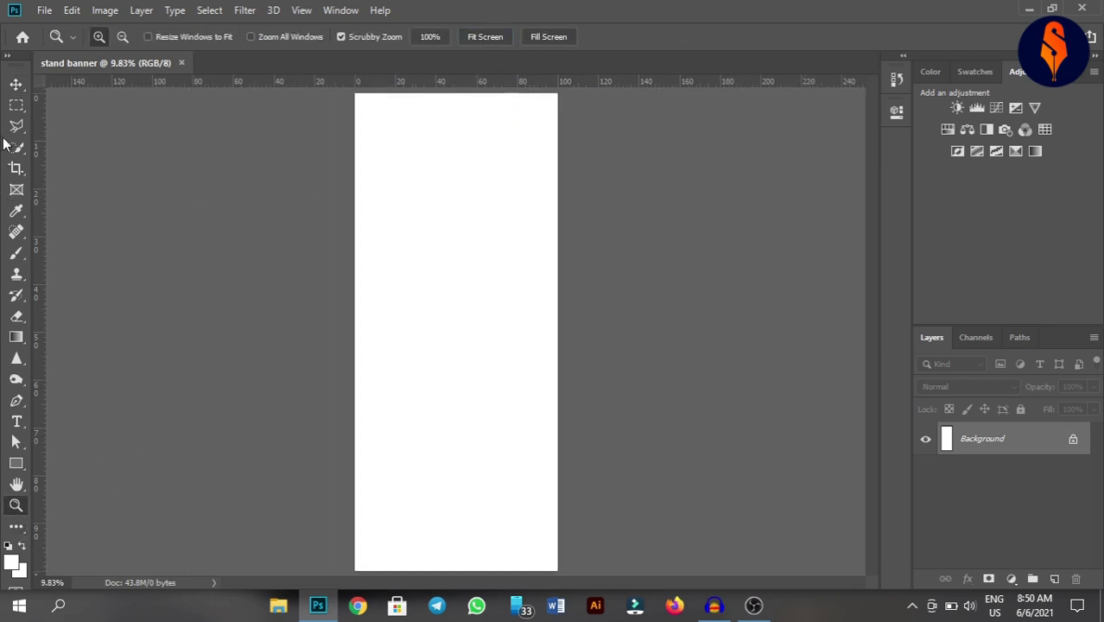
click(18, 84)
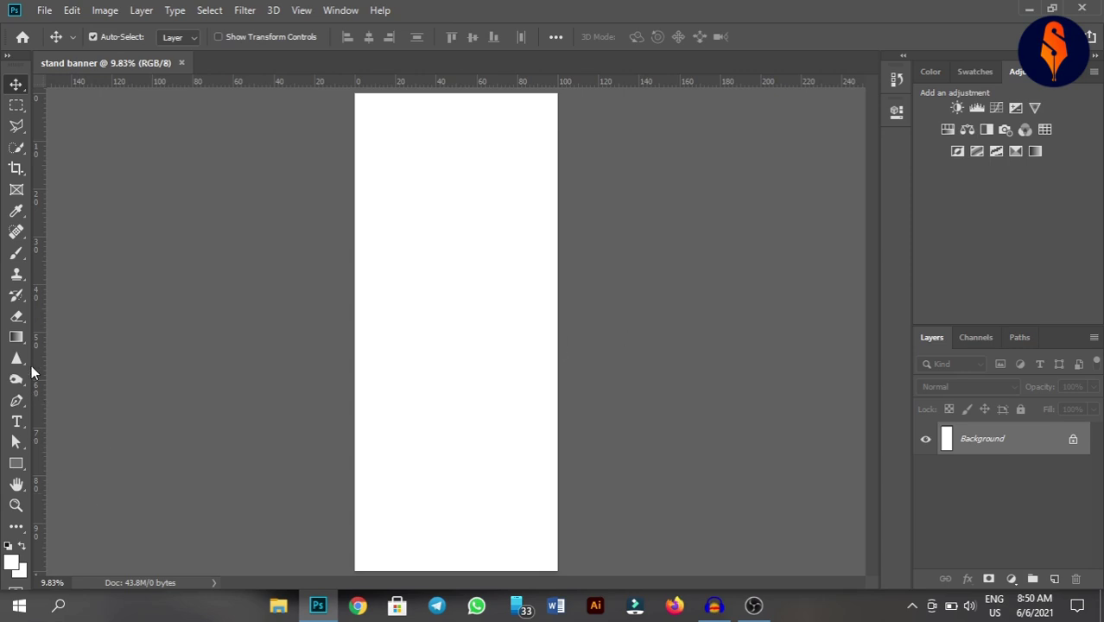
click(17, 400)
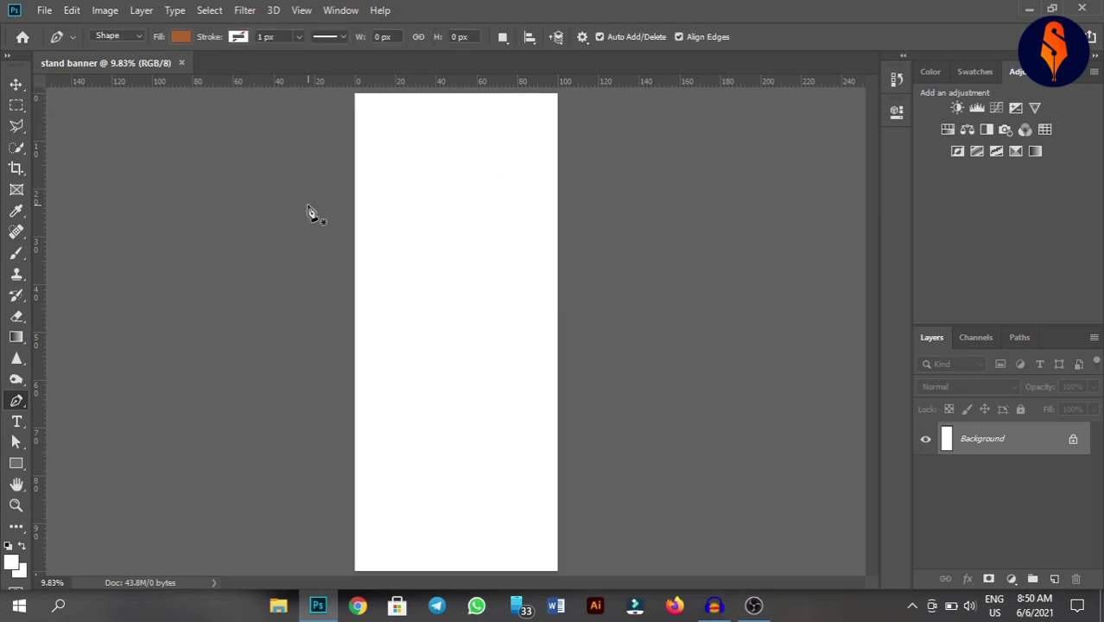
- Draw a closed brown wave across the banner's top edge as the Shape 1 layer
click(539, 93)
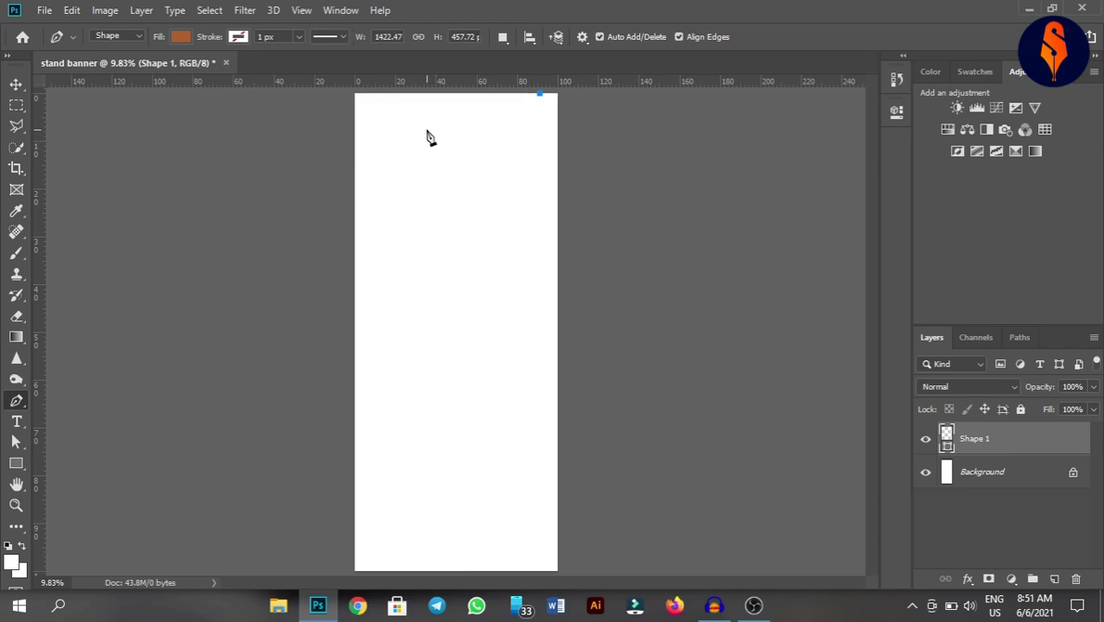
drag(426, 130, 333, 104)
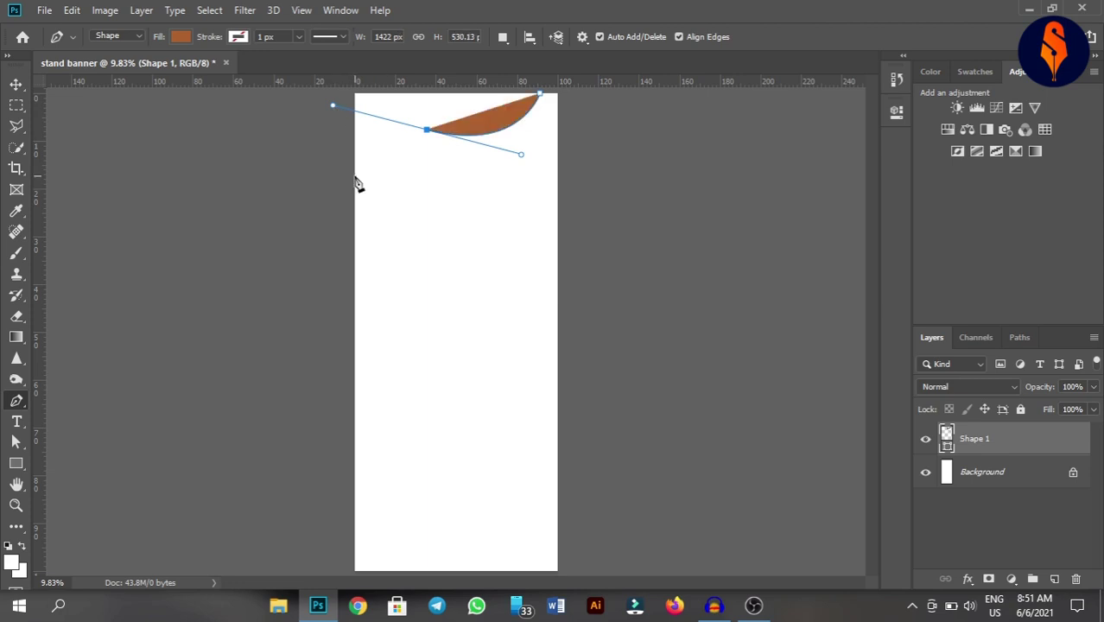
click(355, 178)
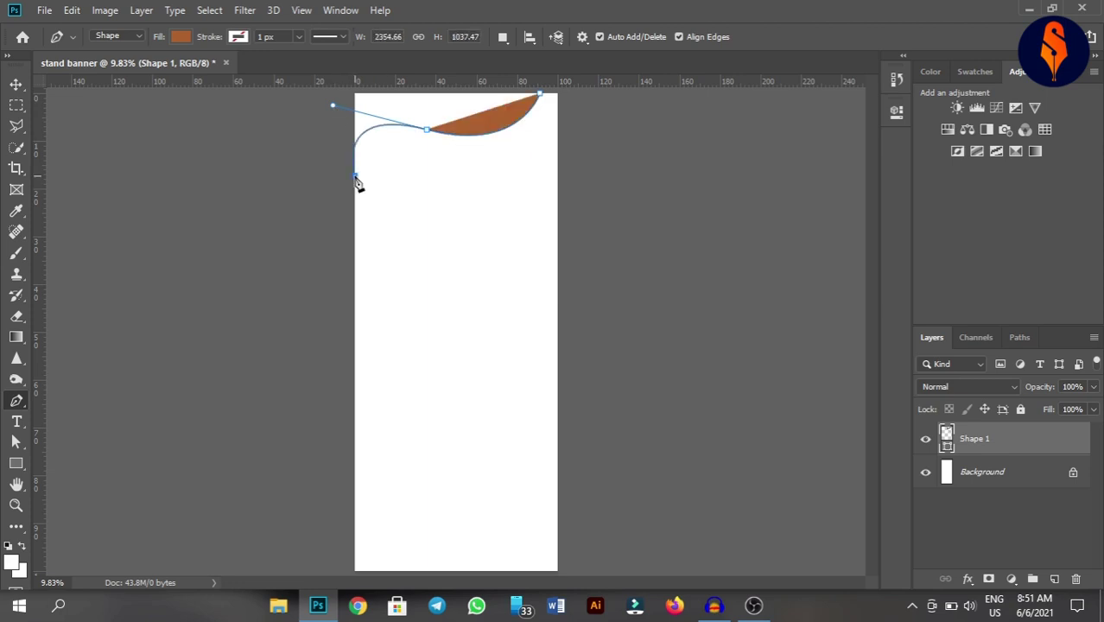
click(355, 91)
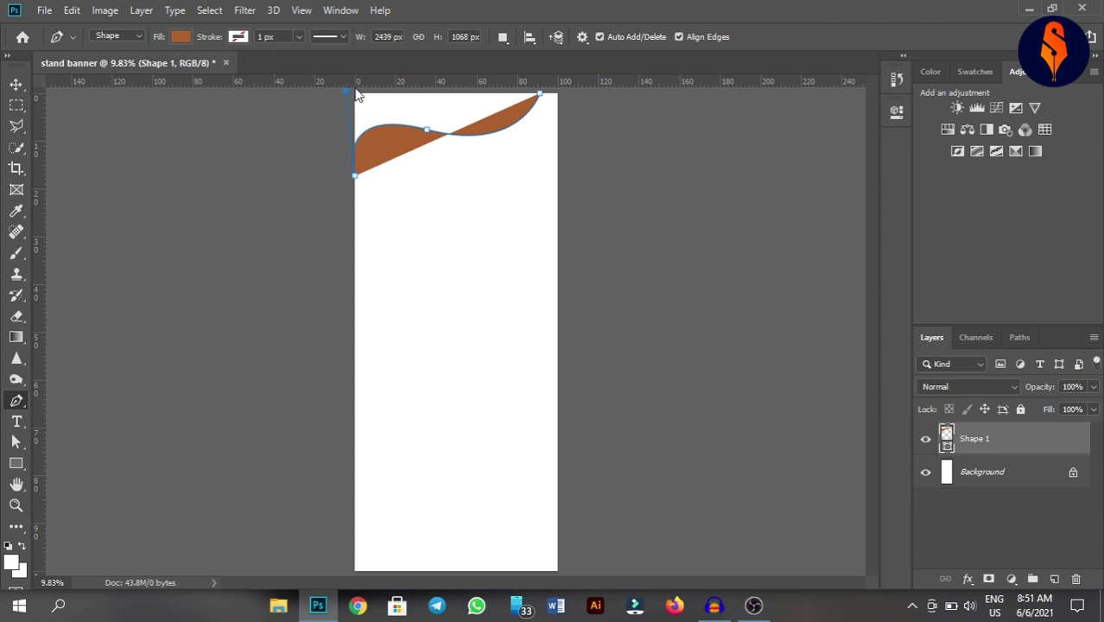
click(541, 91)
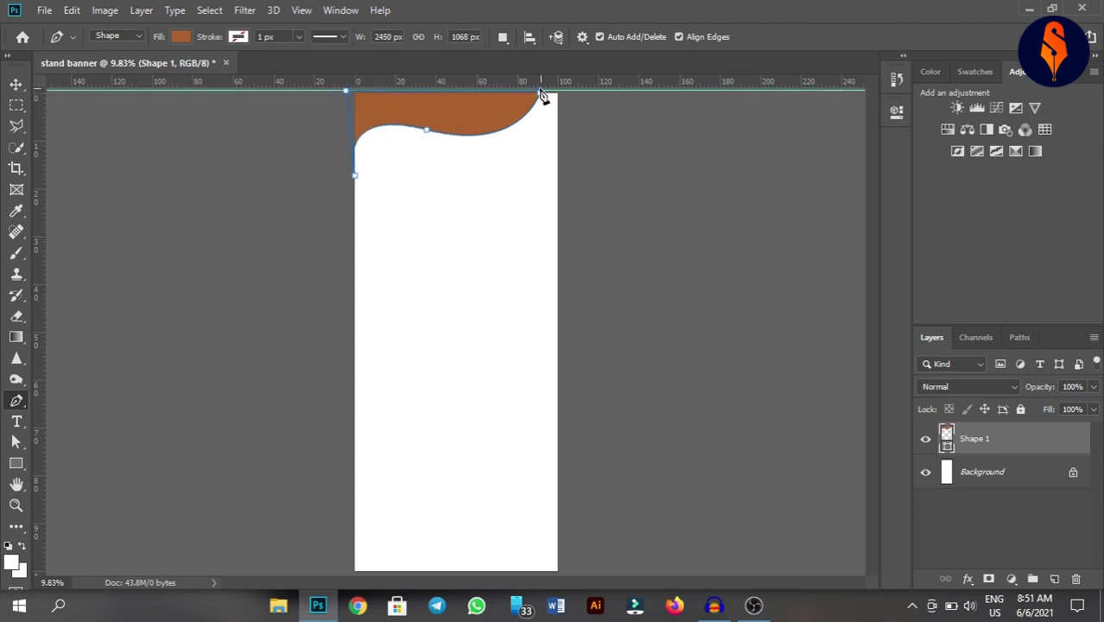
click(16, 84)
click(509, 229)
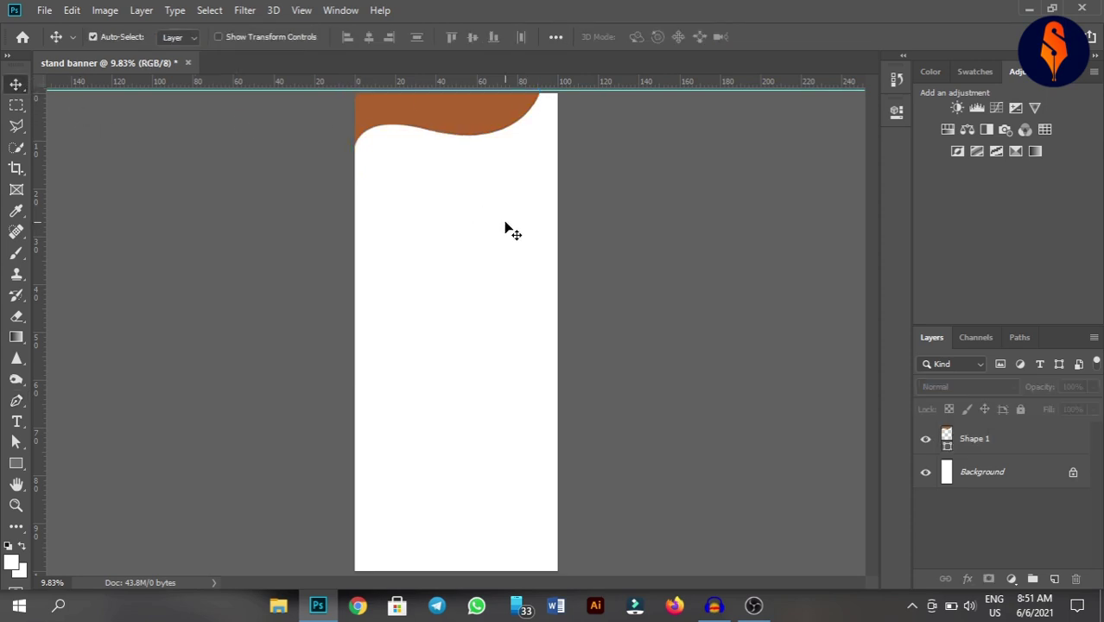
click(974, 441)
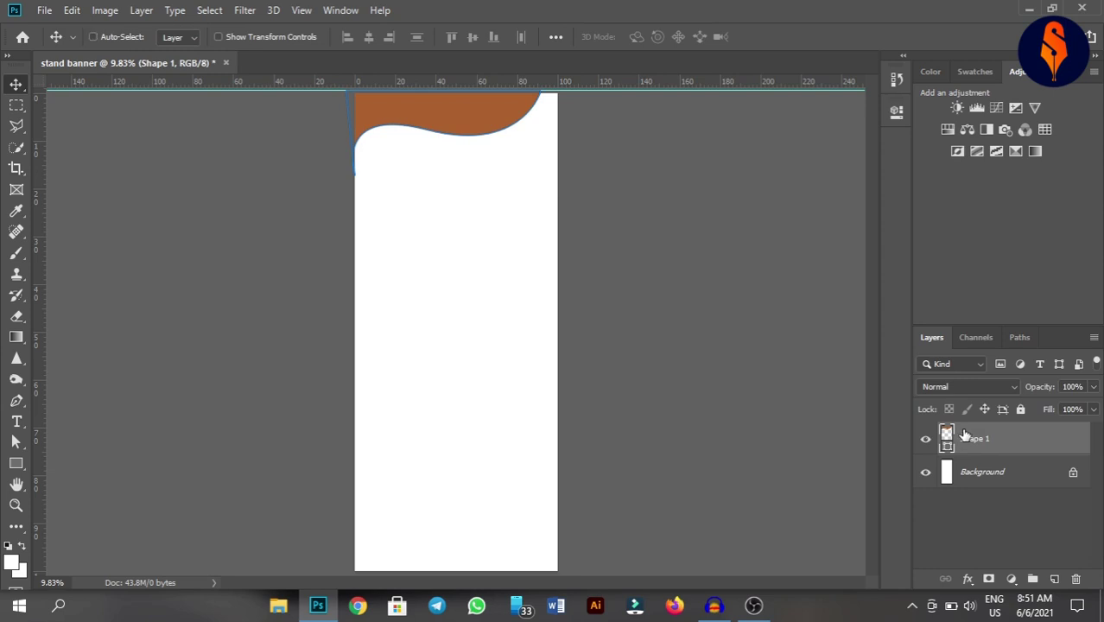
- Duplicate the wave and give the original Shape 1 an ff6600 orange fill
key(ctrl+j)
click(962, 472)
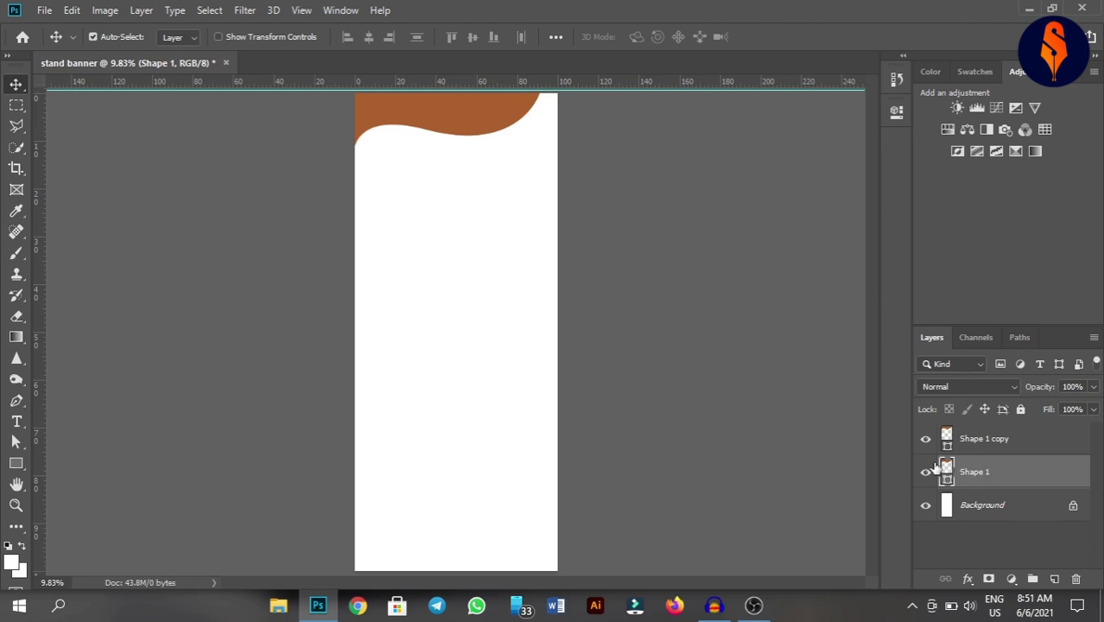
double_click(947, 471)
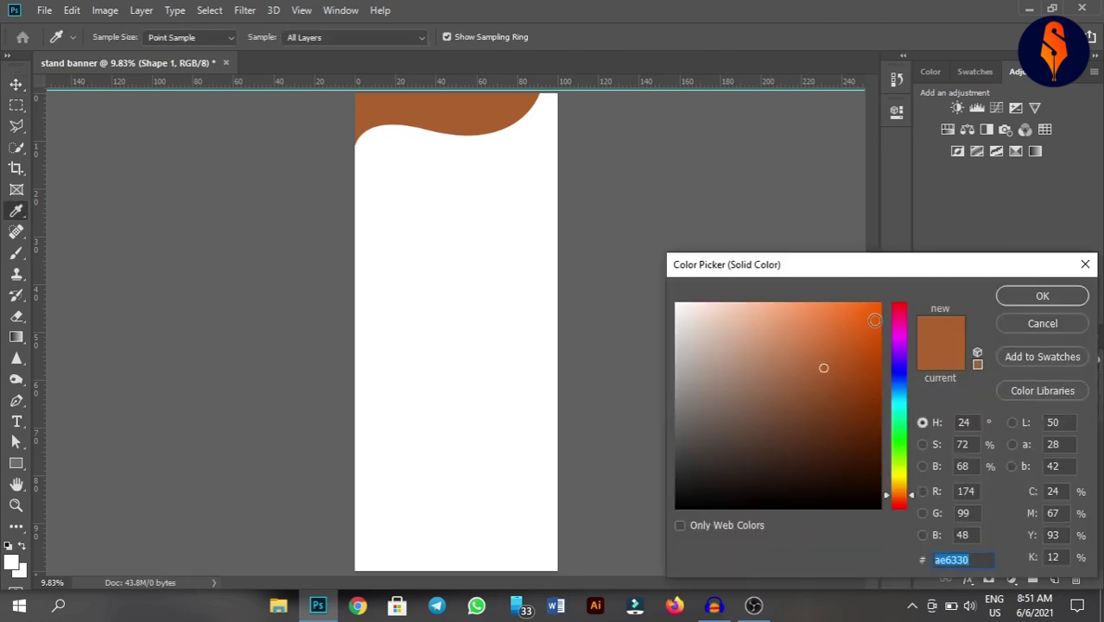
text(ff6600)
click(1042, 296)
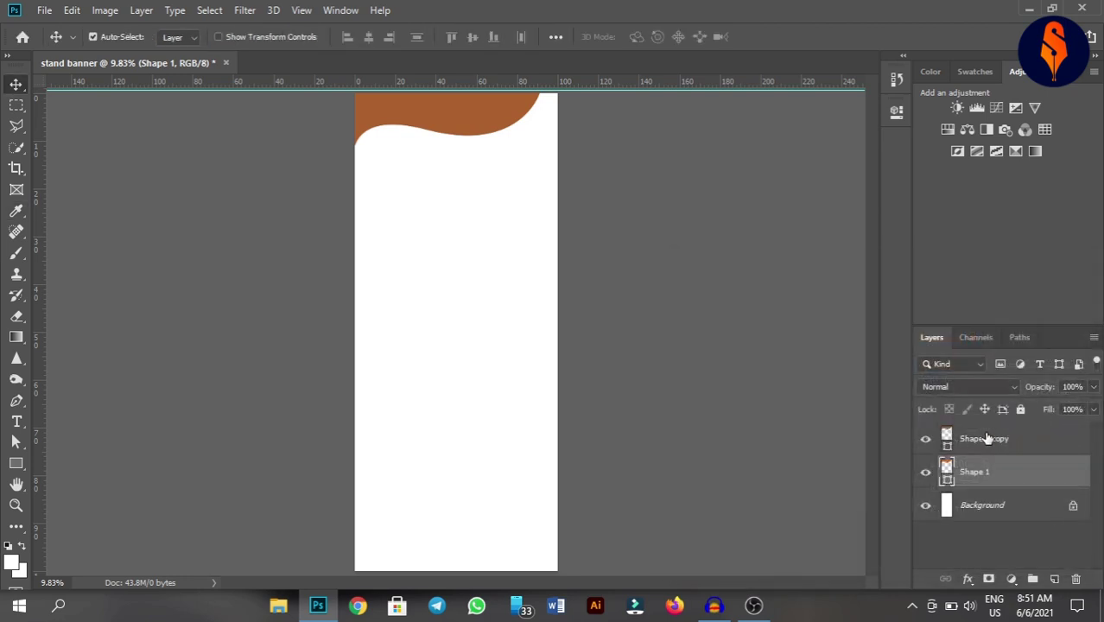
- Fill the Shape 1 copy wave with dark navy
click(950, 438)
double_click(947, 436)
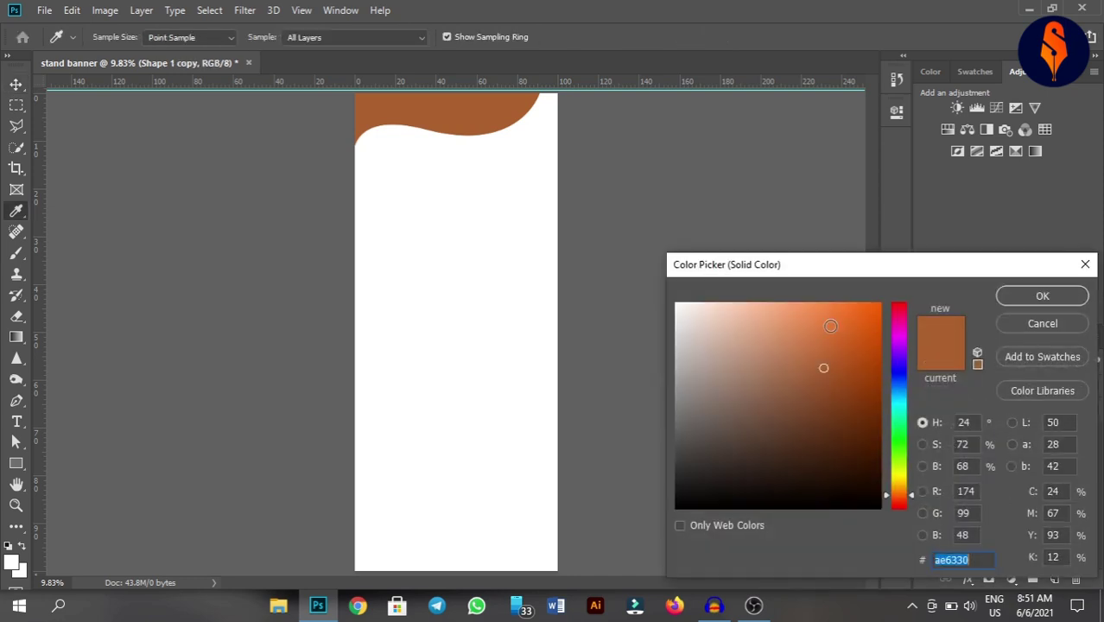
click(899, 369)
drag(859, 407, 882, 432)
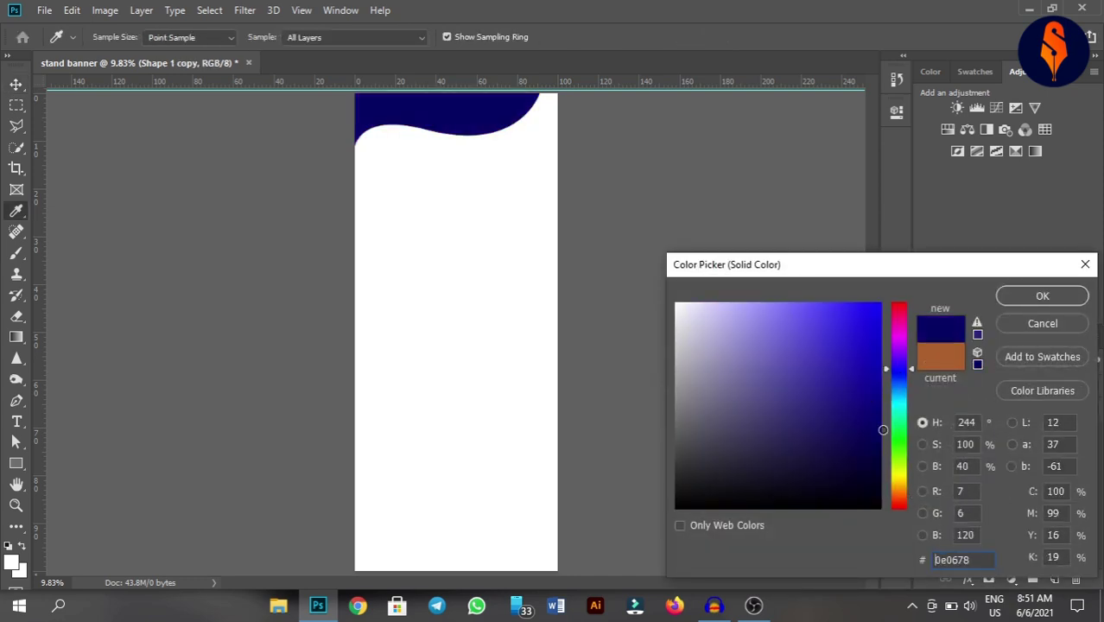
click(1042, 296)
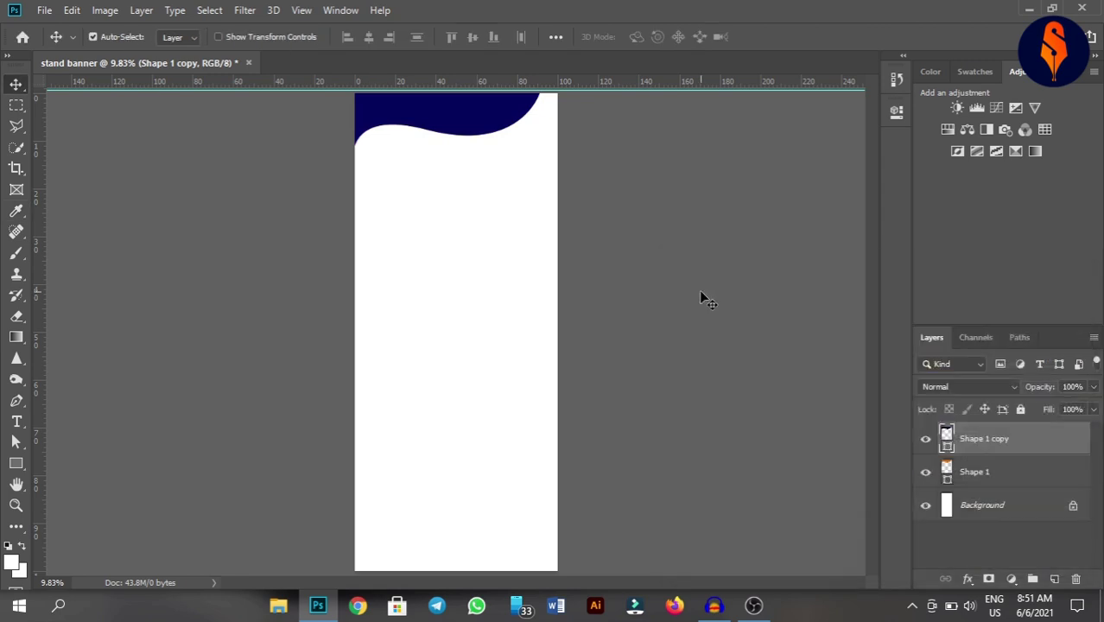
click(699, 289)
- Nudge the orange wave down so a thin orange edge shows beneath the navy
click(994, 477)
key(Down)
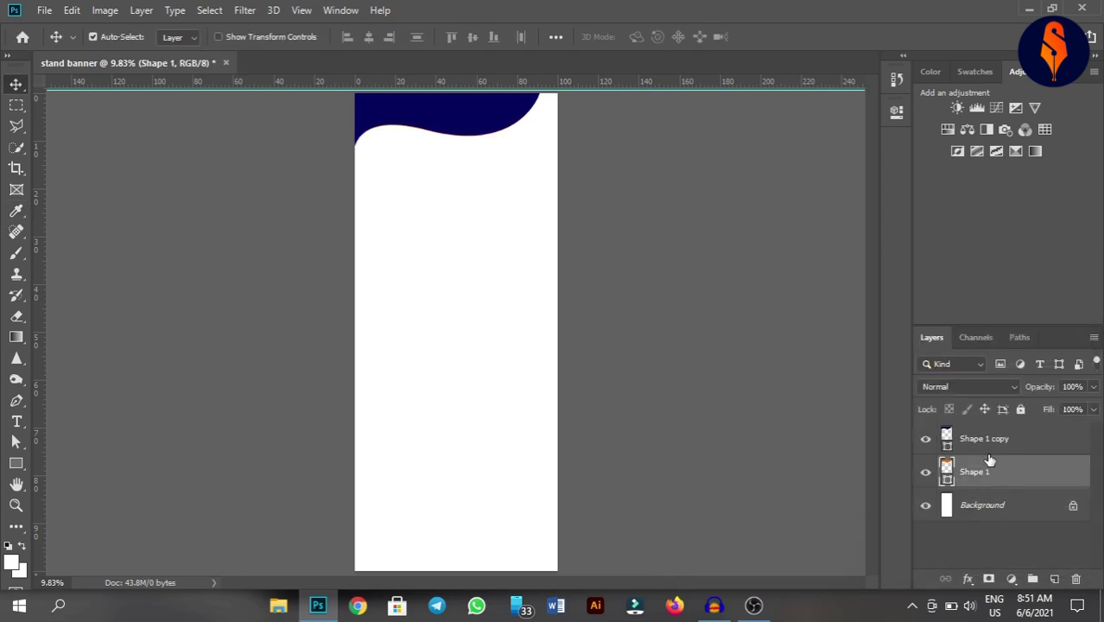
key(Down)
key(Down)
key(Down)
key(Up)
key(Up)
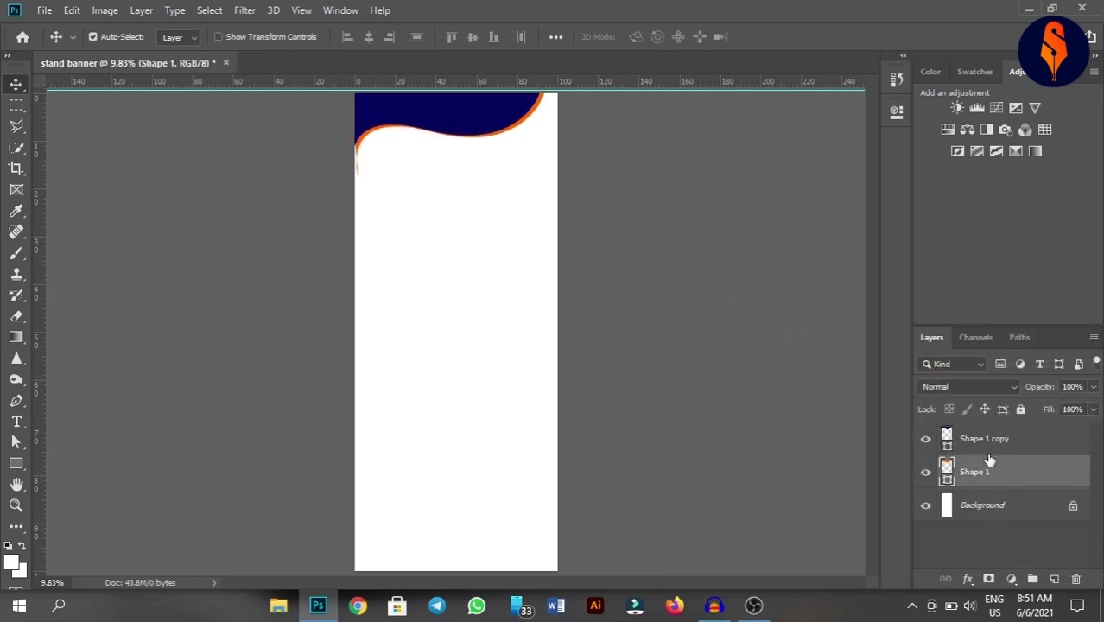
key(Up)
key(Up)
key(Down)
key(Down)
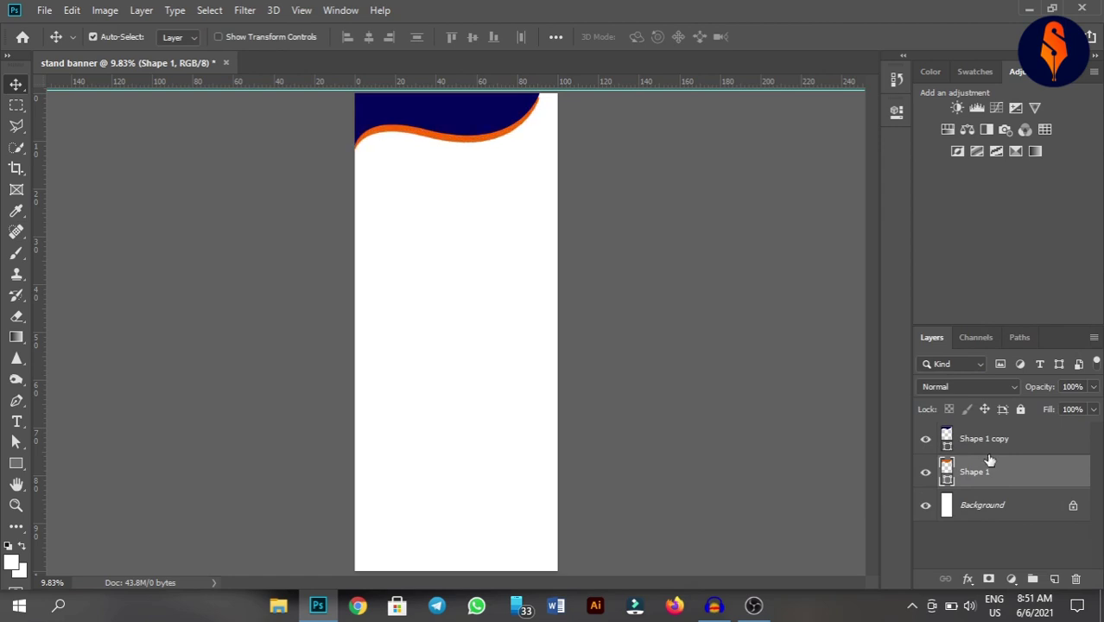
key(Up)
key(ctrl+t)
- Stretch the orange wave to about 113.7% width, commit, and deselect
mouse_move(538, 138)
mouse_down()
mouse_move(565, 138)
mouse_move(532, 132)
mouse_up()
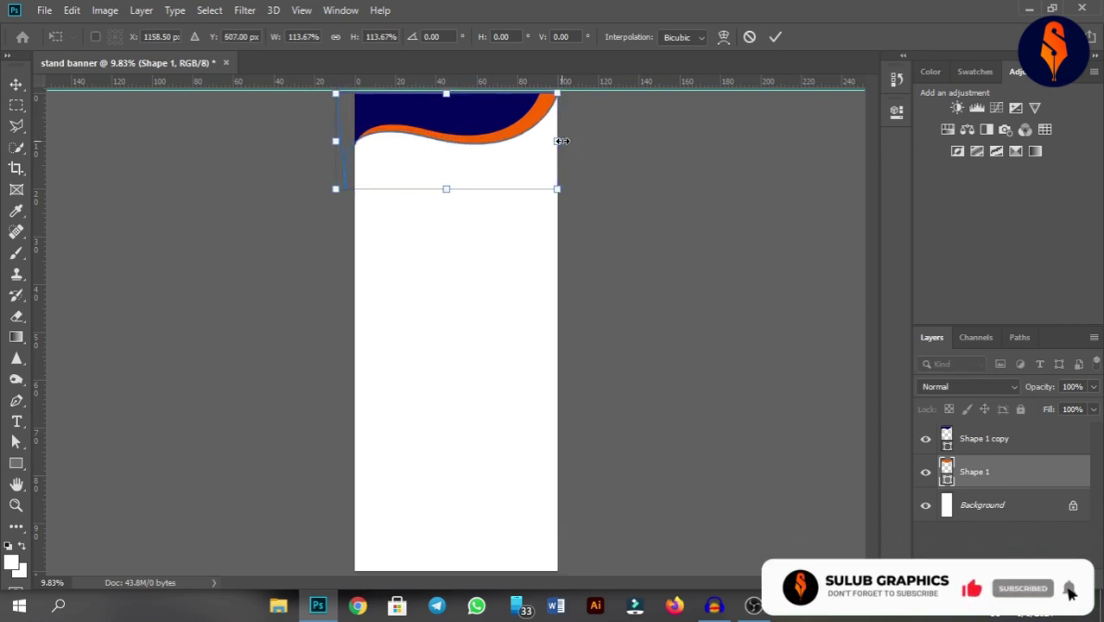
drag(567, 141, 564, 141)
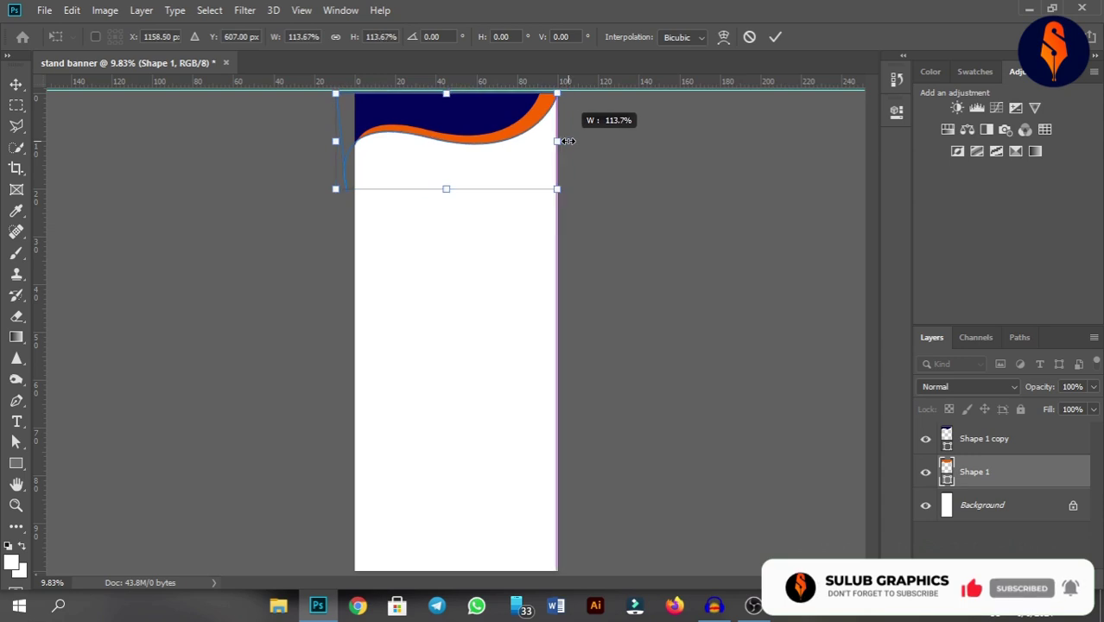
click(774, 43)
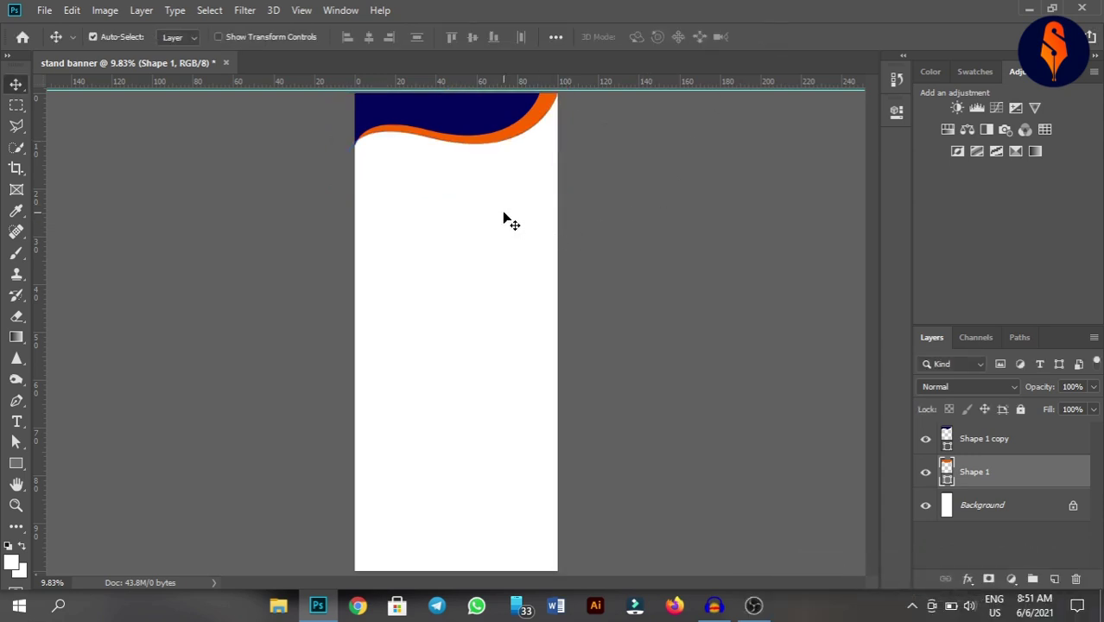
shift+click(428, 131)
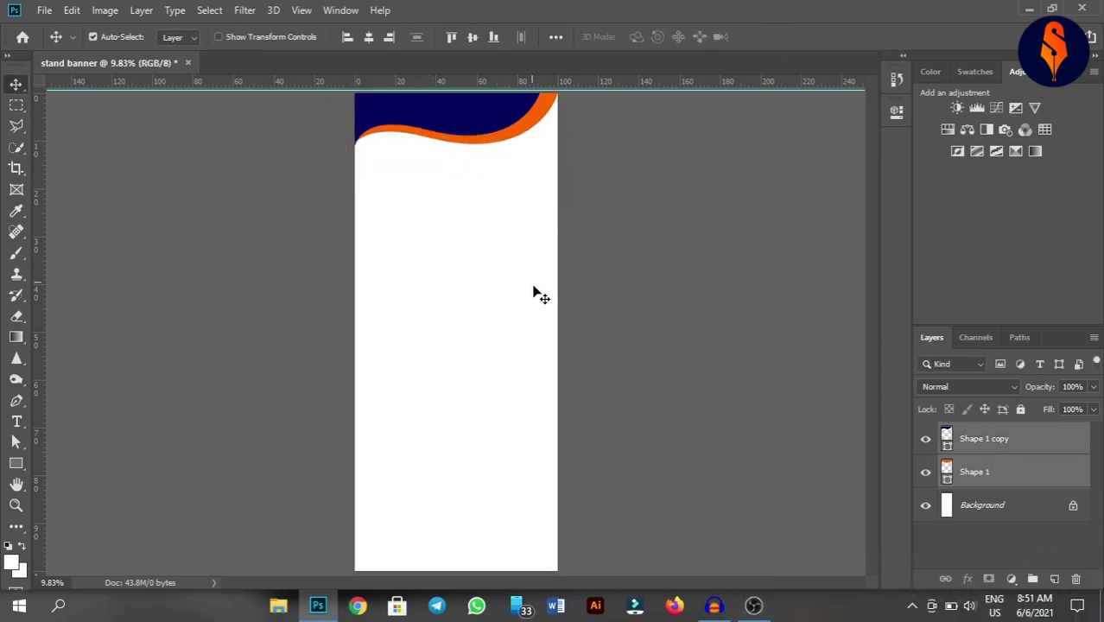
click(527, 229)
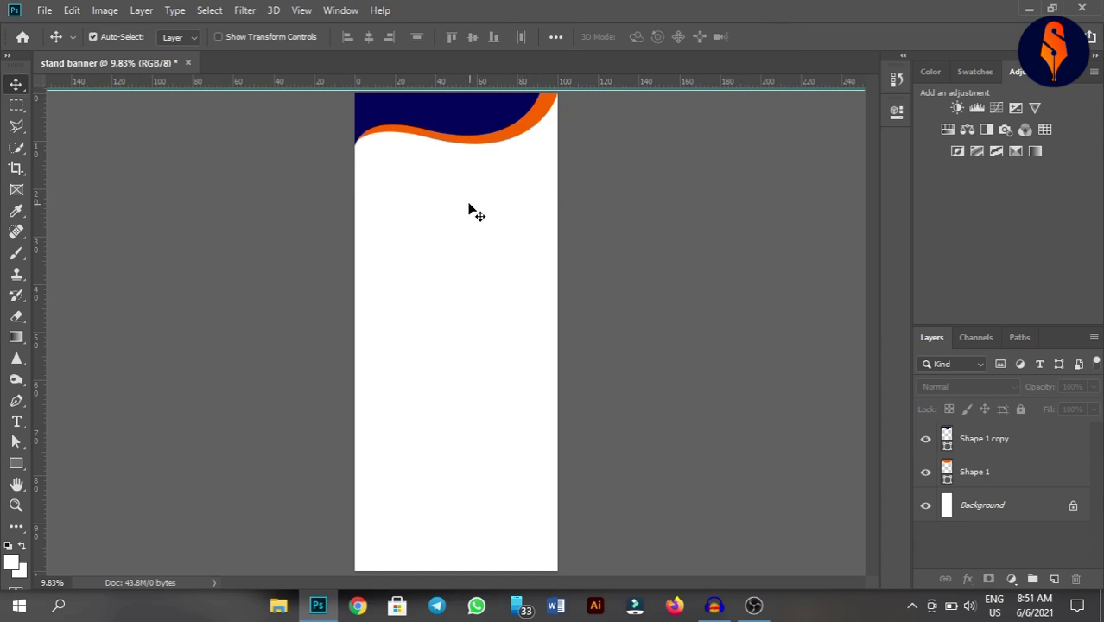
- Duplicate the navy and orange wave layers and drag the copy down the banner
mouse_move(514, 214)
mouse_down()
mouse_move(534, 166)
mouse_move(413, 125)
mouse_up()
key(ctrl)
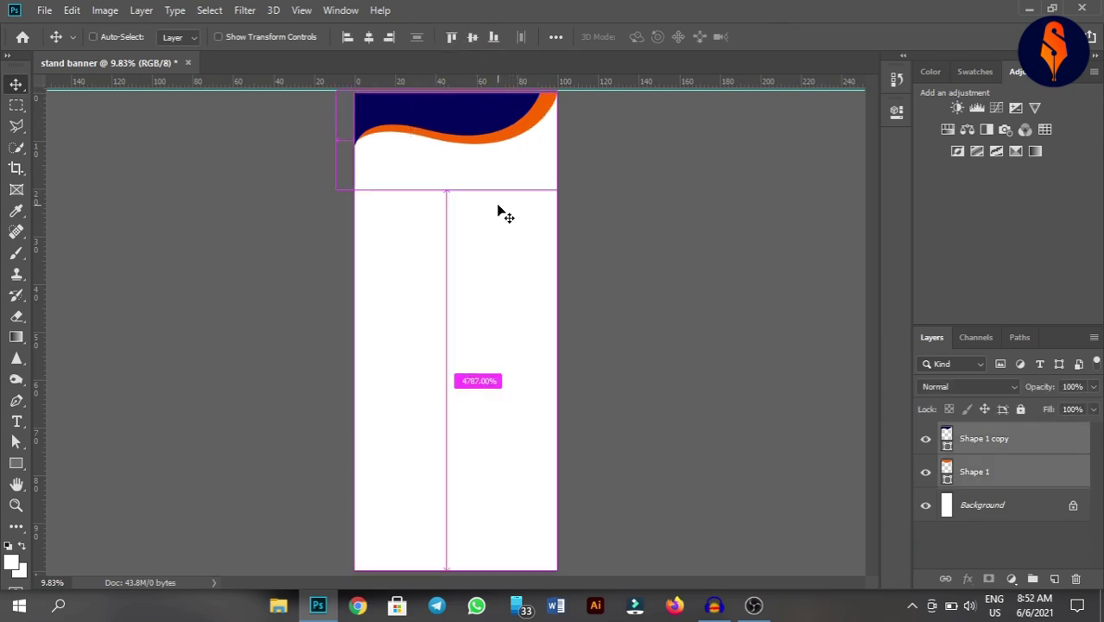
key(ctrl+j)
drag(485, 141, 473, 435)
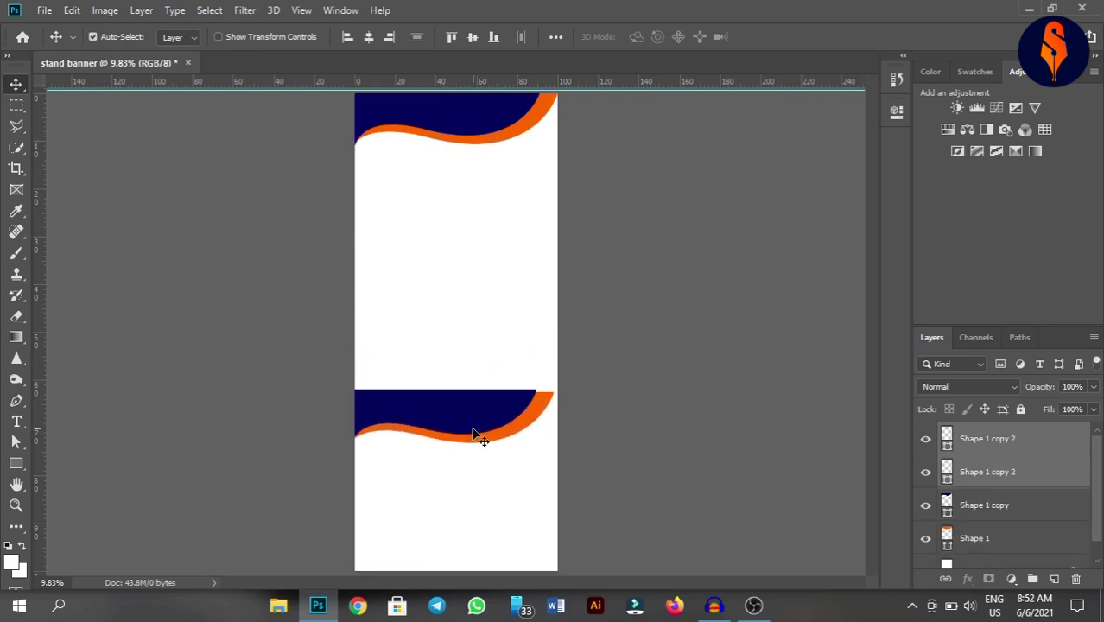
- Flip the wave copy vertically and horizontally and place it on the bottom edge
key(ctrl)
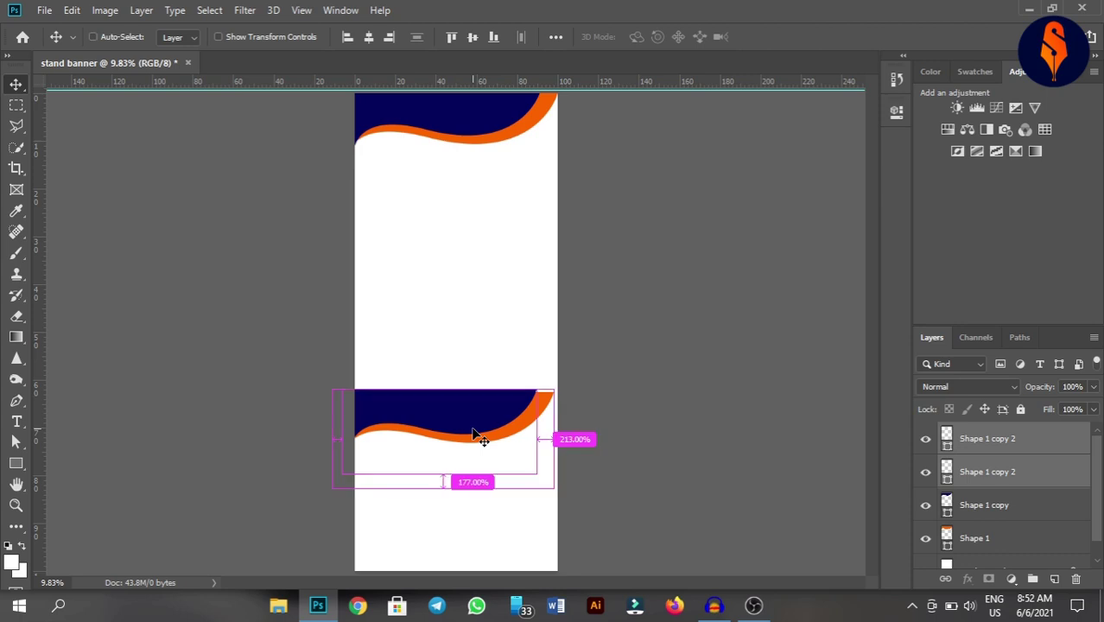
key(ctrl+t)
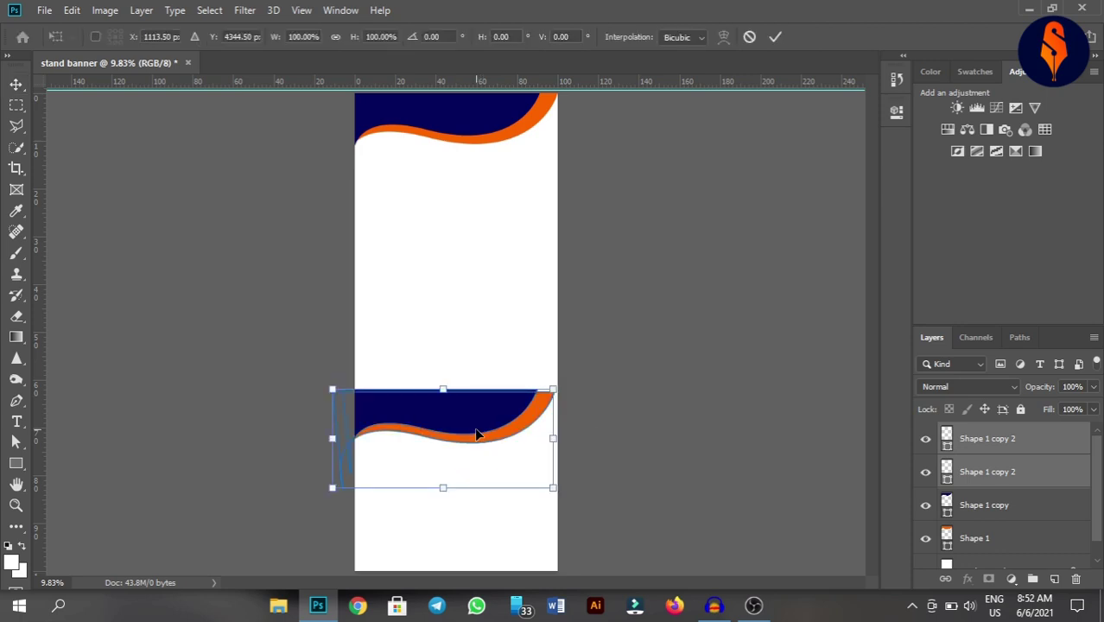
right_click(481, 429)
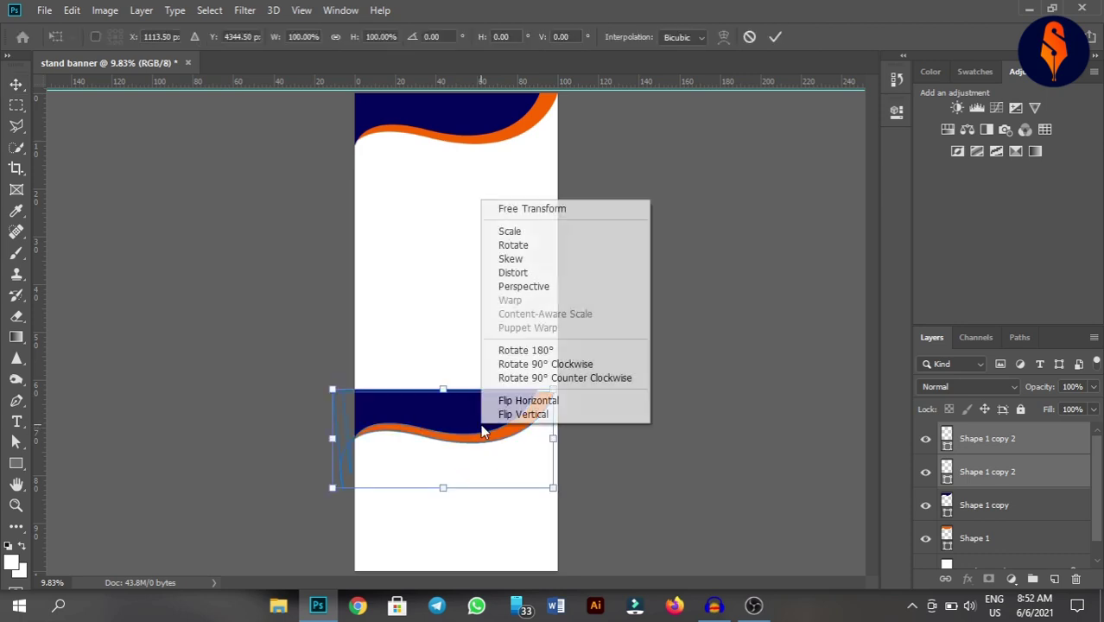
click(563, 416)
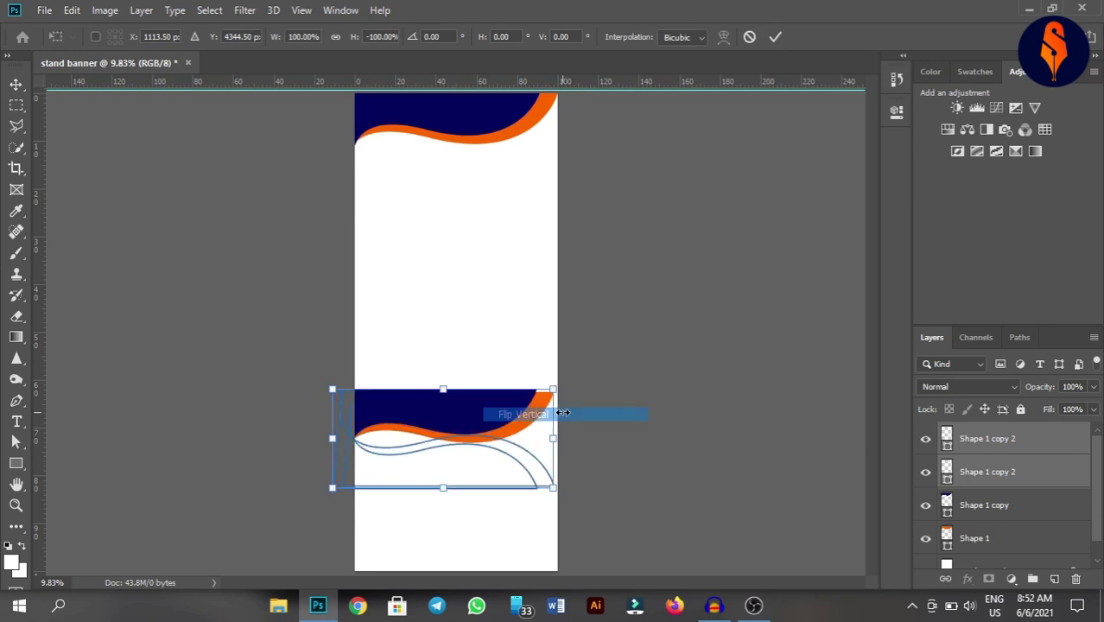
right_click(485, 466)
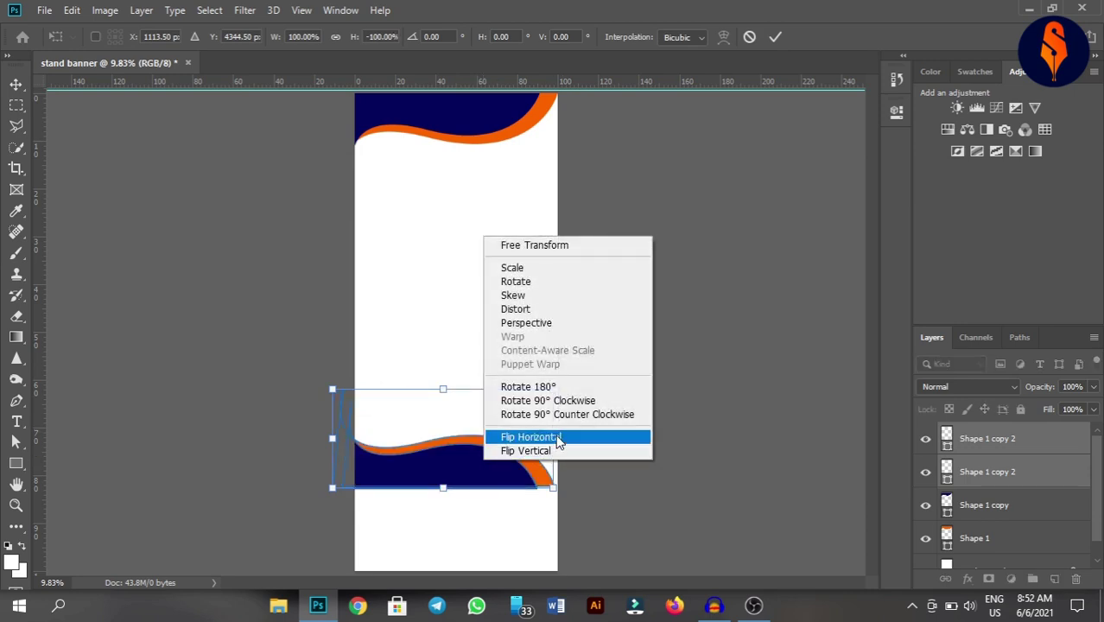
click(523, 437)
drag(500, 468, 520, 562)
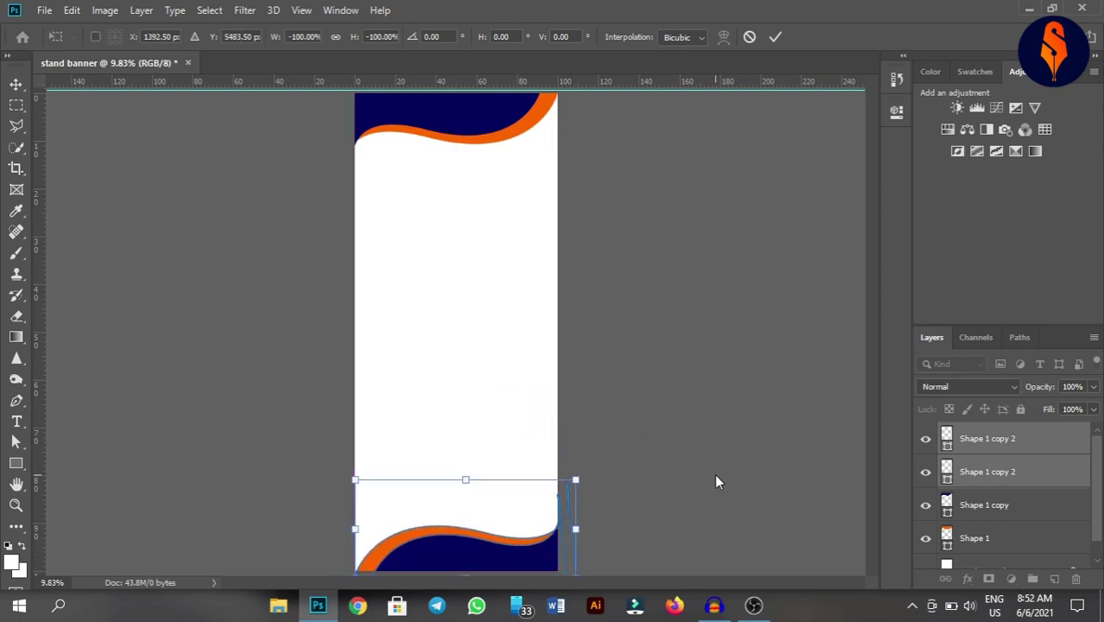
key(Return)
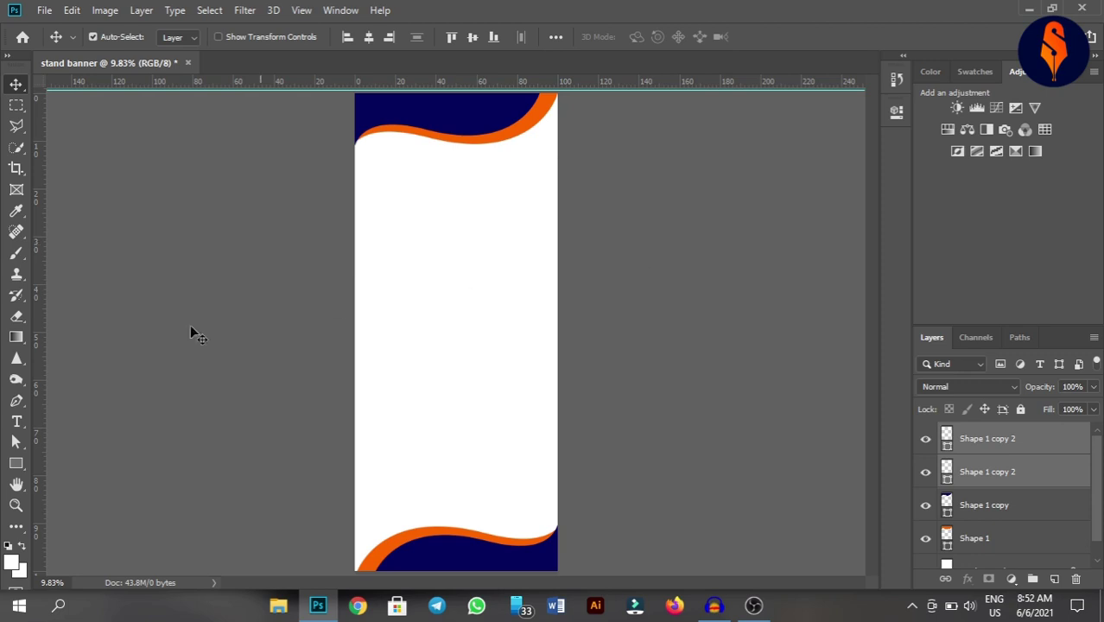
- Draw a large navy circle with the Ellipse tool in the upper banner
click(16, 464)
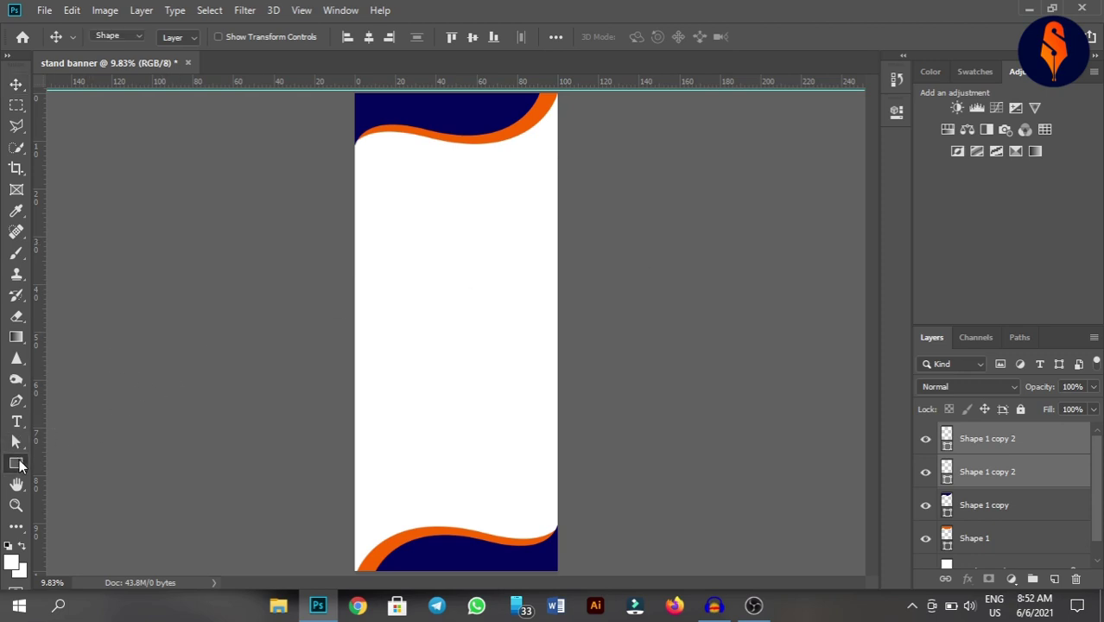
click(95, 480)
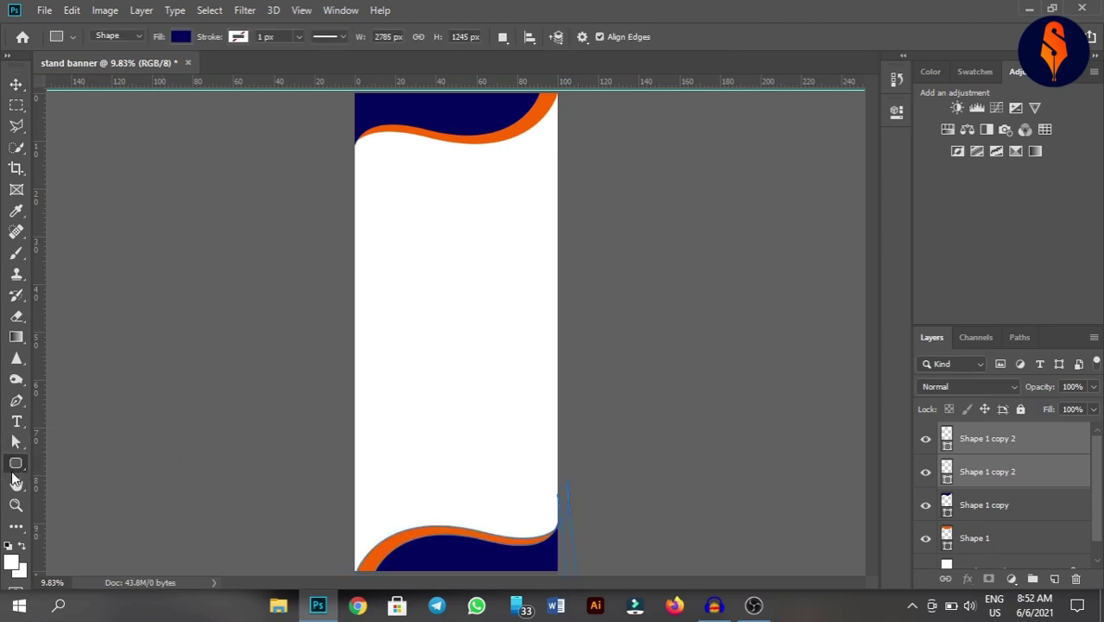
right_click(16, 463)
click(98, 489)
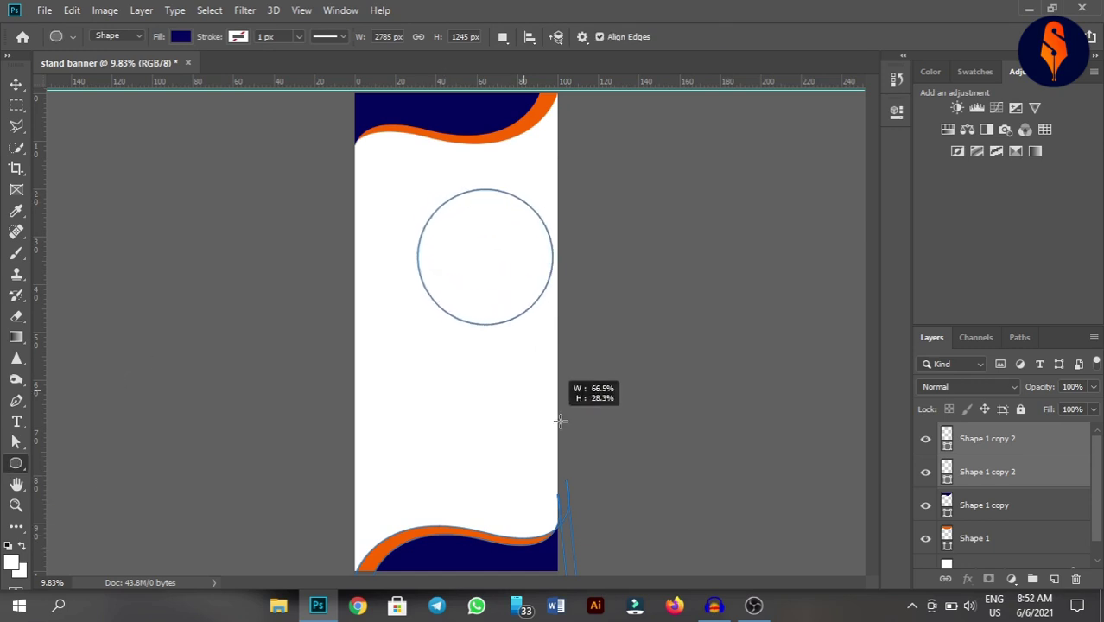
drag(502, 343, 604, 461)
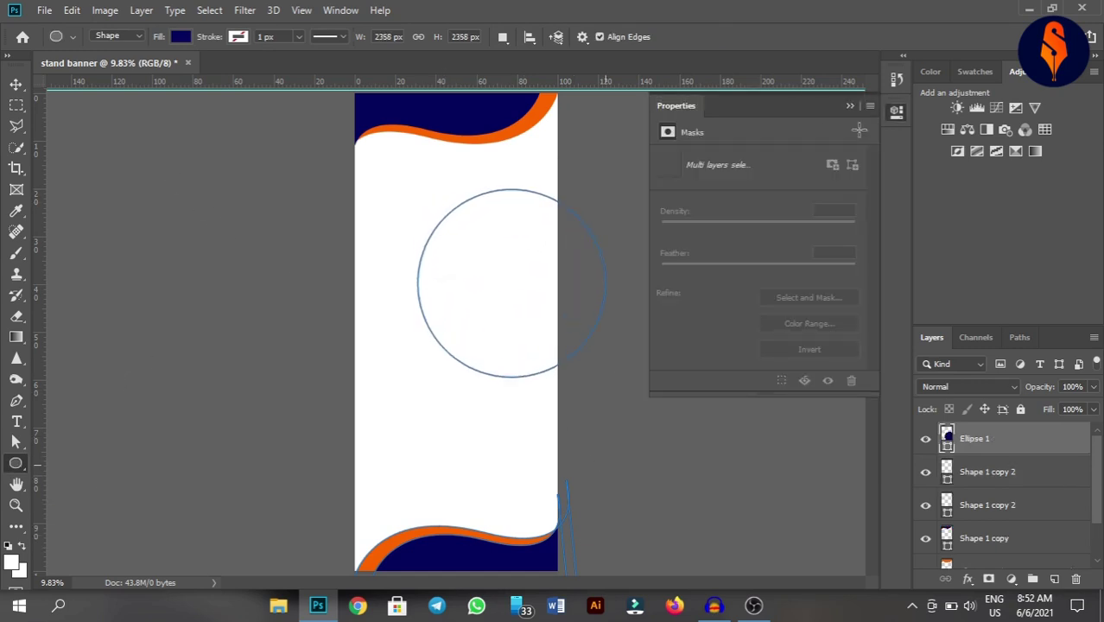
click(850, 105)
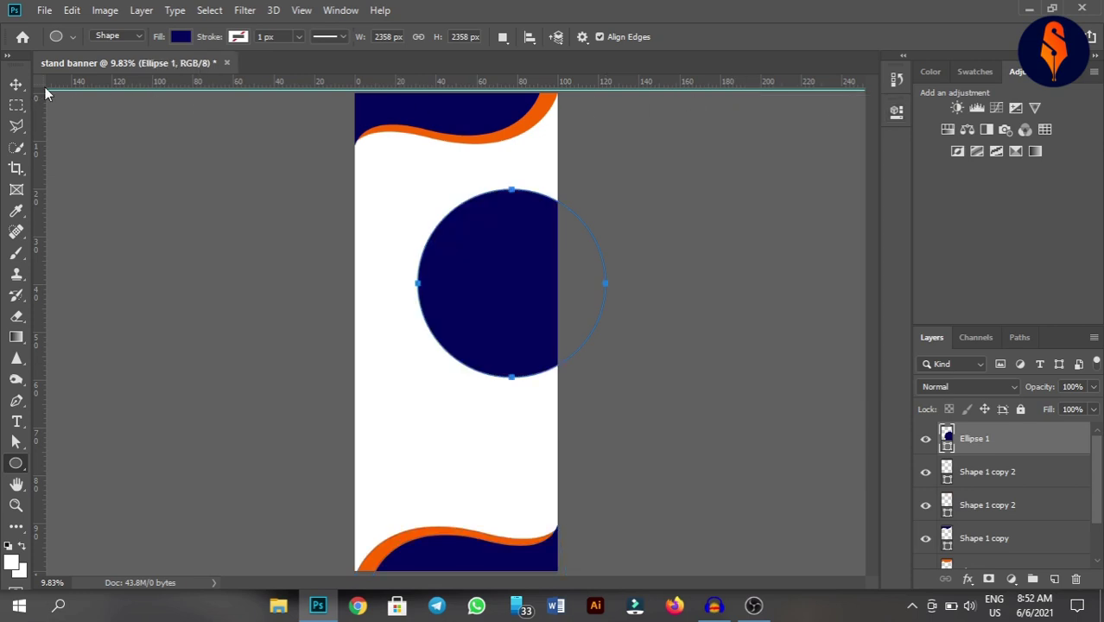
- Move the navy circle to the banner's horizontal centre below the top wave
click(16, 84)
drag(552, 322, 483, 292)
click(712, 270)
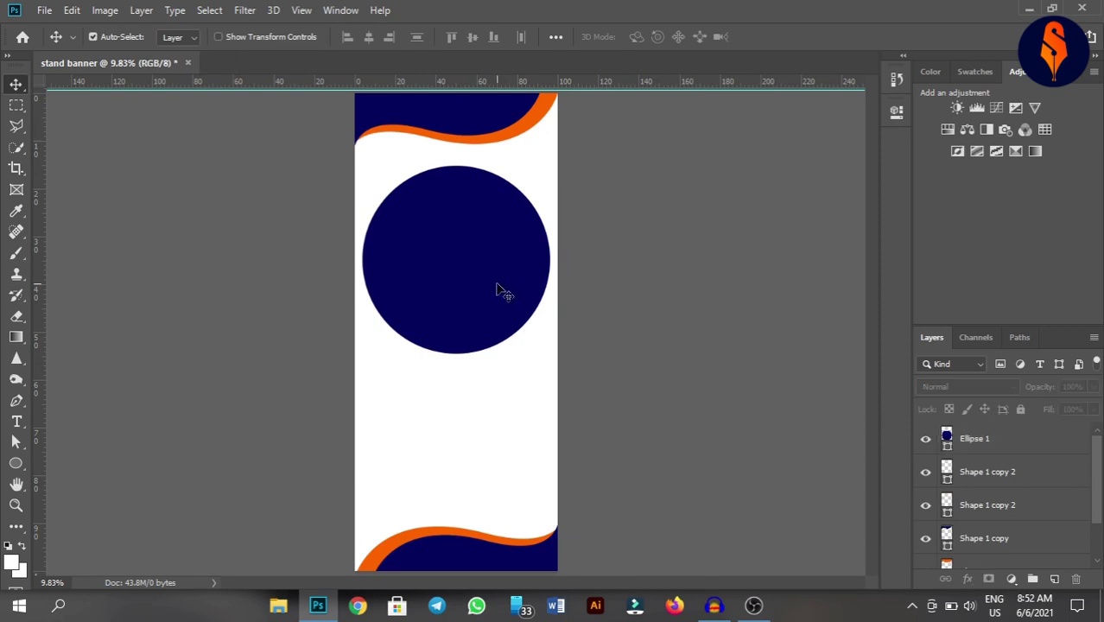
click(504, 291)
- Duplicate the circle, scale the copy to about 88%, and align both circles' centres
key(ctrl+j)
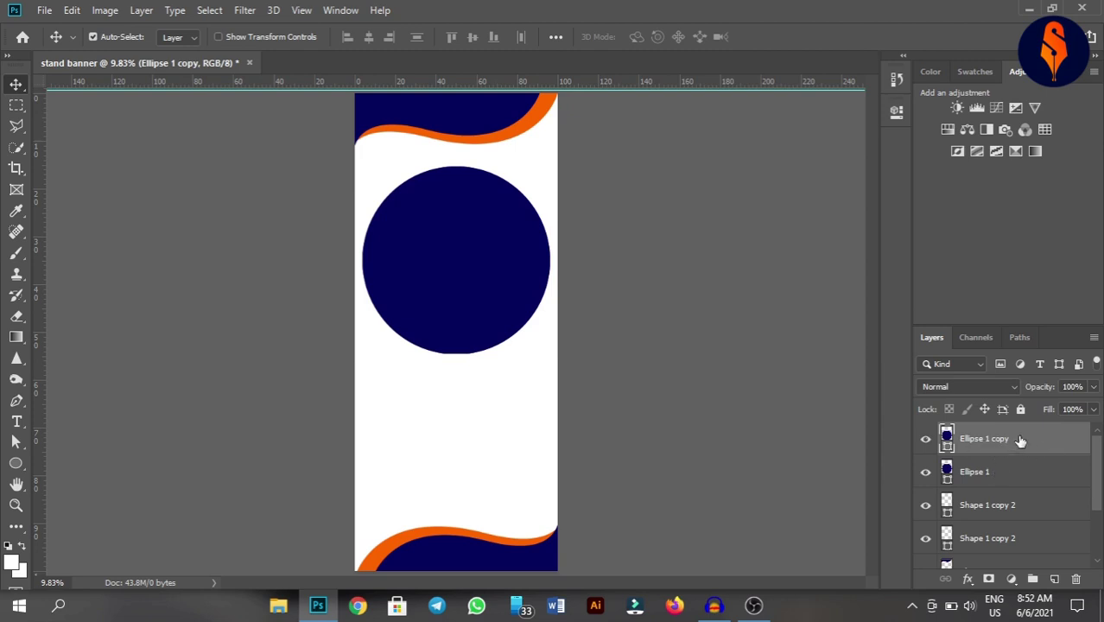
key(ctrl+t)
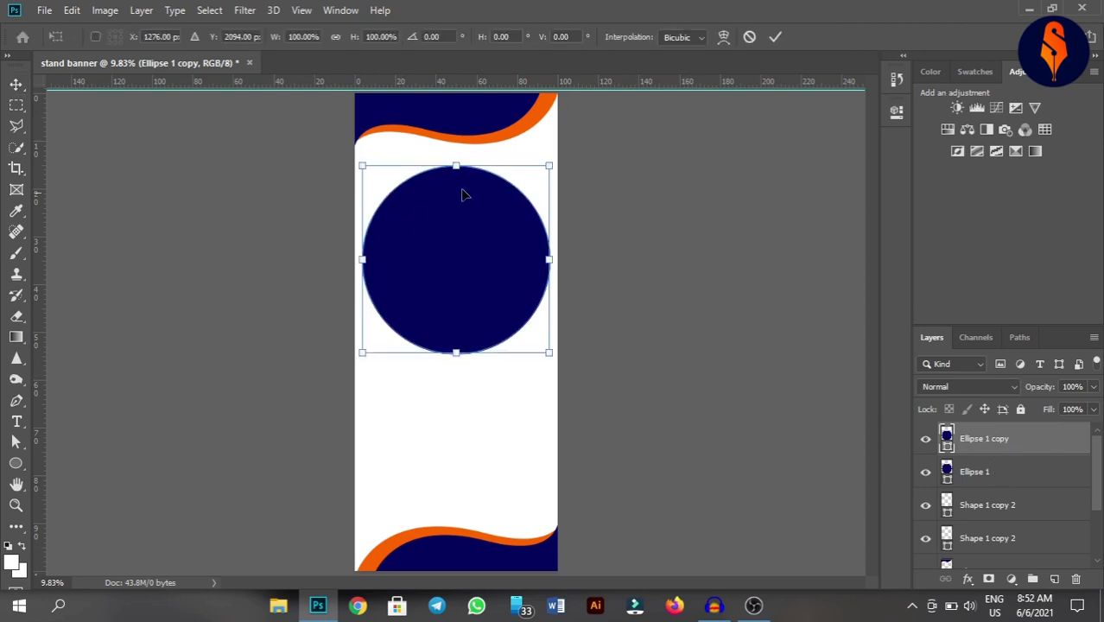
drag(548, 167, 529, 187)
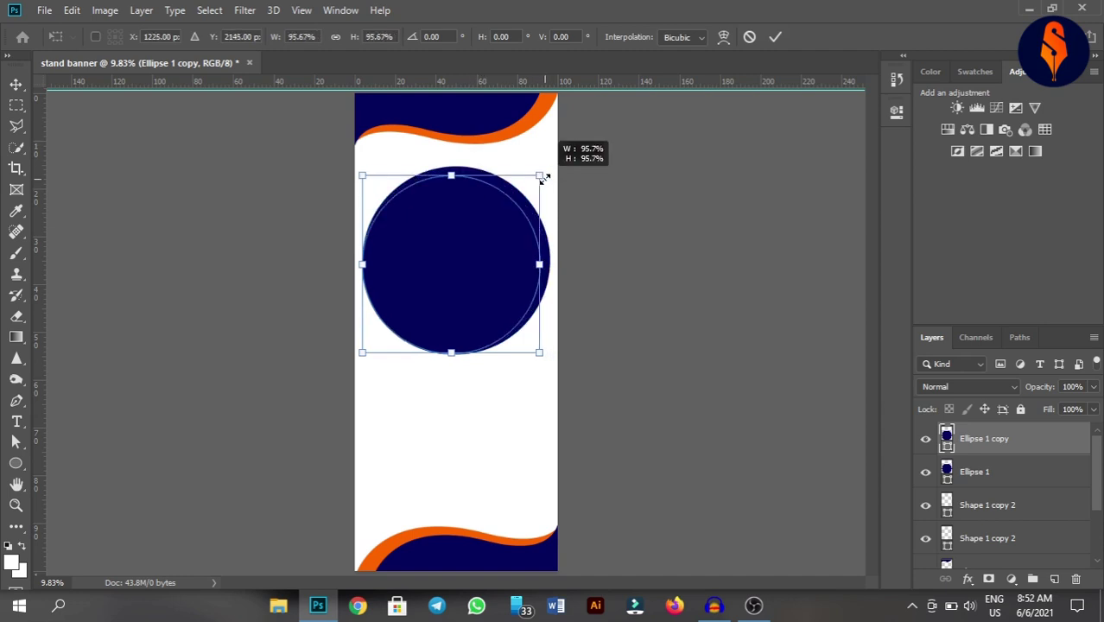
drag(432, 292, 434, 286)
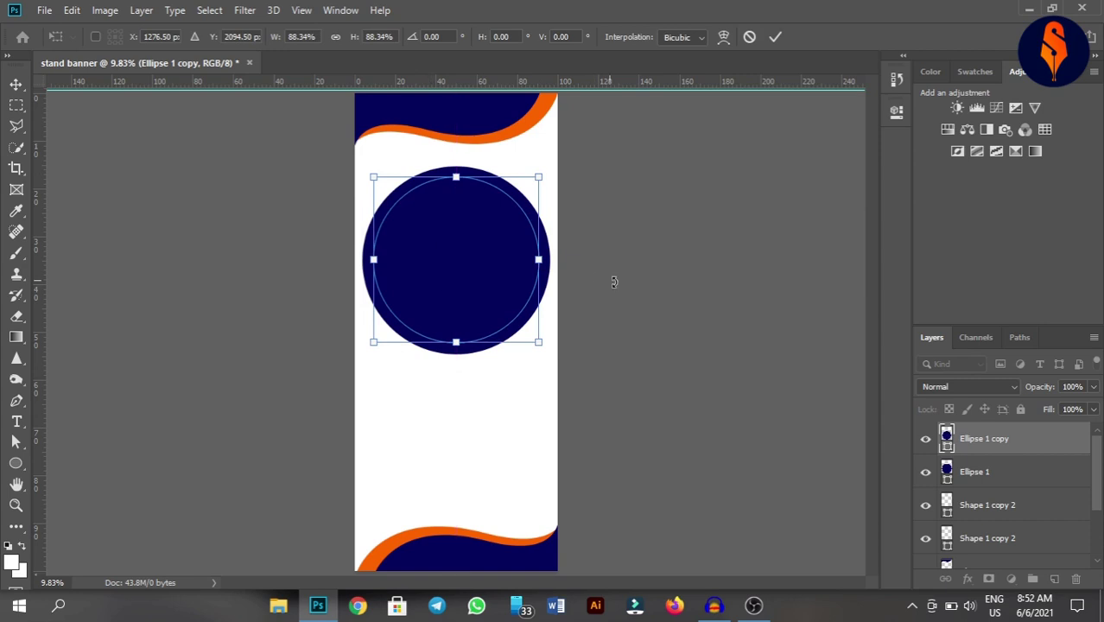
key(Return)
shift+click(380, 270)
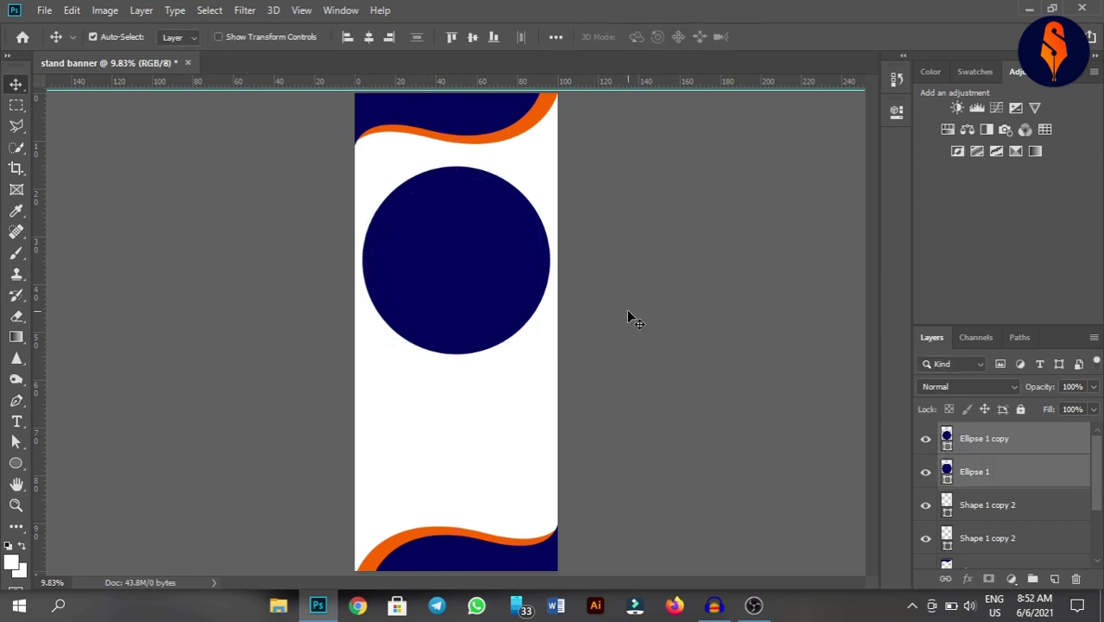
click(370, 39)
click(369, 39)
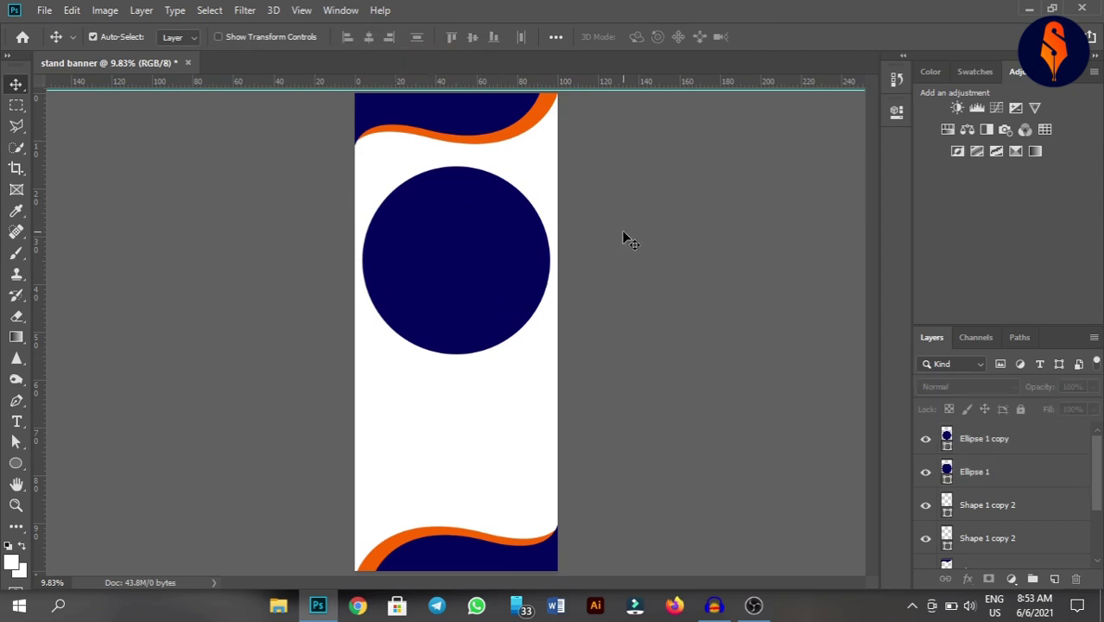
- Fill the smaller circle with ff6600 orange sampled from the wave
click(981, 427)
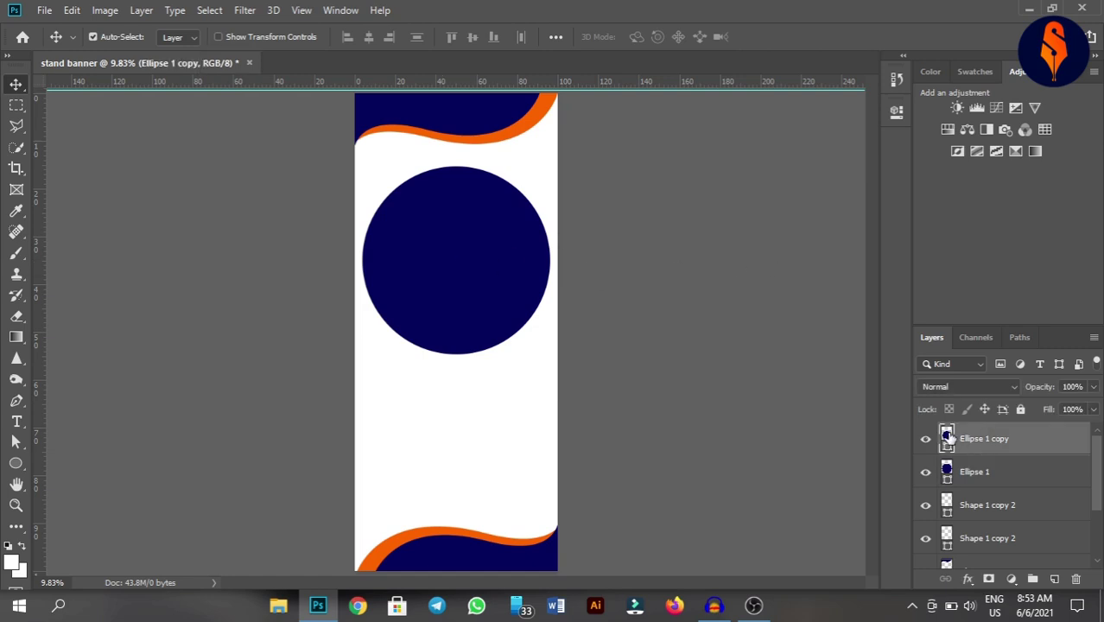
double_click(948, 438)
click(546, 105)
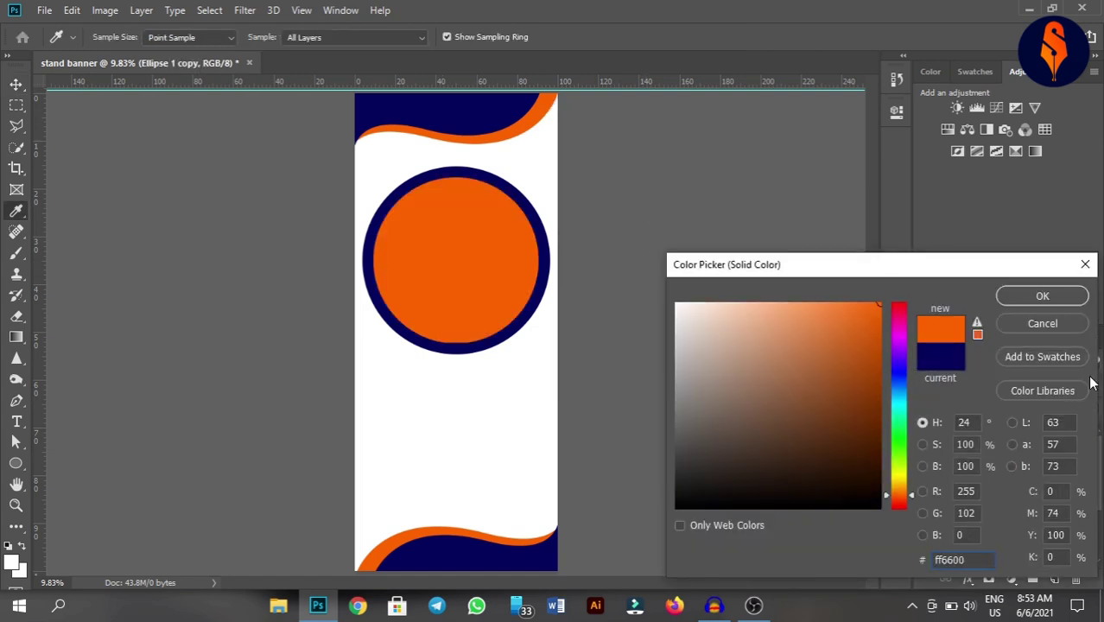
click(1042, 296)
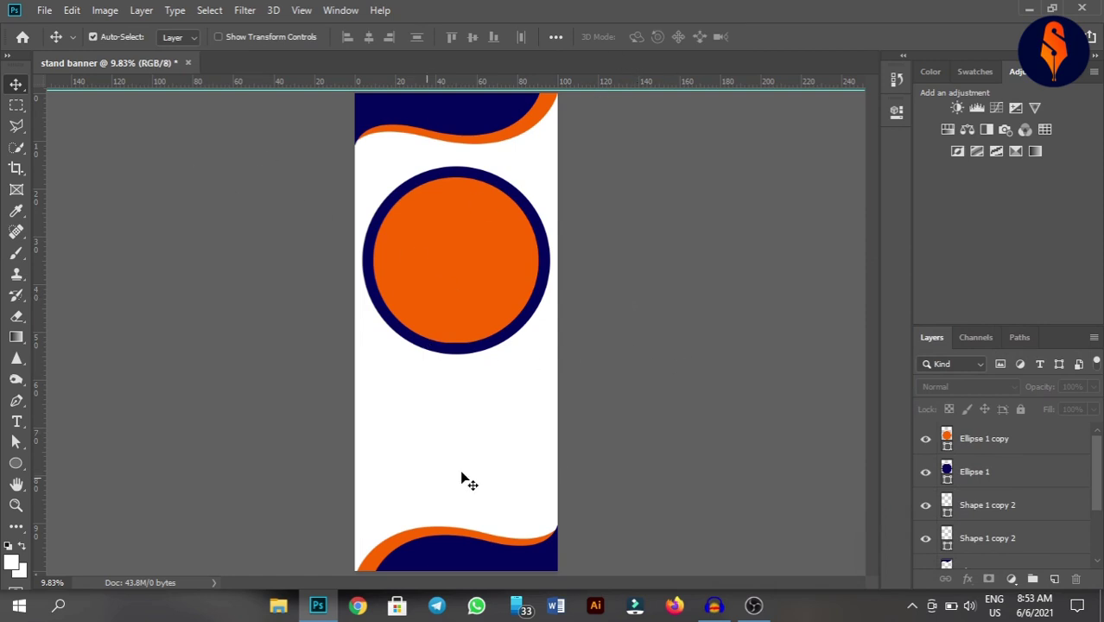
click(16, 463)
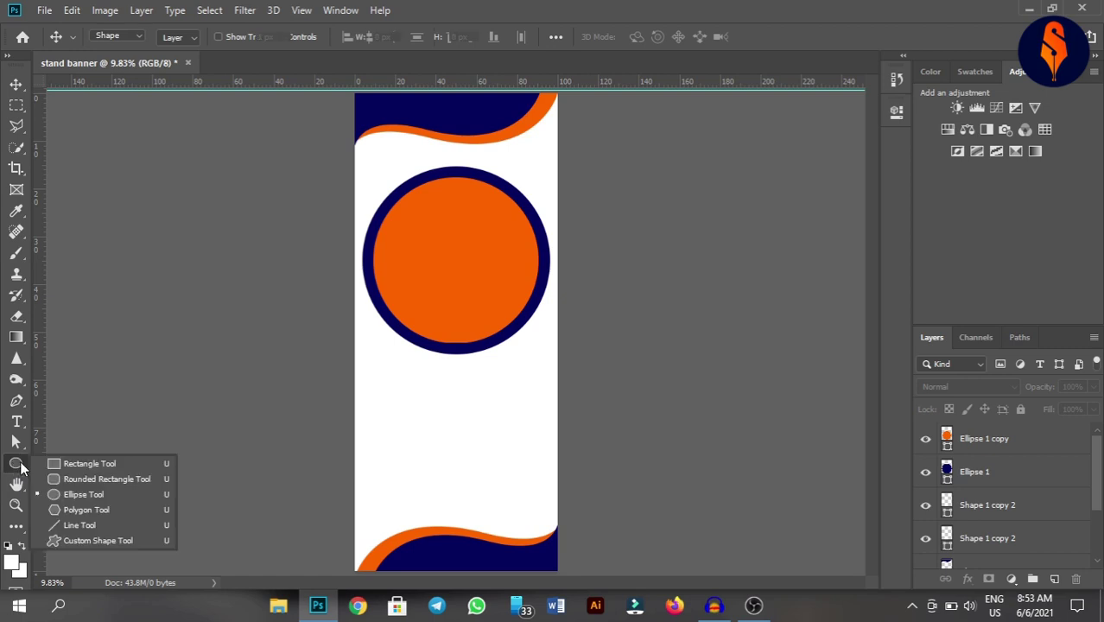
- Draw a trial brown hexagon below the ringed circle and move it right
click(75, 507)
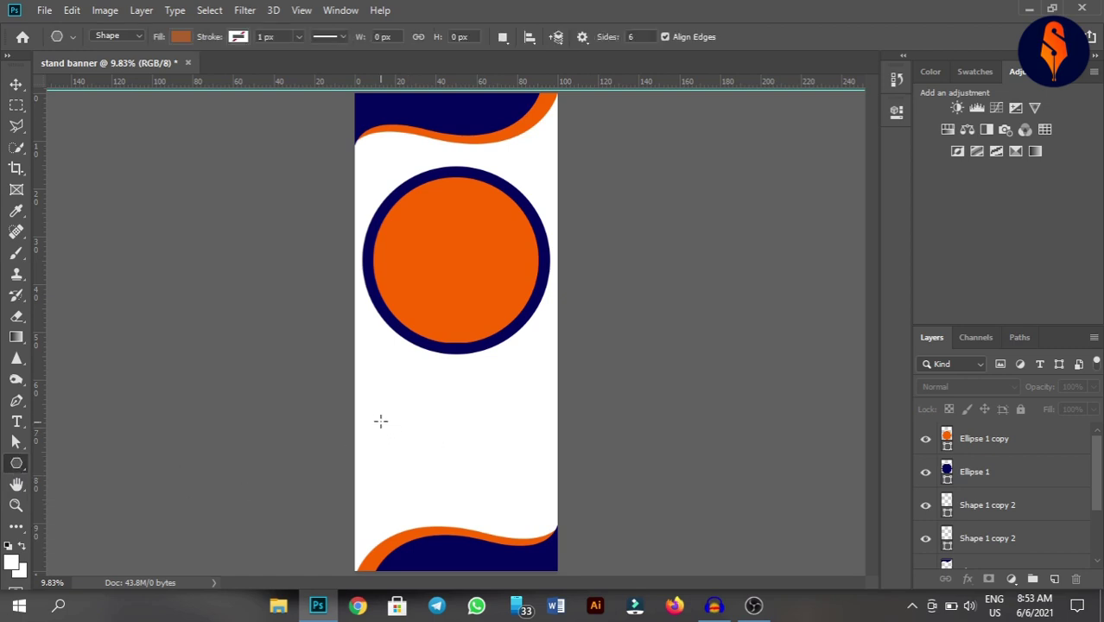
drag(381, 421, 394, 427)
click(16, 85)
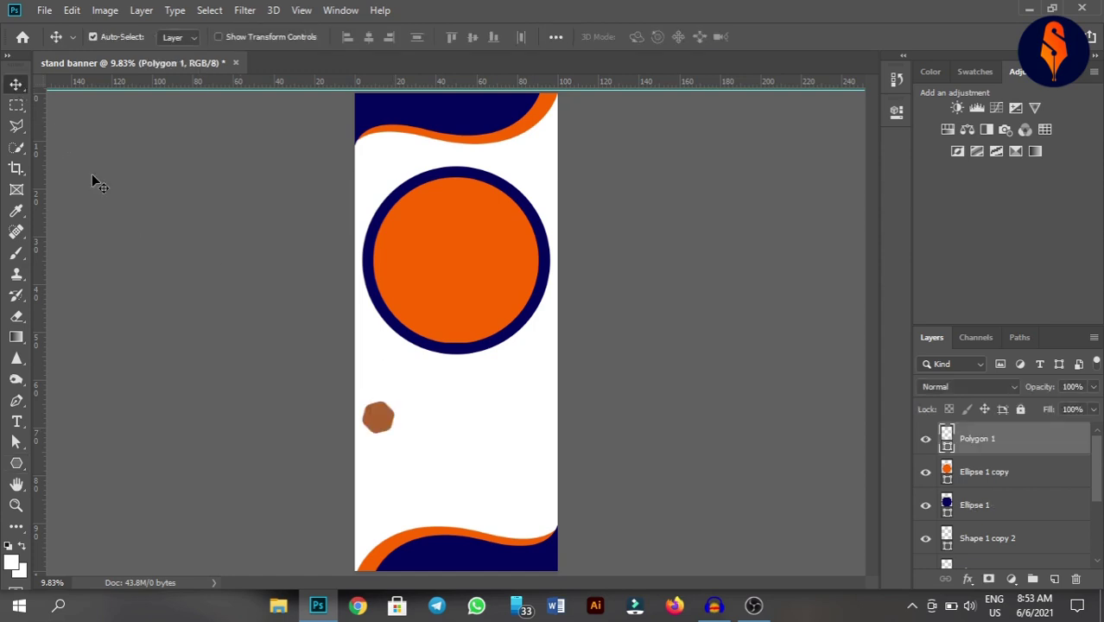
click(431, 451)
drag(390, 439, 435, 434)
- Zoom in on the hexagon area and delete the brown hexagon
click(19, 503)
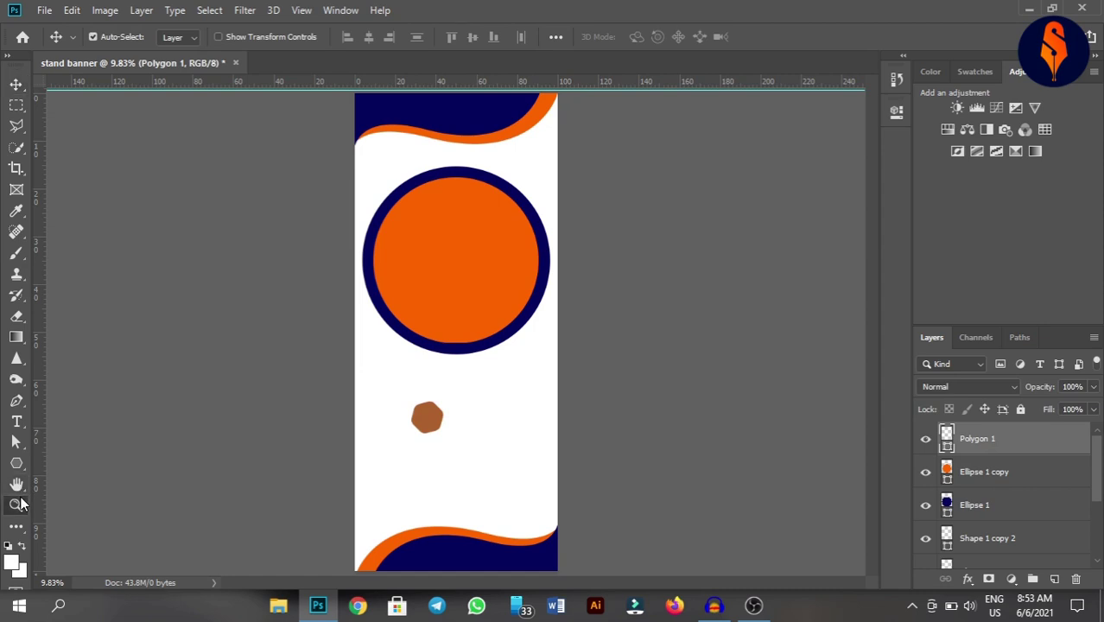
drag(468, 439, 538, 461)
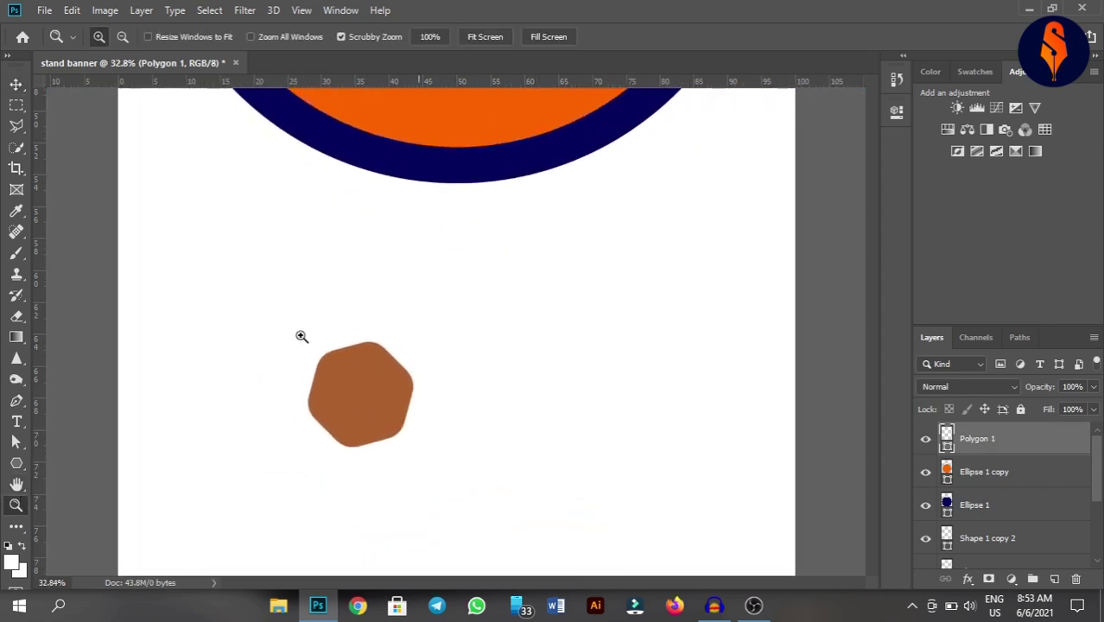
key(v)
drag(279, 313, 488, 484)
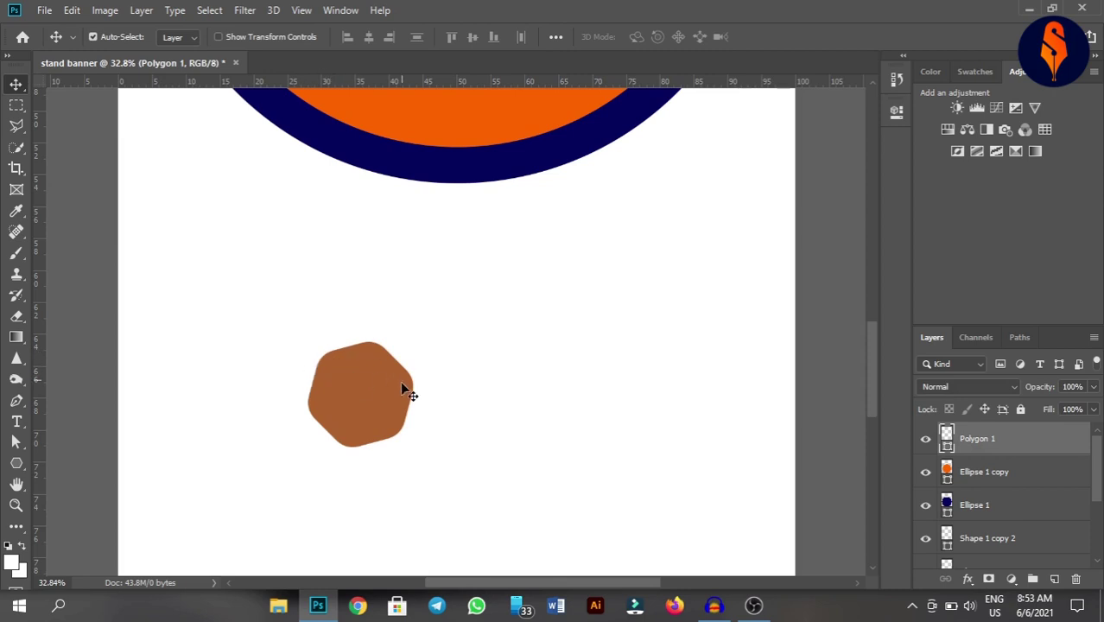
drag(402, 388, 334, 377)
key(Delete)
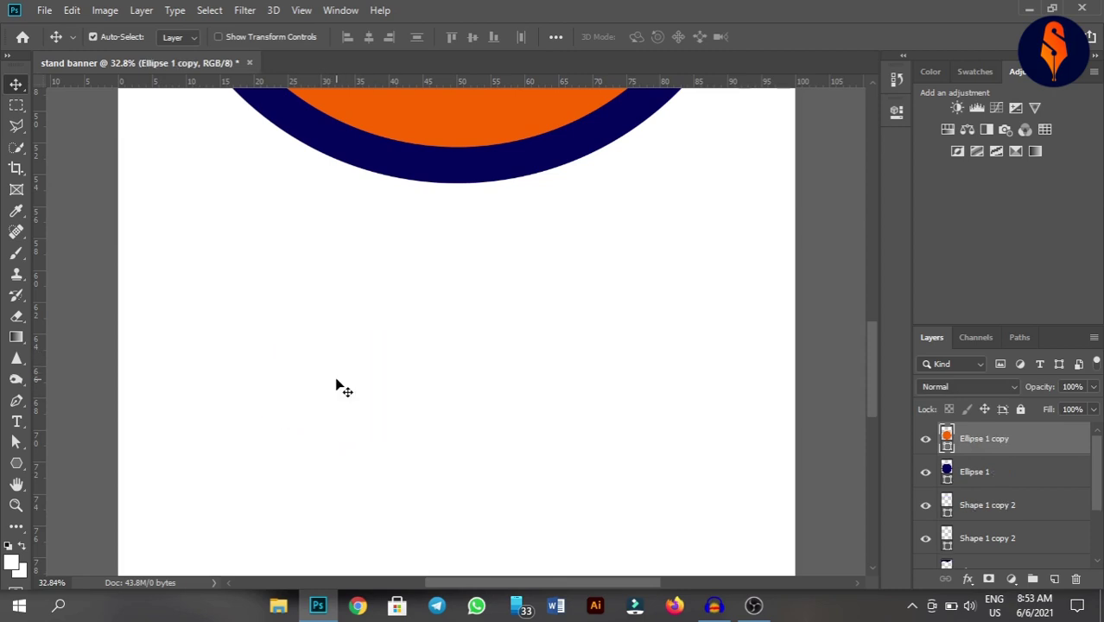
- Try new polygon size and corner settings, then delete the oversized orange polygon
click(17, 465)
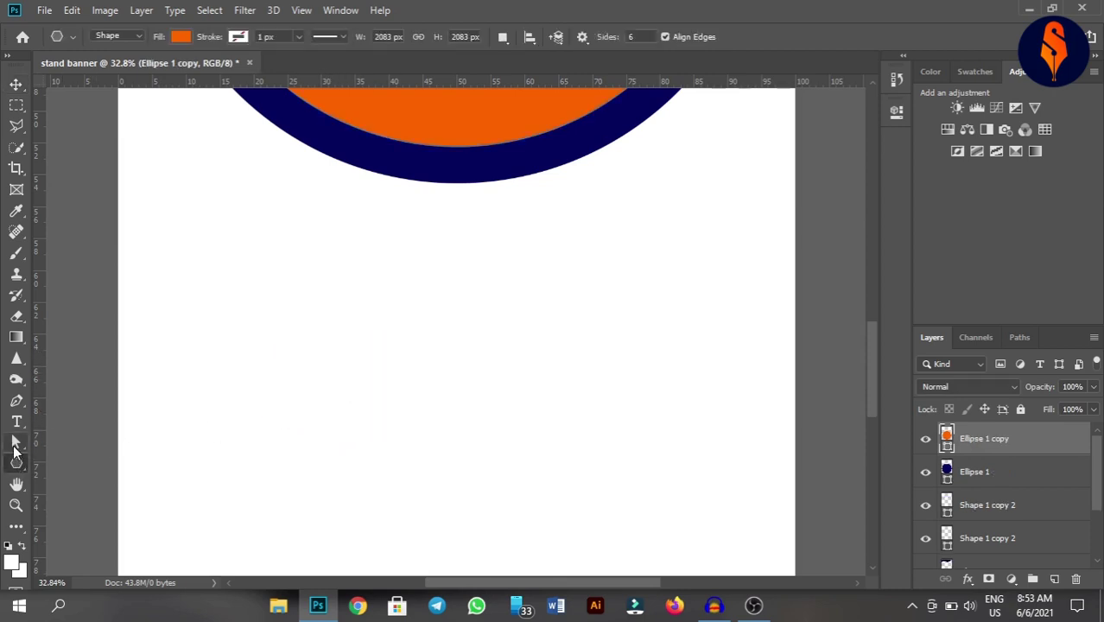
click(337, 279)
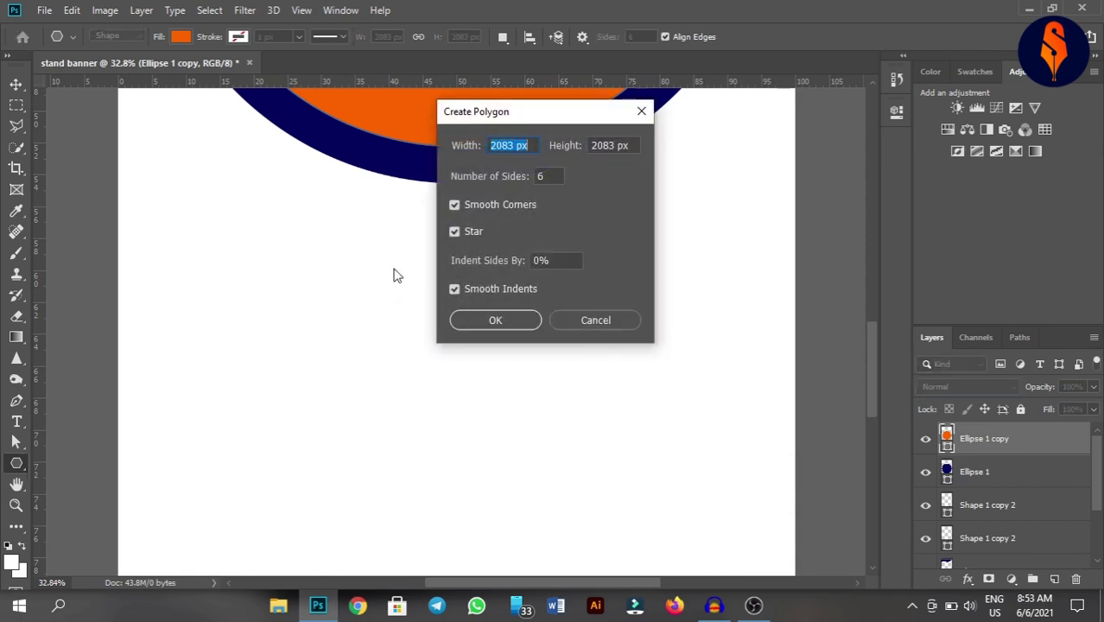
click(454, 206)
click(508, 329)
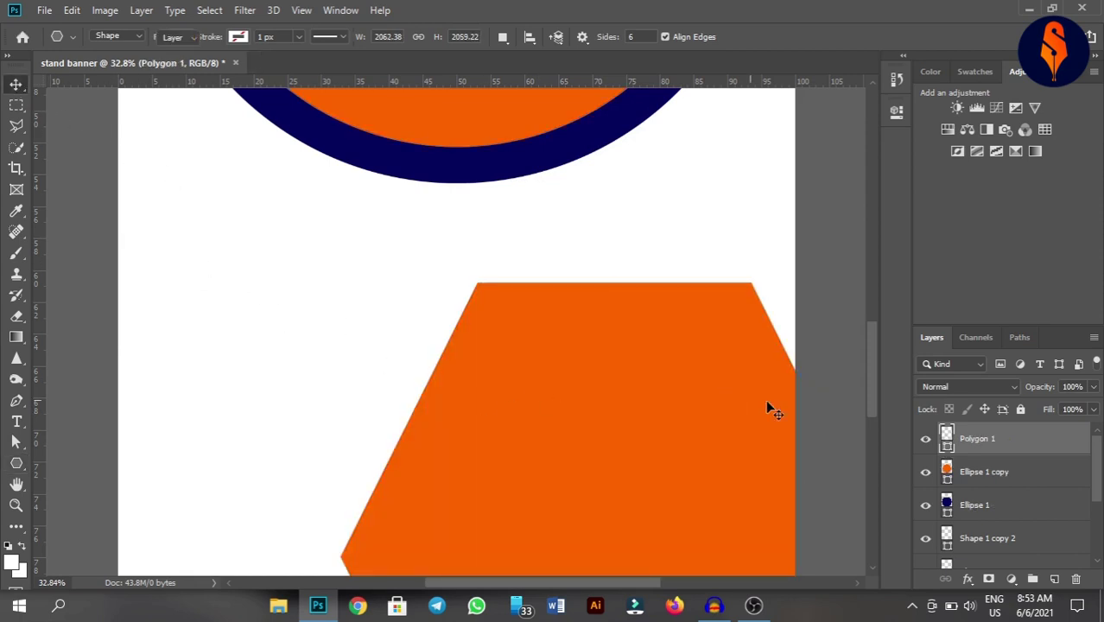
key(v)
key(Delete)
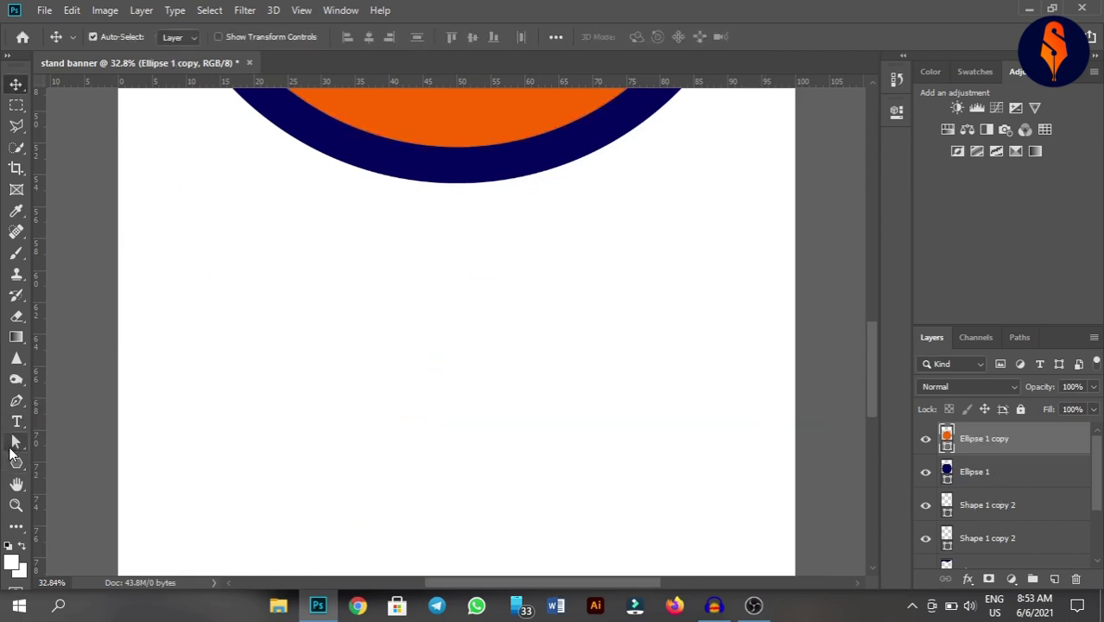
- Draw another orange hexagon left of the circle, then undo it away
click(16, 463)
drag(306, 240, 429, 407)
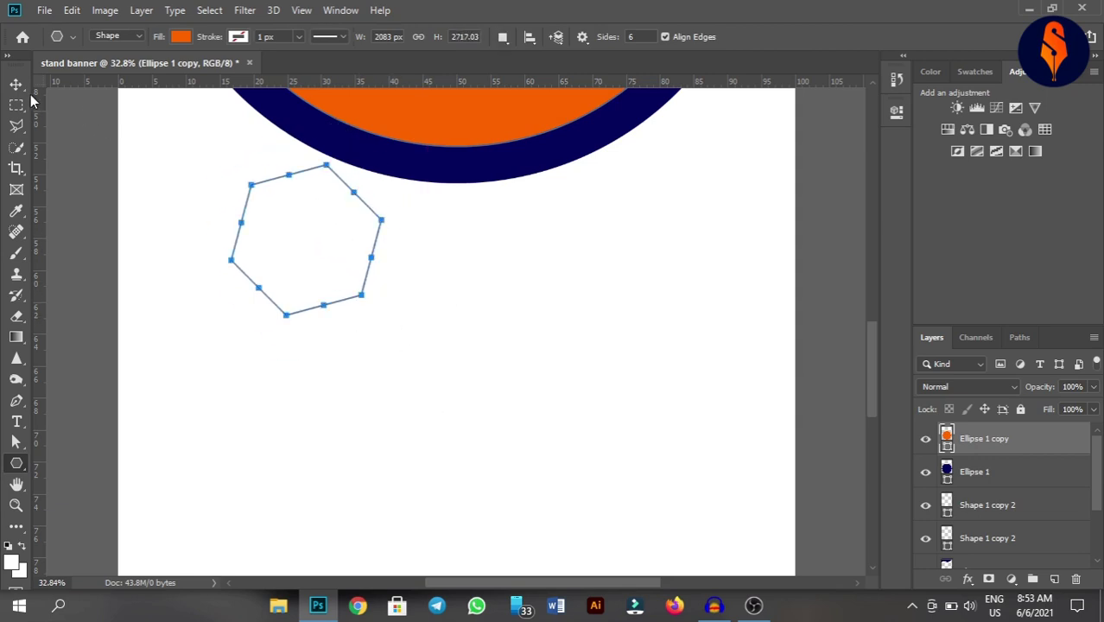
key(v)
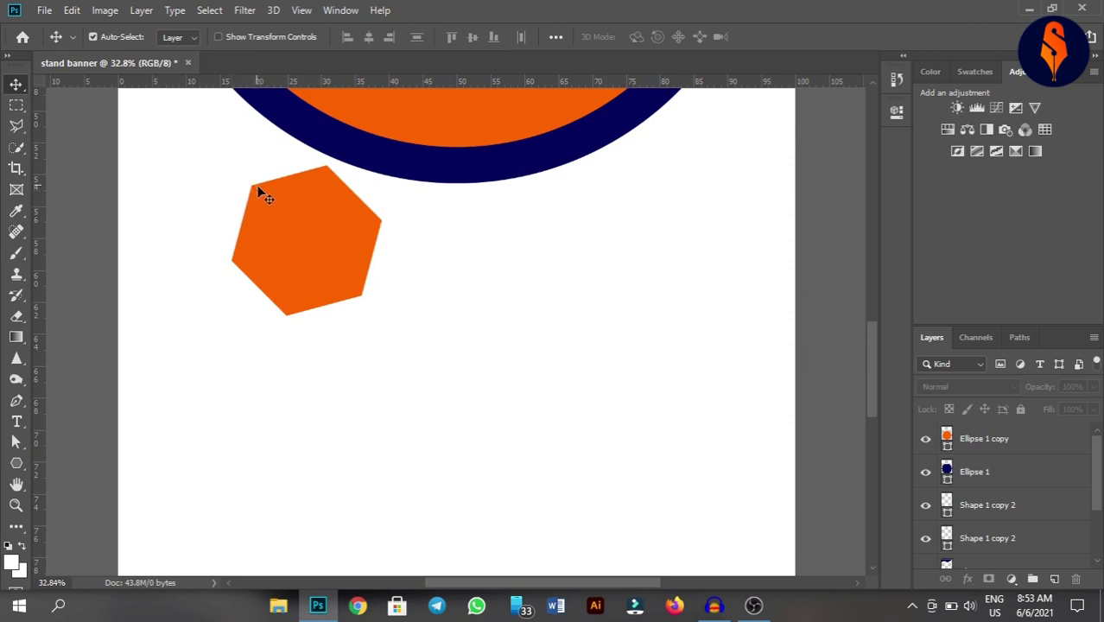
drag(346, 300, 328, 296)
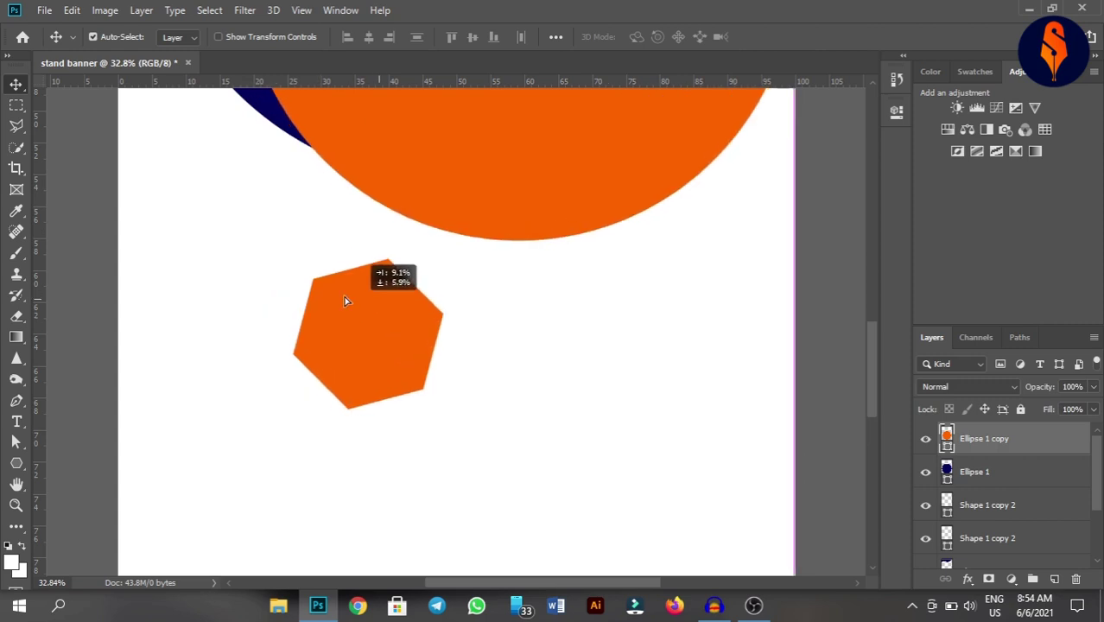
key(ctrl+z)
ctrl+click(479, 396)
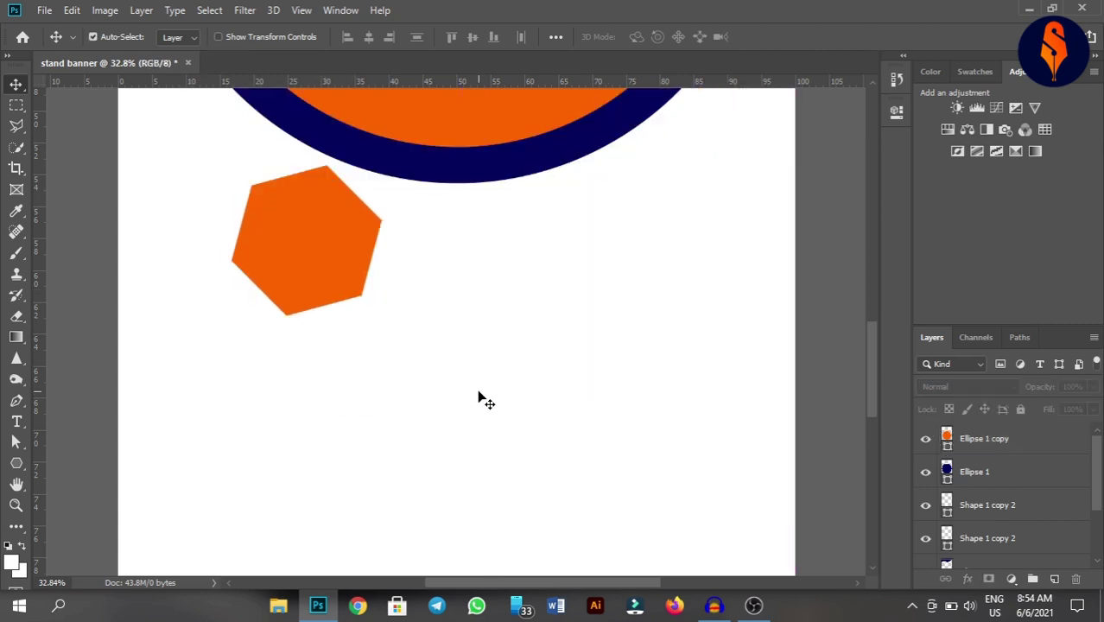
key(ctrl+z)
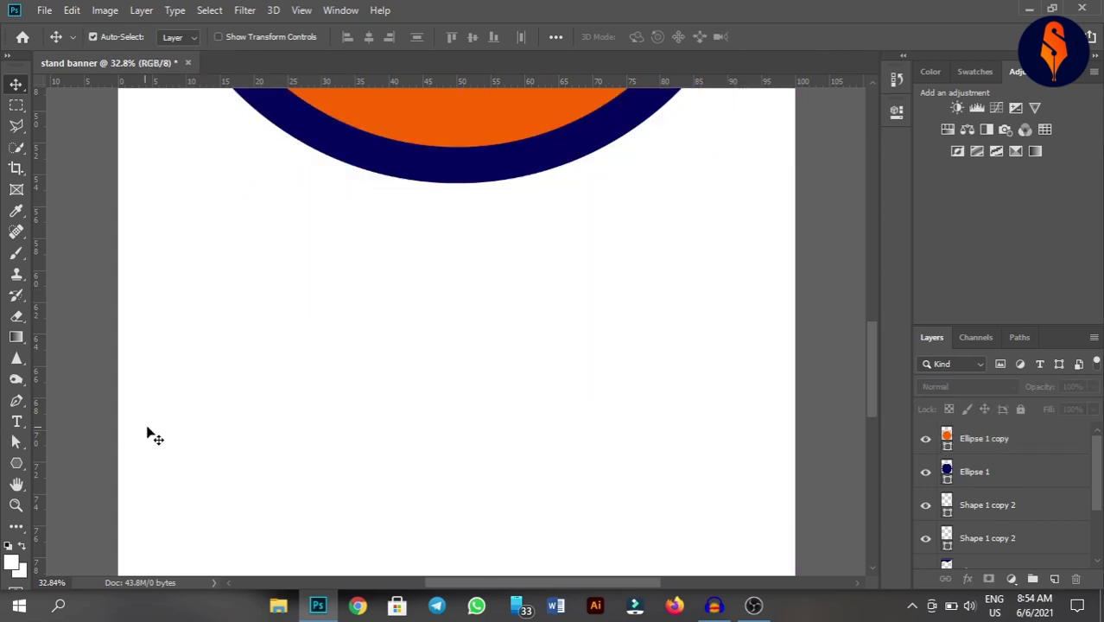
click(16, 465)
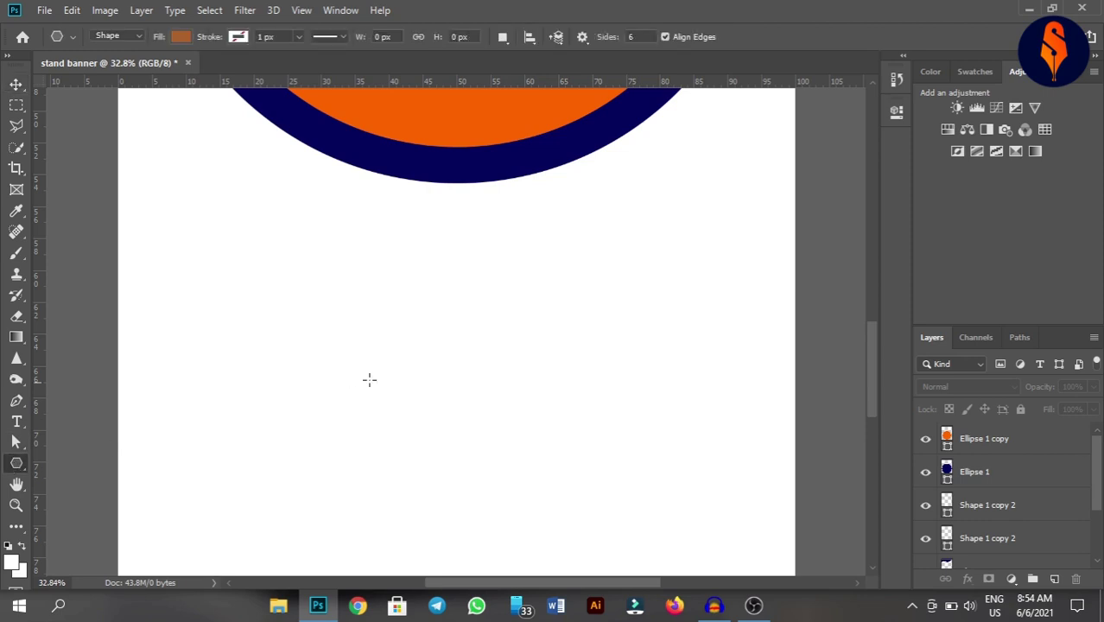
- Create a 100 px six-sided polygon with smooth corners and smooth indents
click(353, 307)
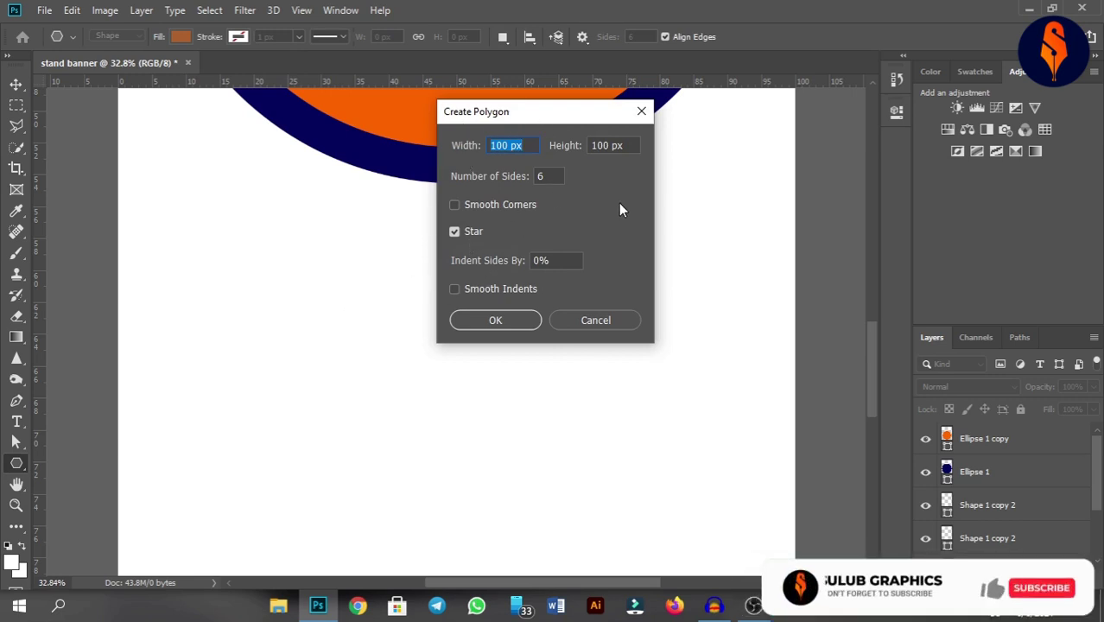
click(454, 204)
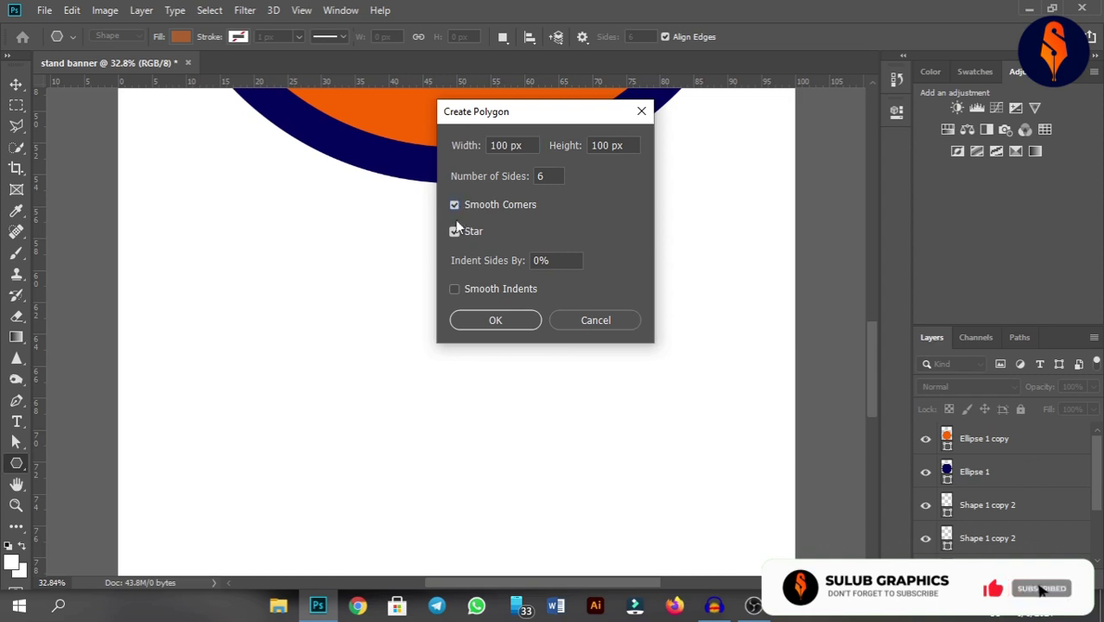
click(454, 292)
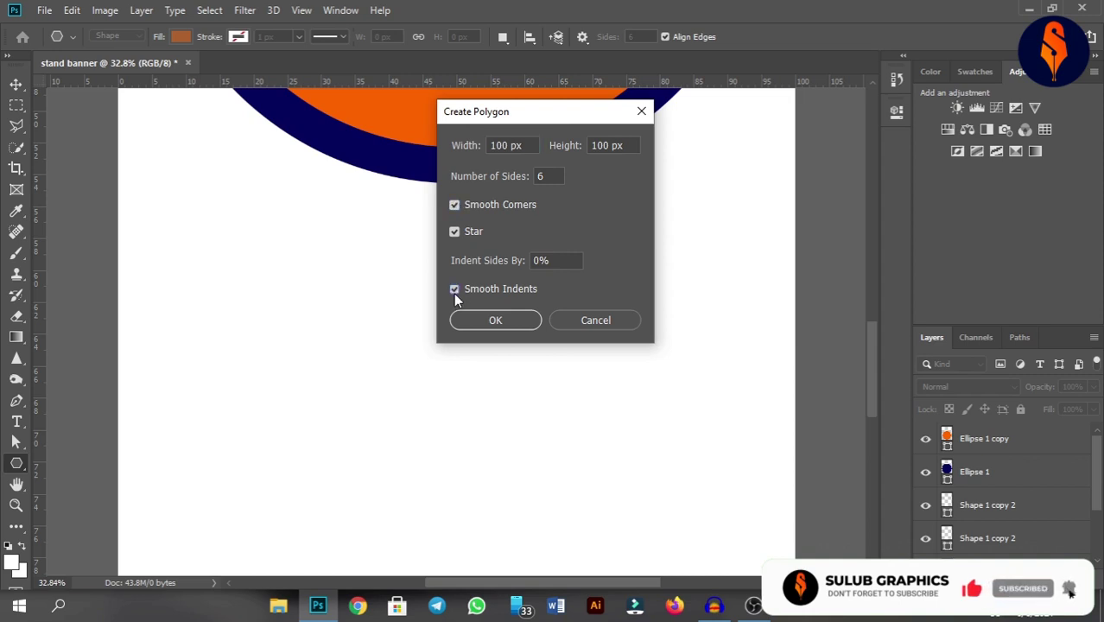
click(510, 321)
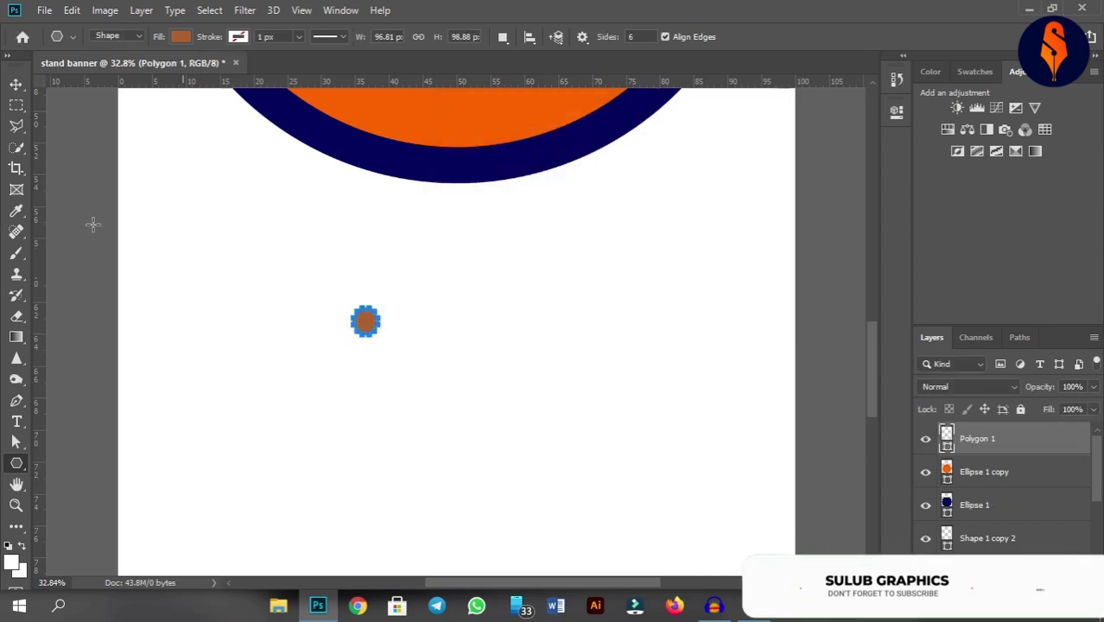
- Replace the small brown hexagon with an orange rounded hexagon, then fit the banner on screen
key(v)
drag(323, 298, 473, 390)
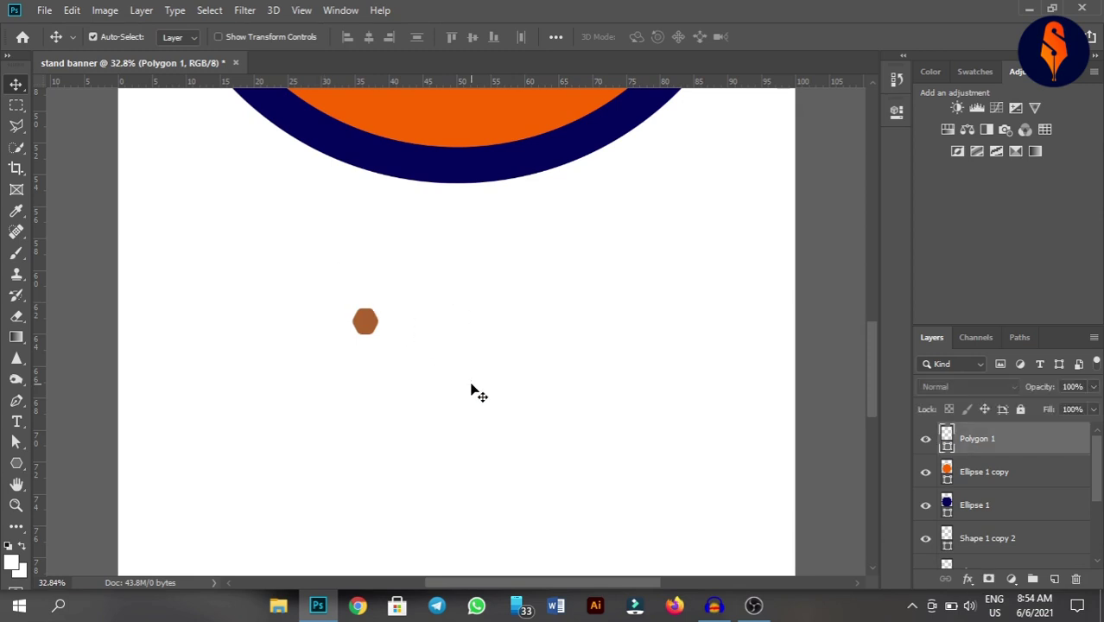
key(Delete)
click(16, 463)
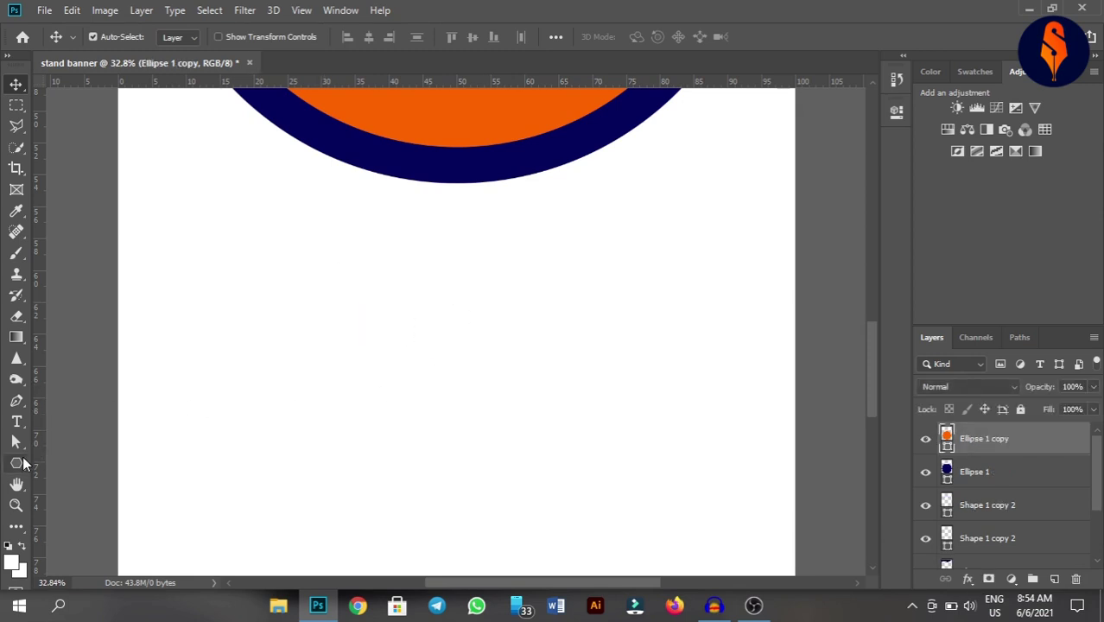
drag(259, 265, 304, 303)
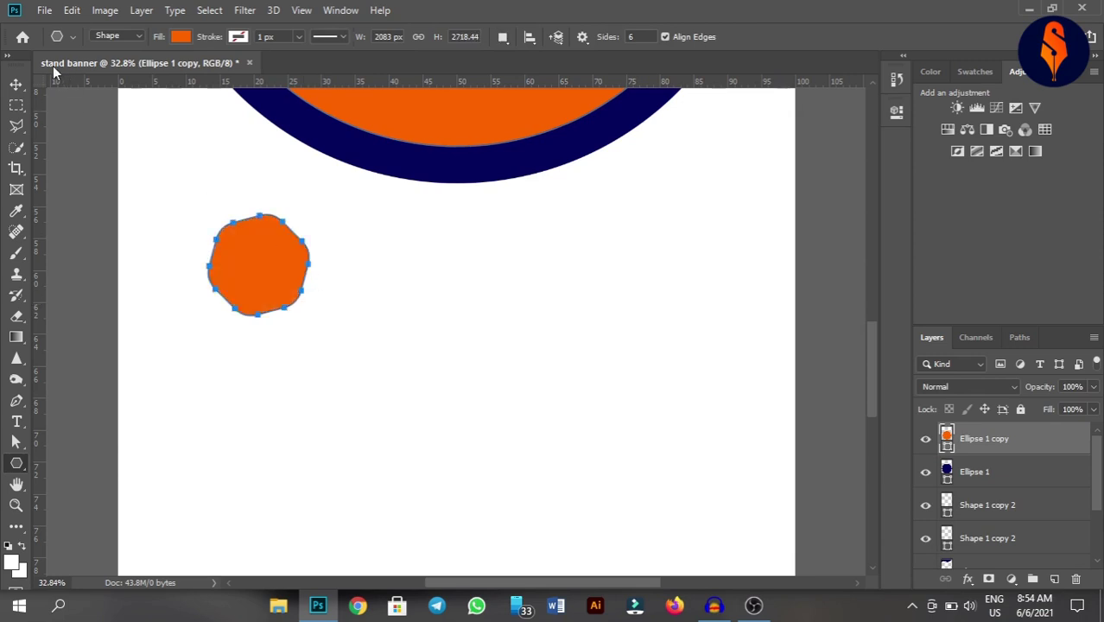
click(16, 84)
click(16, 505)
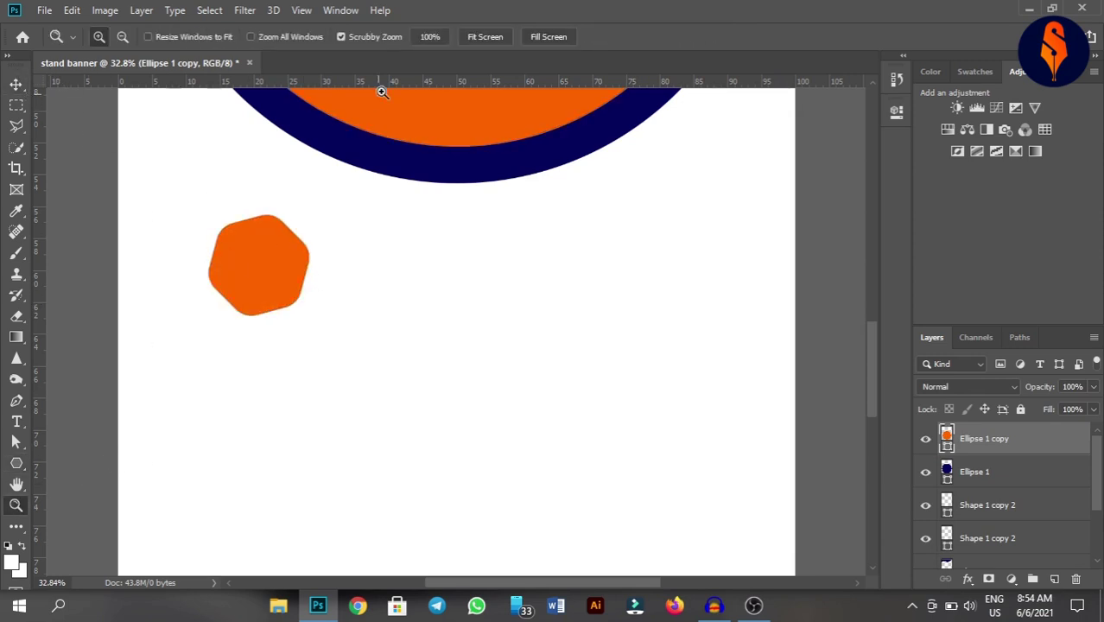
click(485, 36)
- Try moving the small hexagon lower, then undo the move
key(v)
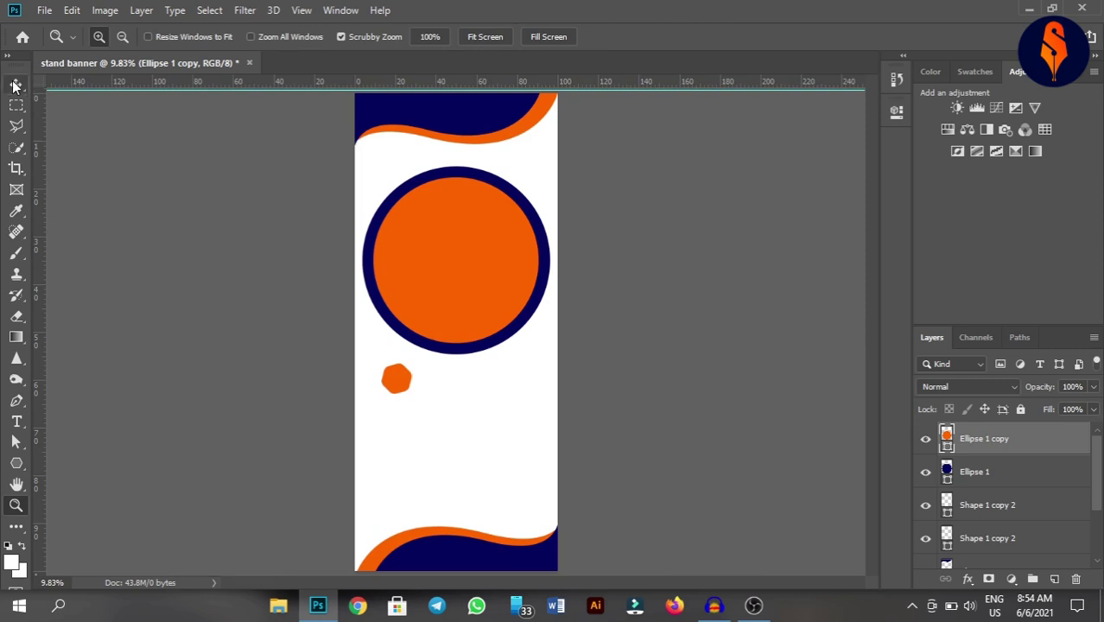
drag(406, 376, 405, 408)
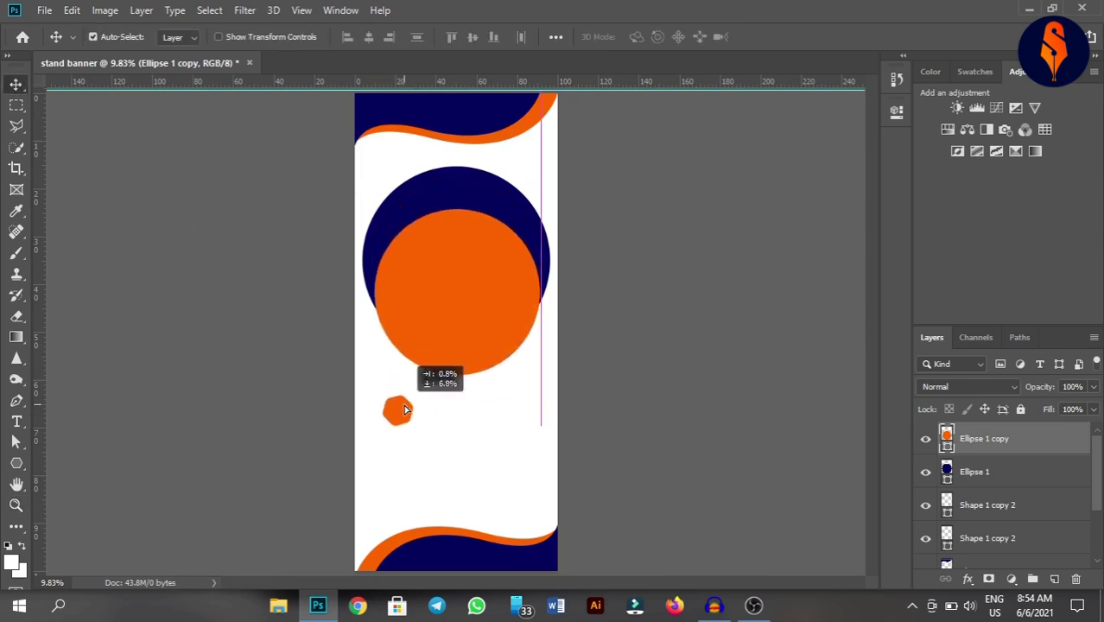
key(ctrl+z)
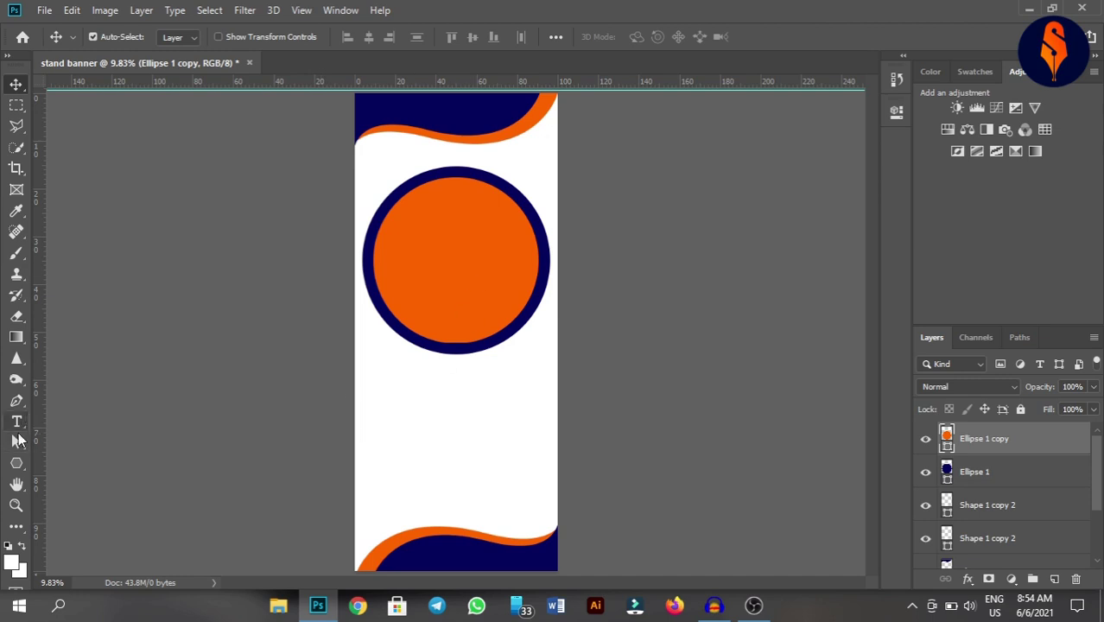
- Redraw and reposition a hexagon below the circle, then undo it and deselect all layers
click(15, 463)
drag(391, 384, 413, 409)
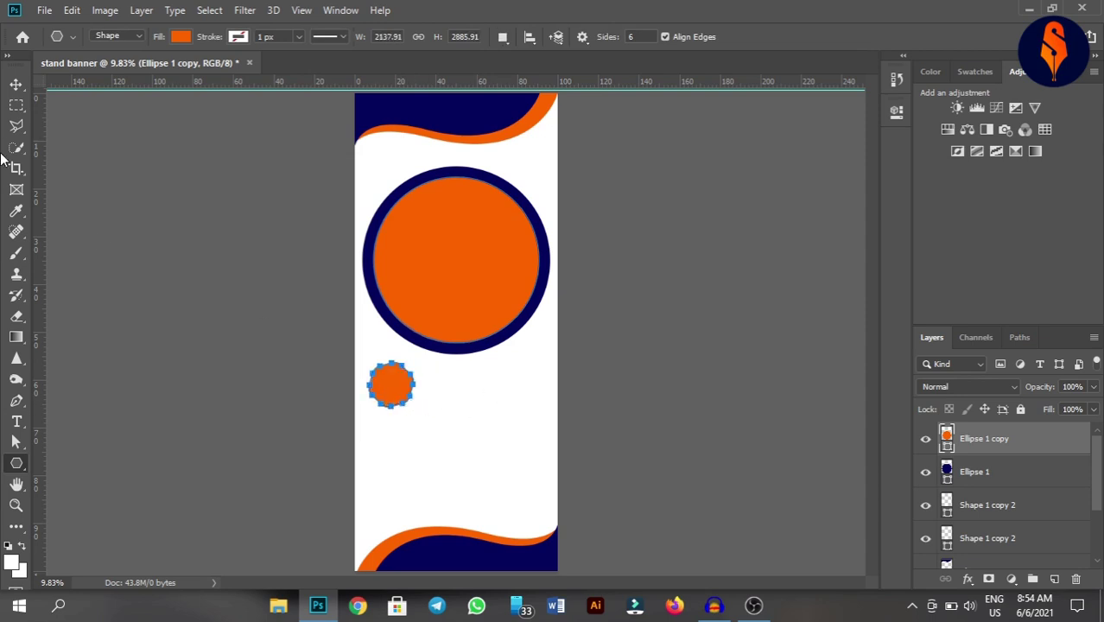
click(16, 83)
drag(409, 397, 450, 423)
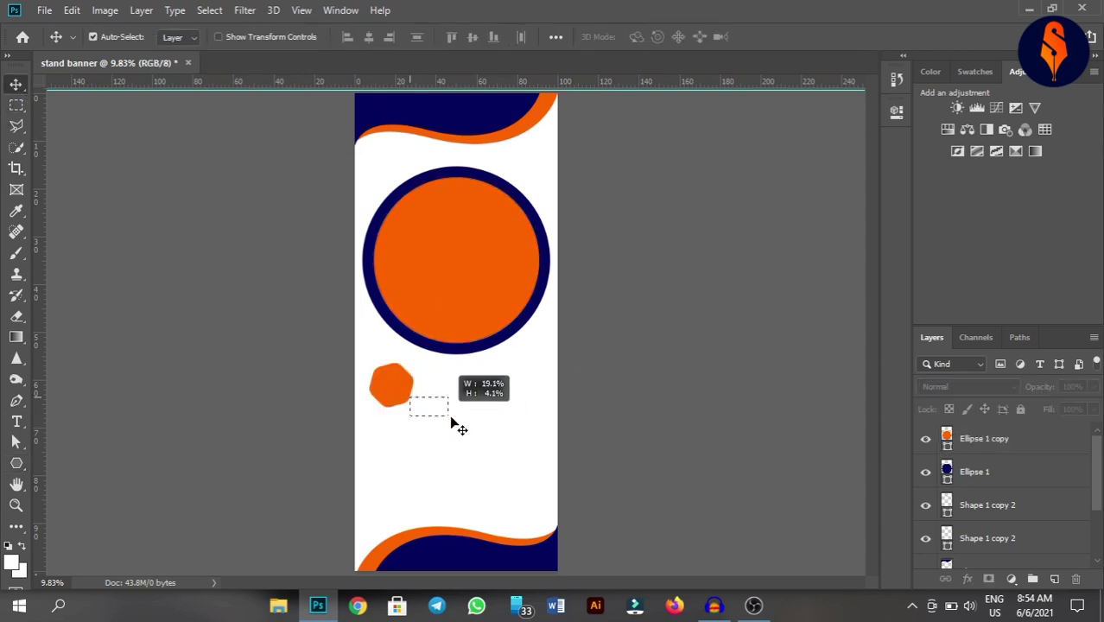
drag(385, 386, 391, 424)
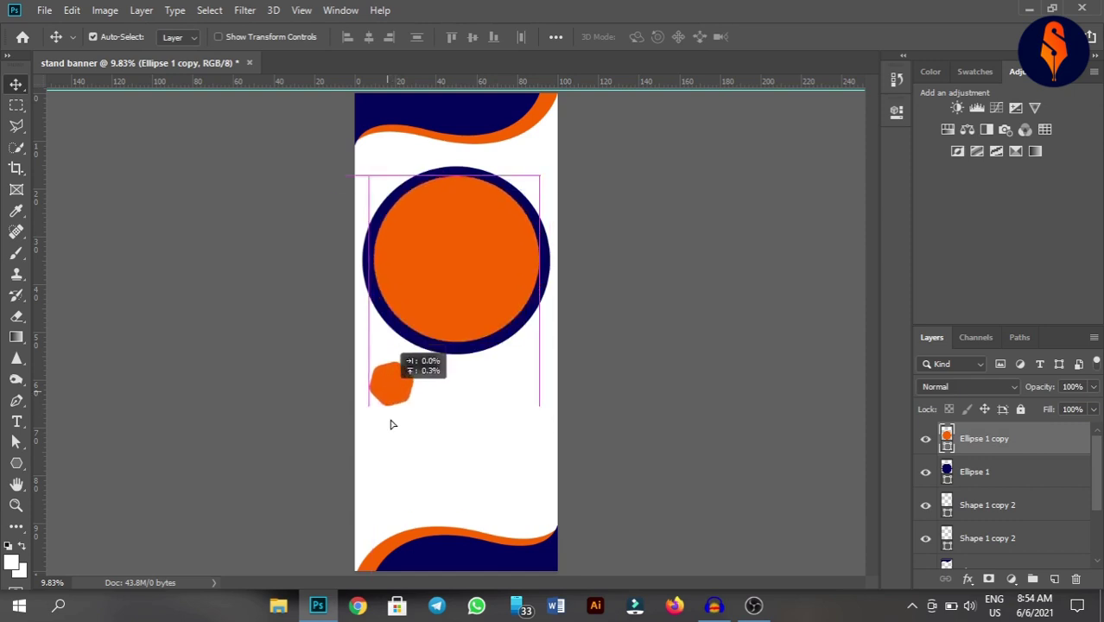
drag(391, 424, 387, 390)
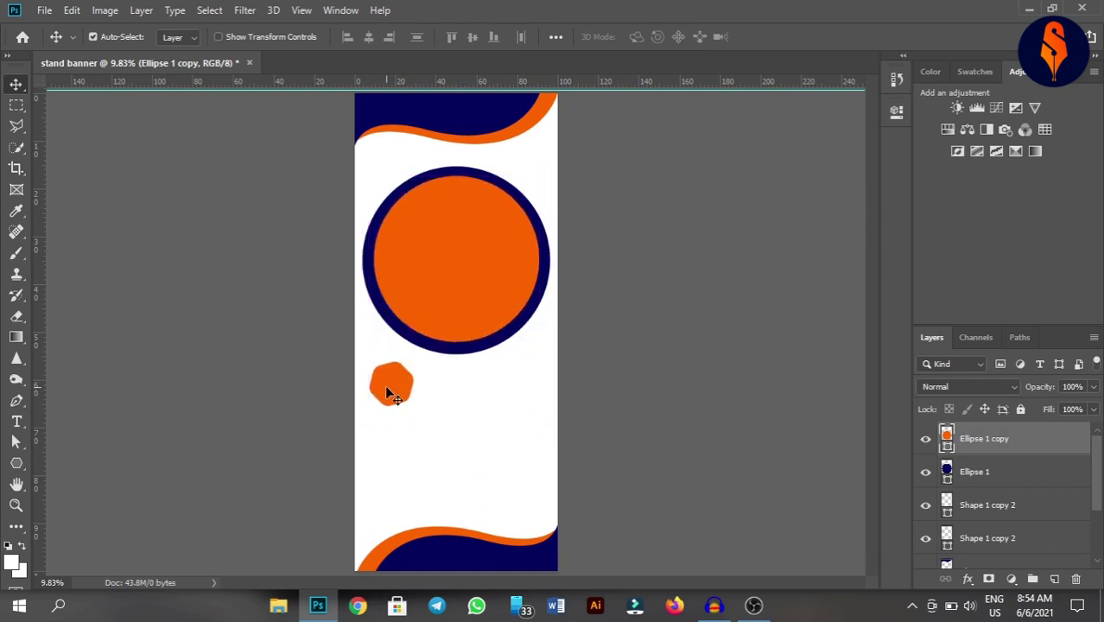
key(ctrl+z)
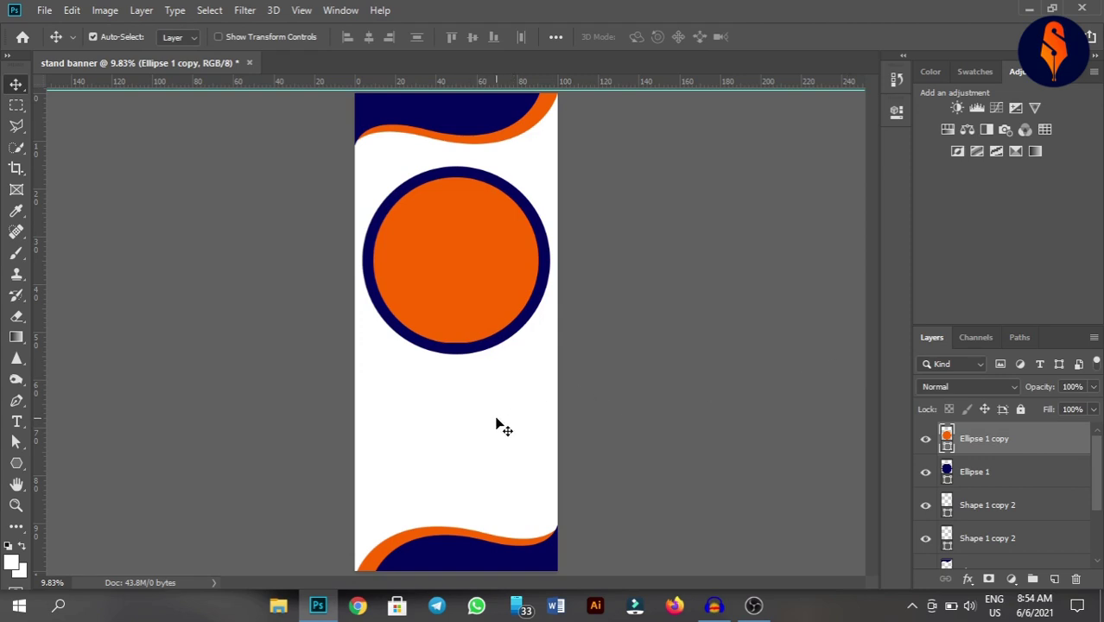
click(499, 425)
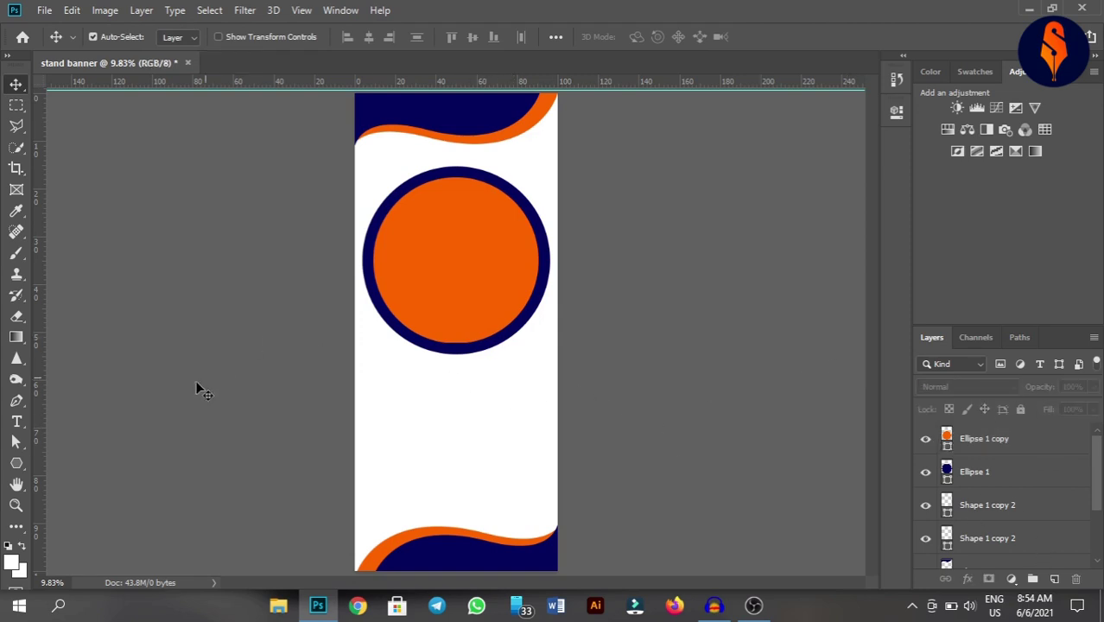
- Draw a brown rounded hexagon below the ringed circle and shift it down-left
click(16, 463)
drag(395, 424, 403, 448)
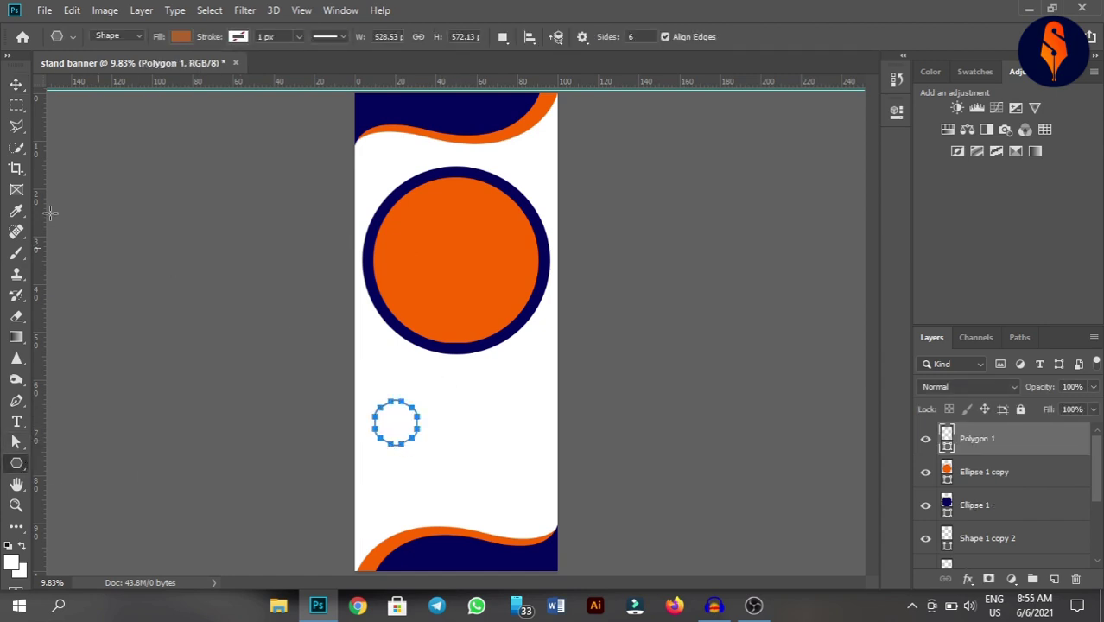
click(16, 84)
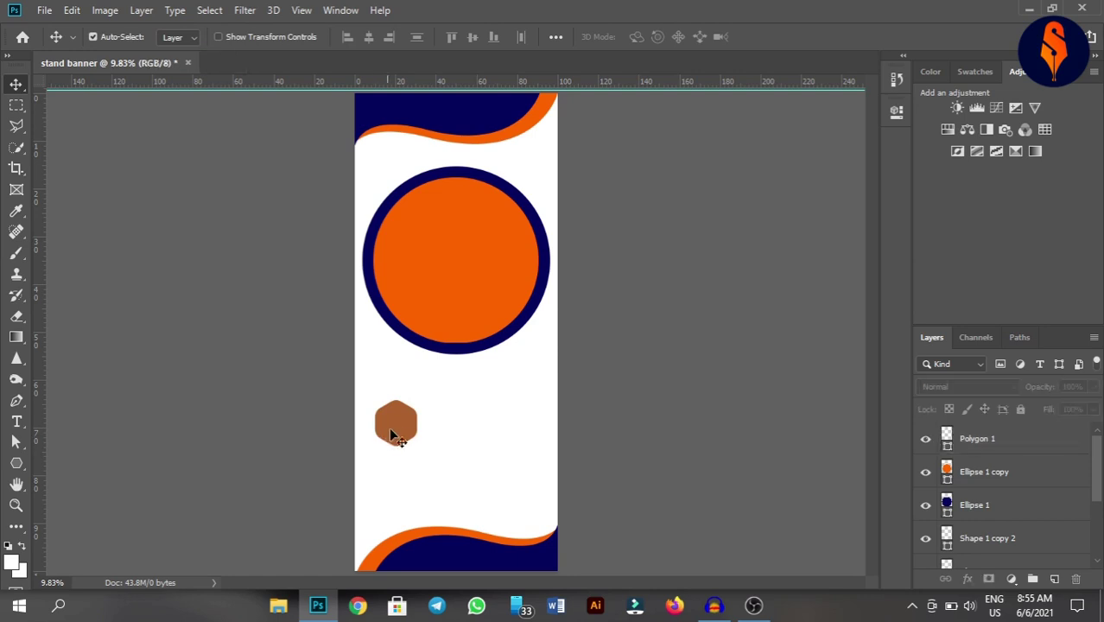
mouse_move(391, 428)
mouse_down()
mouse_move(385, 451)
mouse_move(528, 444)
mouse_up()
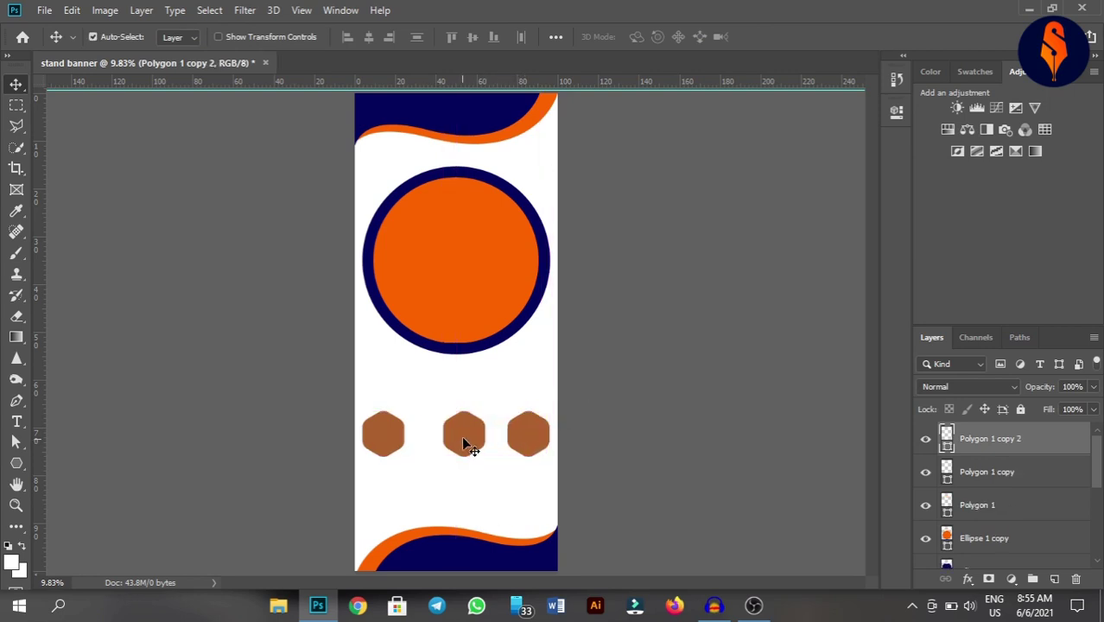
- Place the right hexagon near the banner edge, then lower the three-hexagon row slightly
drag(462, 435, 456, 443)
click(436, 458)
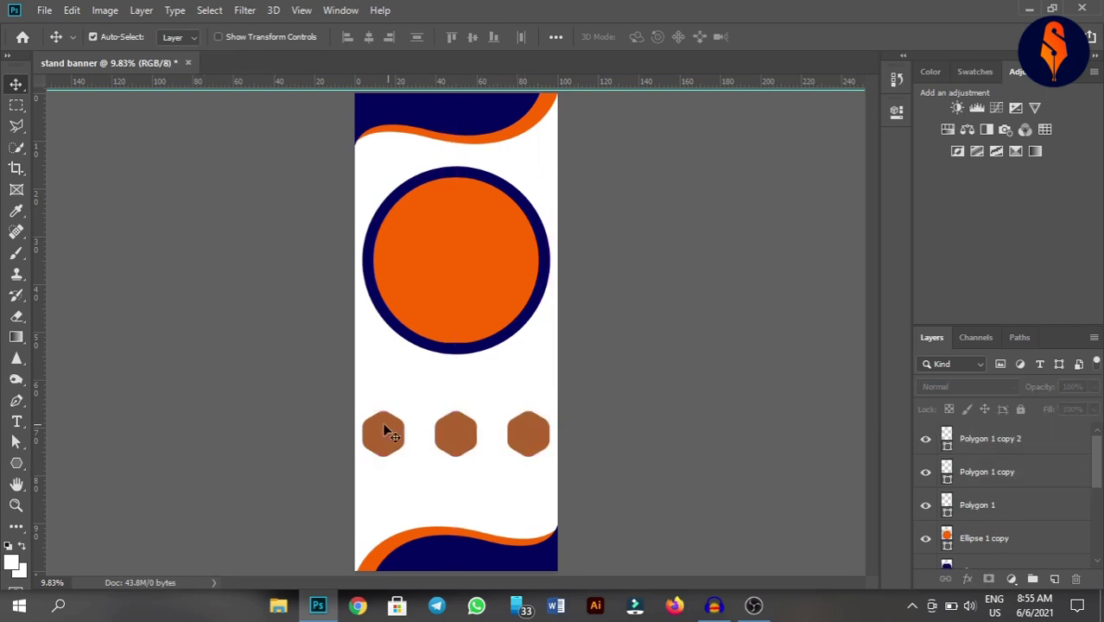
mouse_move(352, 442)
mouse_down()
mouse_move(546, 445)
mouse_move(531, 432)
mouse_up()
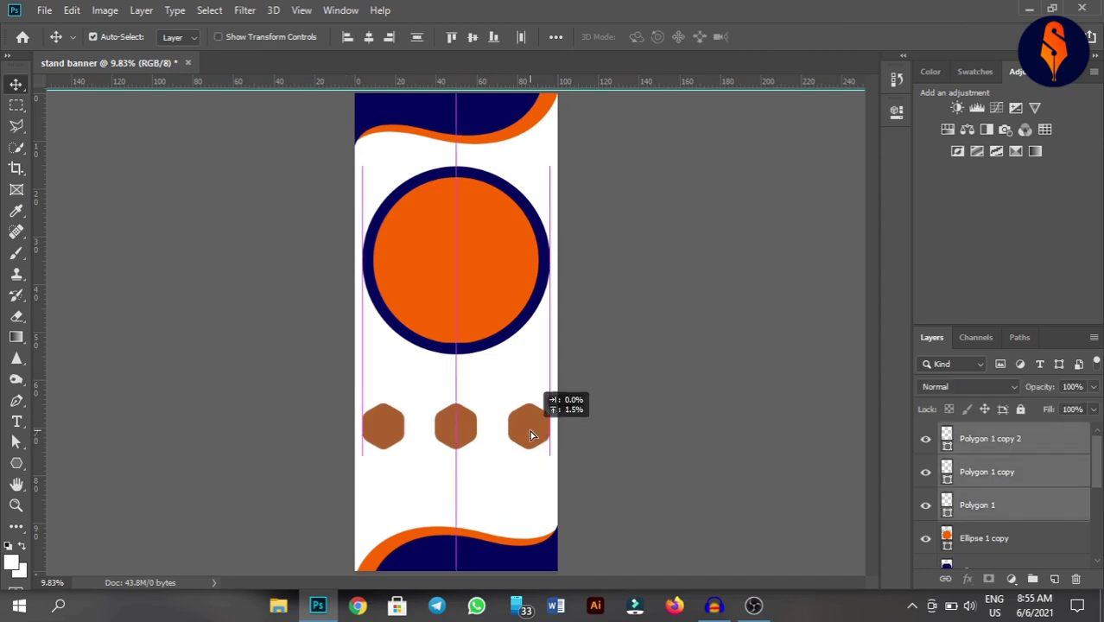
click(505, 487)
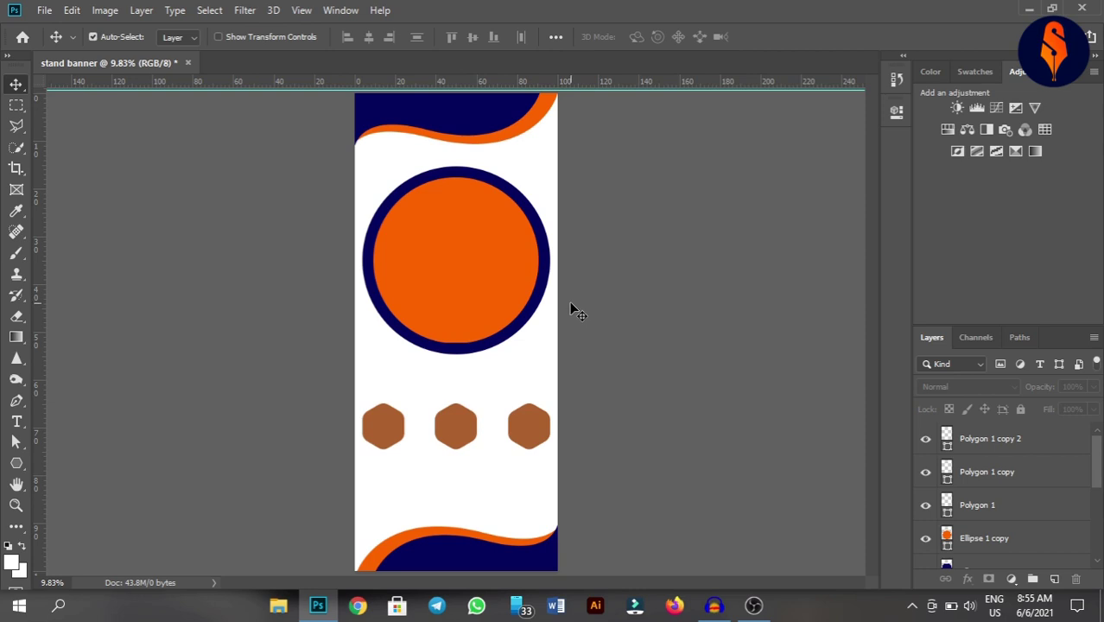
click(36, 10)
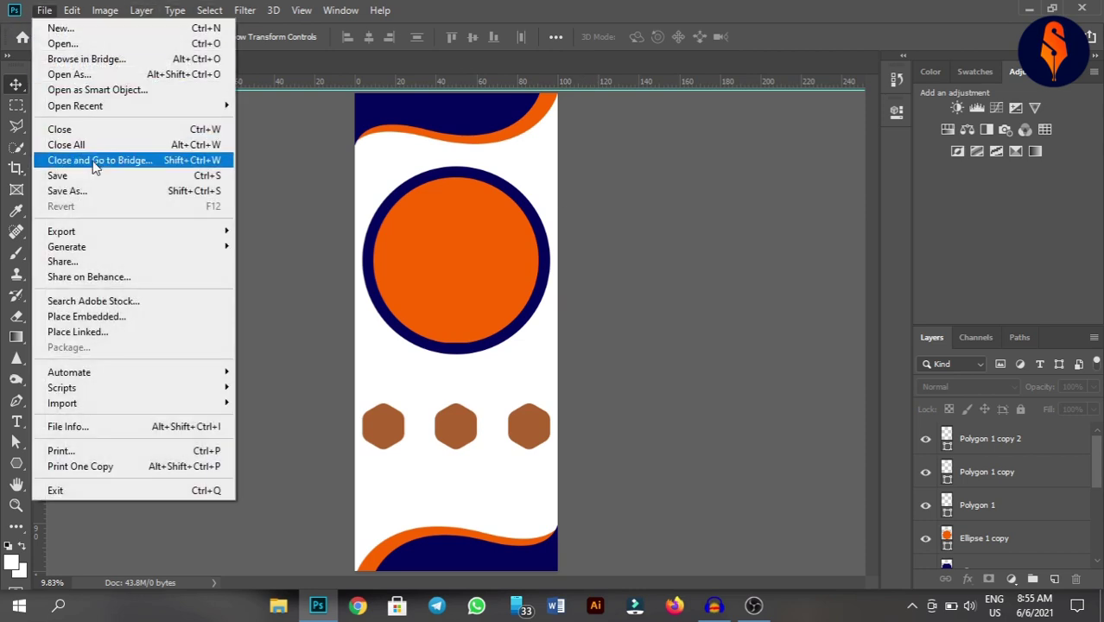
click(699, 408)
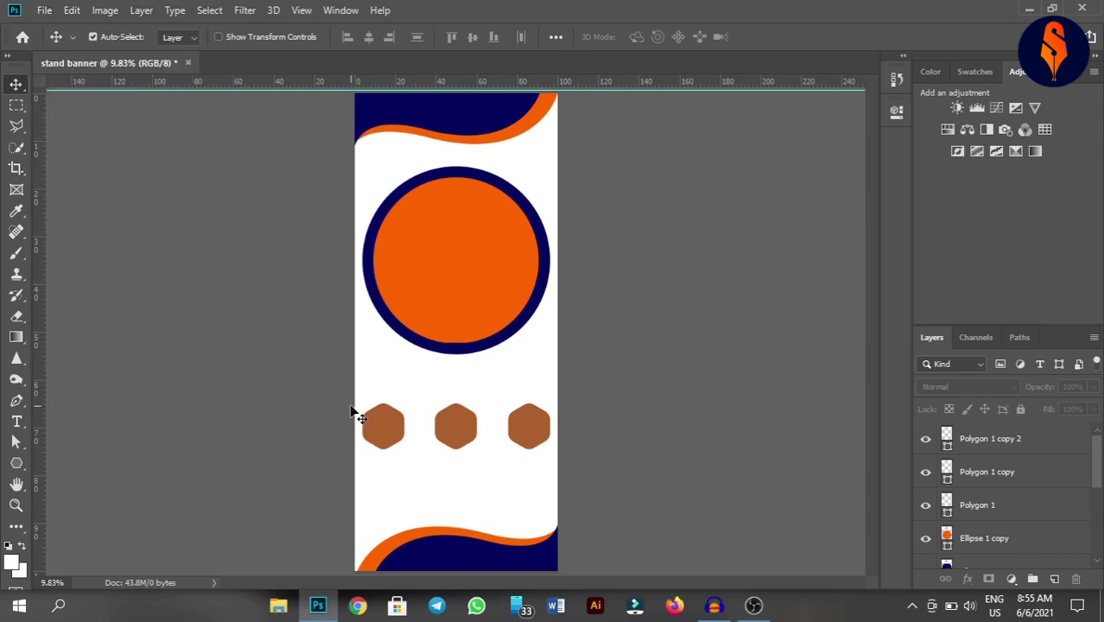
drag(353, 404, 567, 415)
drag(532, 448, 532, 449)
click(519, 421)
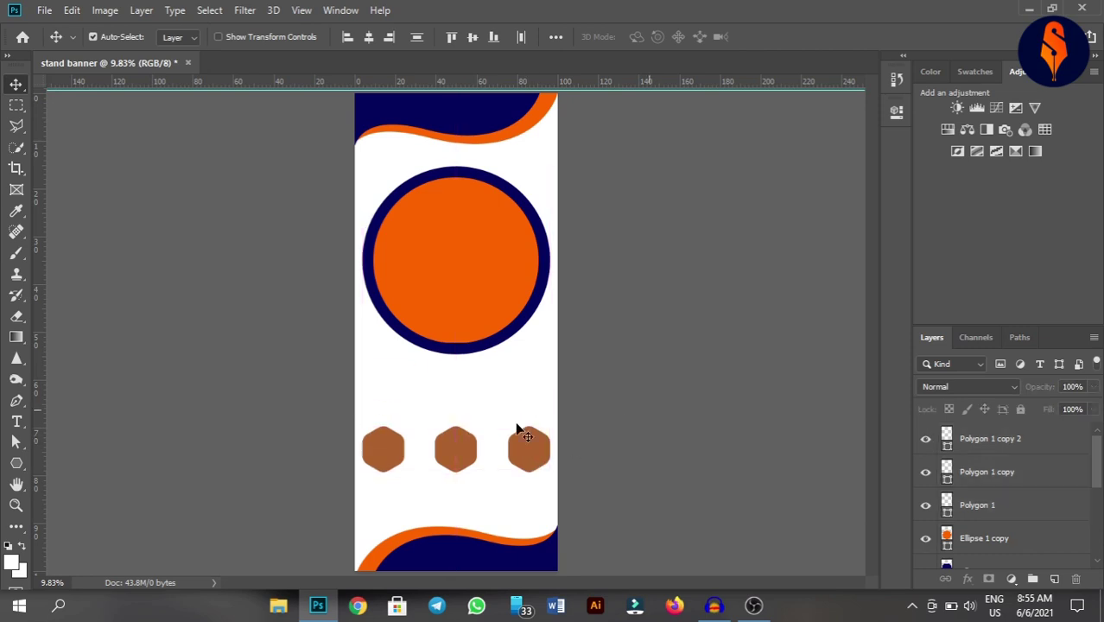
- Type DIGITAL at 214.1 pt and place it left under the ringed circle
click(16, 423)
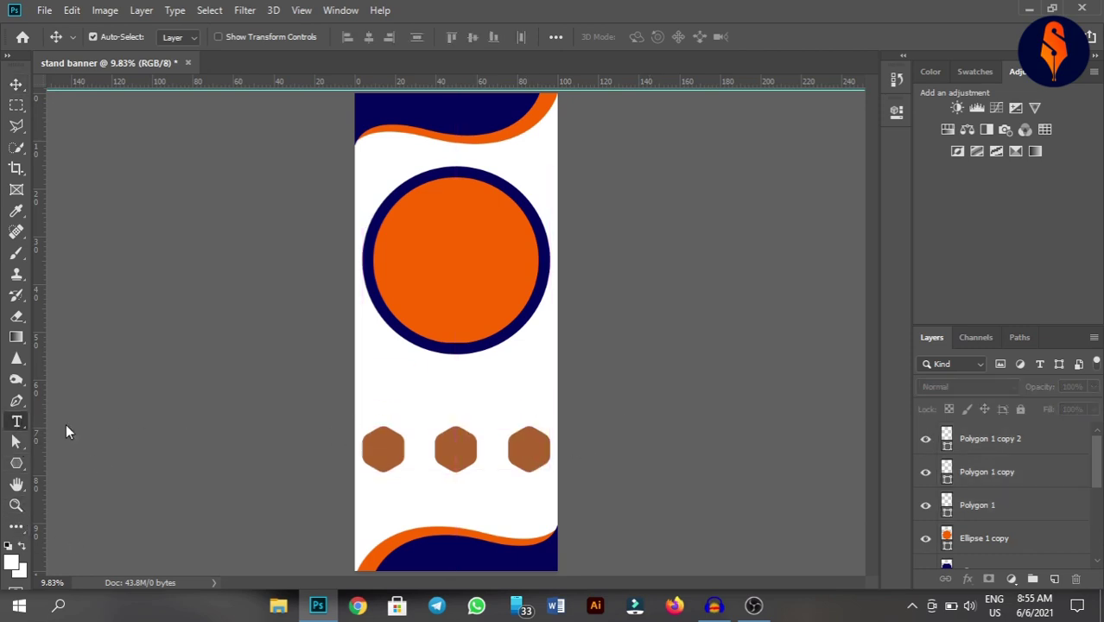
click(372, 382)
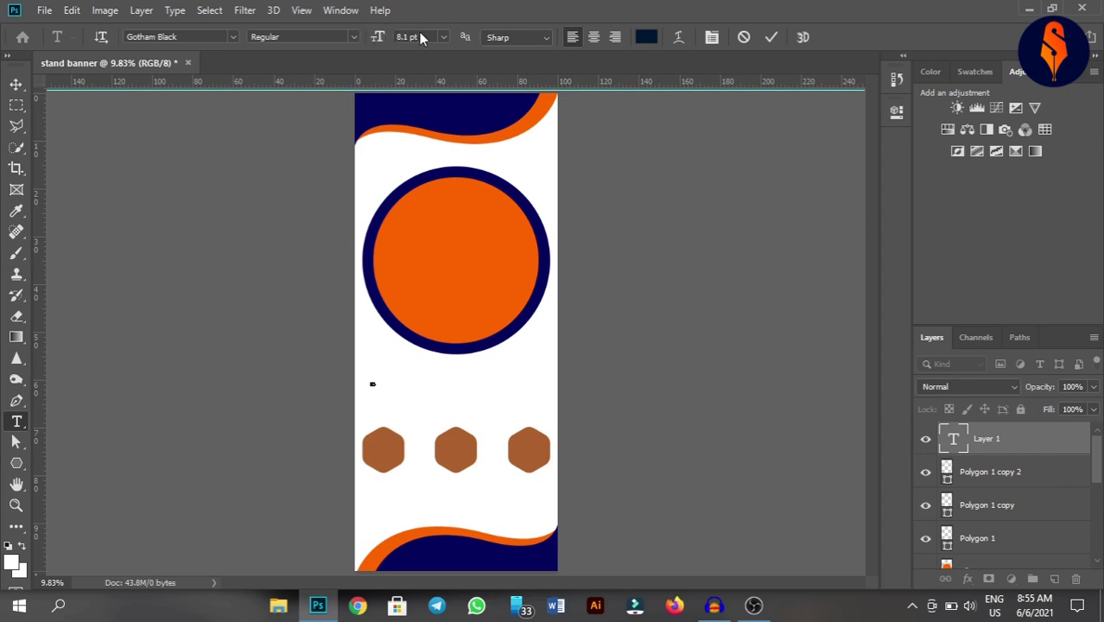
drag(378, 42, 545, 43)
click(770, 36)
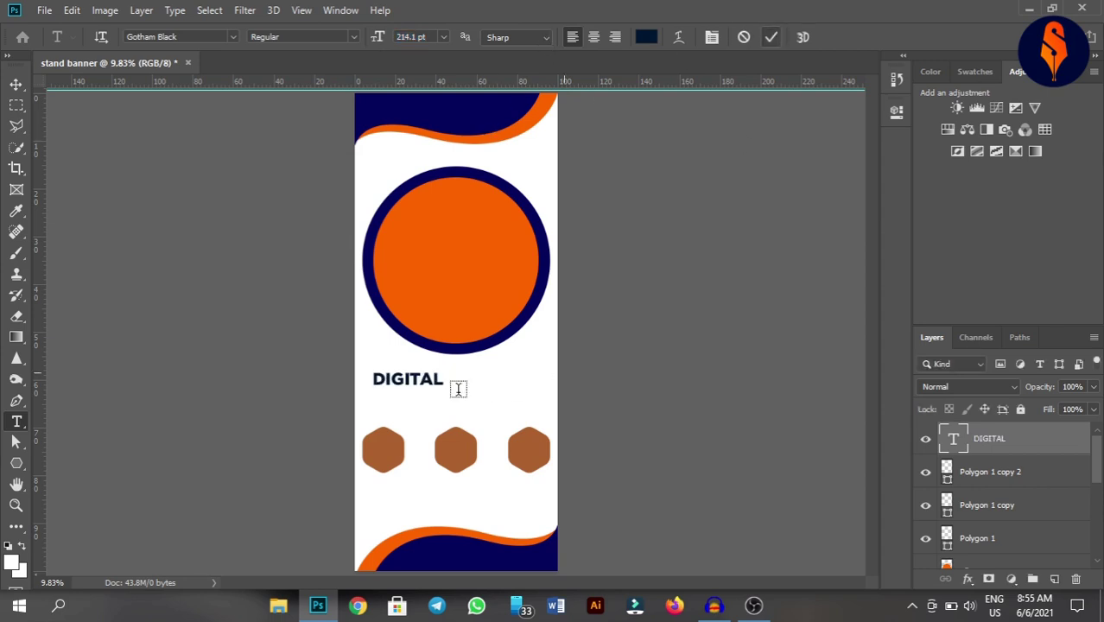
click(17, 83)
mouse_move(431, 387)
mouse_down()
mouse_move(421, 373)
mouse_move(426, 395)
mouse_up()
- Change the duplicated line to BUSINESS and align it left beneath DIGITAL
double_click(423, 387)
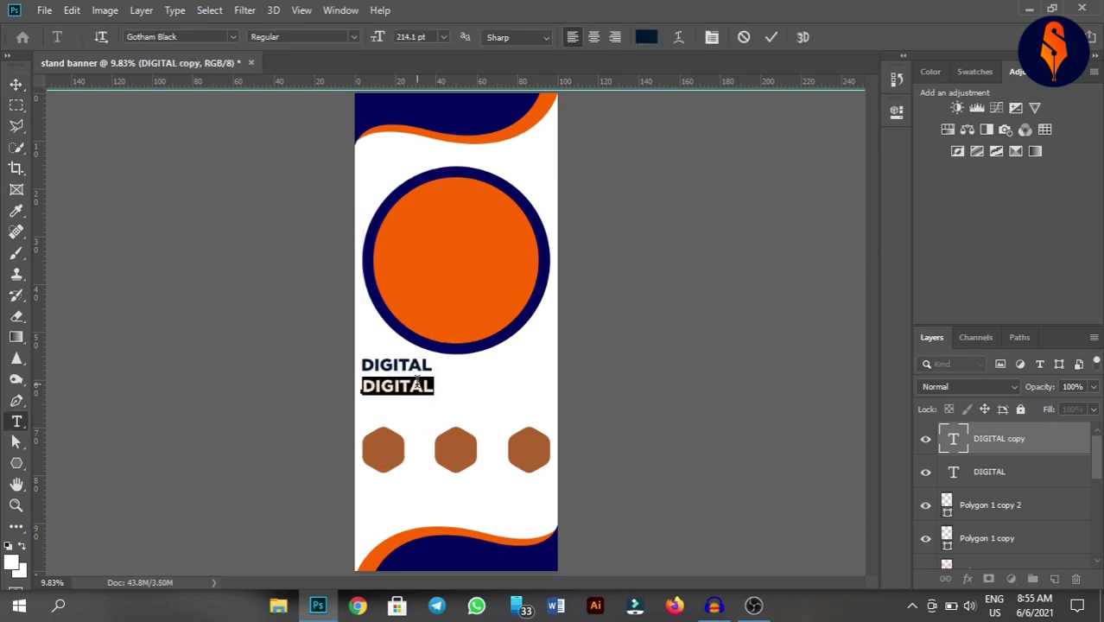
key(BackSpace)
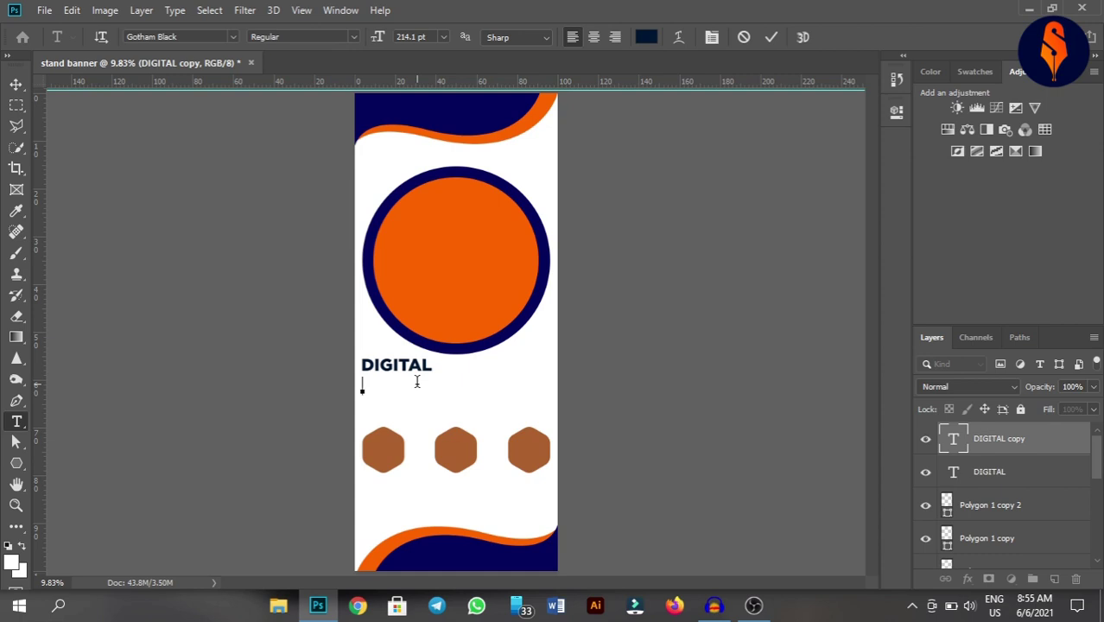
text(BUSI)
text(NESS)
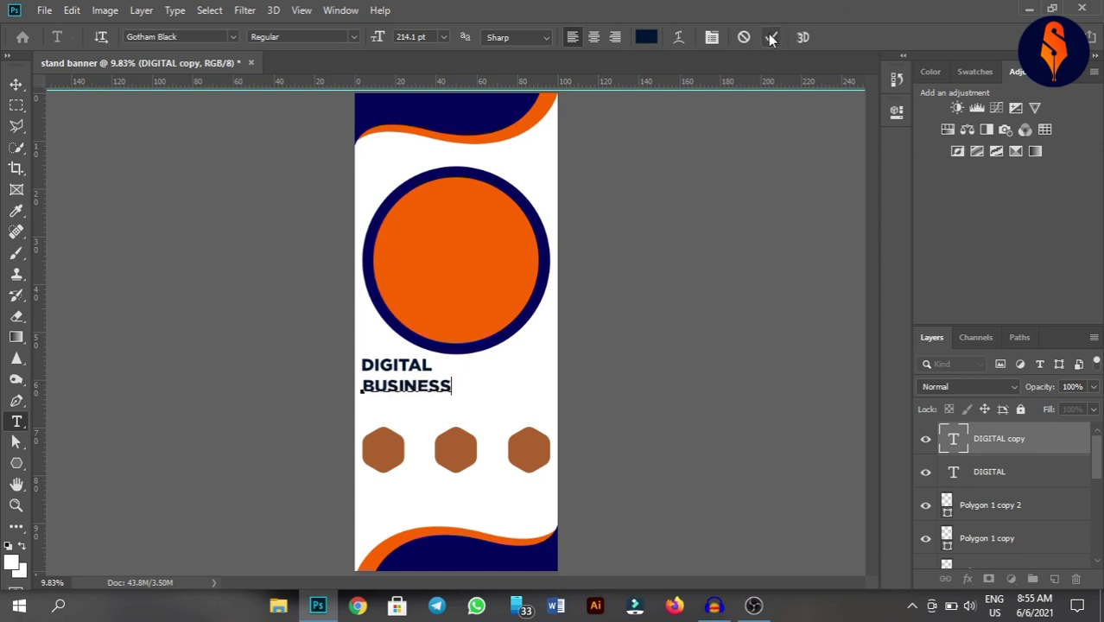
click(770, 36)
key(v)
drag(428, 395, 418, 389)
click(706, 382)
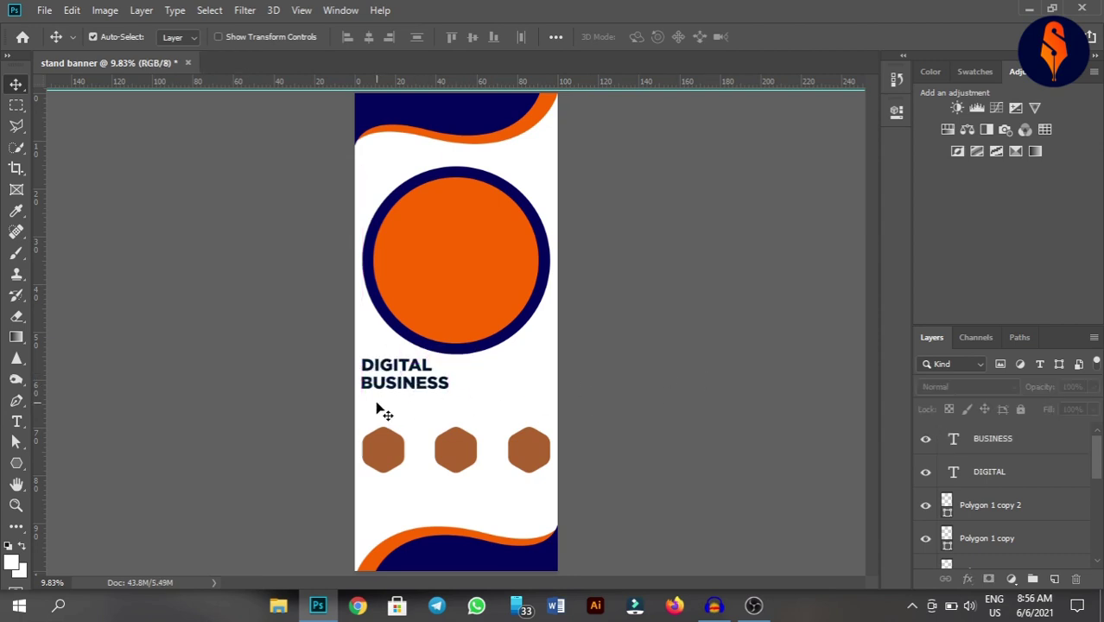
- Draw a thin rectangle bar positioned just under BUSINESS
click(20, 467)
click(128, 455)
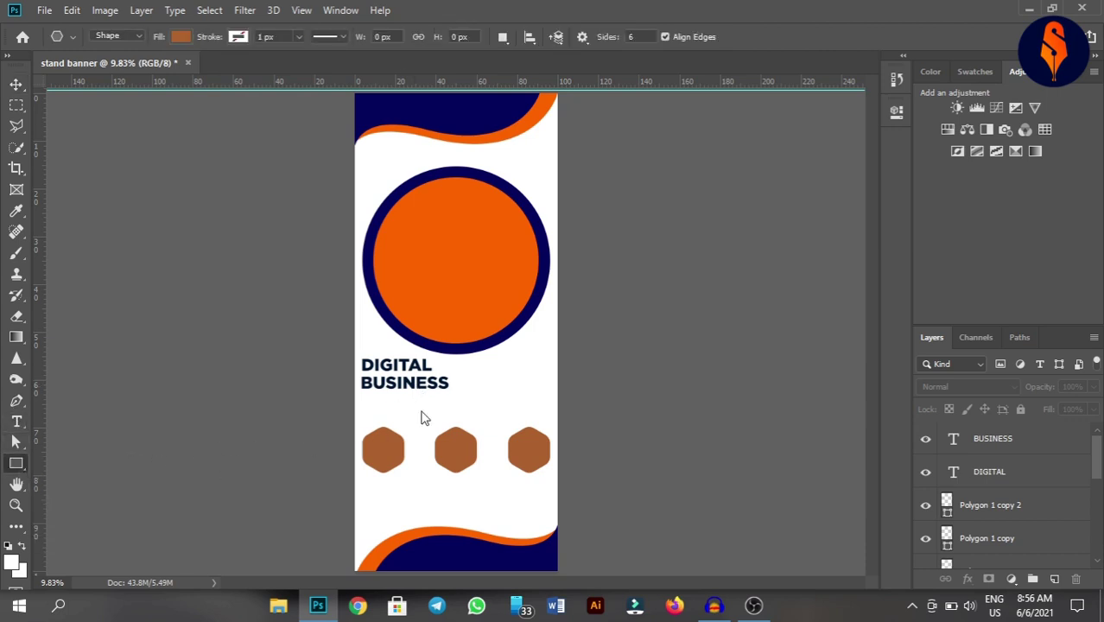
drag(379, 396, 468, 395)
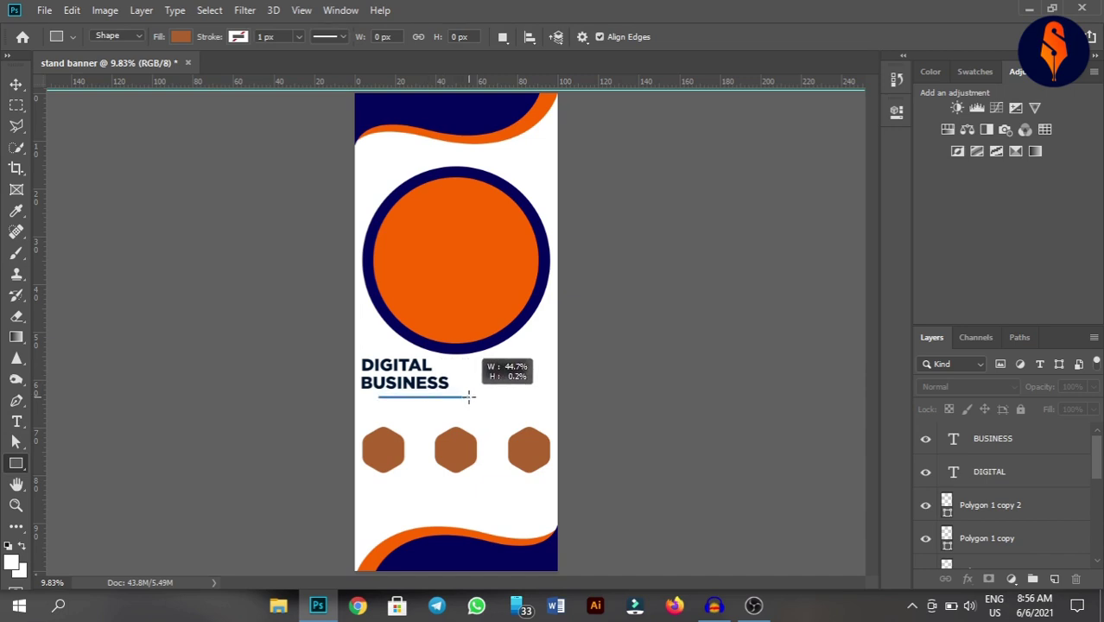
drag(468, 395, 470, 397)
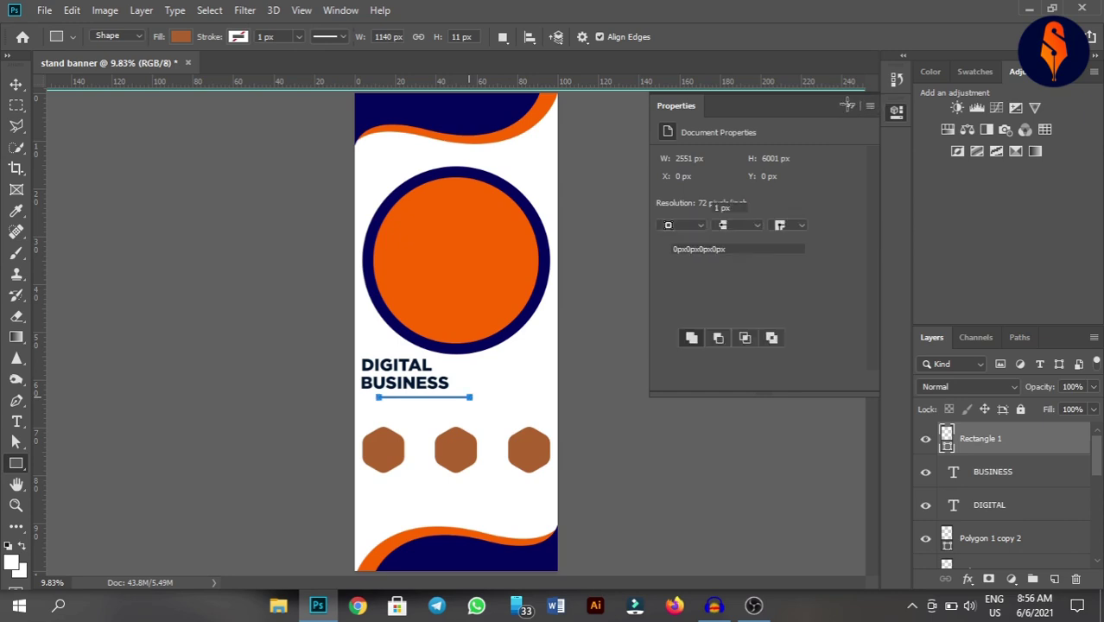
click(851, 106)
click(16, 84)
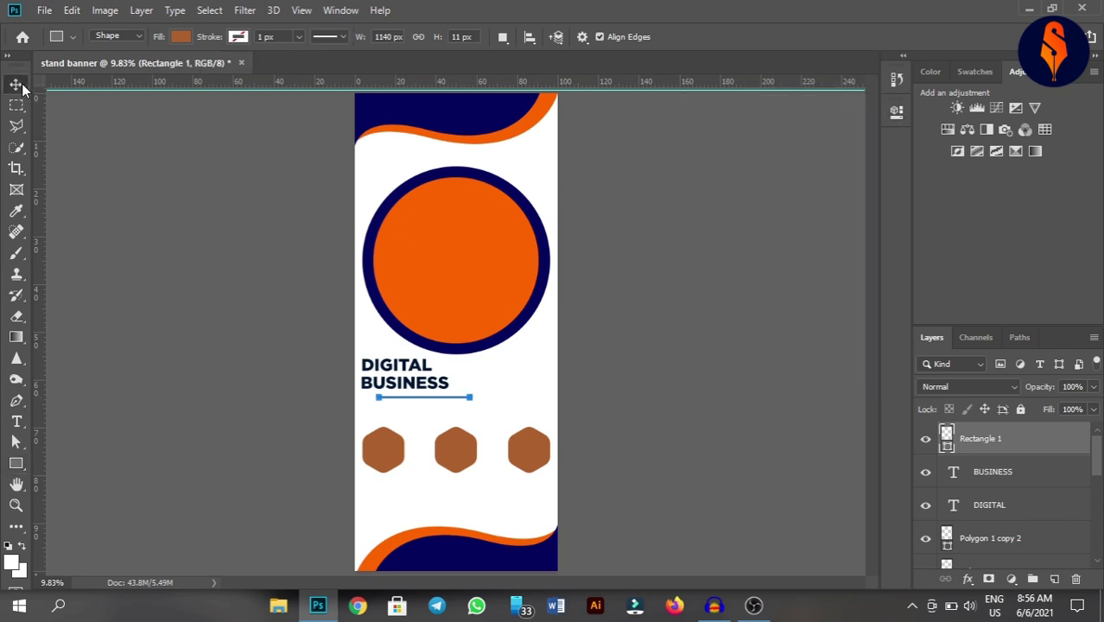
drag(485, 387, 463, 422)
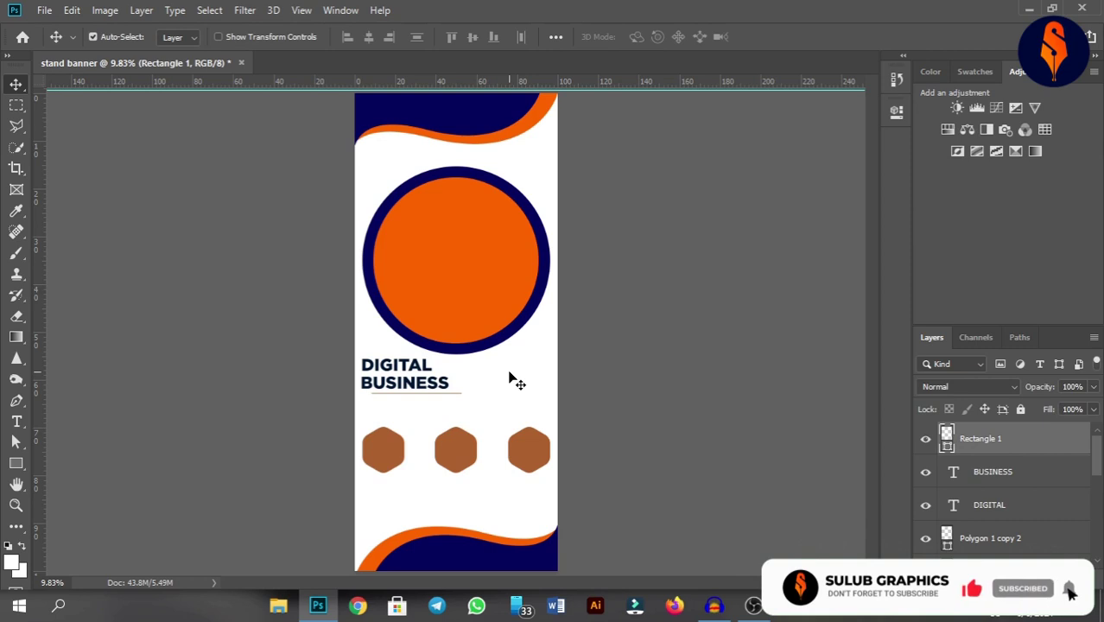
- Colour the underline bar with the banner's navy, sampled in the Color Picker
double_click(947, 436)
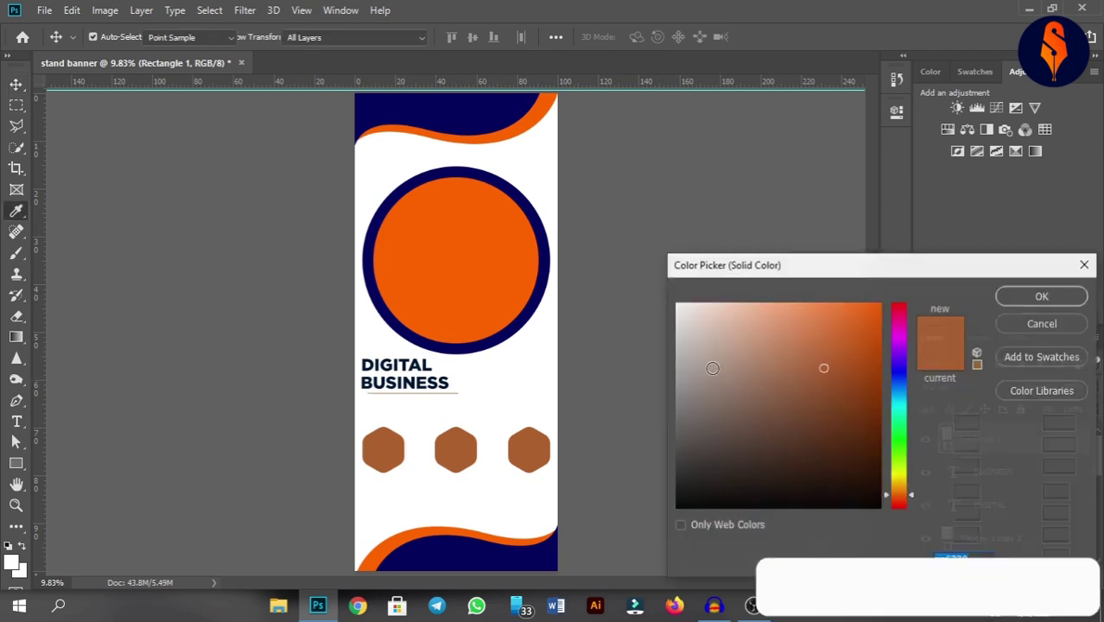
click(471, 118)
click(1043, 295)
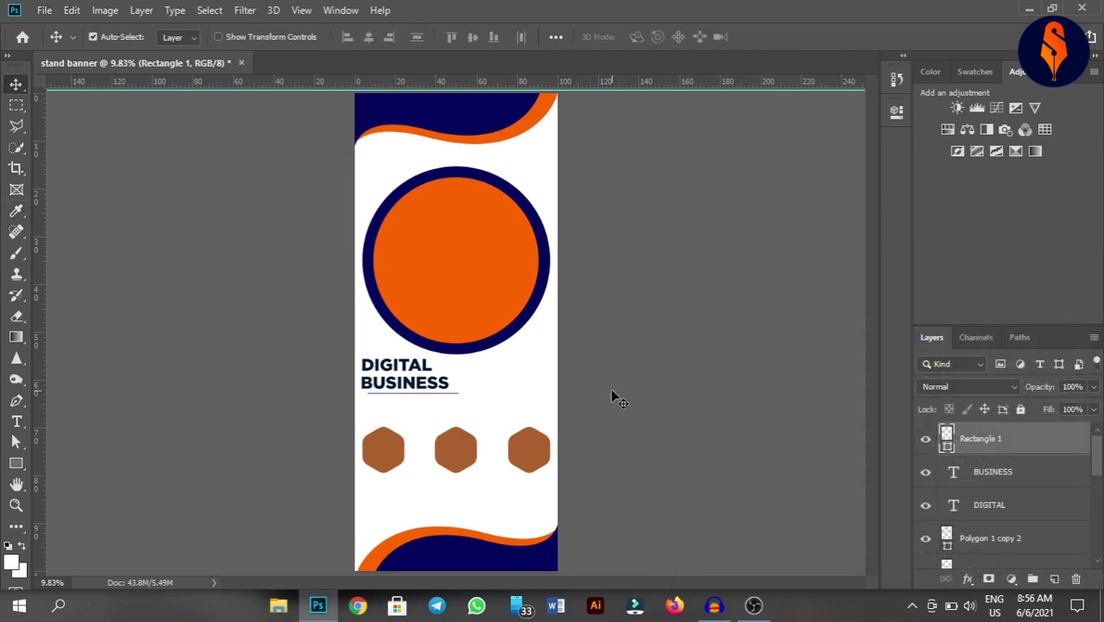
click(611, 398)
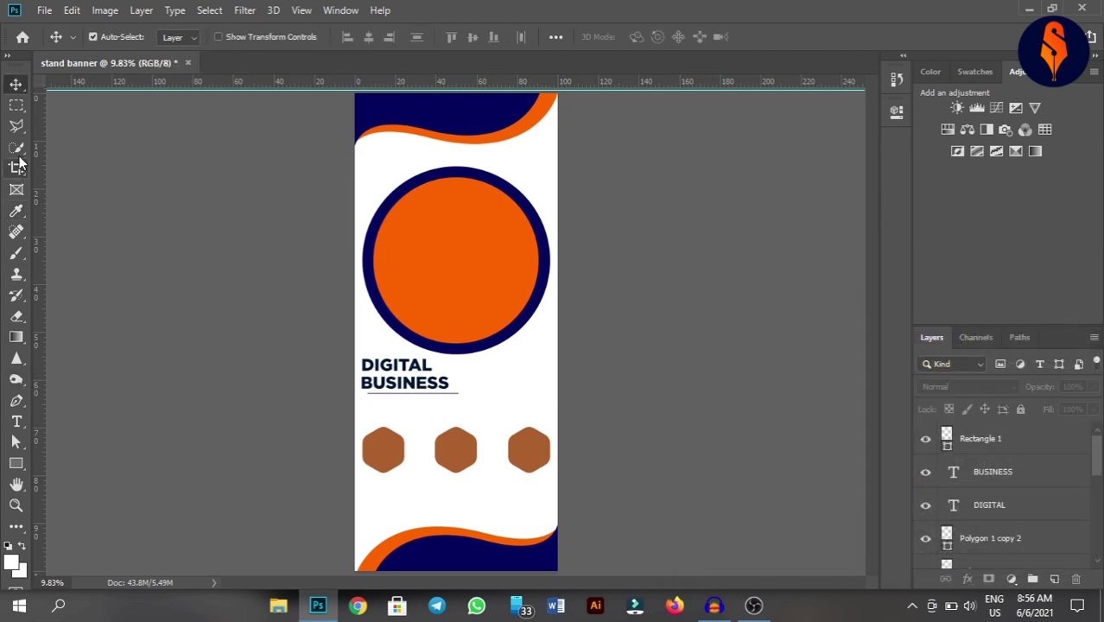
- Add a 63.1 pt Lorem ipsum paragraph box left-aligned under the underline, above the hexagons
click(16, 421)
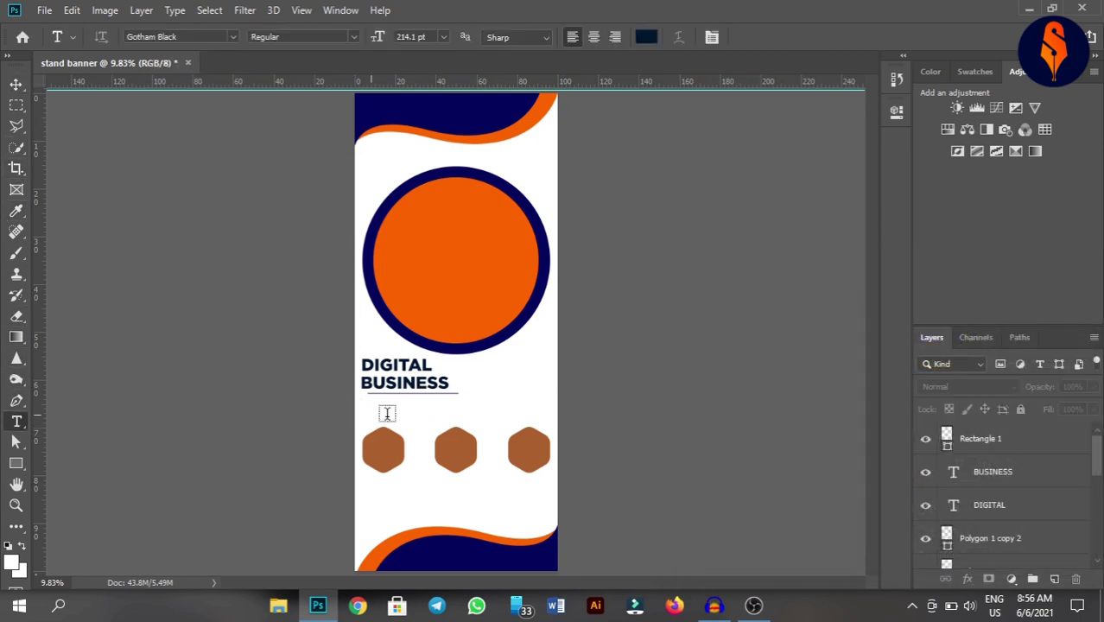
drag(367, 403, 534, 430)
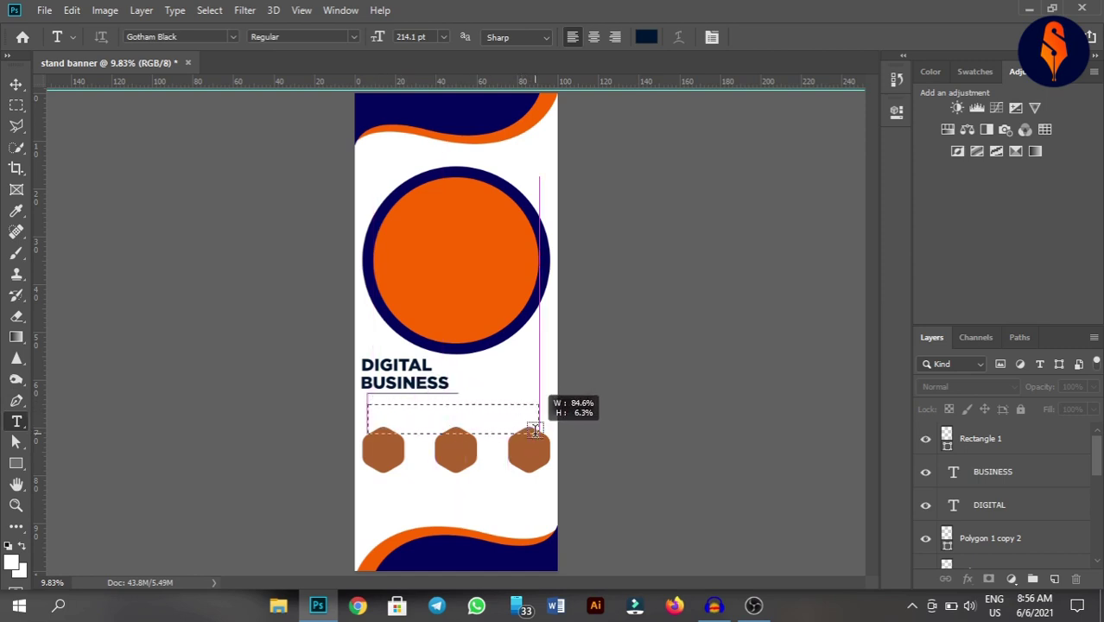
drag(534, 430, 547, 429)
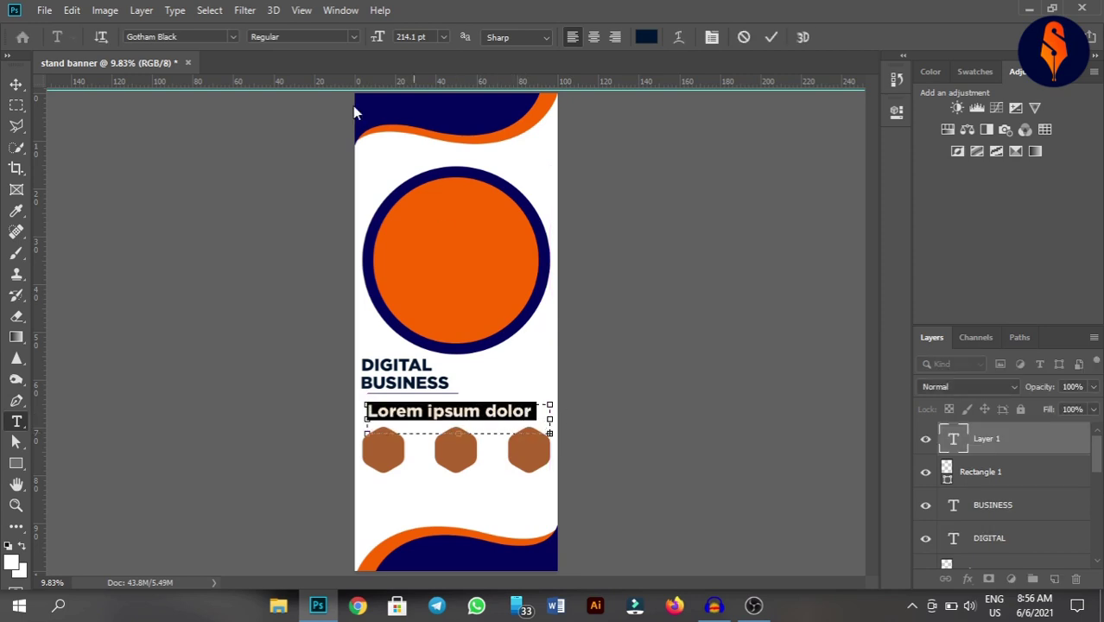
mouse_move(380, 41)
mouse_down()
mouse_move(223, 41)
mouse_move(259, 43)
mouse_up()
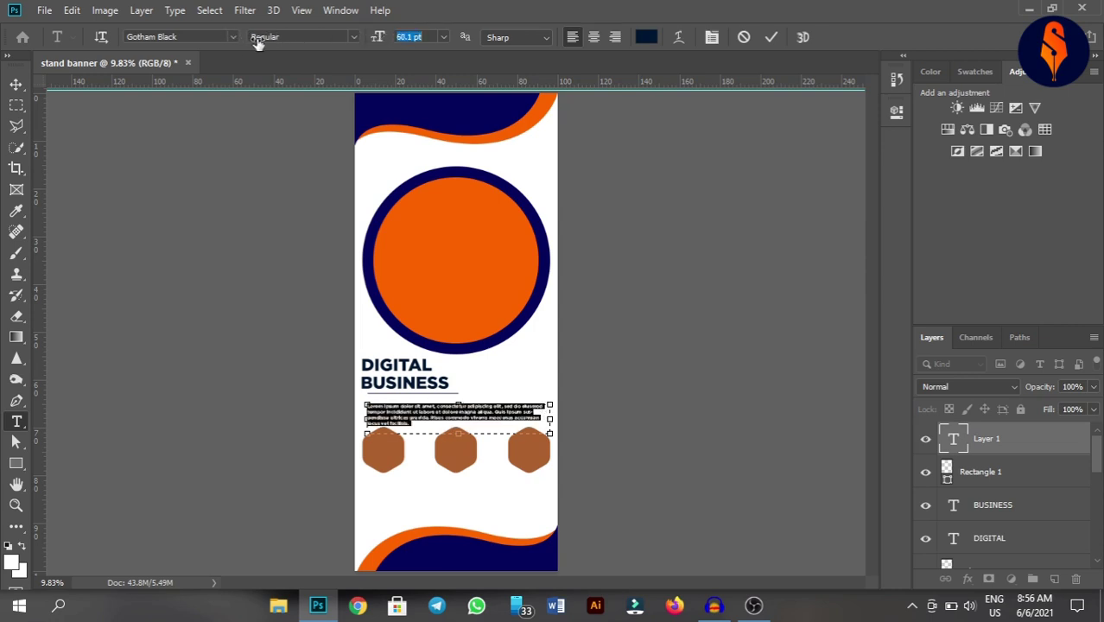
click(15, 85)
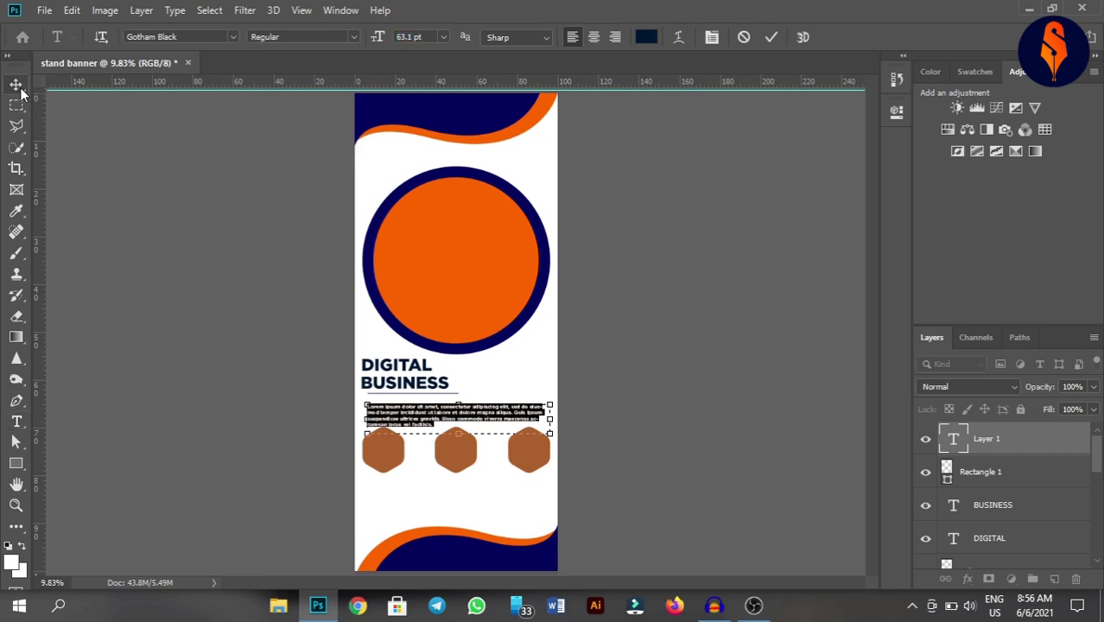
drag(499, 417, 496, 410)
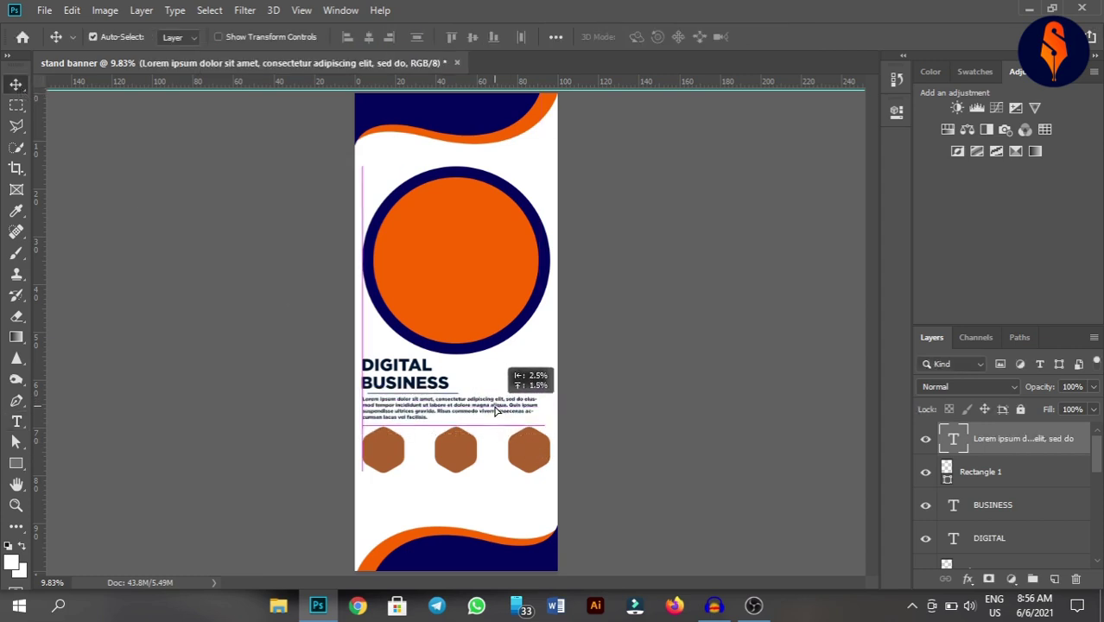
click(712, 399)
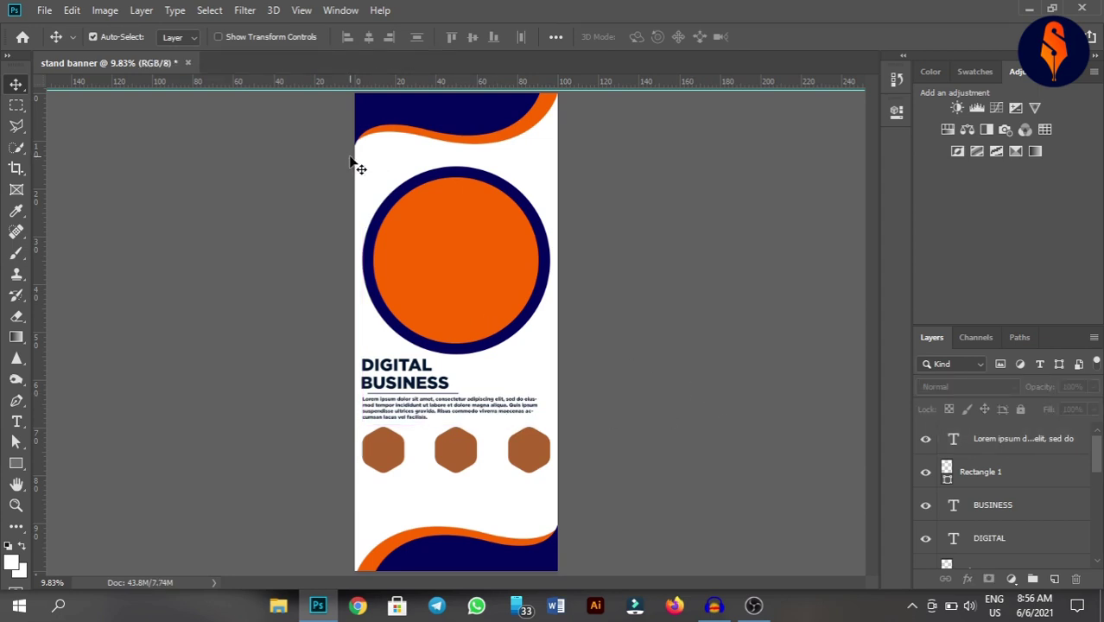
- Lock the two top and two bottom wave shape layers
mouse_move(353, 178)
mouse_down()
mouse_move(593, 423)
mouse_move(774, 358)
mouse_up()
drag(296, 103, 618, 127)
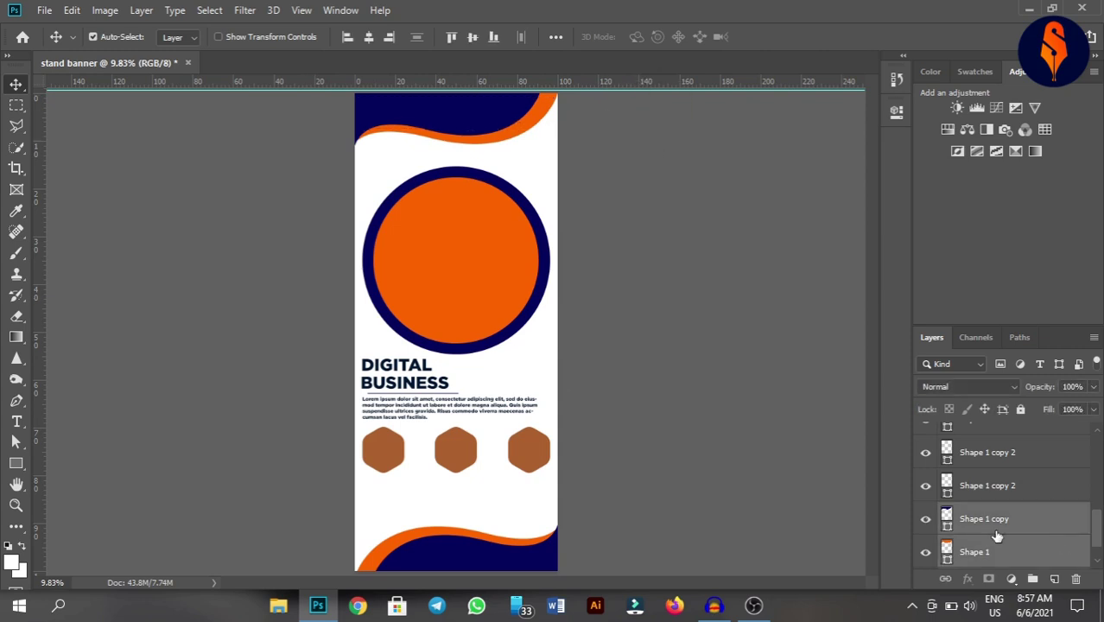
click(308, 118)
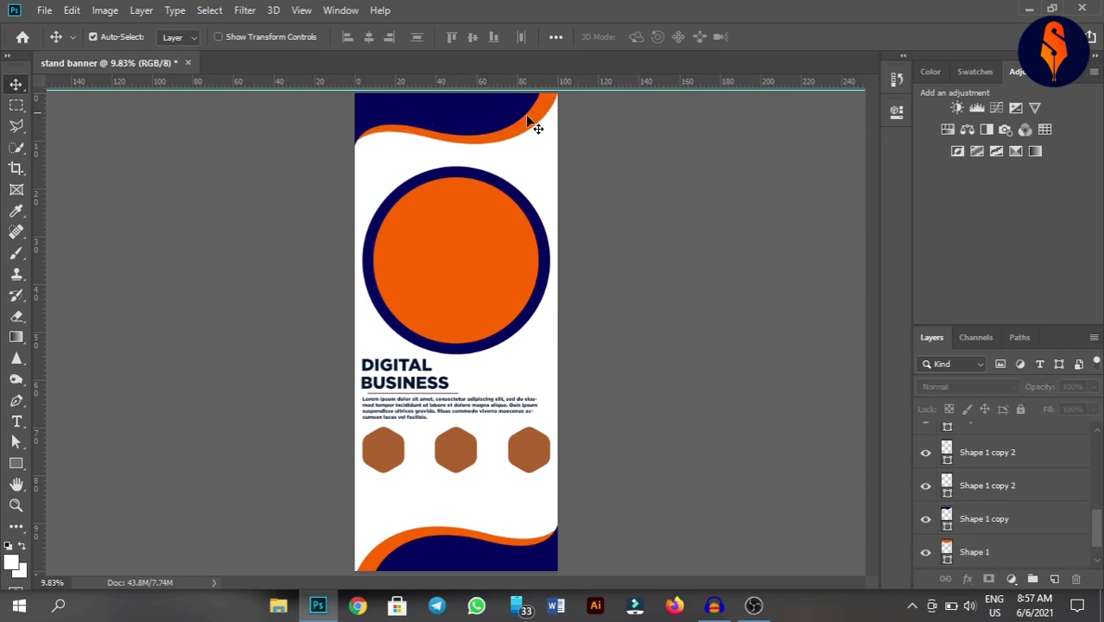
drag(595, 113, 381, 119)
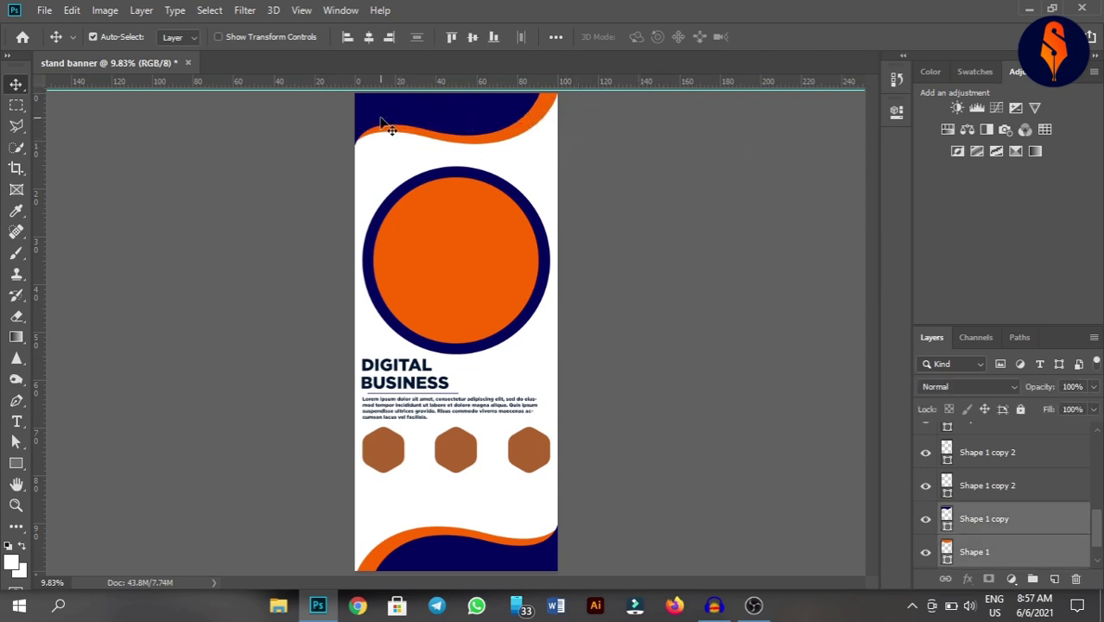
click(1021, 410)
click(335, 534)
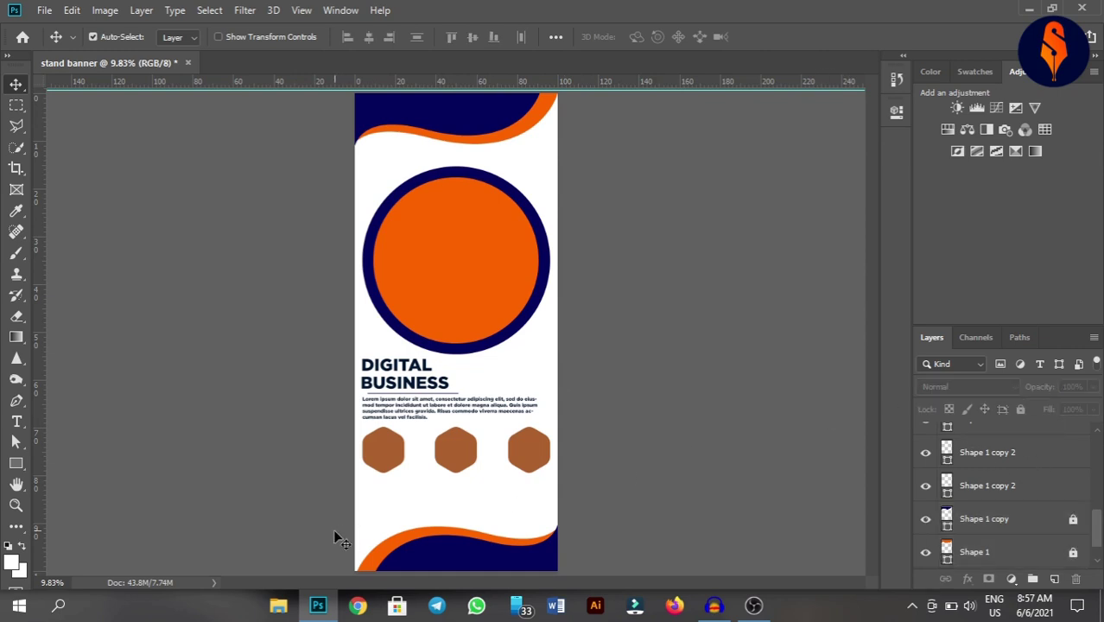
drag(334, 536, 605, 563)
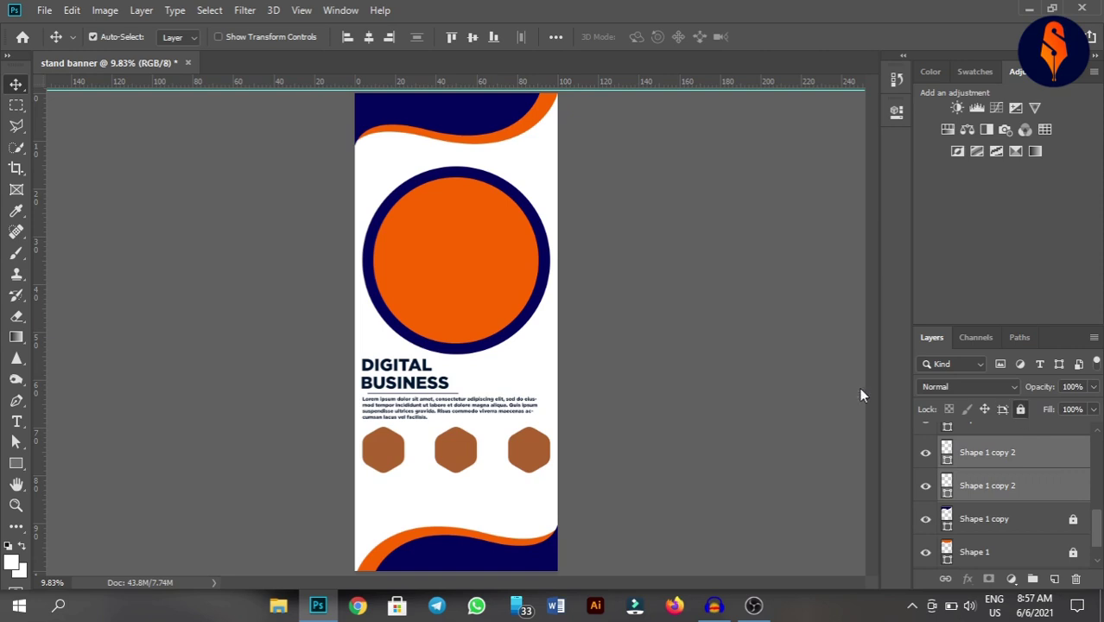
key(ctrl+slash)
- Move the circle, heading, paragraph and hexagons up together slightly
drag(221, 276, 631, 472)
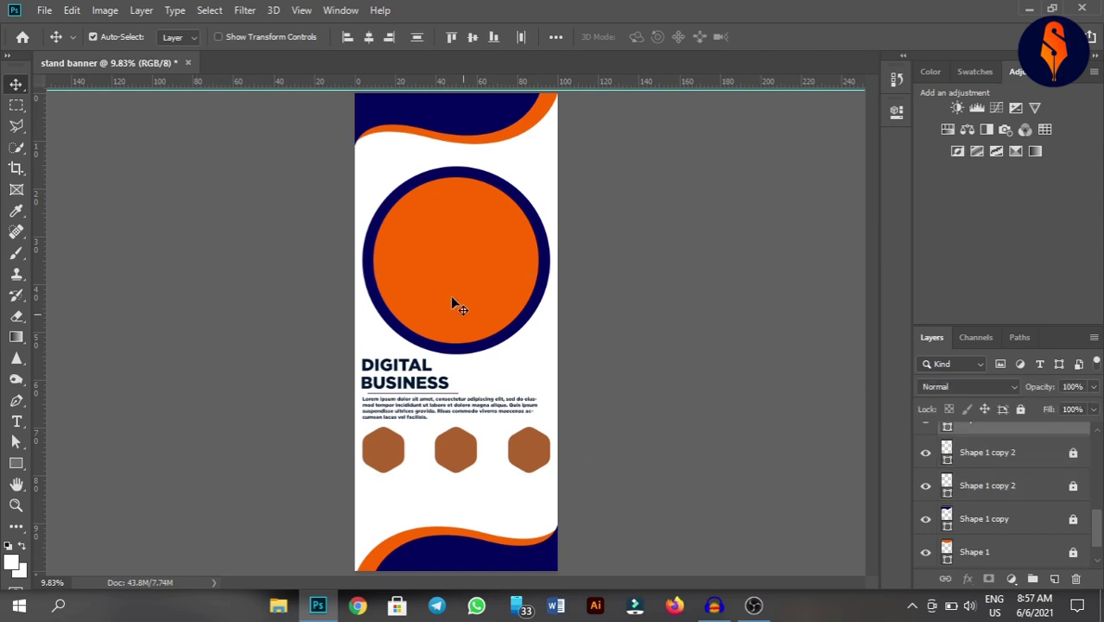
drag(452, 302, 469, 285)
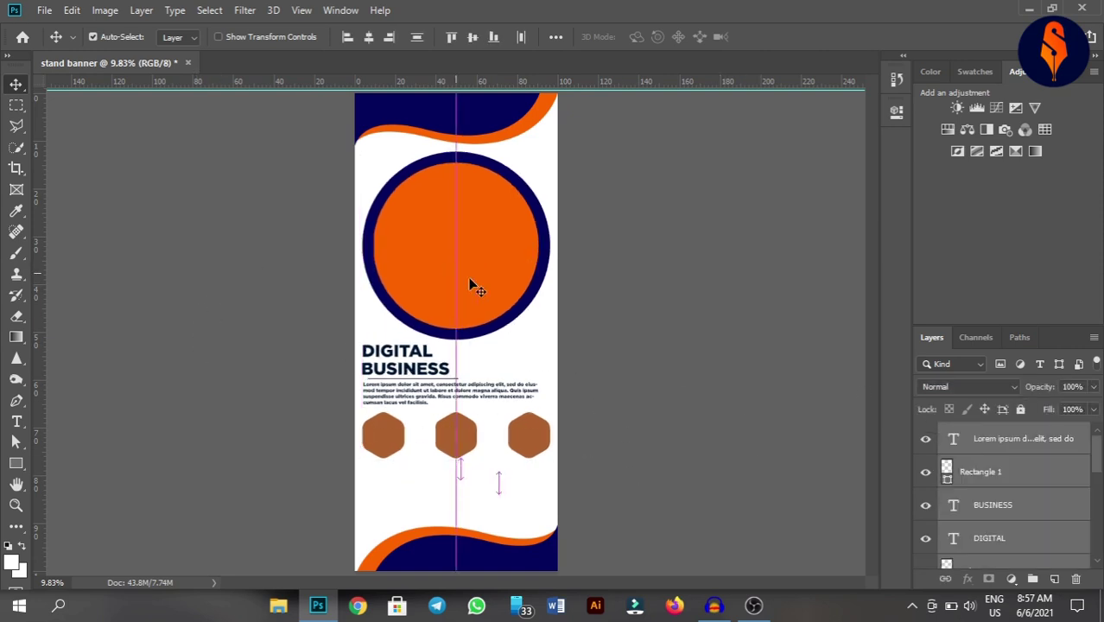
click(604, 281)
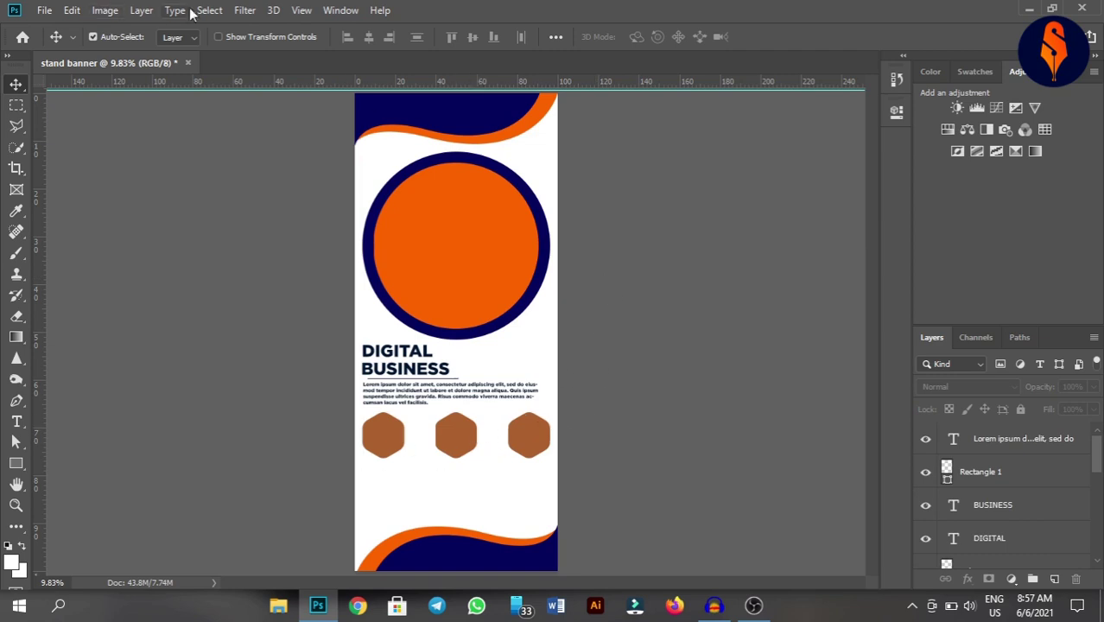
- In the Open dialog, browse up to Work and into the sulub graphics folder
click(44, 10)
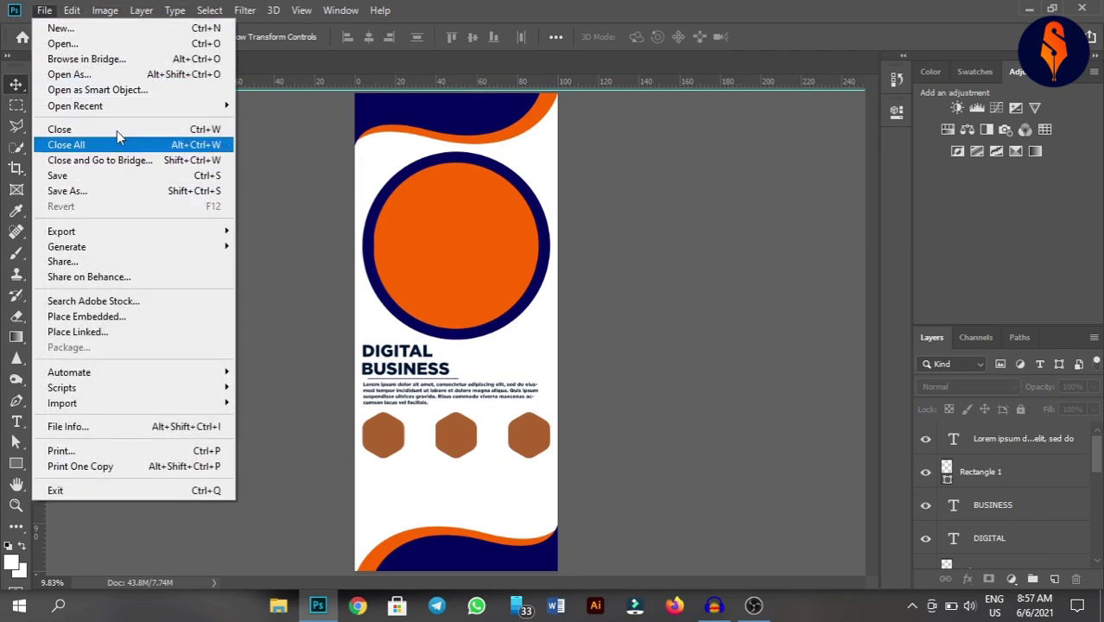
click(625, 404)
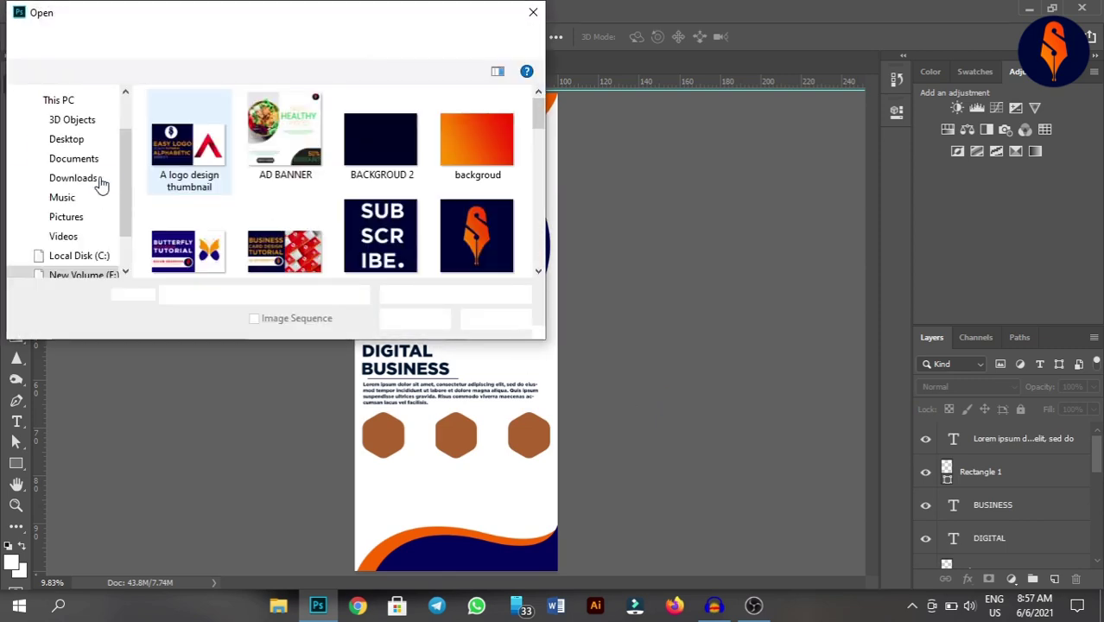
click(82, 41)
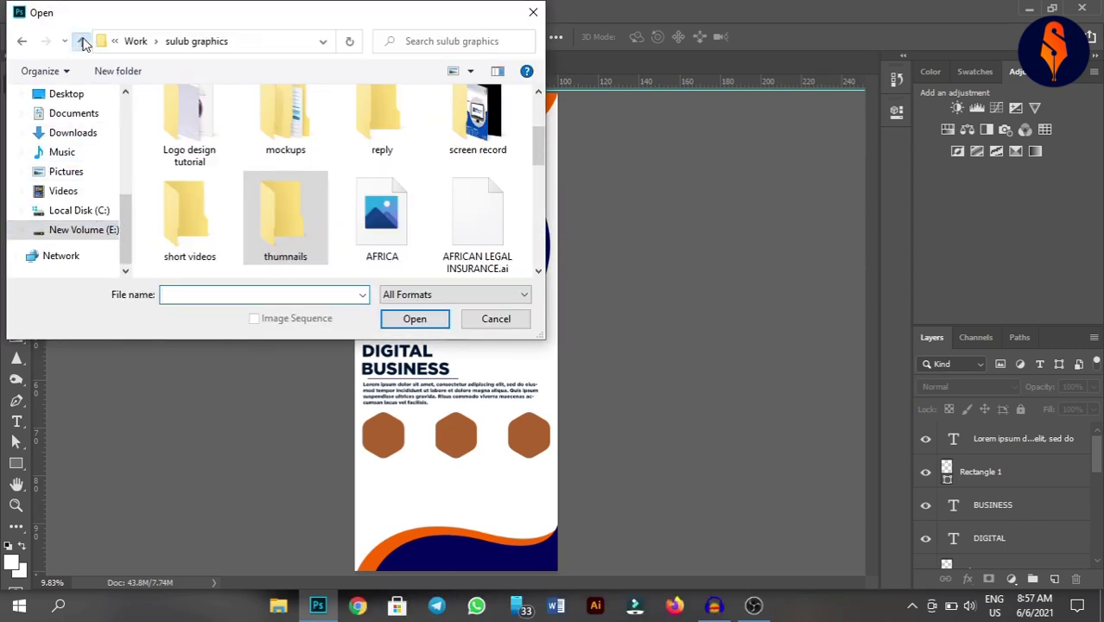
click(82, 42)
scroll(353, 237, down, 2)
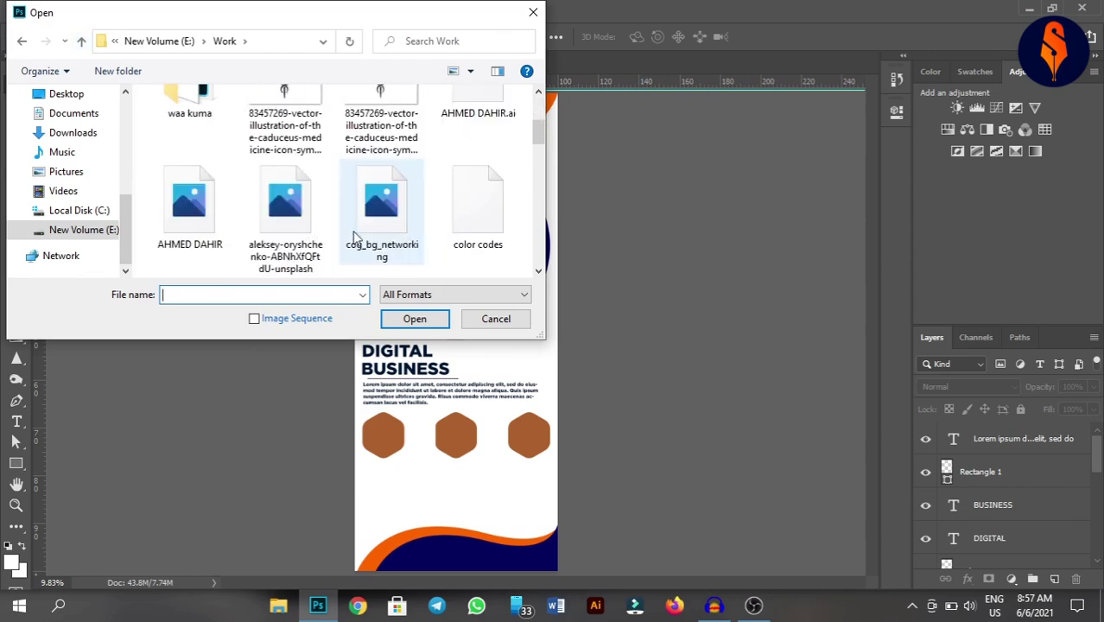
scroll(359, 235, down, 1)
scroll(393, 221, down, 3)
scroll(402, 223, down, 3)
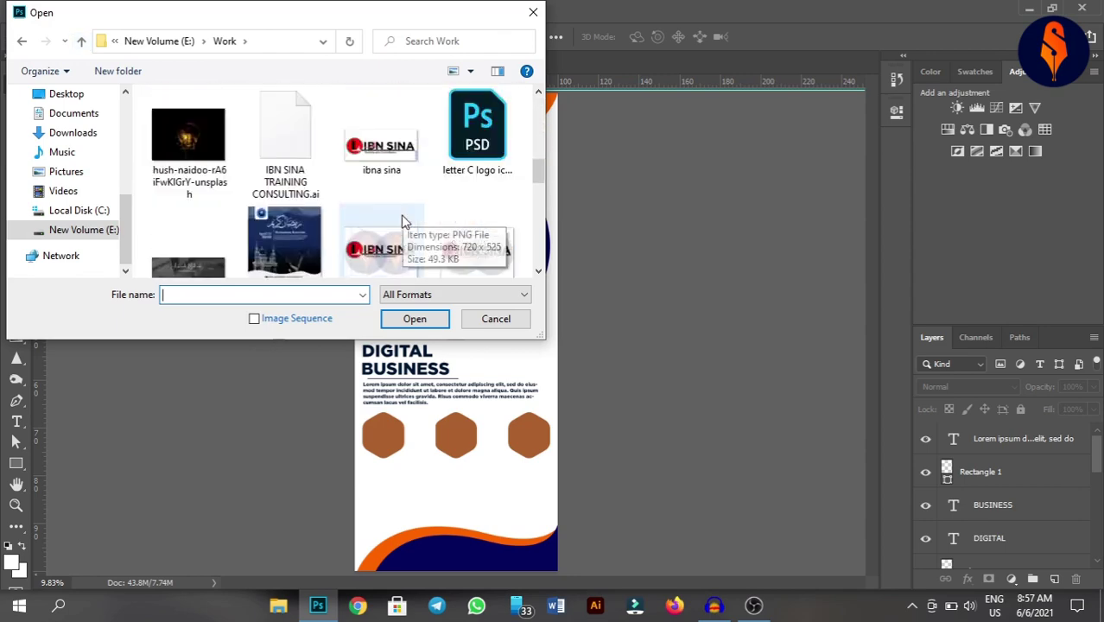
scroll(401, 222, up, 5)
double_click(382, 136)
scroll(388, 208, down, 1)
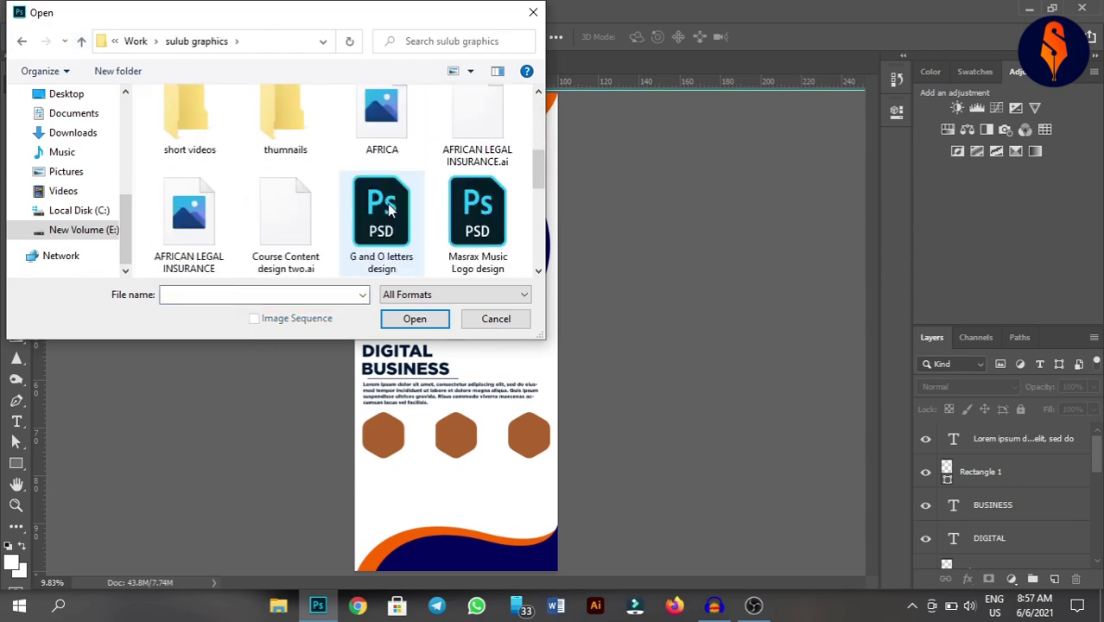
scroll(385, 233, down, 1)
scroll(387, 210, down, 2)
scroll(387, 210, up, 1)
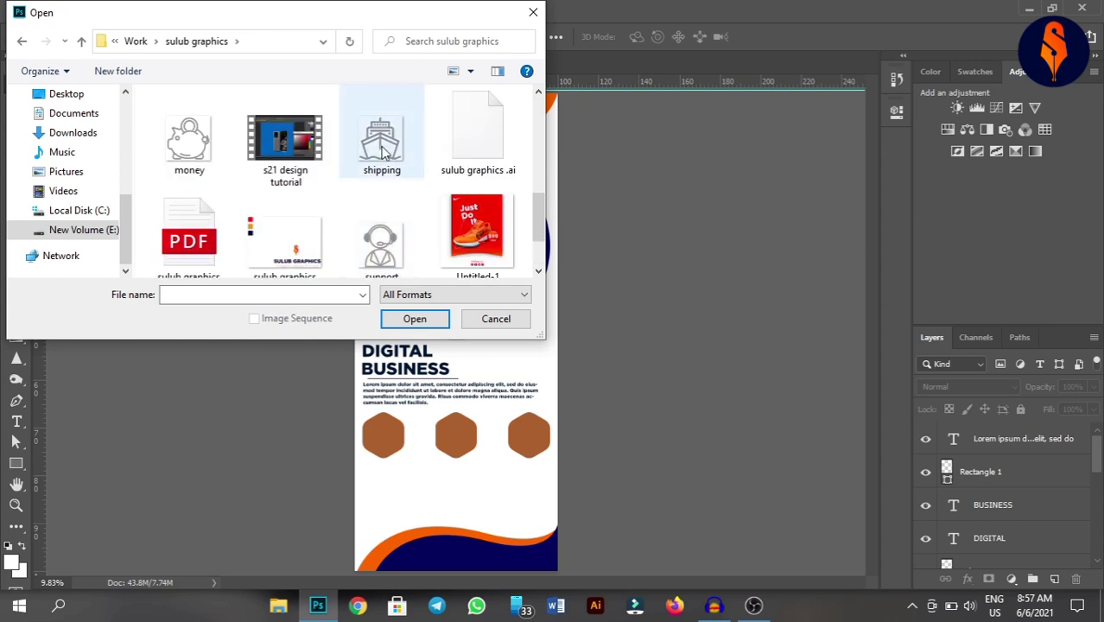
- Select the money, shipping and support icon files and open them
click(385, 151)
scroll(382, 247, down, 1)
shift+click(377, 241)
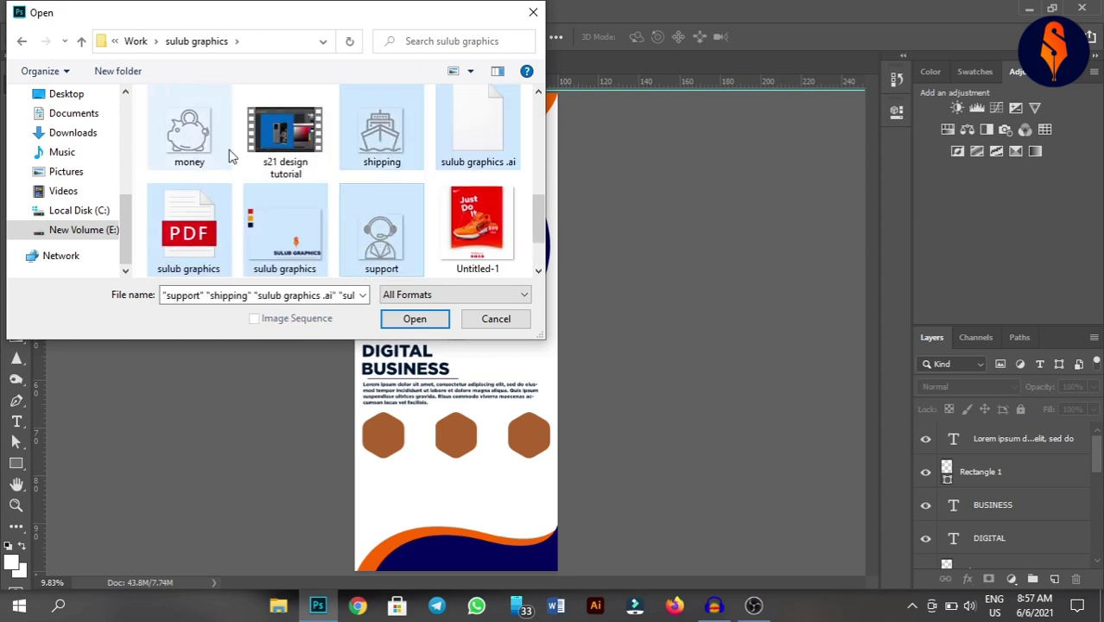
click(371, 227)
ctrl+click(389, 154)
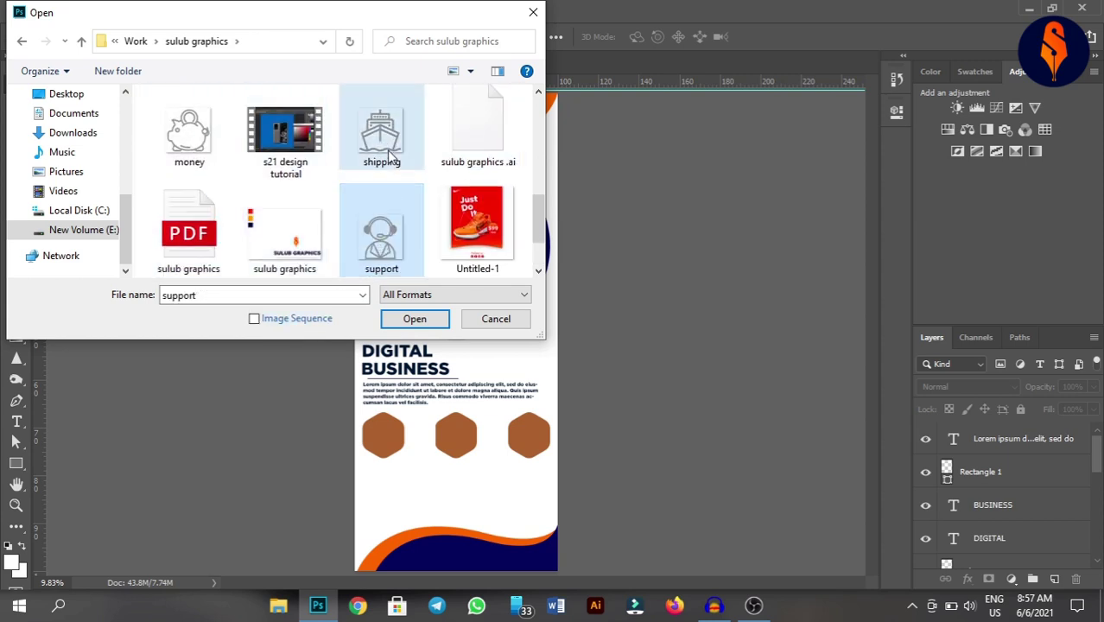
ctrl+click(201, 143)
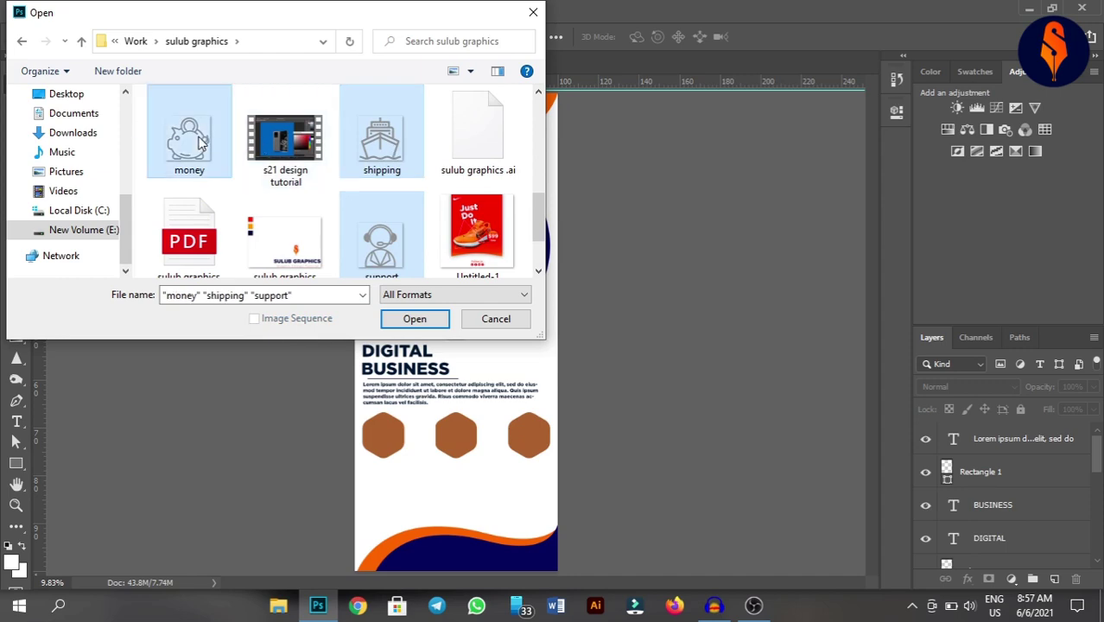
click(415, 319)
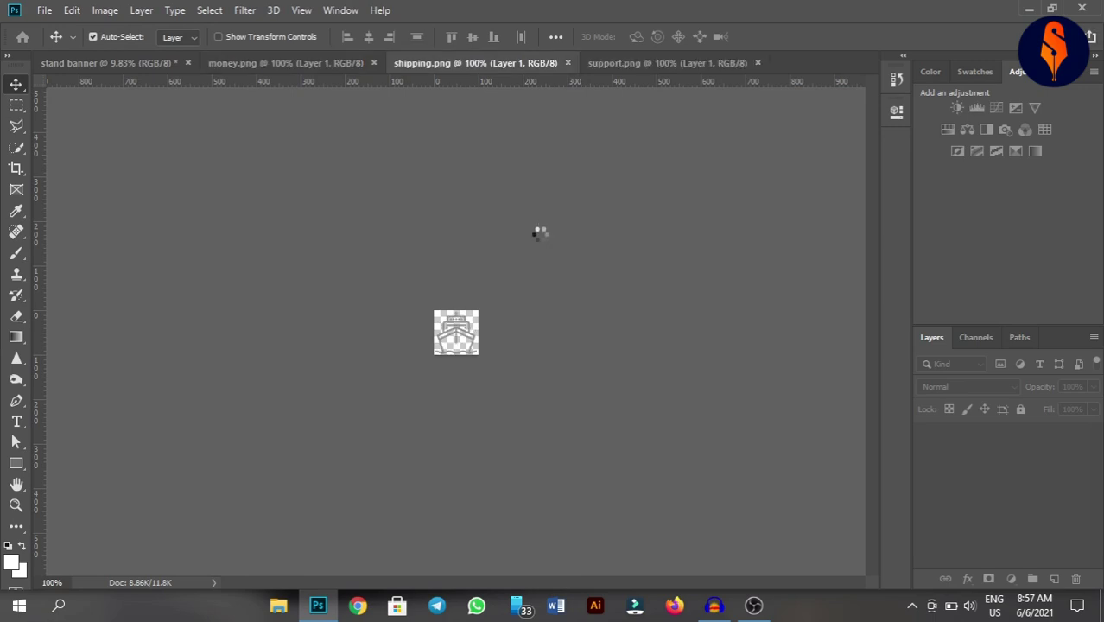
- Drag the money.png icon onto the banner's first hexagon
click(530, 67)
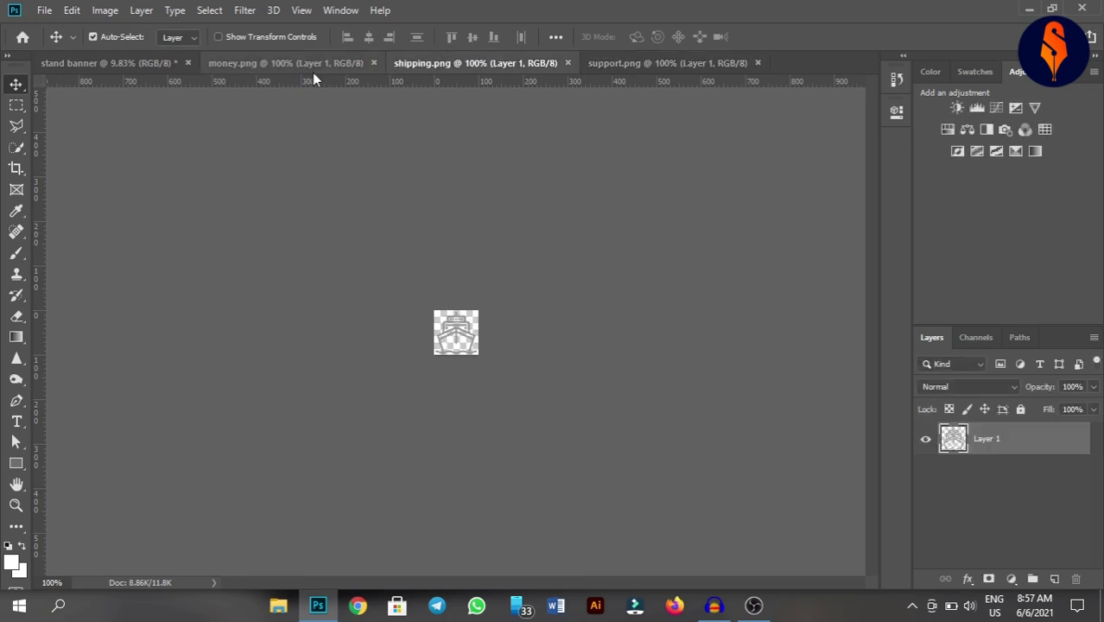
click(260, 68)
click(149, 67)
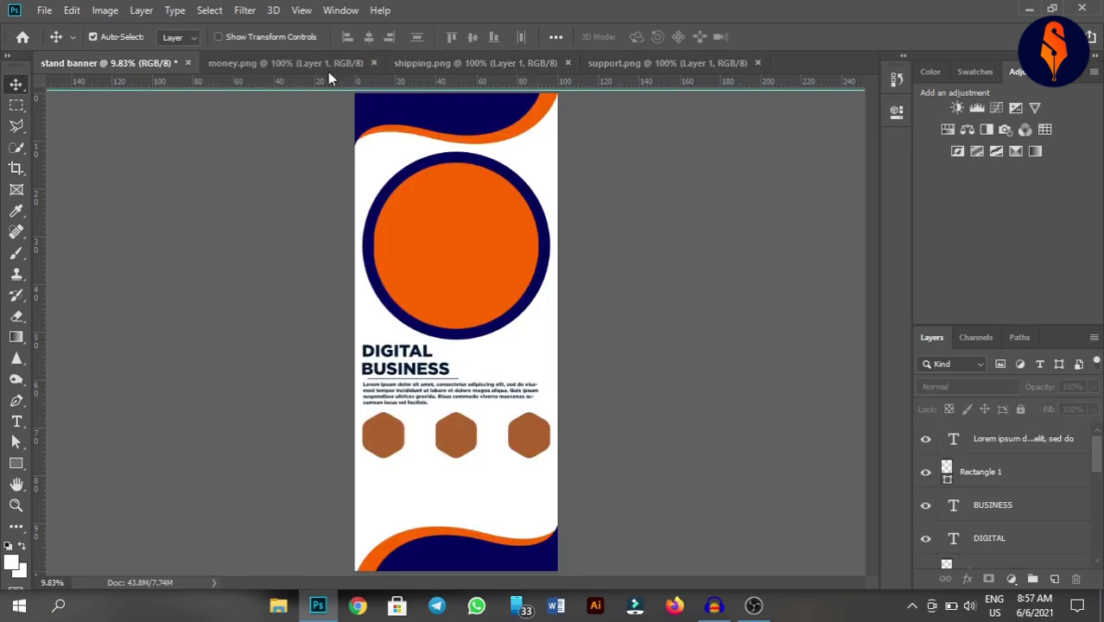
click(279, 58)
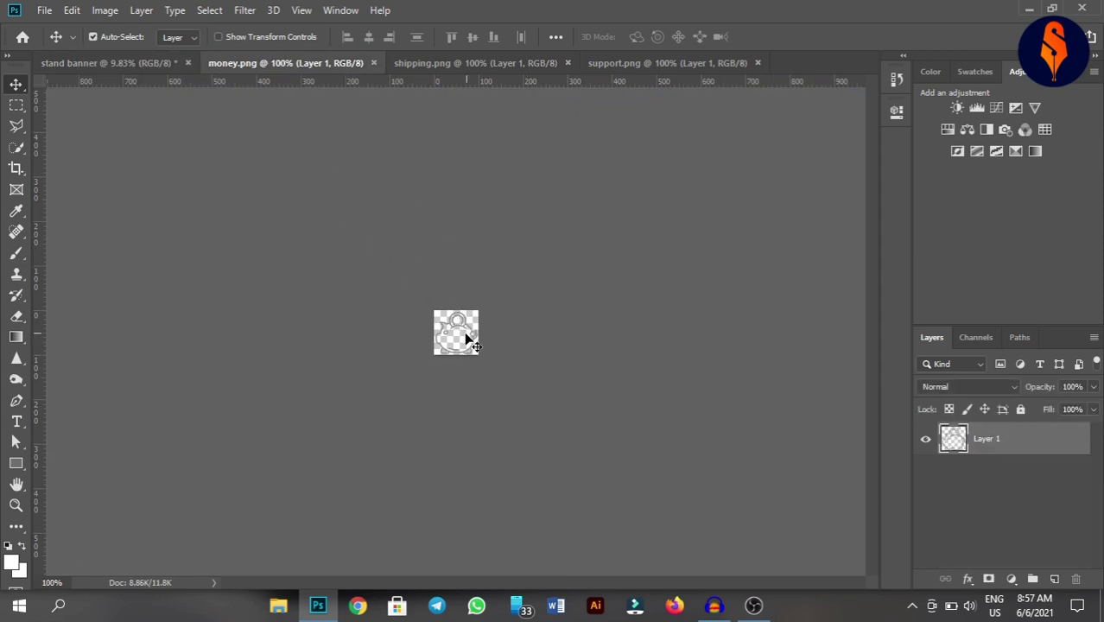
mouse_move(461, 328)
mouse_down()
mouse_move(127, 69)
mouse_move(358, 313)
mouse_up()
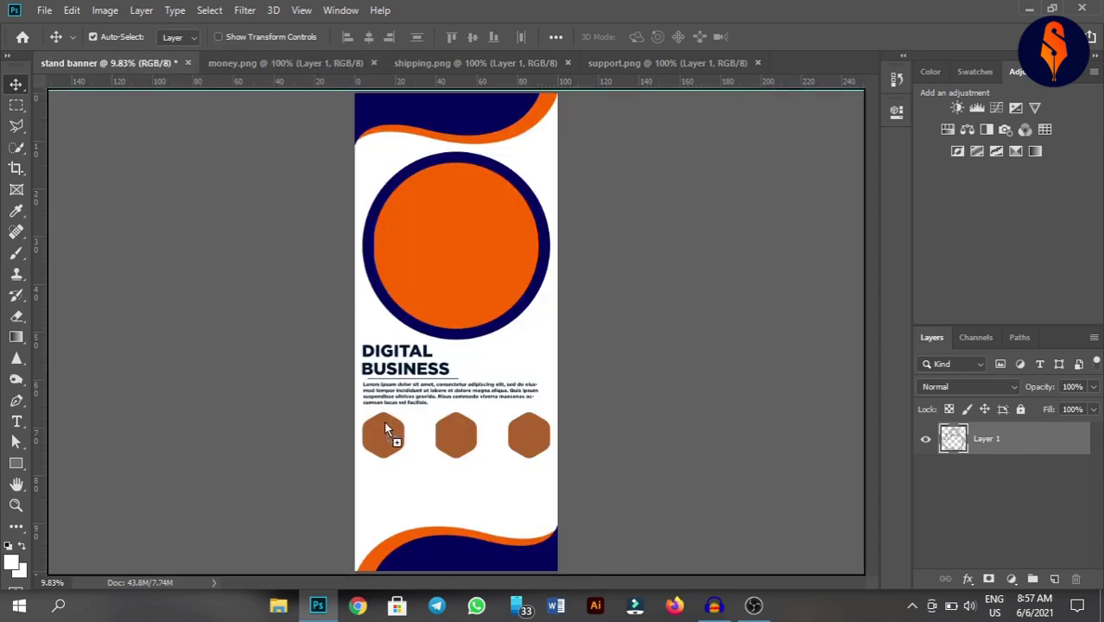
drag(388, 420, 383, 420)
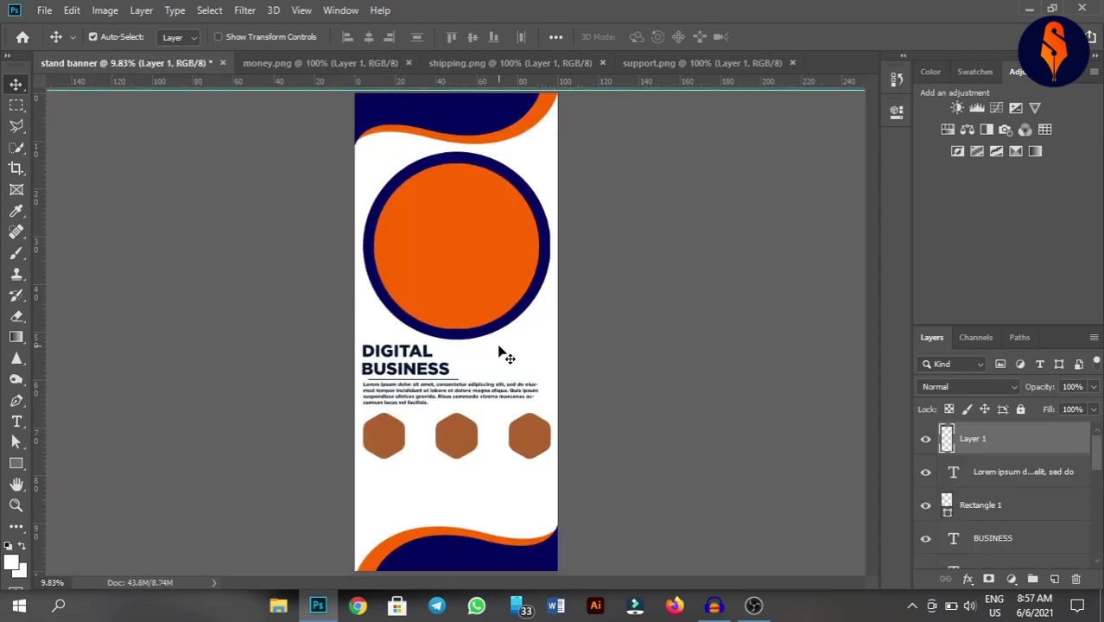
- Scale the money icon to about 696% so it fills the hexagon
key(ctrl+t)
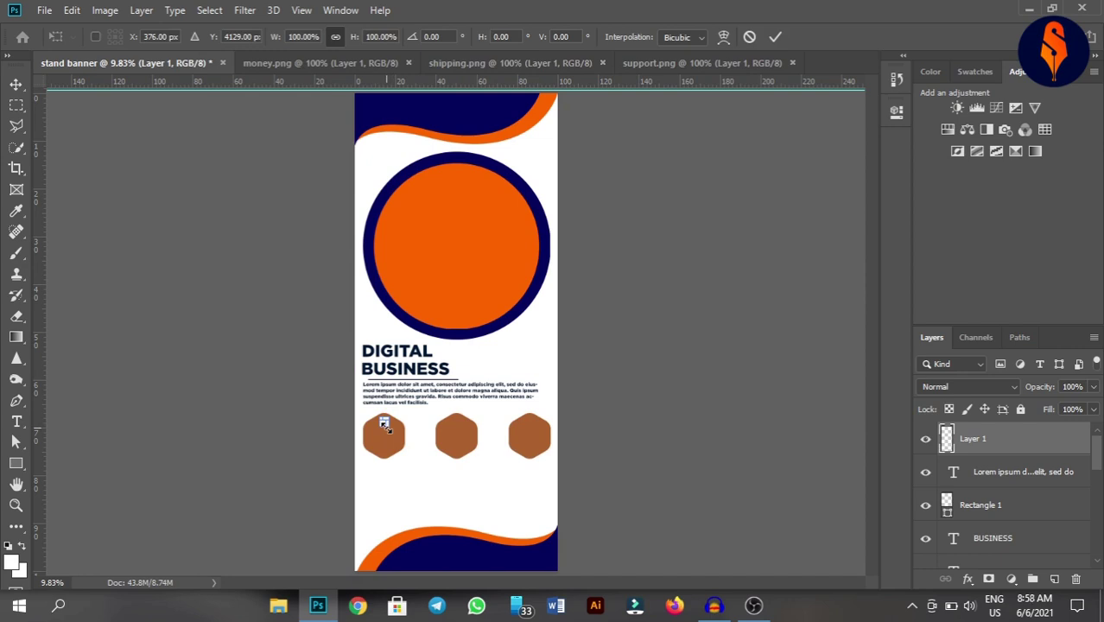
drag(387, 426, 407, 447)
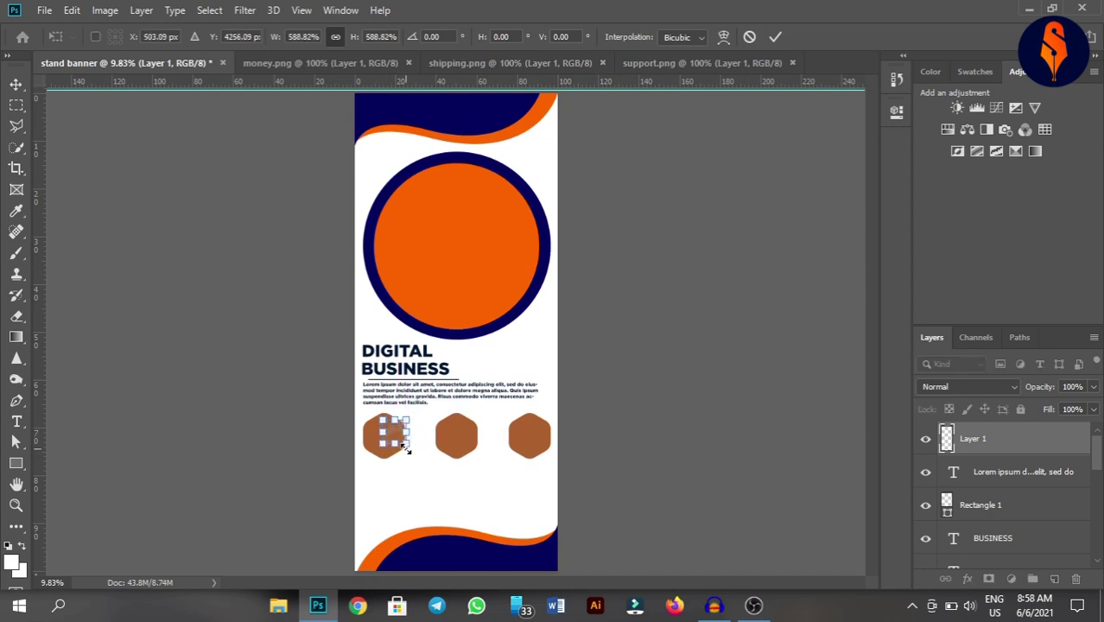
key(ctrl+z)
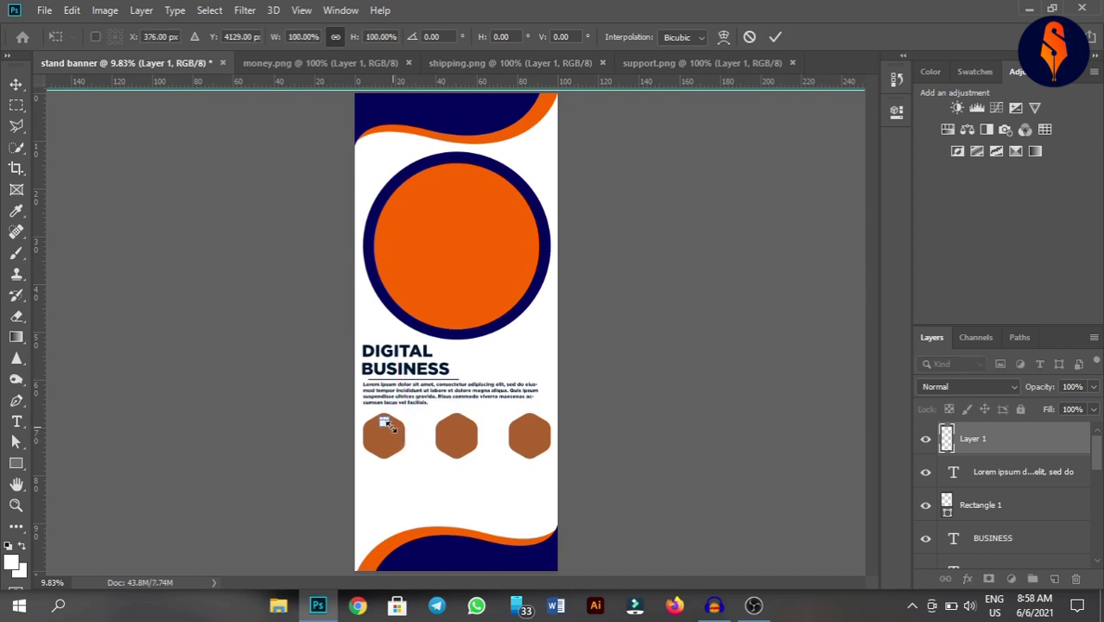
mouse_move(395, 437)
mouse_down()
mouse_move(412, 449)
mouse_move(389, 445)
mouse_up()
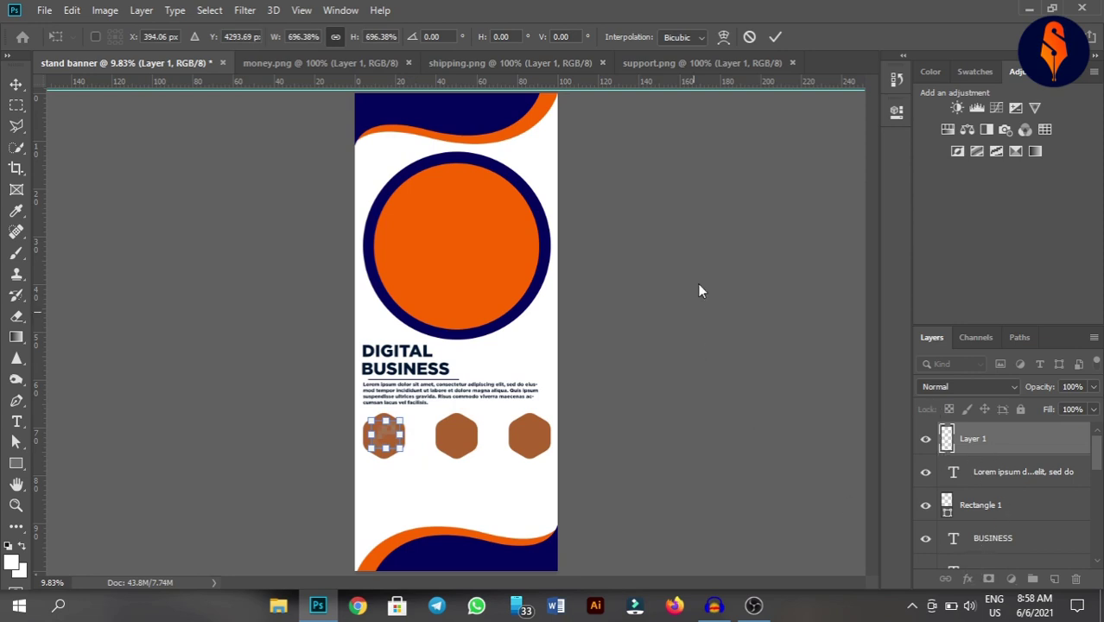
click(775, 37)
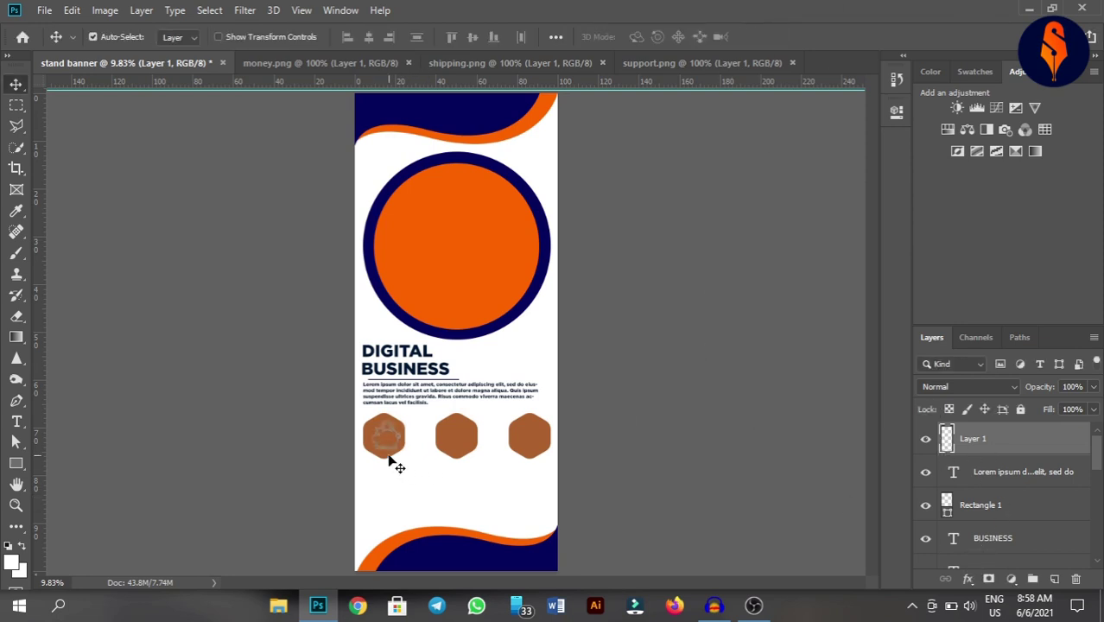
- Fill the first hexagon (Polygon 1) with navy sampled from the top of the banner
click(388, 458)
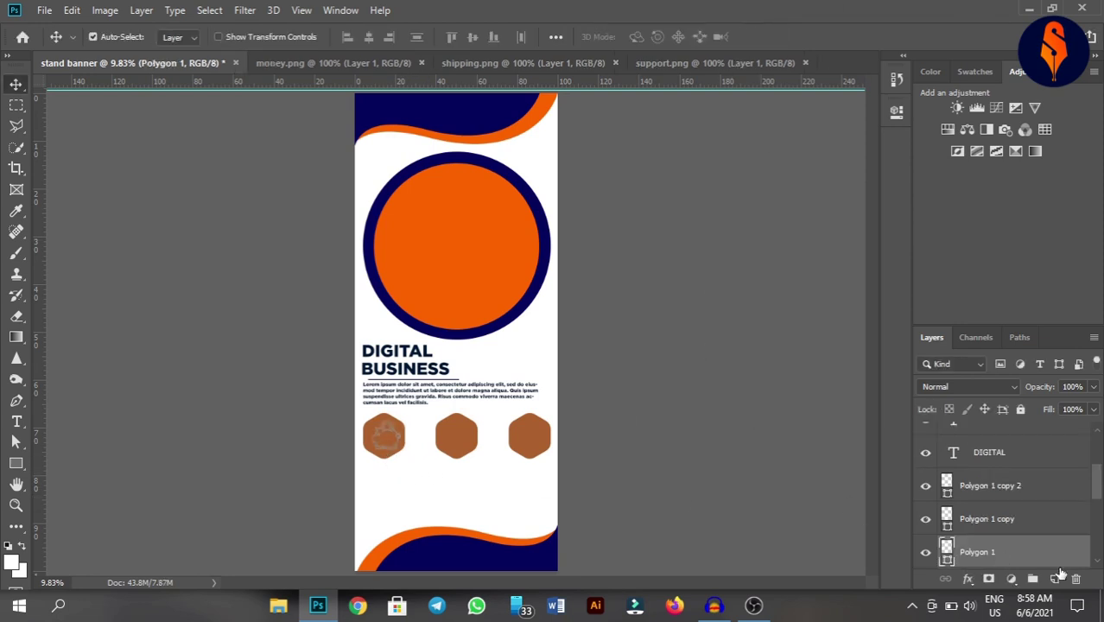
double_click(947, 548)
click(508, 134)
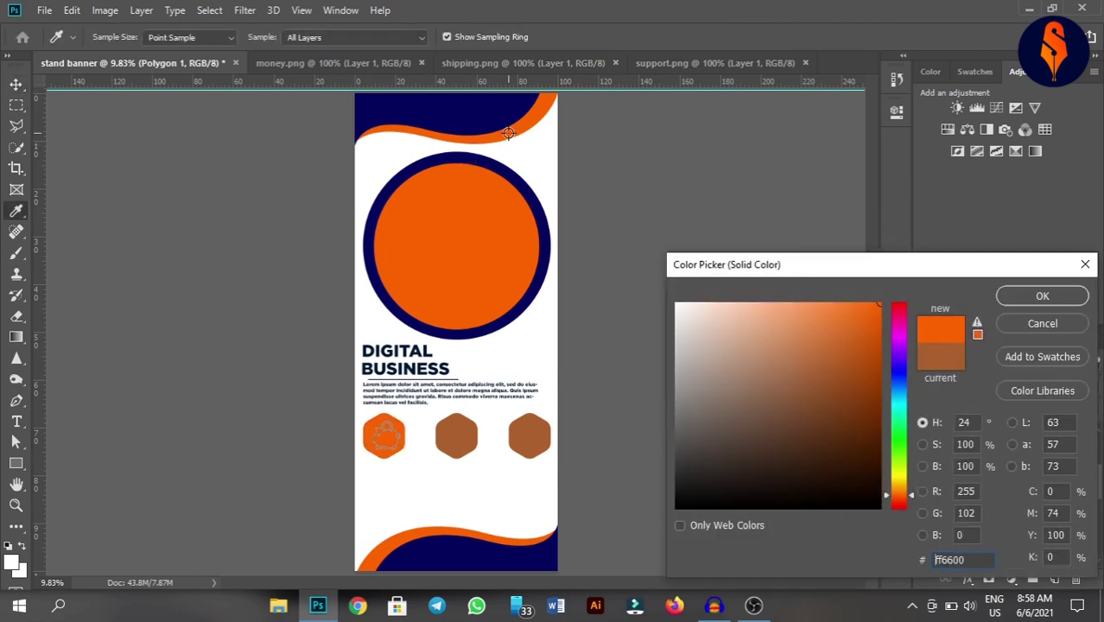
click(448, 111)
click(1028, 295)
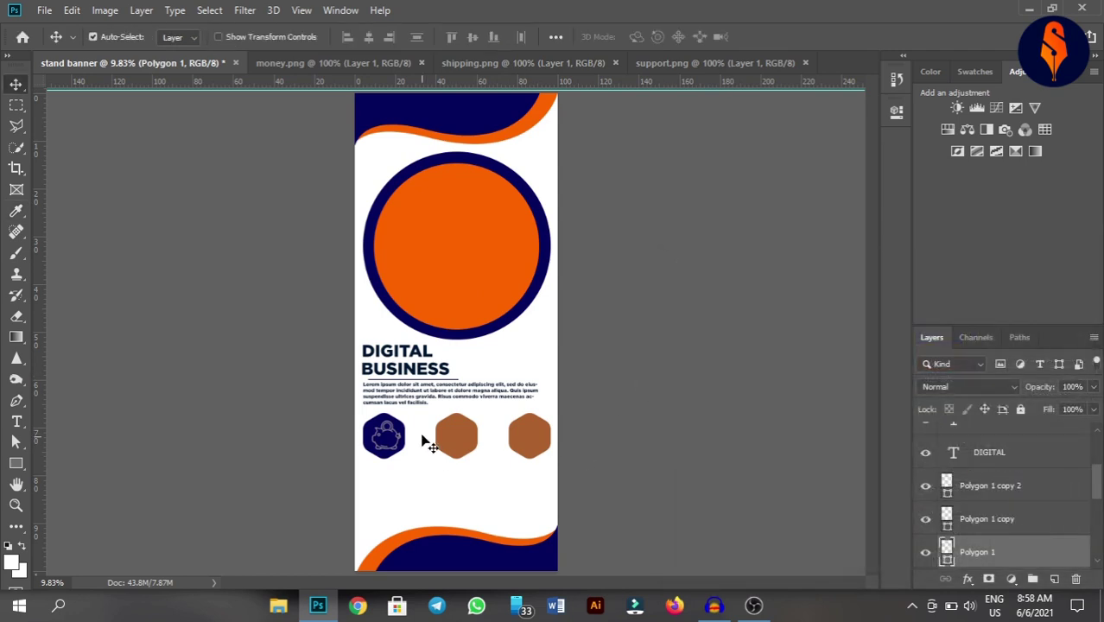
- Fill the second and third hexagons (Polygon 1 copy and copy 2) with the same navy
click(454, 436)
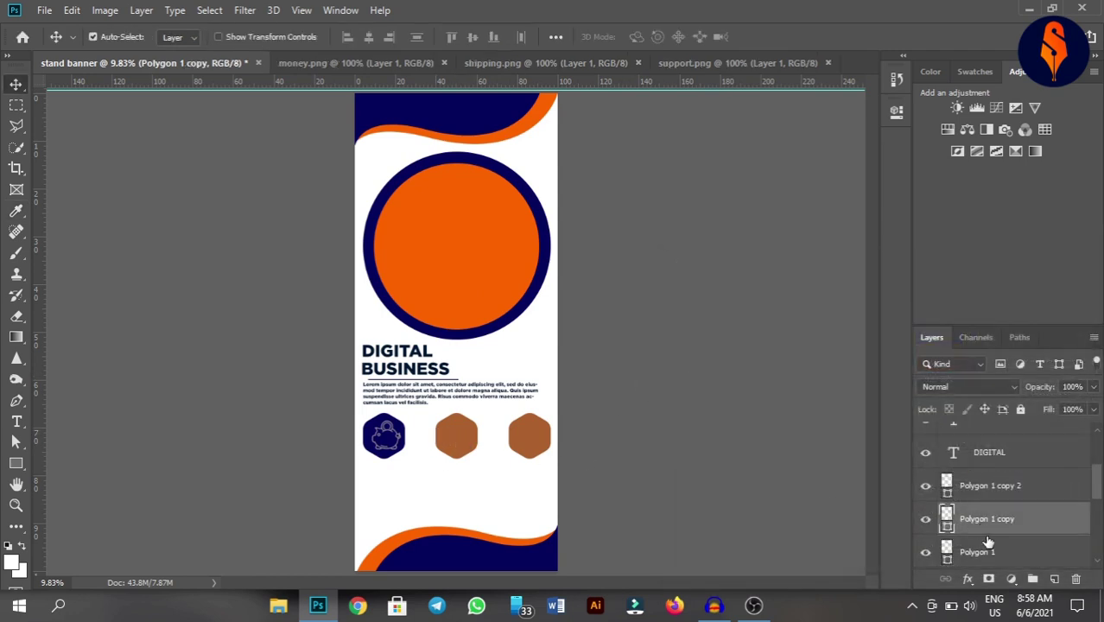
double_click(948, 523)
click(471, 113)
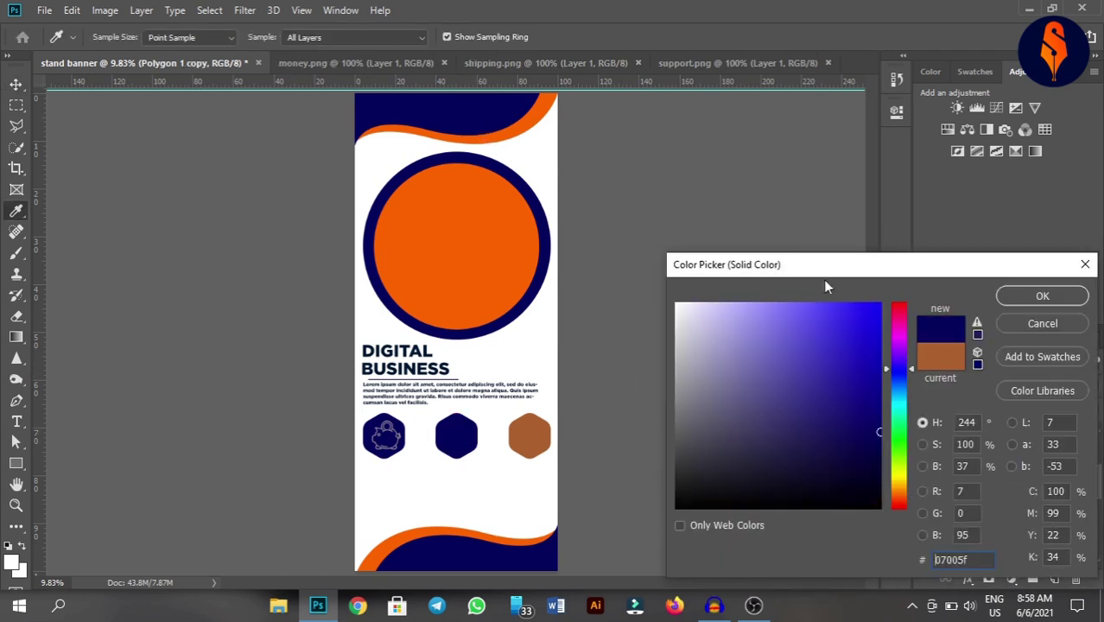
click(1043, 296)
click(538, 441)
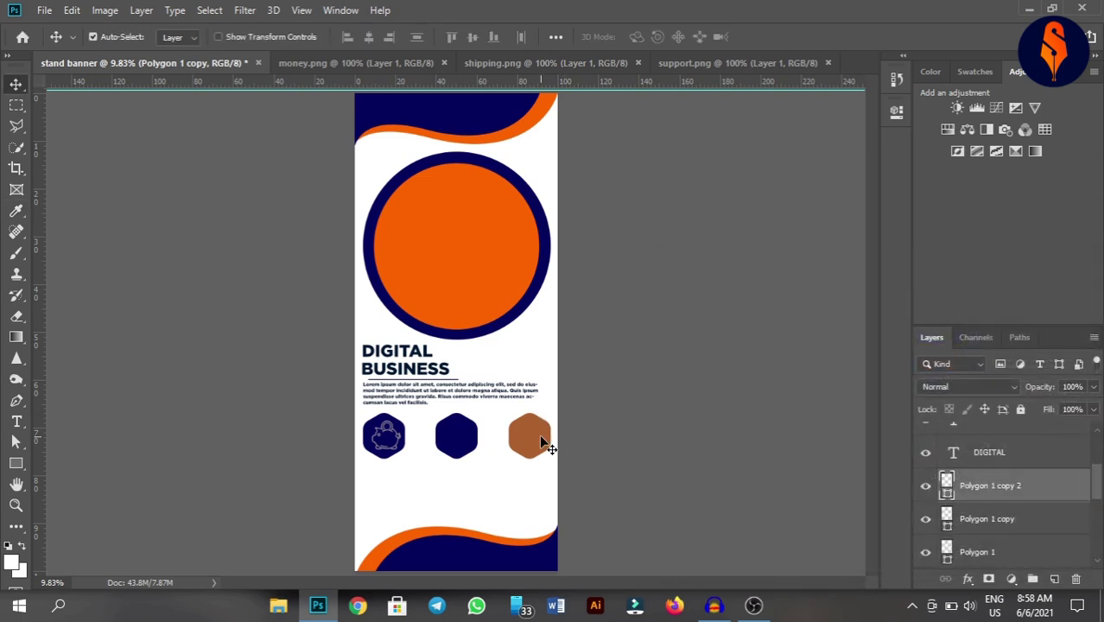
double_click(947, 480)
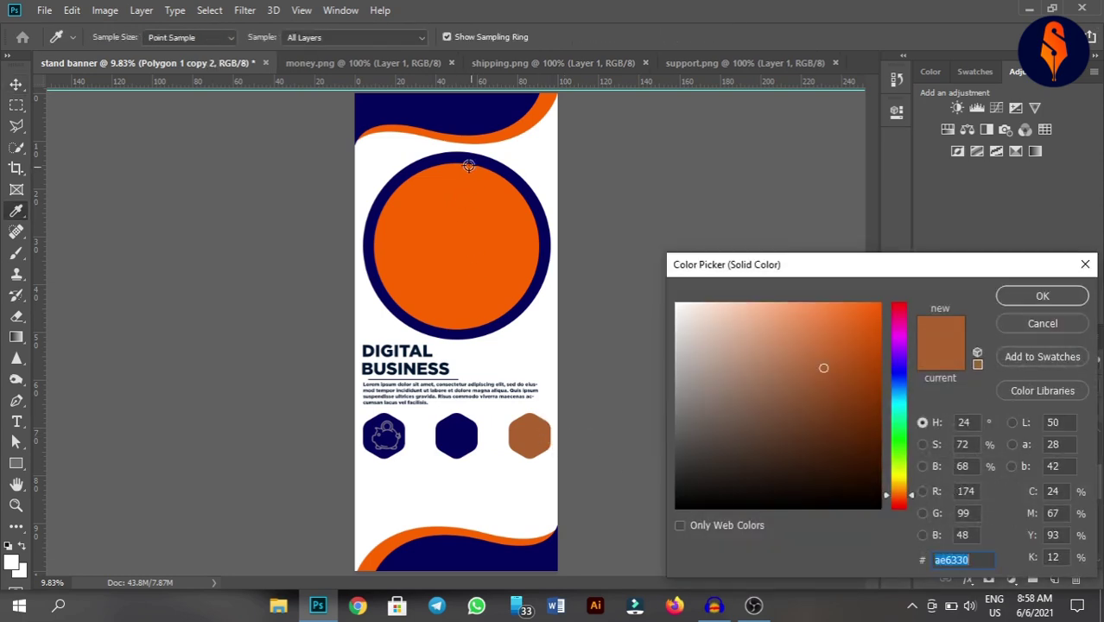
click(482, 116)
click(1038, 300)
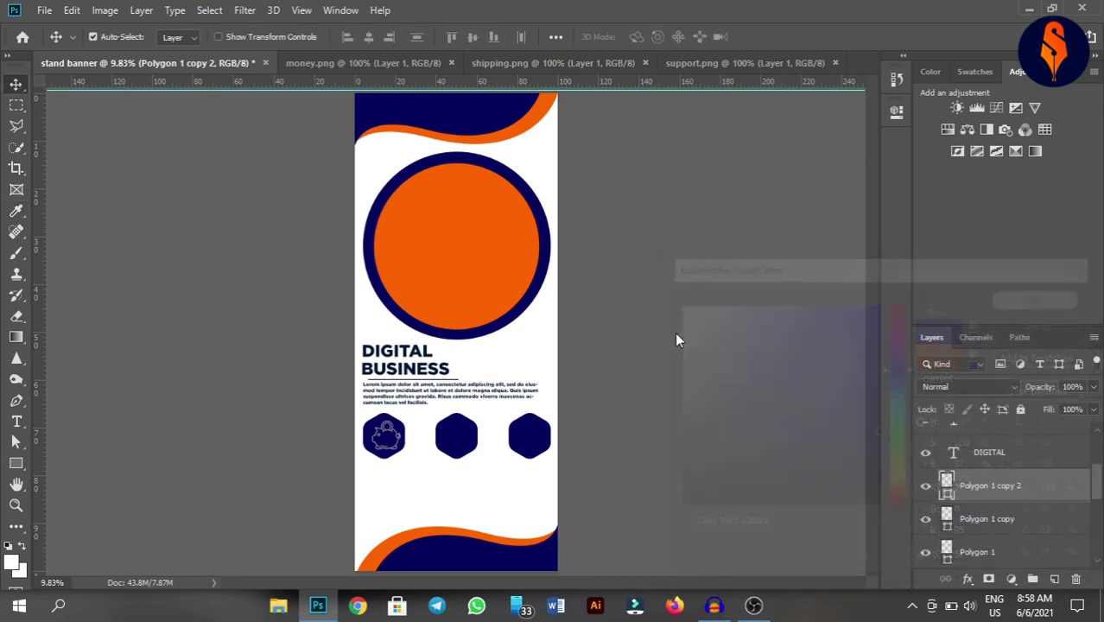
- Nudge the first hexagon and its piggy-bank icon slightly to the right
click(399, 437)
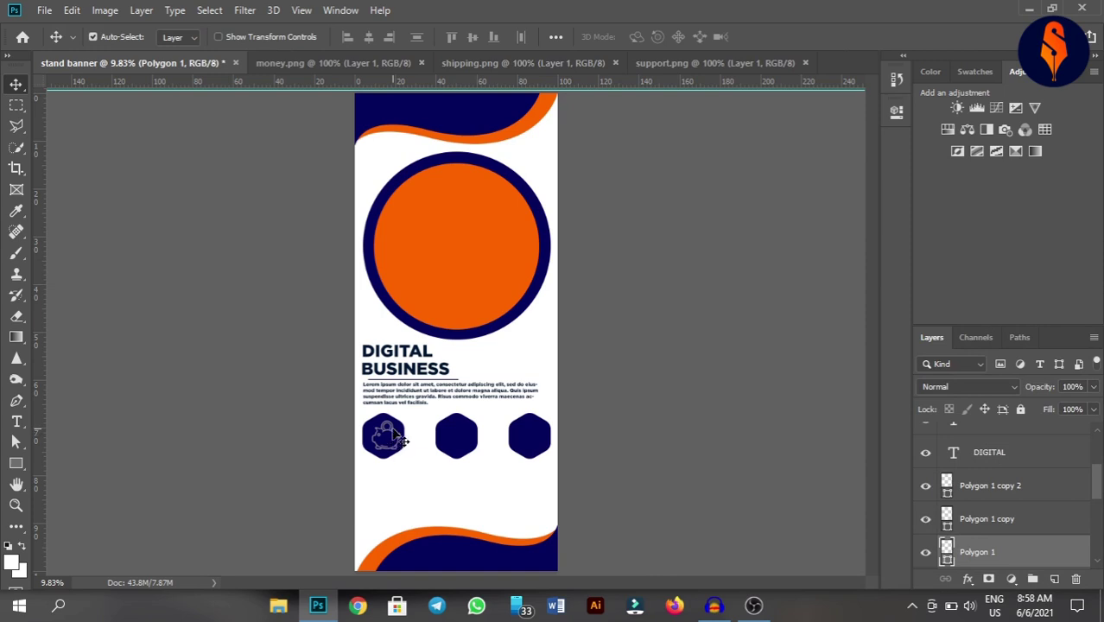
click(396, 439)
drag(394, 438, 398, 437)
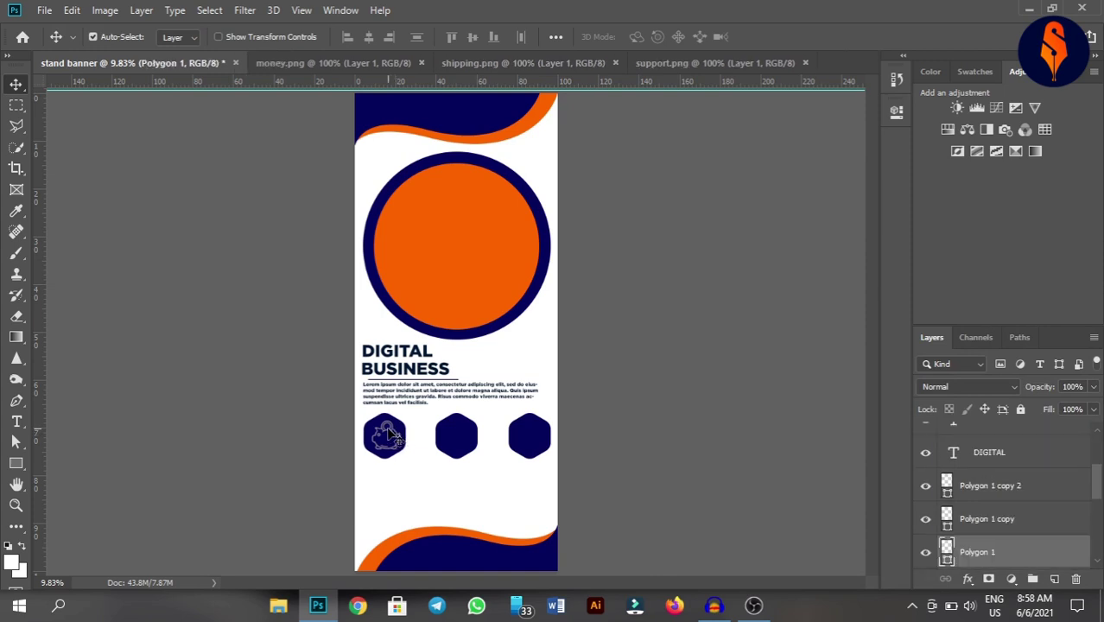
click(398, 439)
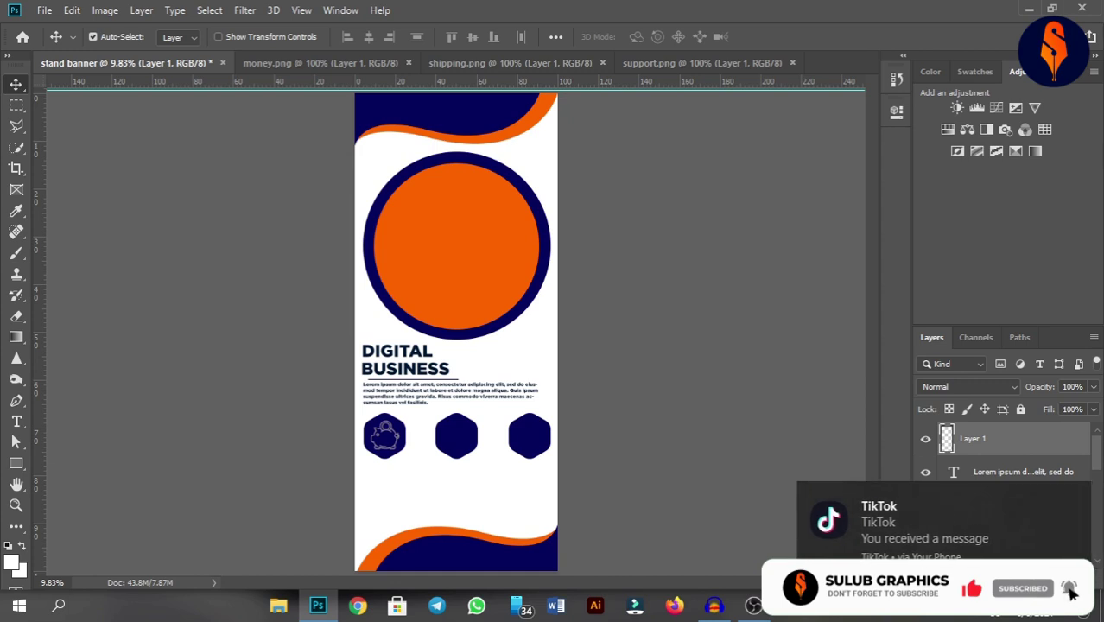
- Apply a white (#ffffff) Color Overlay effect to the piggy-bank icon's Layer 1
click(1074, 499)
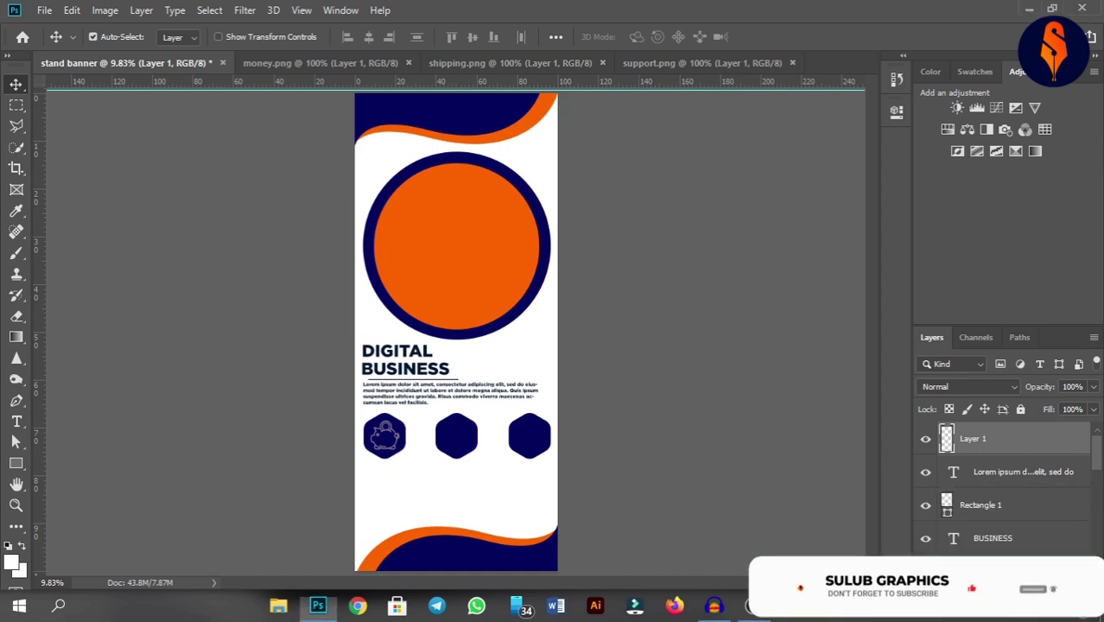
click(967, 580)
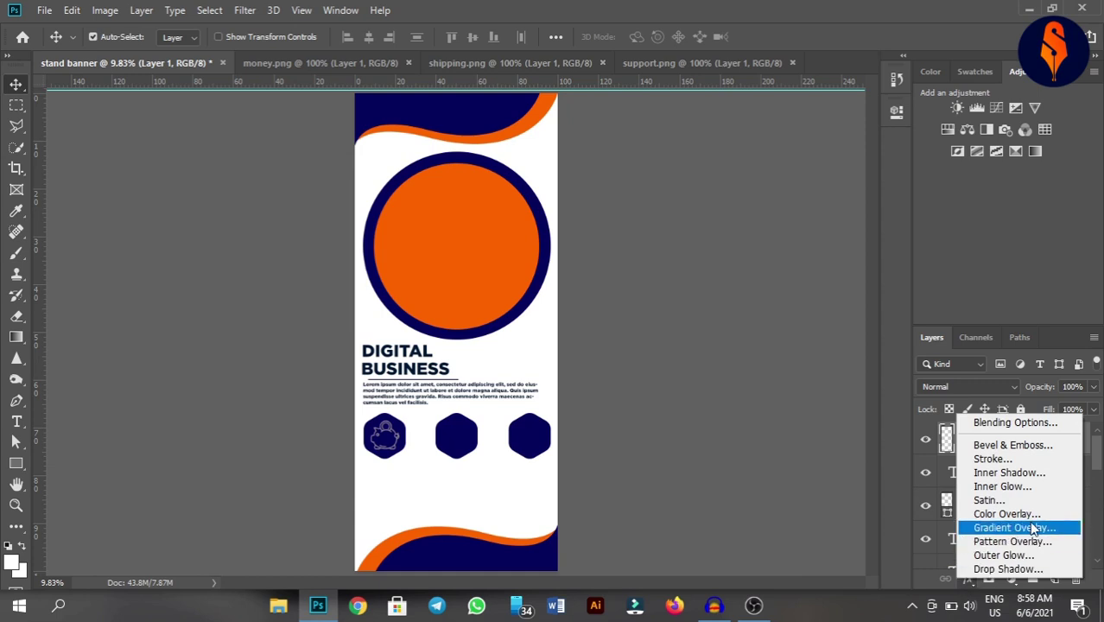
click(1007, 514)
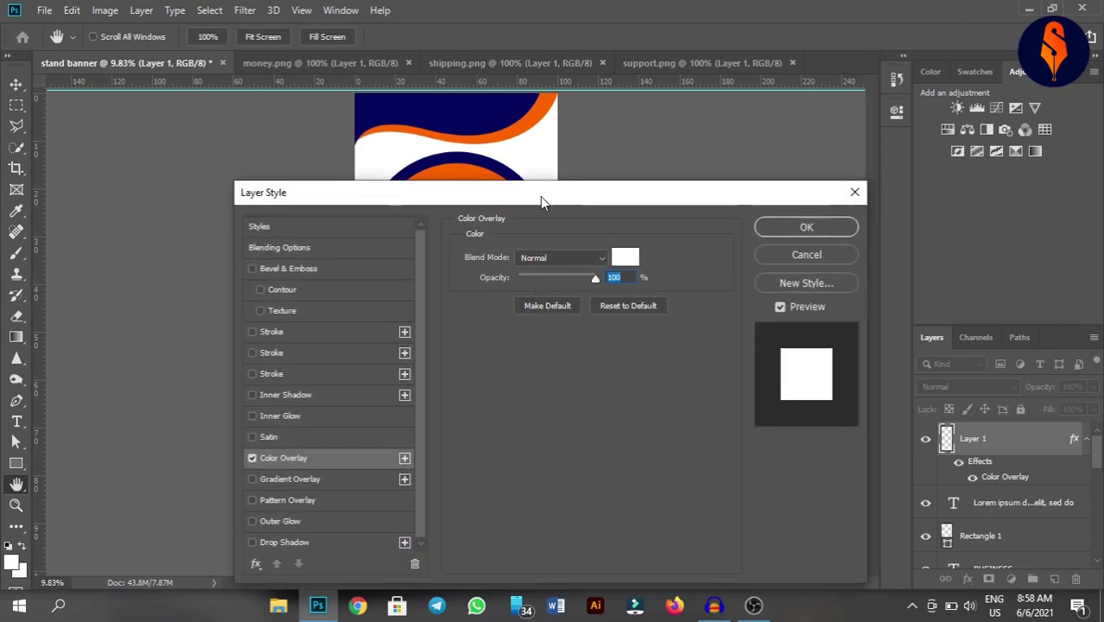
drag(541, 201, 762, 97)
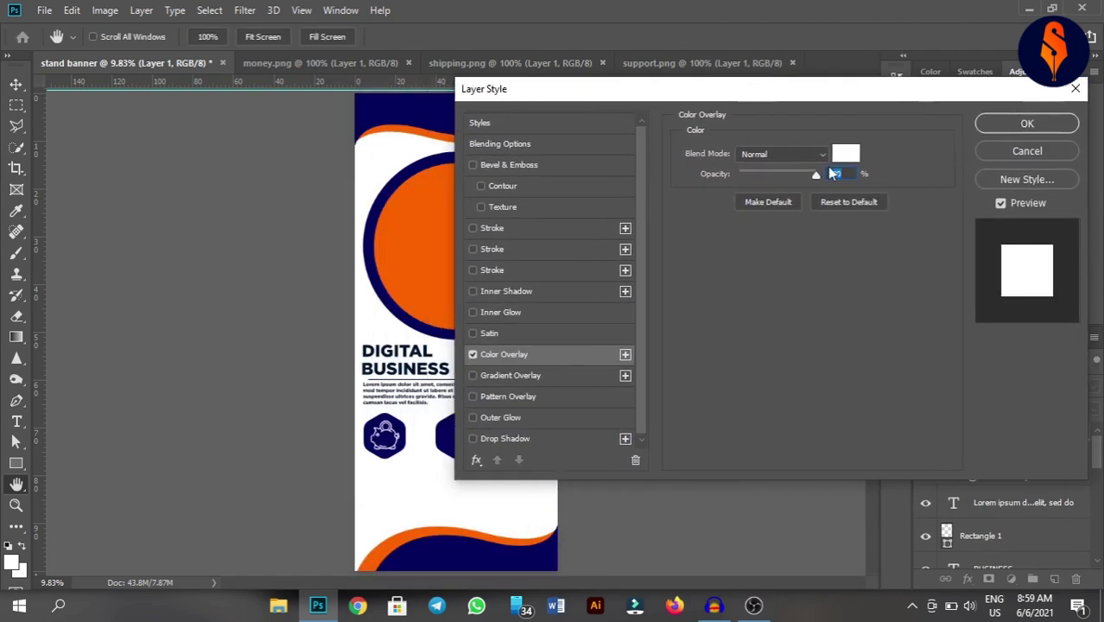
click(845, 155)
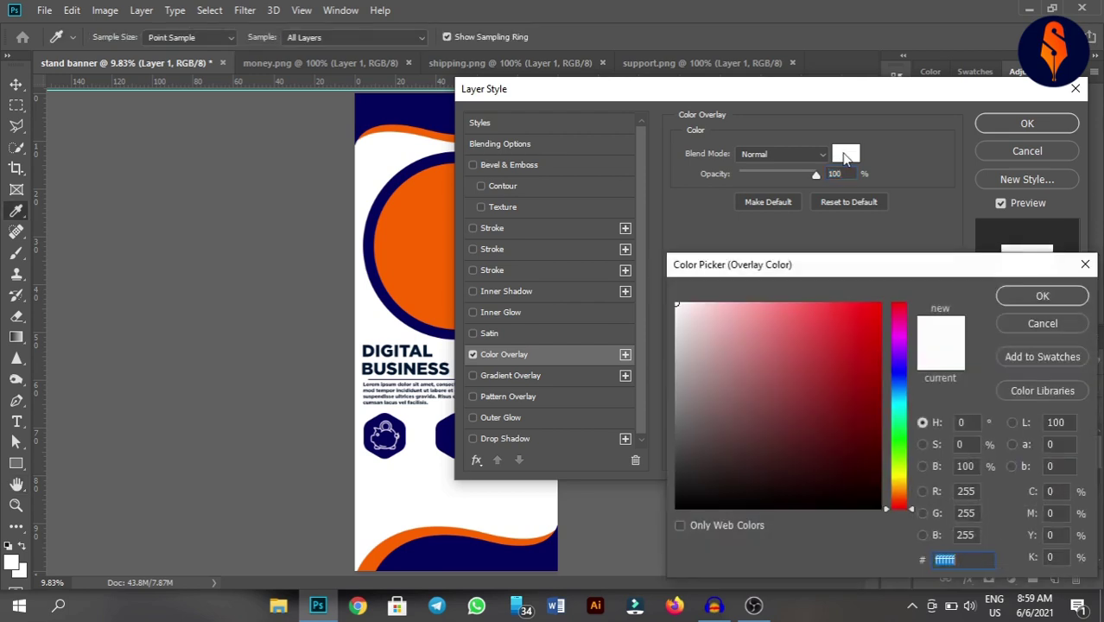
click(413, 233)
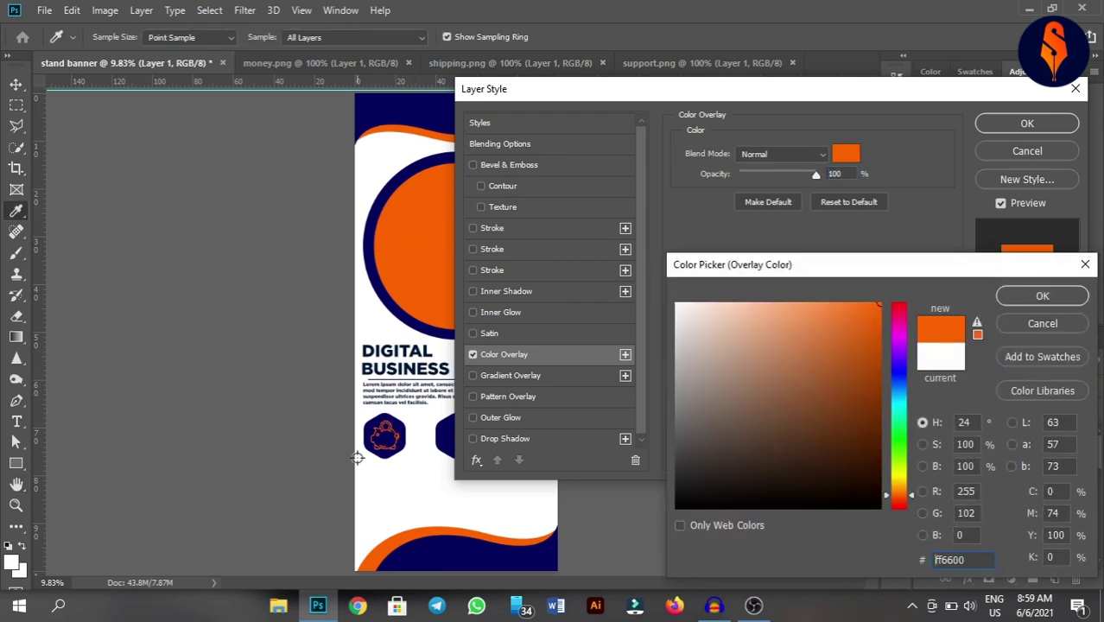
click(676, 303)
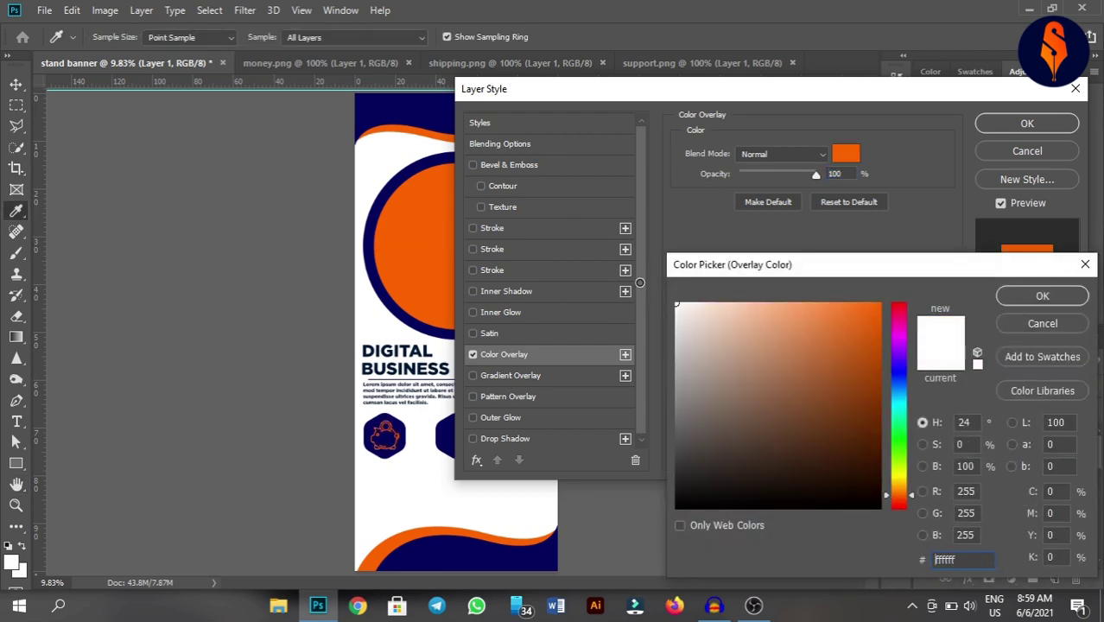
click(1041, 303)
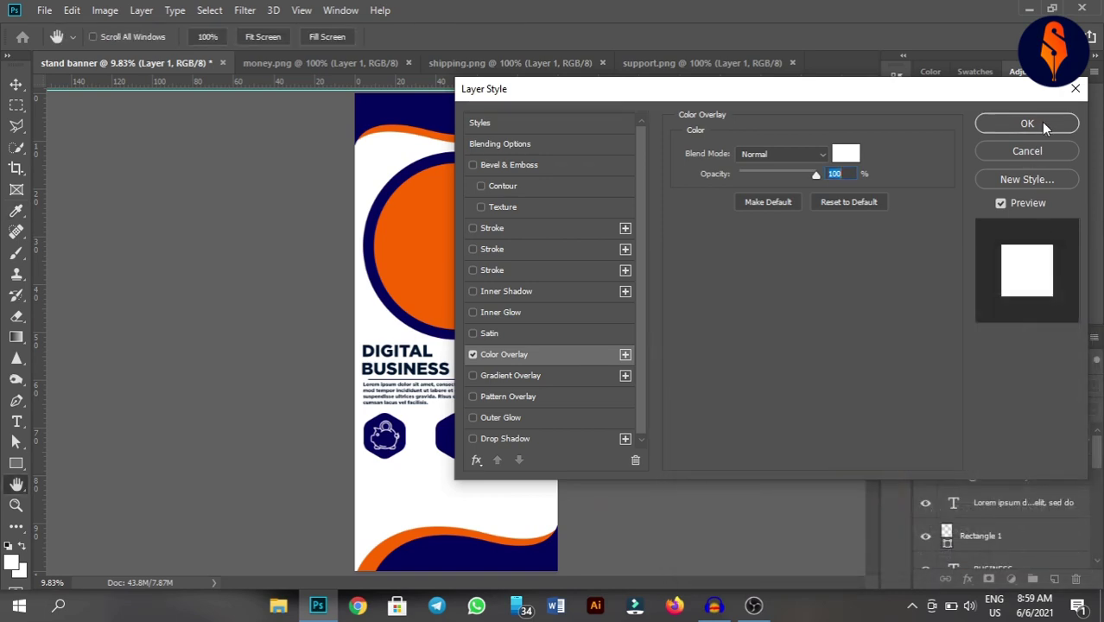
click(1041, 121)
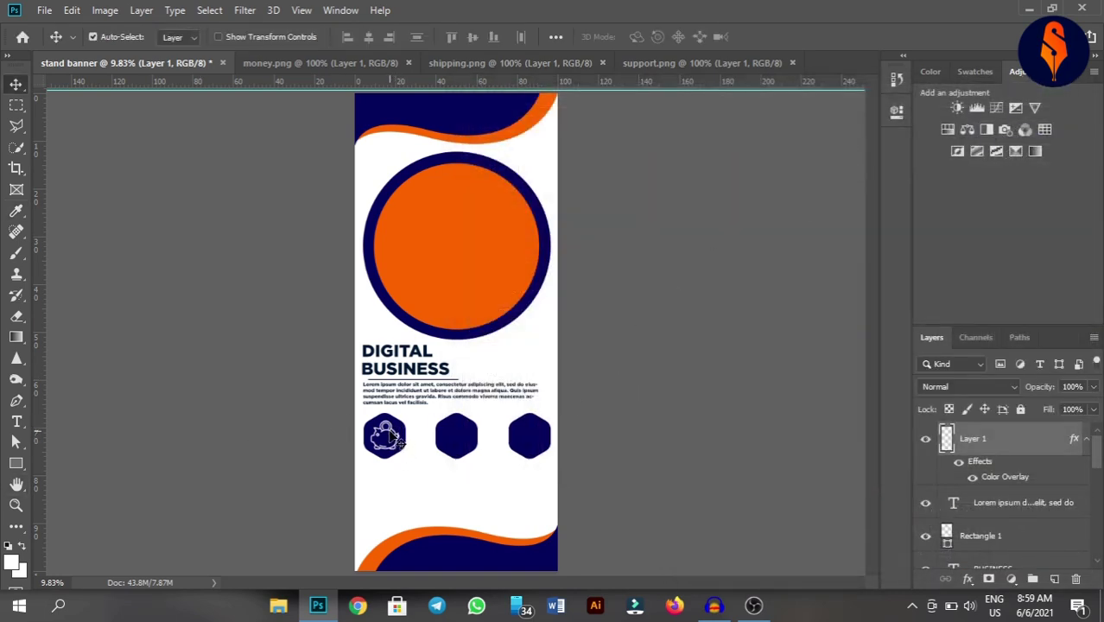
- Bring the shipping.png ship icon into the banner, scaled to fill the middle hexagon
click(837, 388)
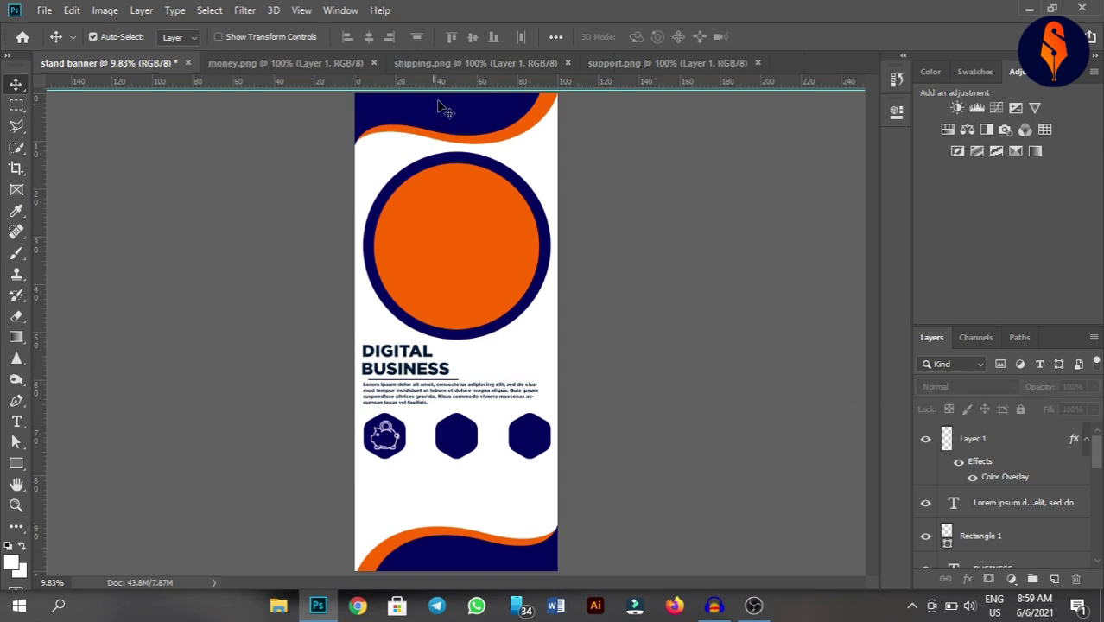
click(465, 68)
drag(464, 335, 149, 71)
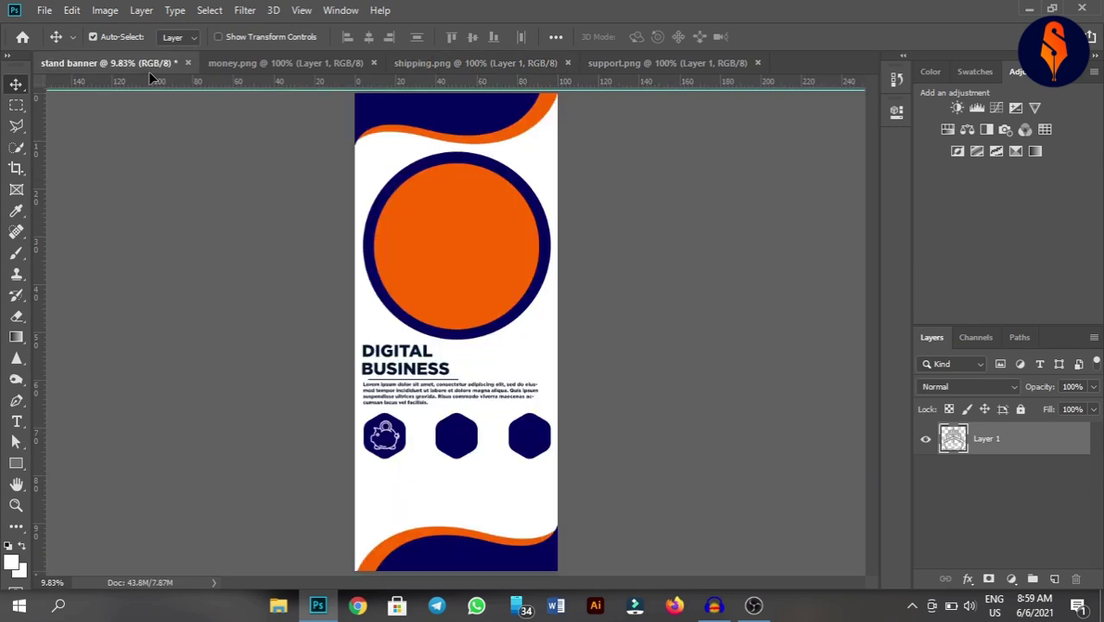
drag(148, 72, 466, 441)
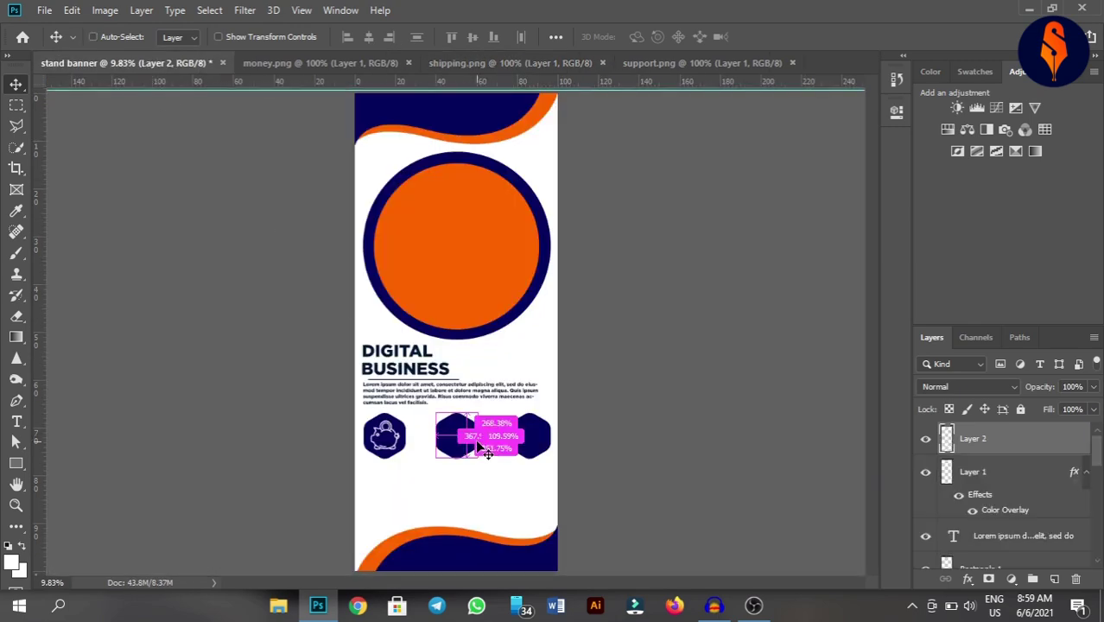
key(ctrl+t)
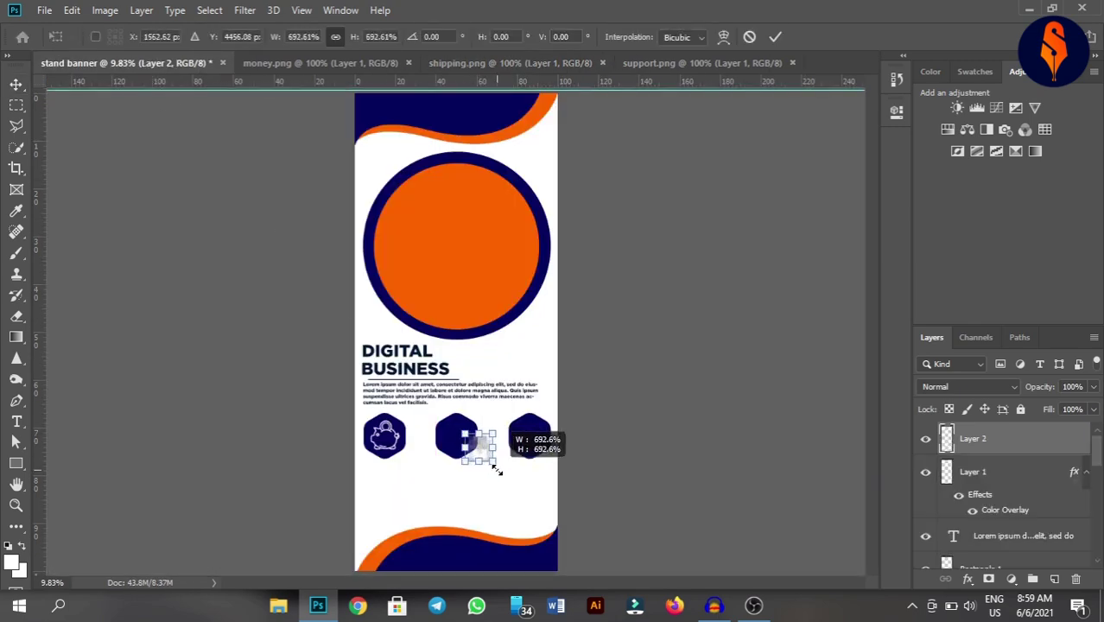
mouse_move(481, 448)
mouse_down()
mouse_move(500, 460)
mouse_move(461, 436)
mouse_up()
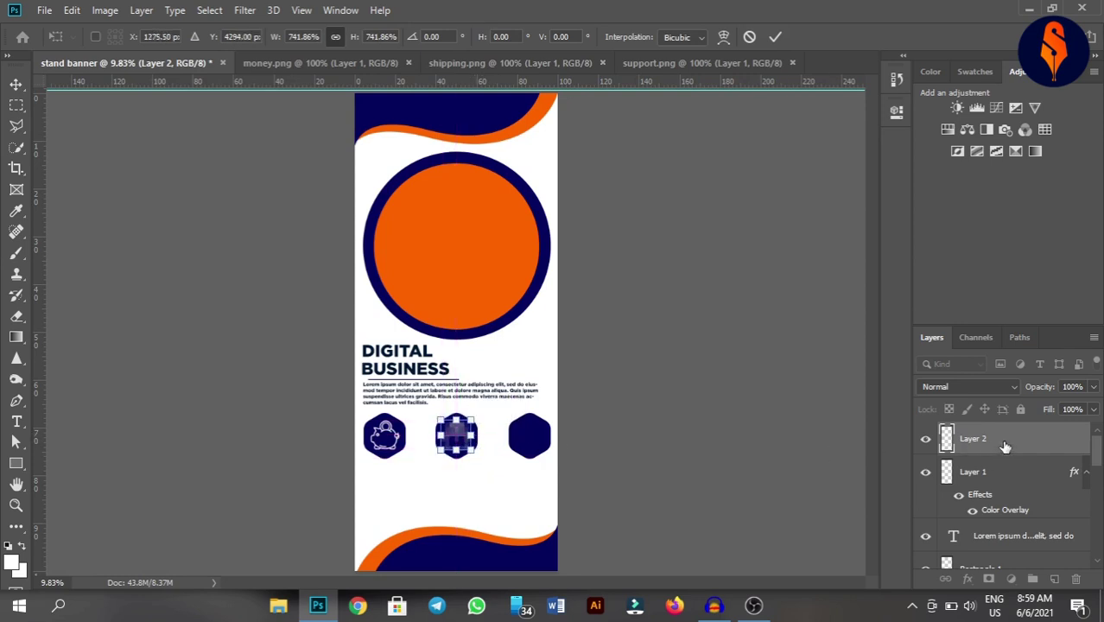
click(776, 36)
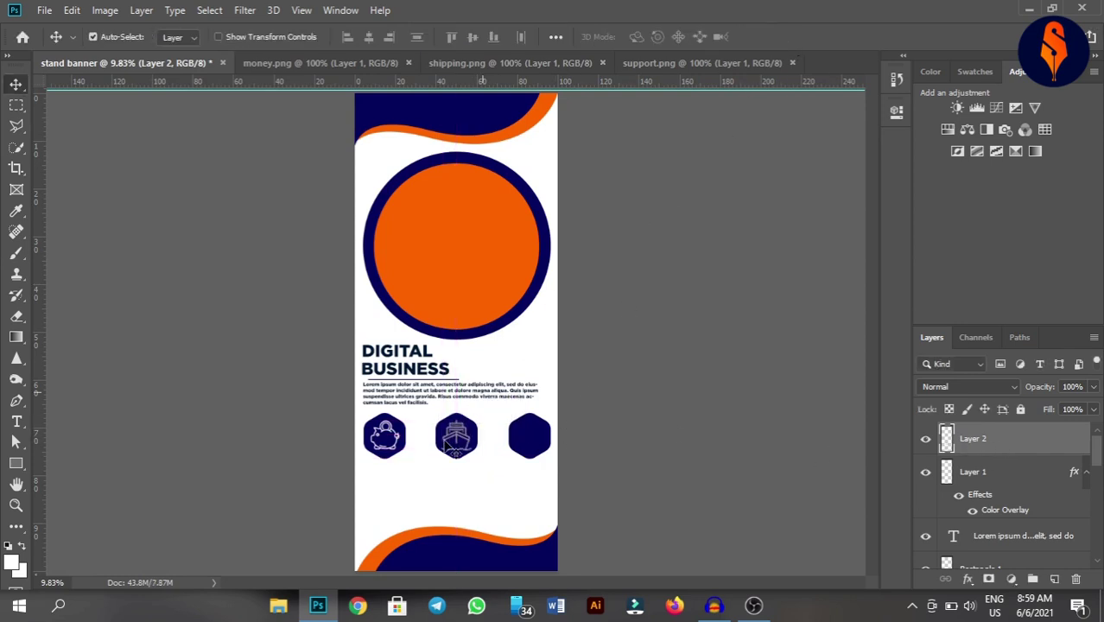
- Bring the support.png icon into the banner, scaled to fit the third hexagon
click(659, 69)
drag(471, 333, 602, 437)
key(ctrl+t)
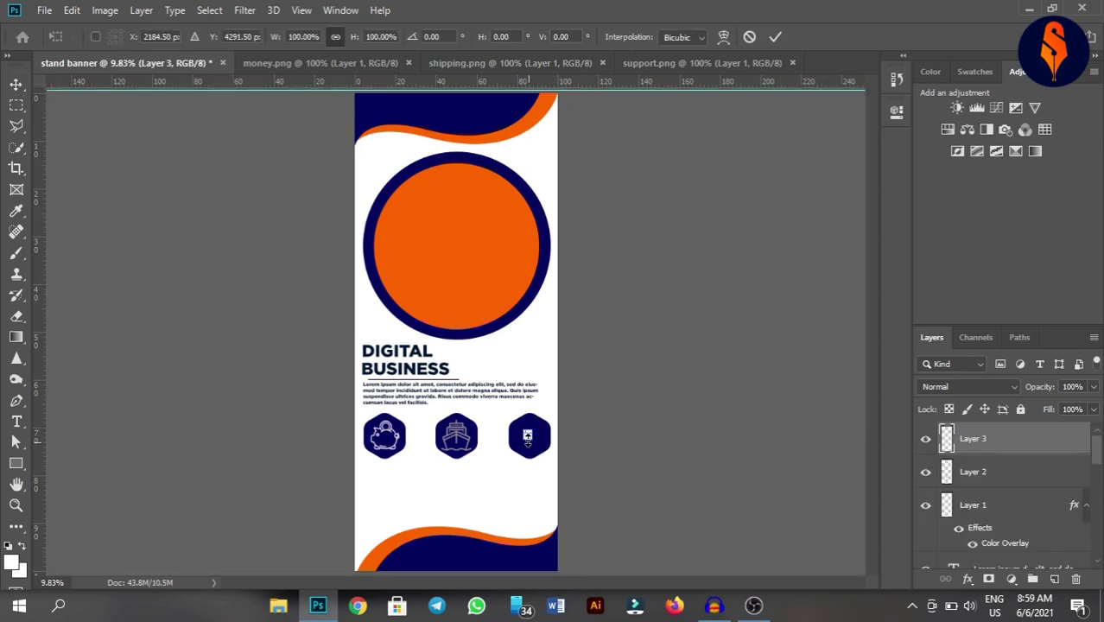
mouse_move(528, 435)
mouse_down()
mouse_move(543, 443)
mouse_move(523, 442)
mouse_move(542, 441)
mouse_up()
click(775, 37)
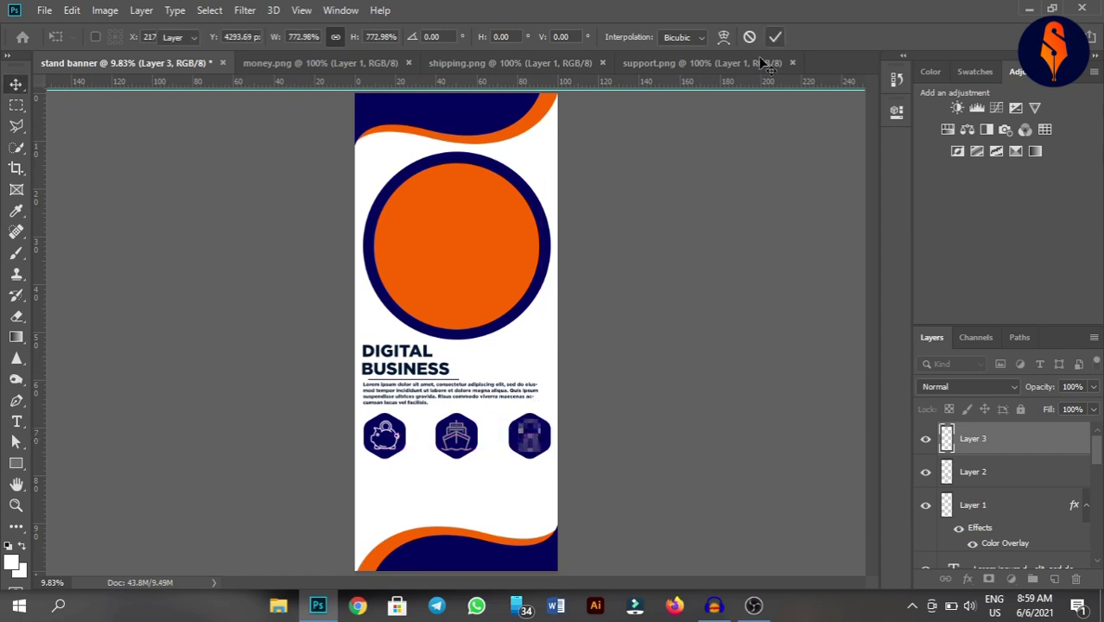
click(687, 434)
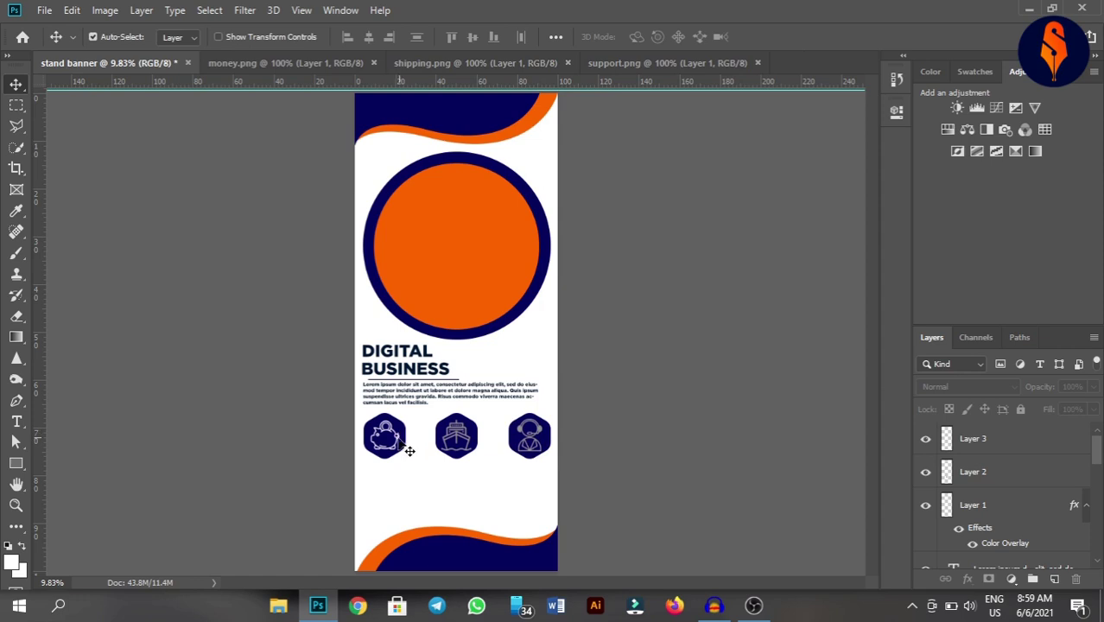
- Copy Layer 1's white overlay style and paste it onto the ship and support icon layers
click(1020, 508)
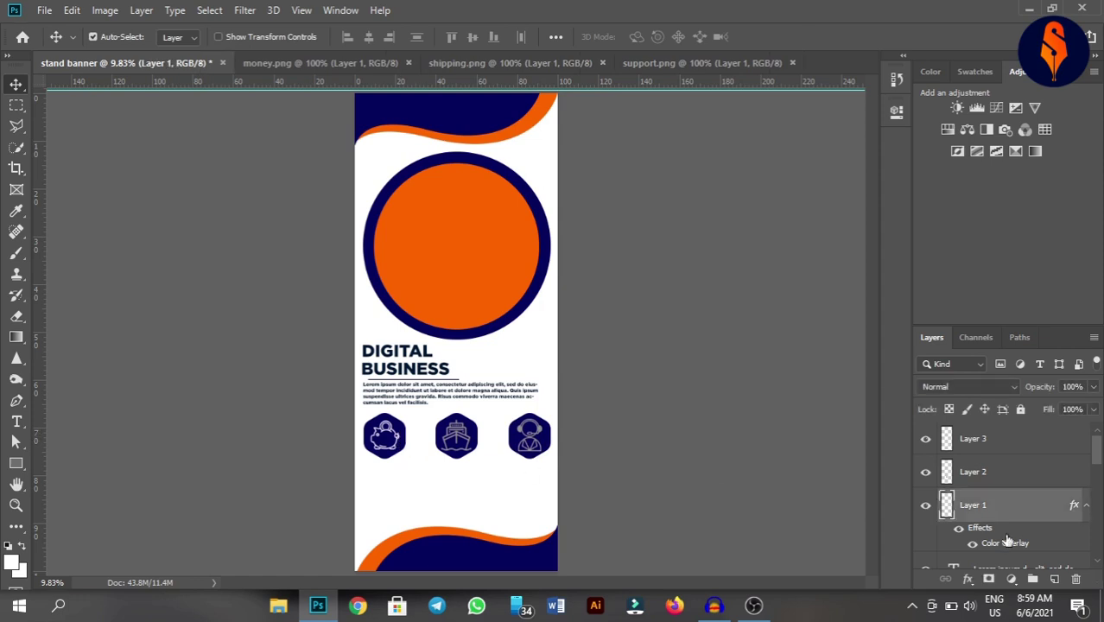
right_click(1002, 508)
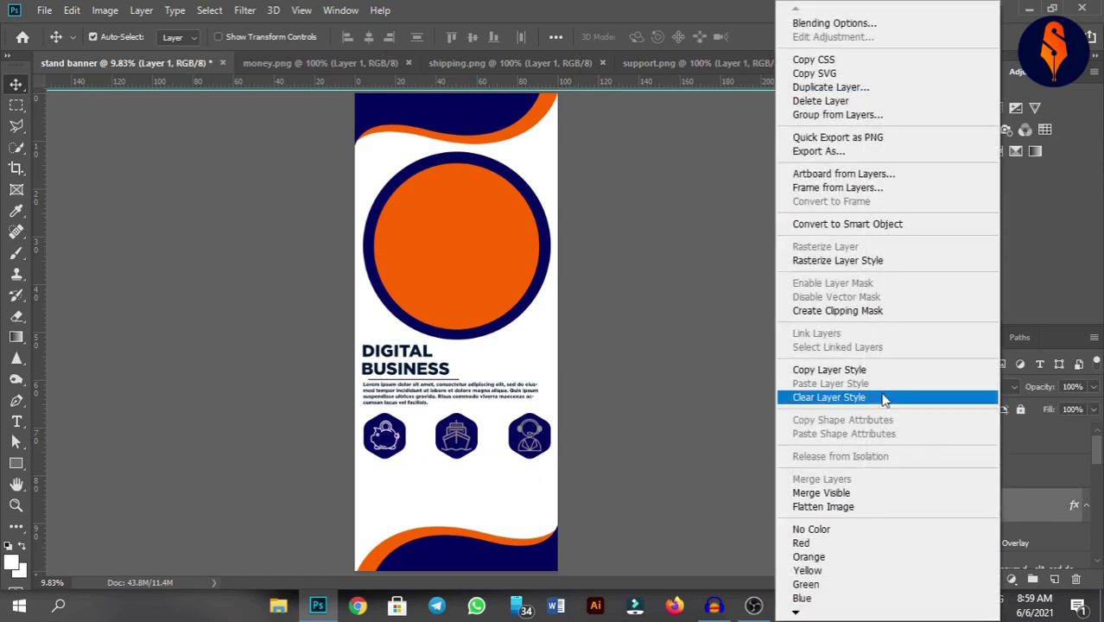
click(866, 371)
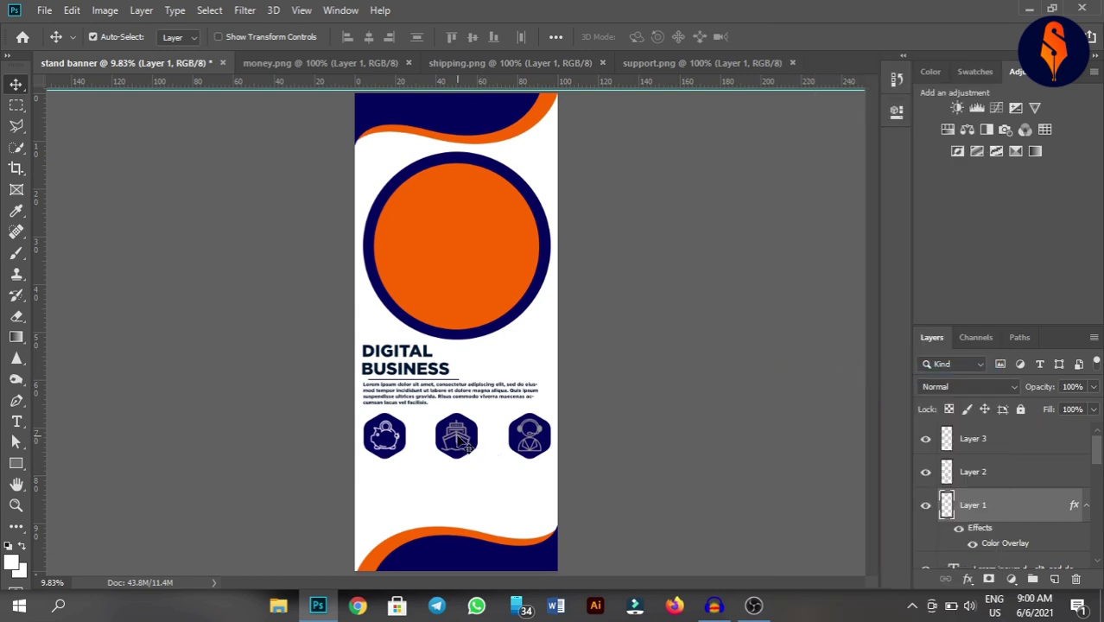
click(464, 442)
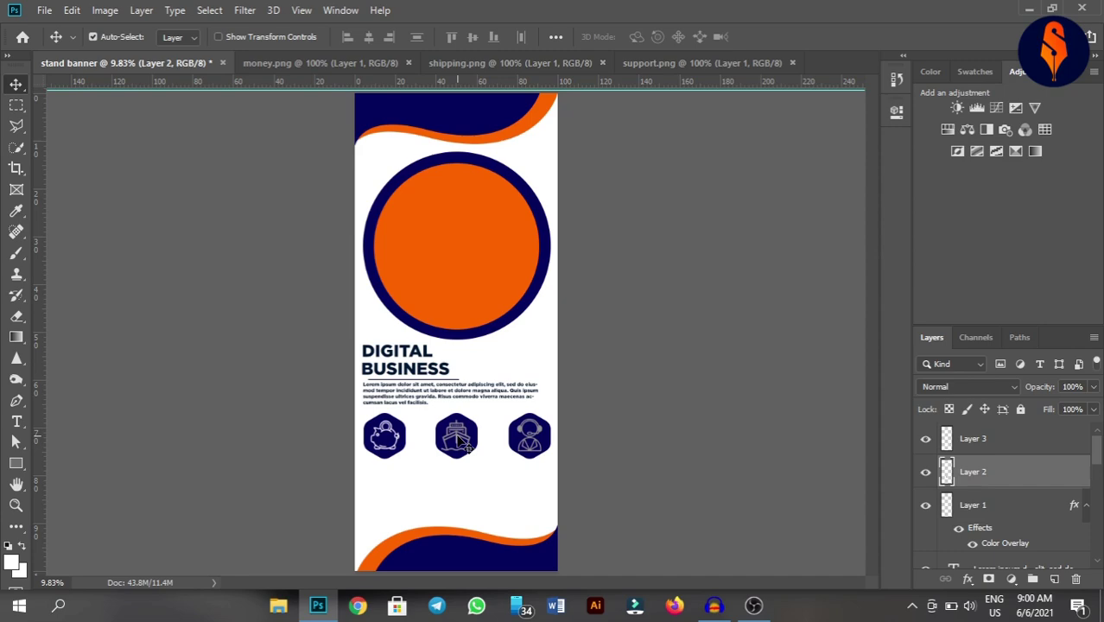
right_click(1007, 476)
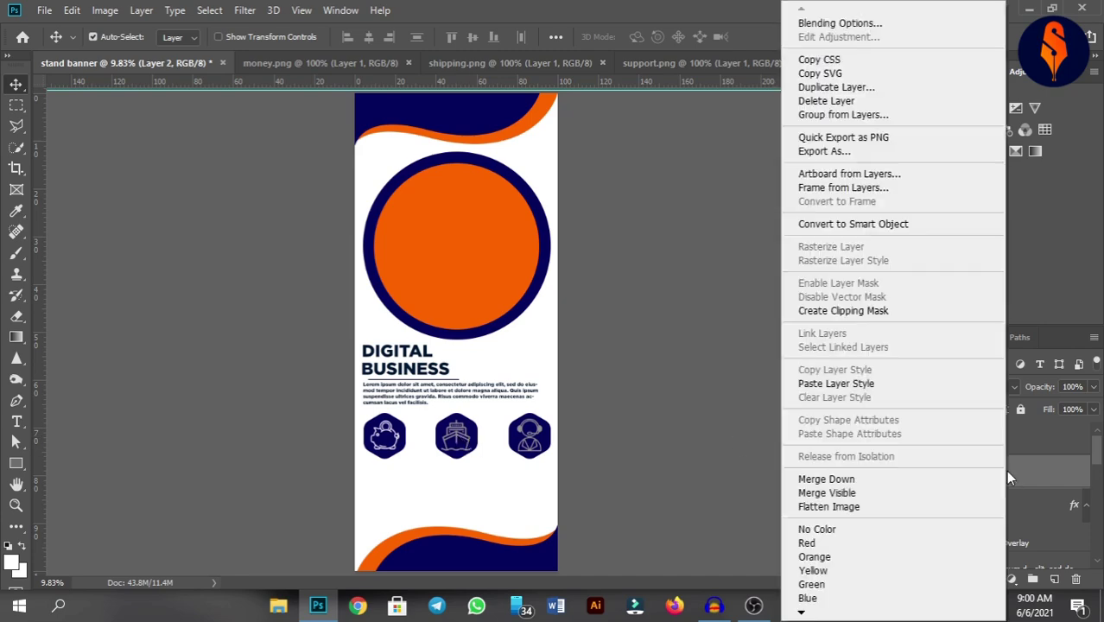
click(896, 385)
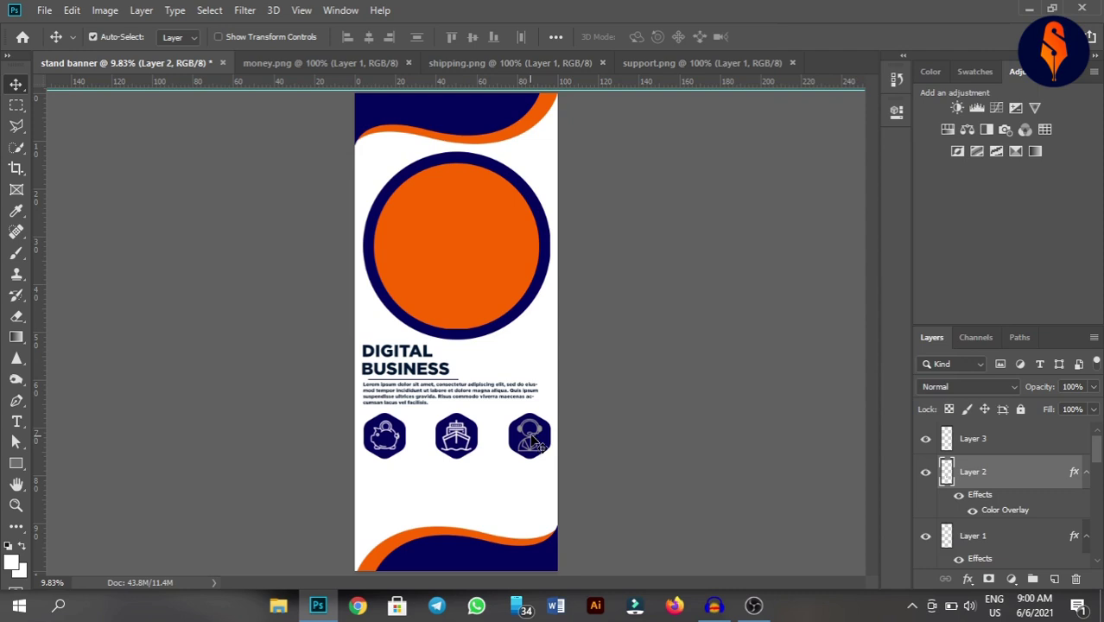
click(545, 439)
right_click(990, 440)
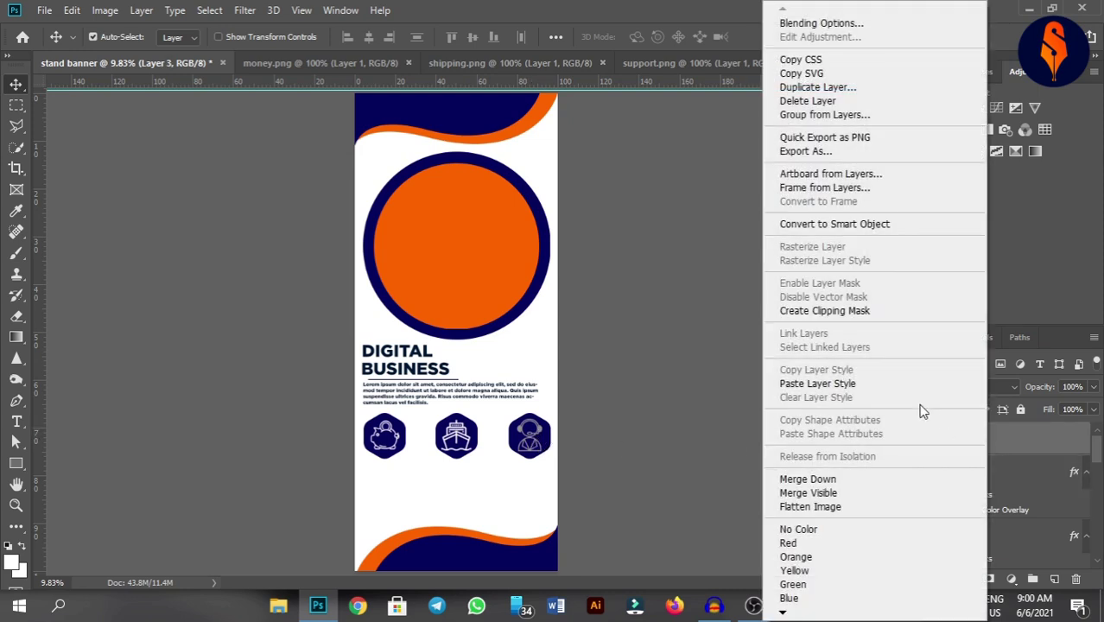
click(858, 383)
click(685, 367)
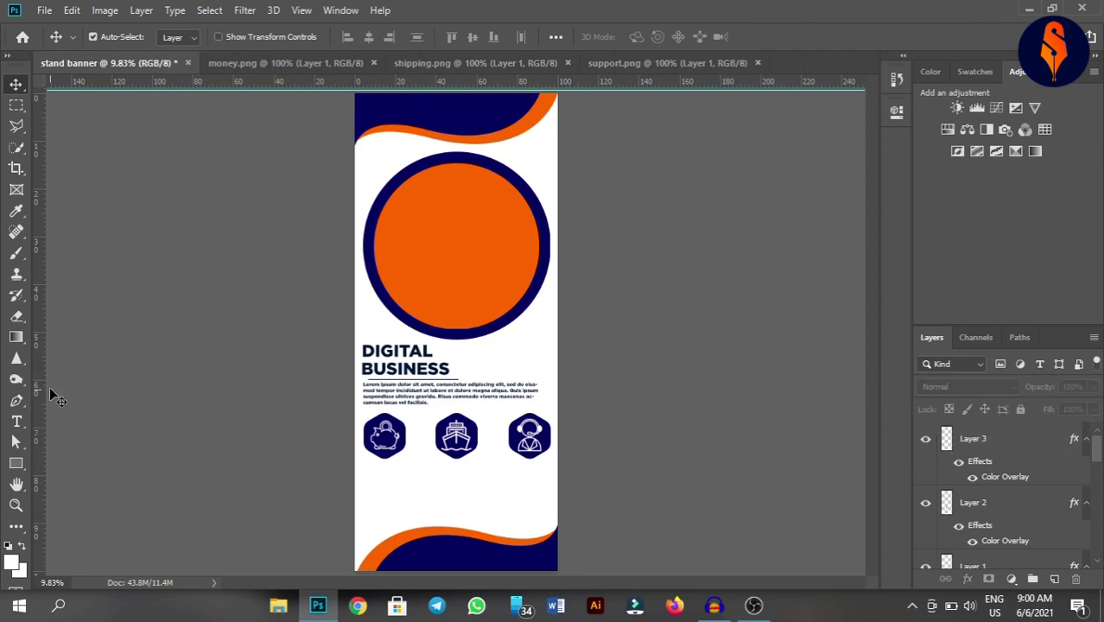
click(16, 463)
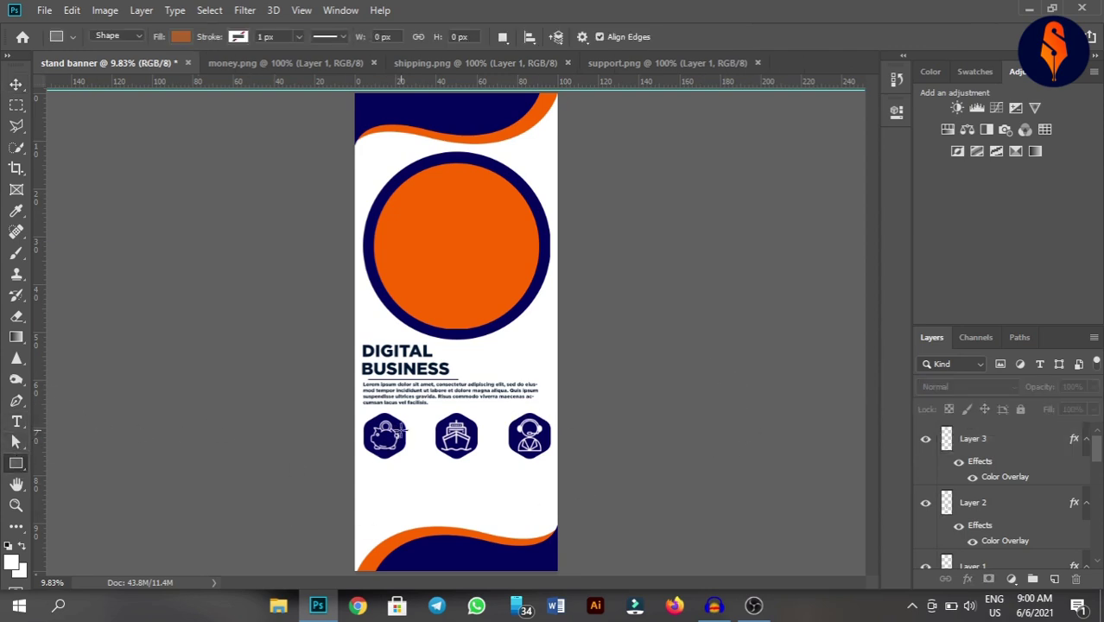
- Draw a thin orange vertical divider beside the piggy icon and place a copy between ship and support icons
drag(417, 429, 417, 521)
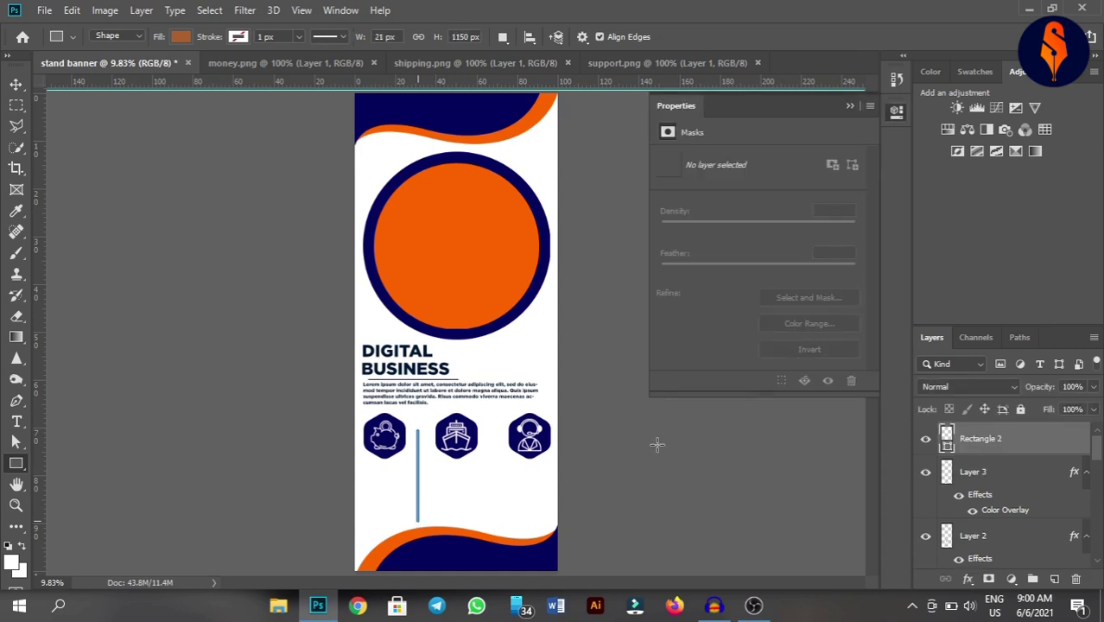
click(847, 106)
click(14, 83)
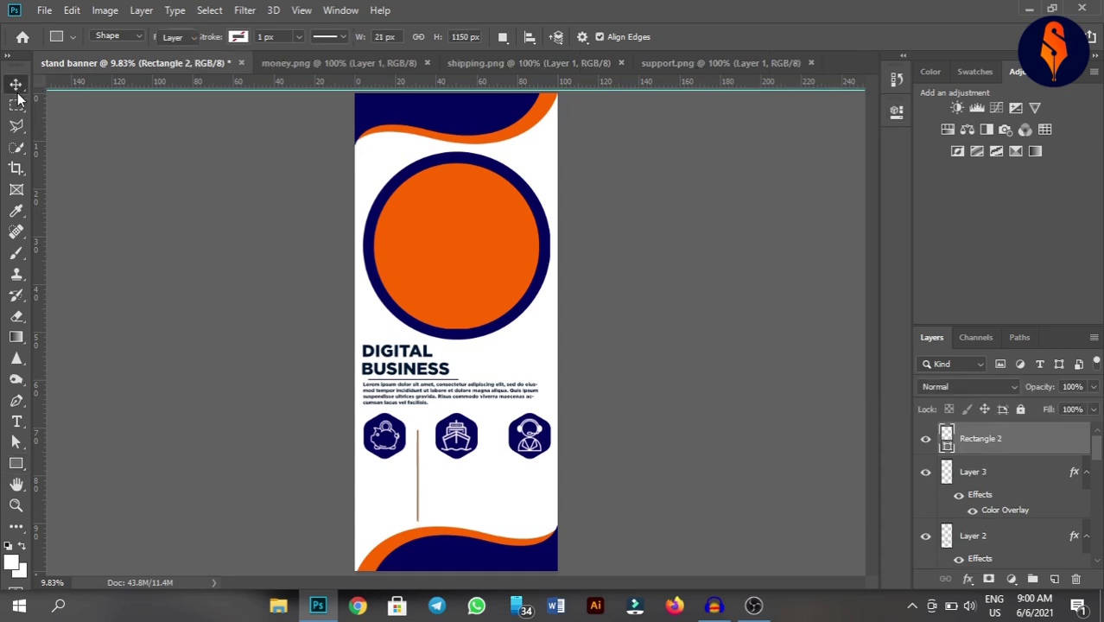
mouse_move(450, 490)
mouse_down()
mouse_move(354, 495)
mouse_move(496, 499)
mouse_up()
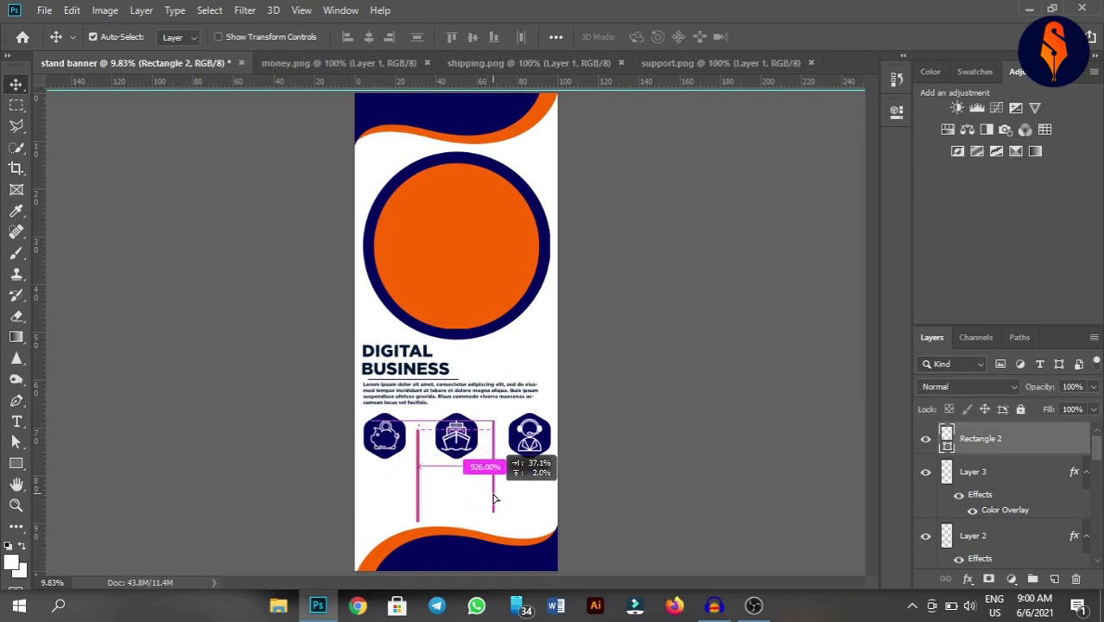
drag(496, 499, 413, 508)
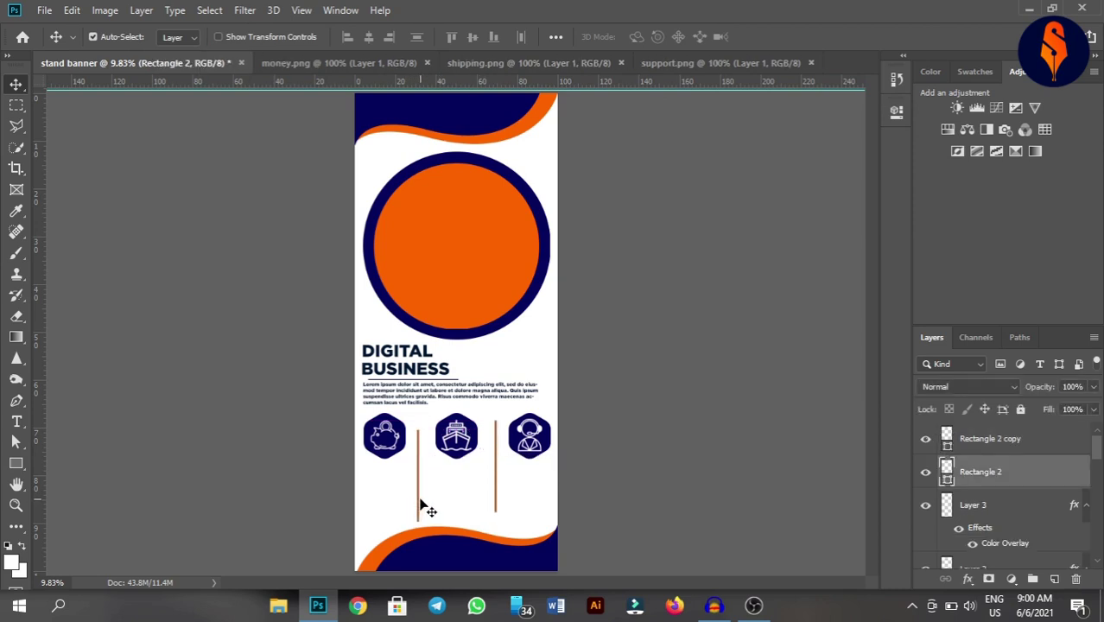
drag(417, 502, 421, 500)
key(ctrl)
click(729, 409)
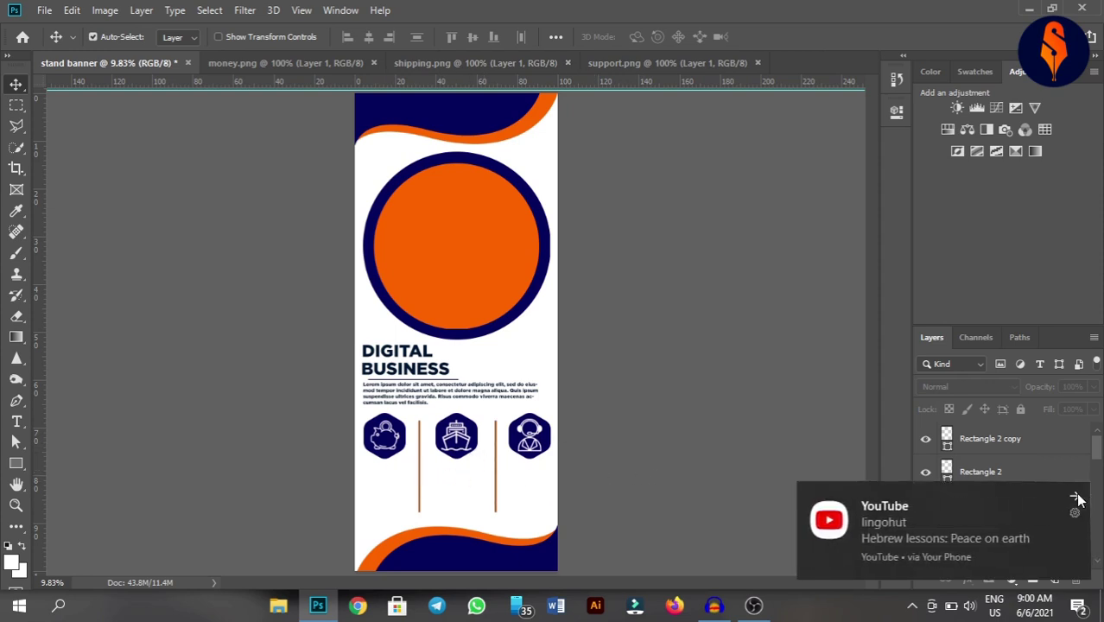
click(1075, 497)
click(426, 375)
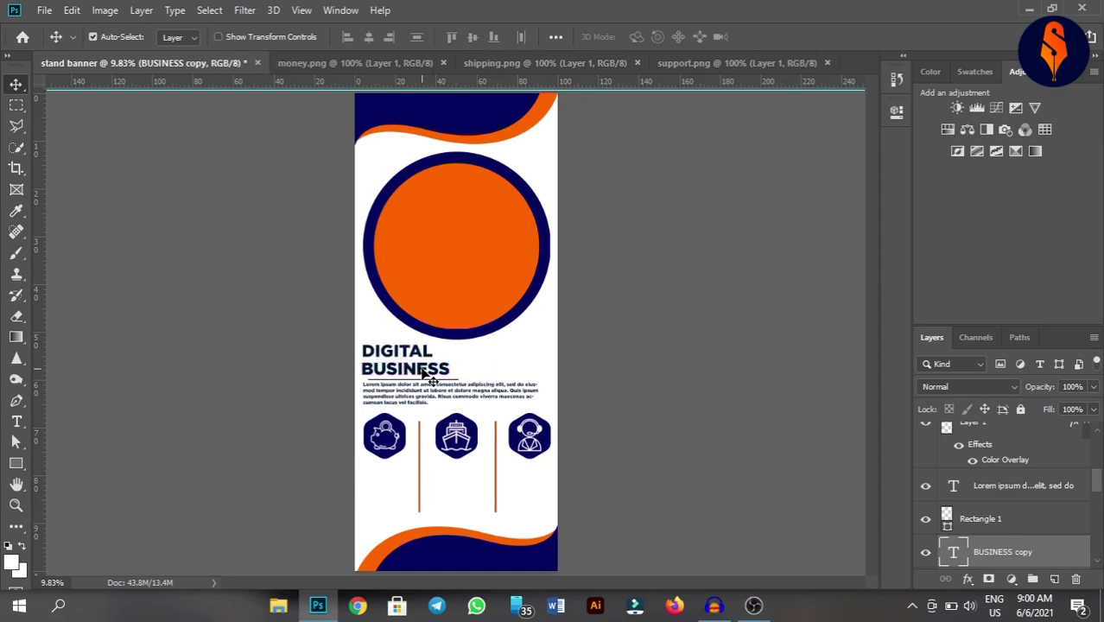
- Duplicate the BUSINESS heading downward and retype the copy as MONEY
mouse_move(426, 373)
mouse_down()
mouse_move(502, 495)
mouse_move(483, 516)
mouse_up()
key(t)
double_click(497, 490)
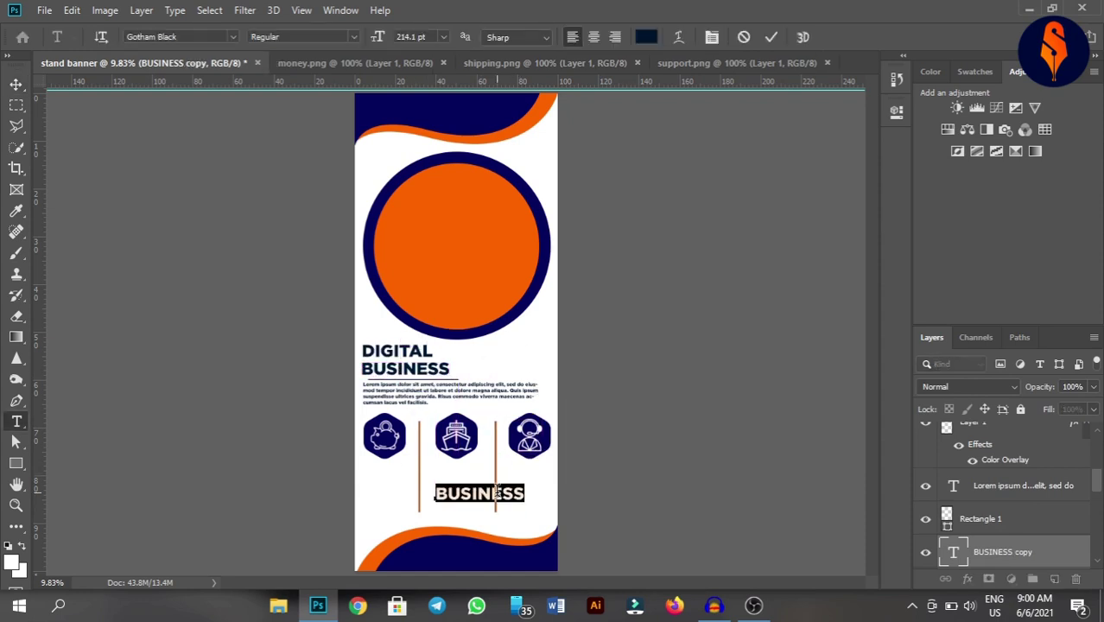
key(BackSpace)
text(MONEY)
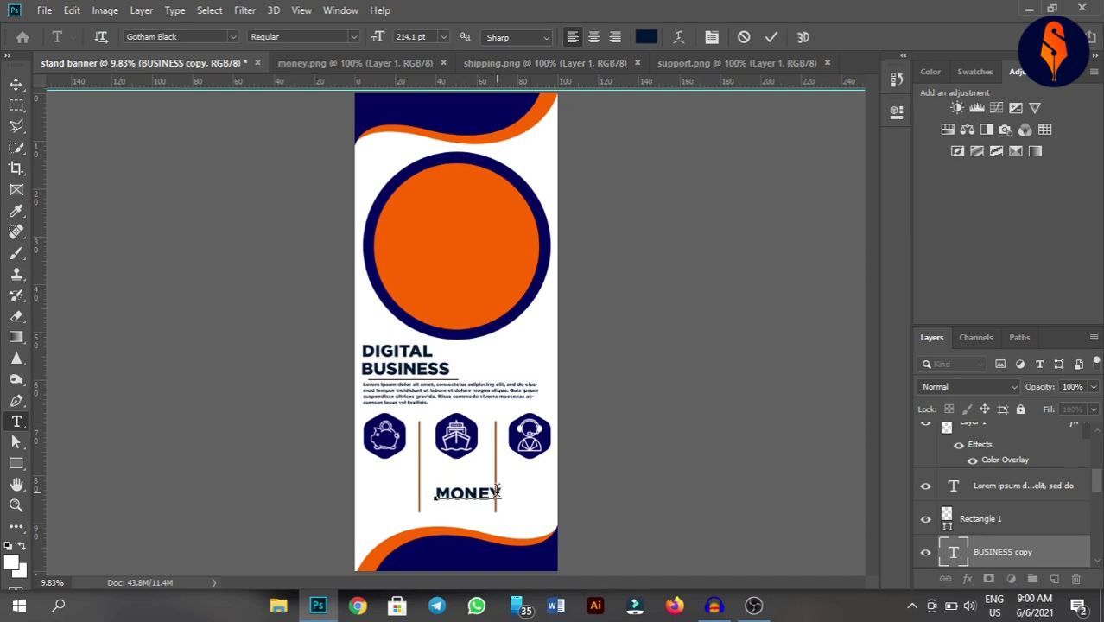
click(771, 36)
key(v)
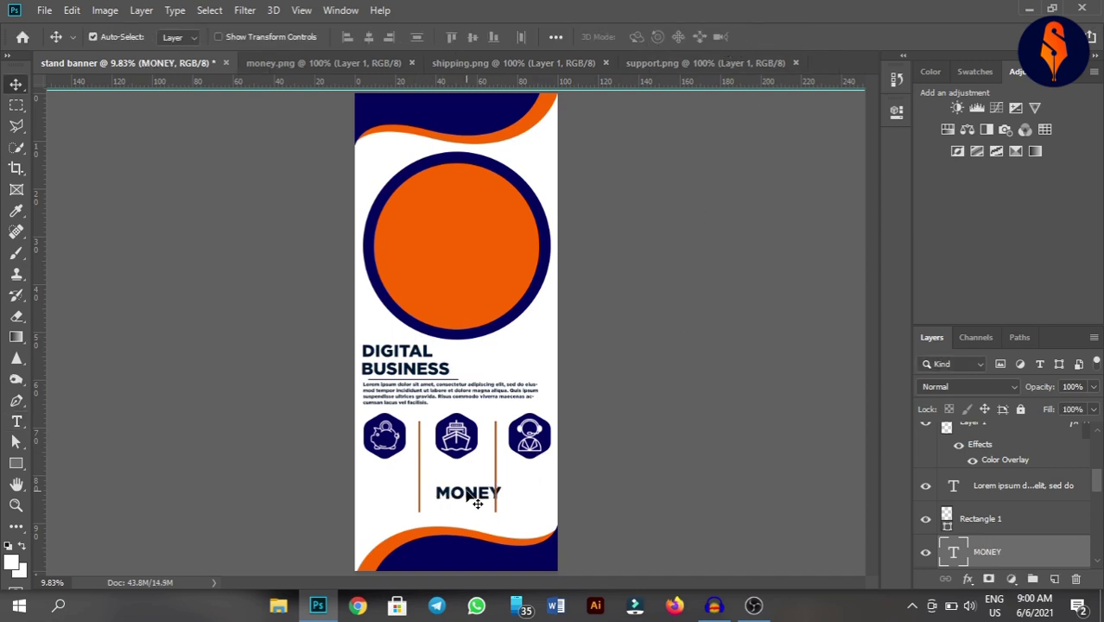
- Shrink MONEY, place it under the piggy-bank icon, and position copies under the other hexagons
mouse_move(483, 493)
mouse_down()
mouse_move(448, 488)
mouse_move(468, 486)
mouse_up()
key(ctrl+t)
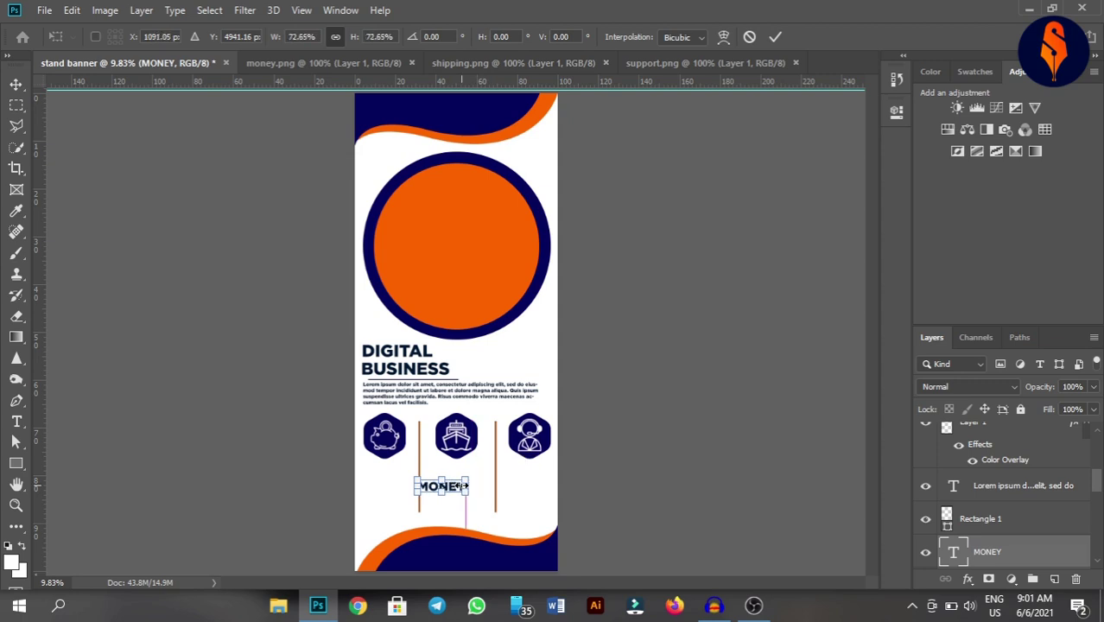
click(775, 36)
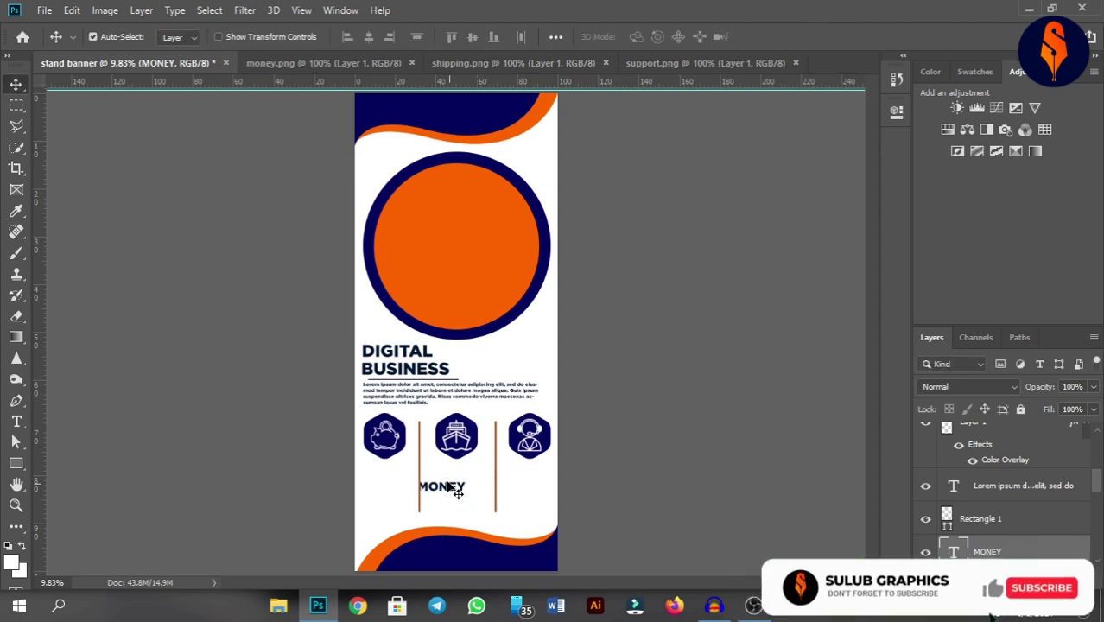
mouse_move(441, 486)
mouse_down()
mouse_move(403, 465)
mouse_move(405, 477)
mouse_move(538, 465)
mouse_up()
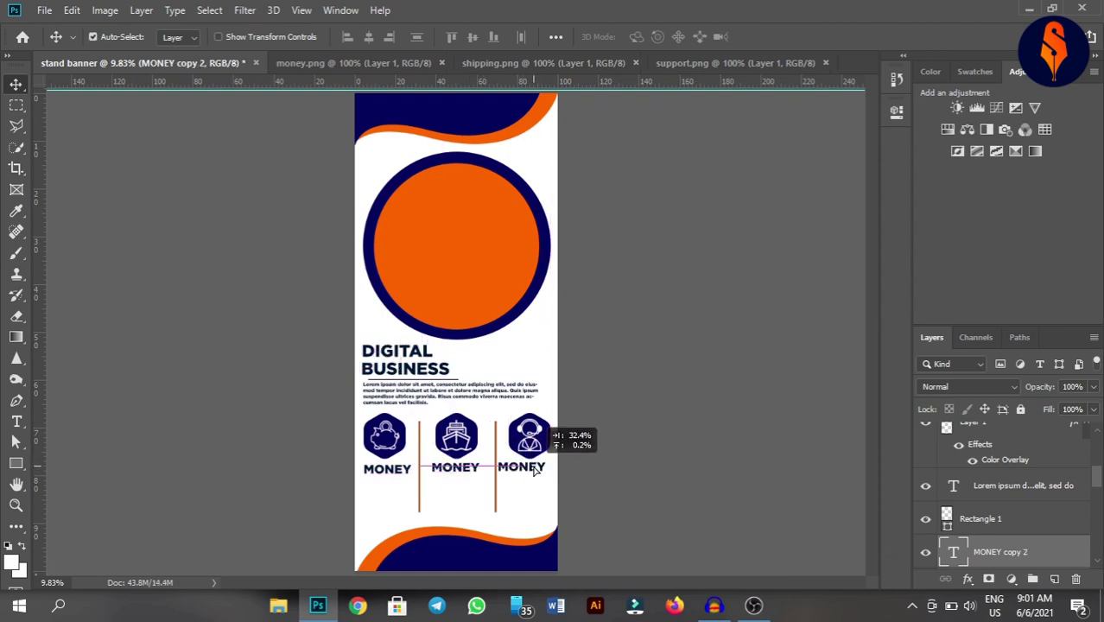
drag(538, 464, 535, 469)
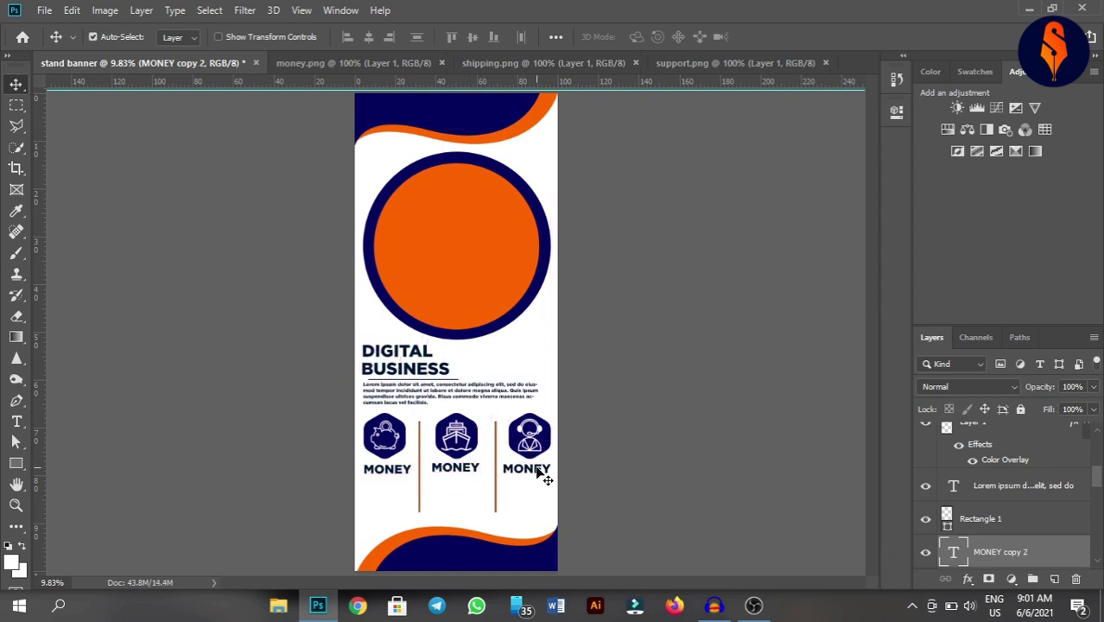
- Change the middle MONEY caption to SHIPPING and centre it under the ship icon
double_click(449, 468)
key(BackSpace)
text(SHIPPING)
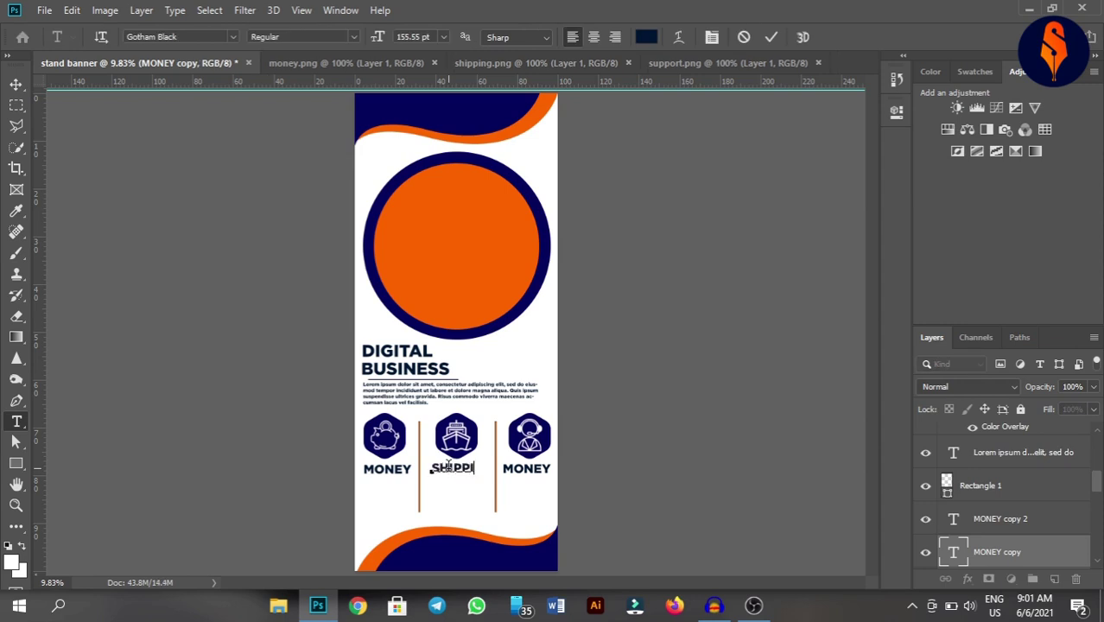
click(771, 36)
key(v)
drag(473, 473, 470, 473)
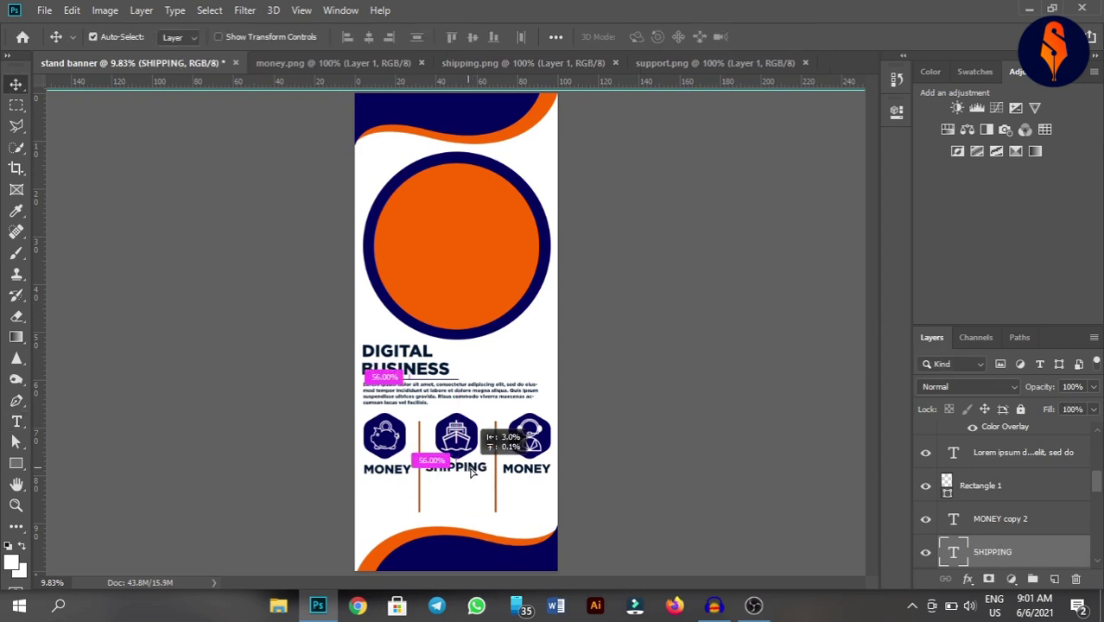
- Change the right MONEY caption to SUPPORT and align it with the other captions
double_click(537, 474)
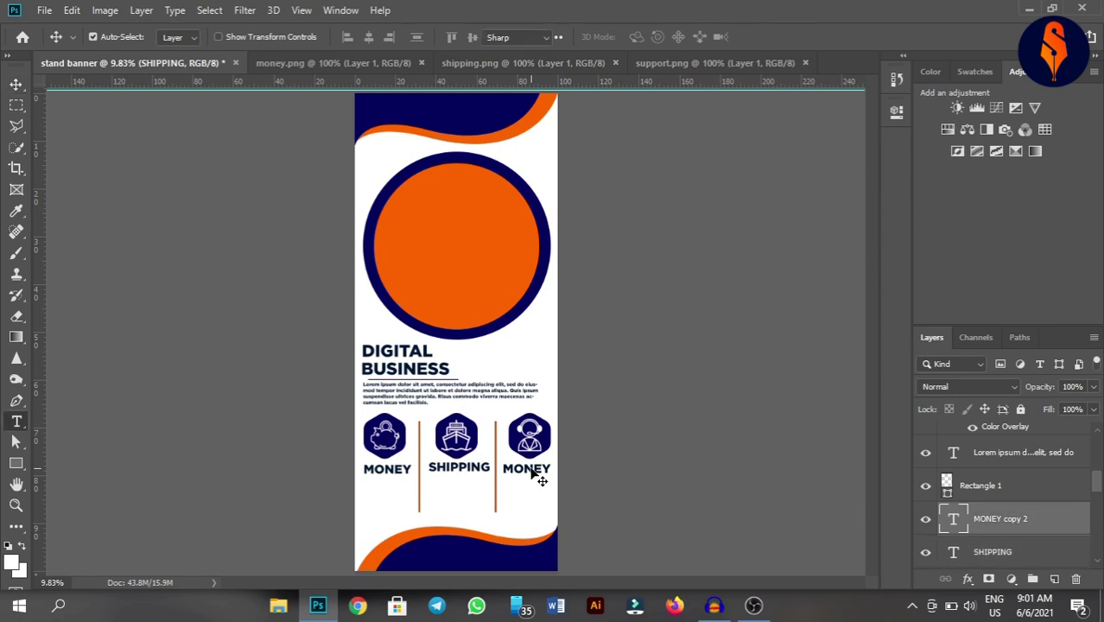
key(BackSpace)
text(SUPPORT)
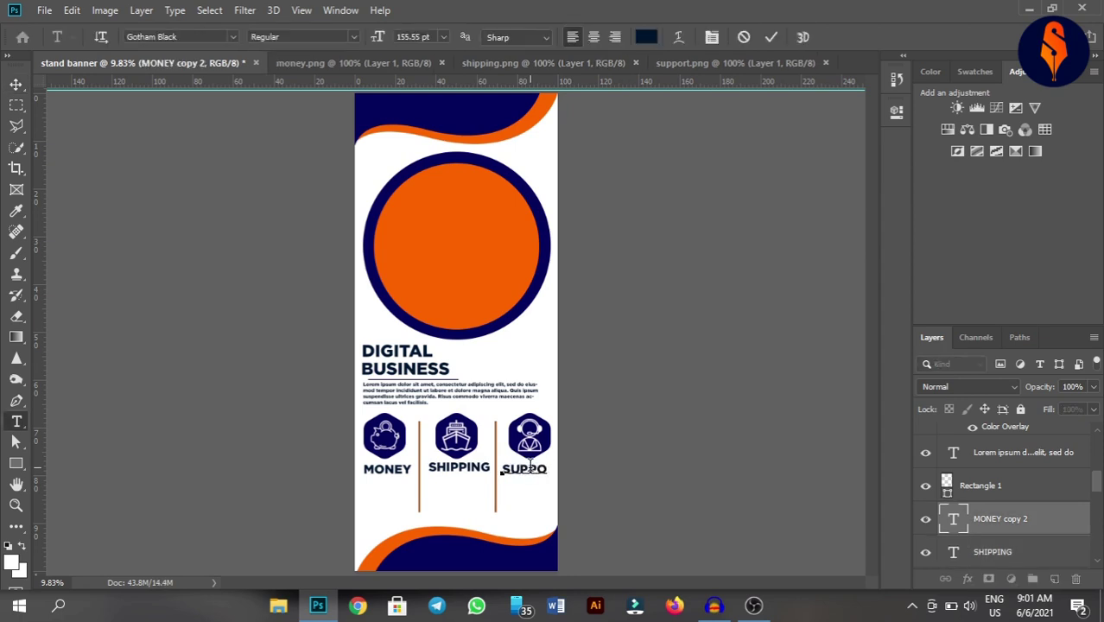
click(771, 37)
key(v)
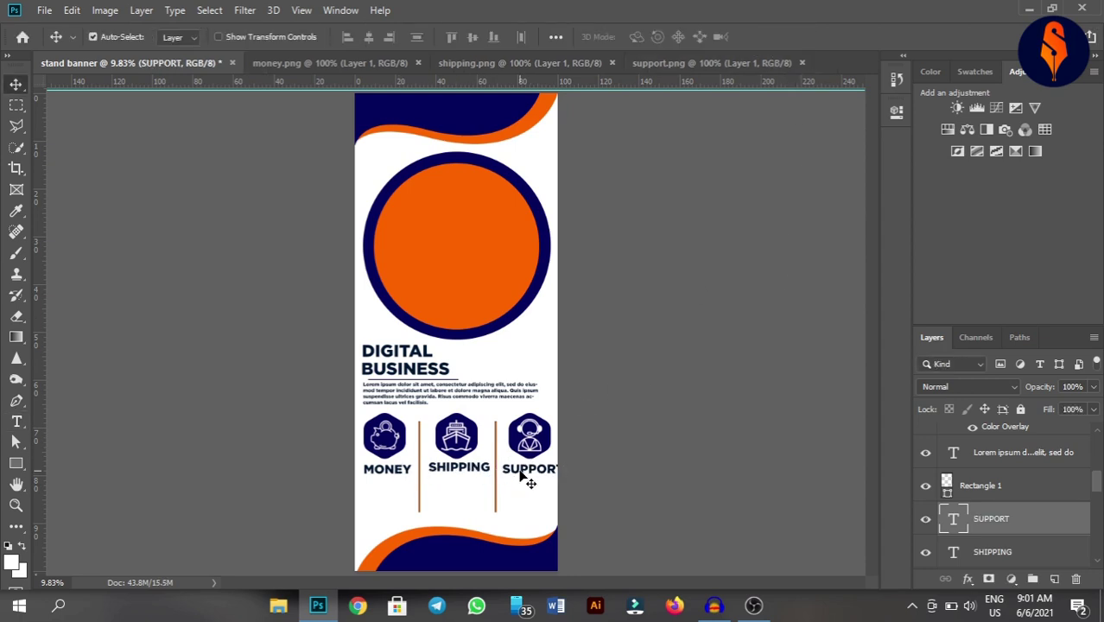
drag(530, 478, 516, 471)
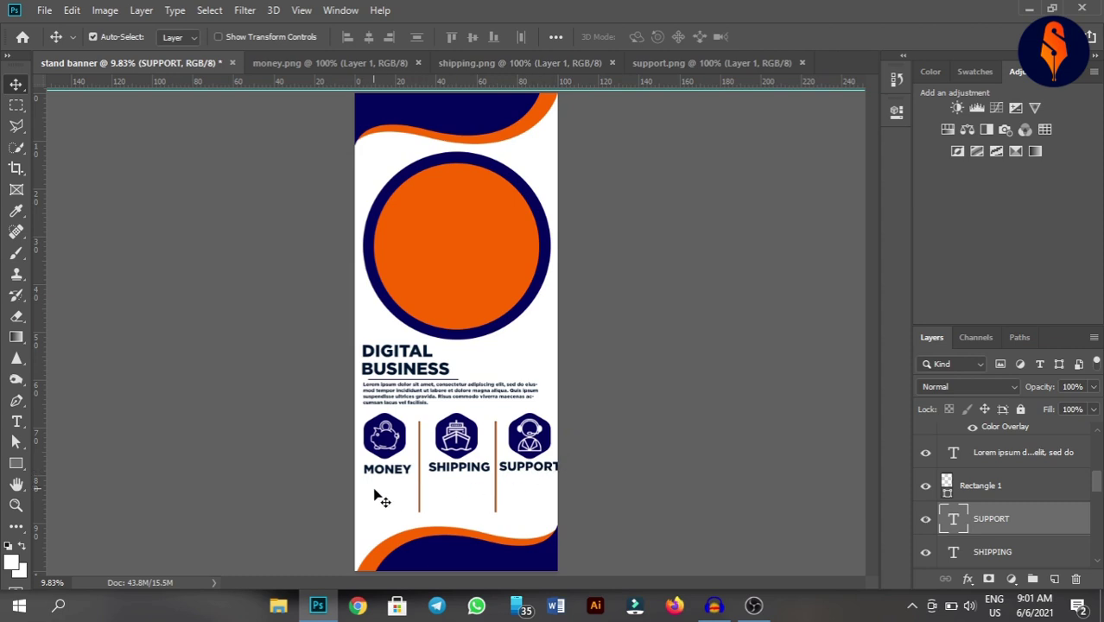
drag(375, 494, 397, 439)
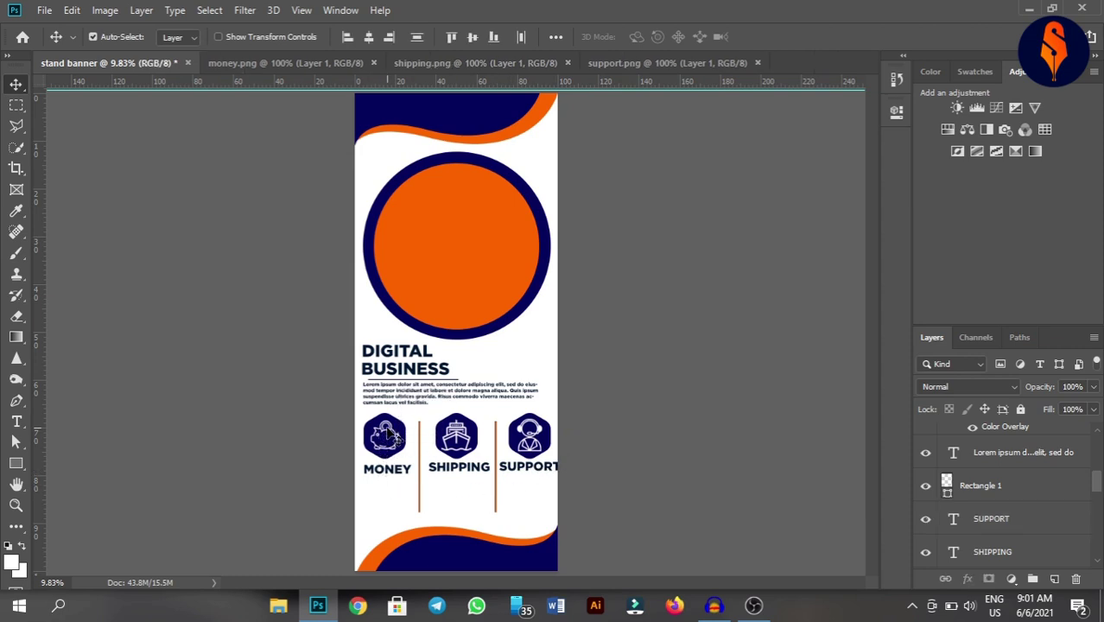
- Shift the SHIPPING icon, caption and left divider slightly left and down
click(397, 439)
drag(437, 497, 425, 440)
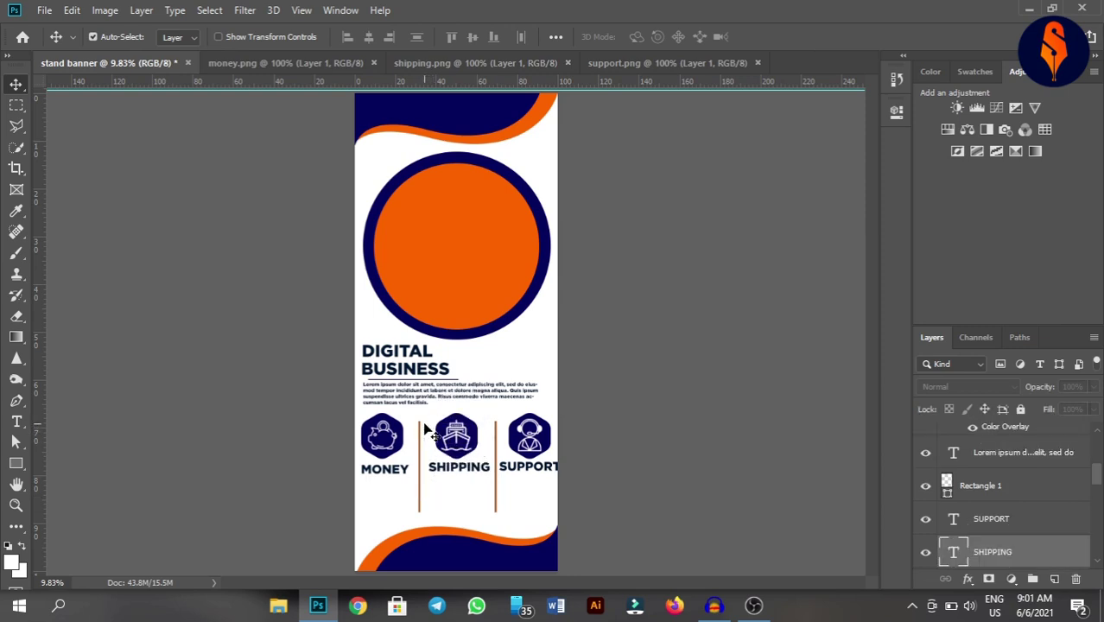
click(441, 508)
drag(416, 493, 461, 447)
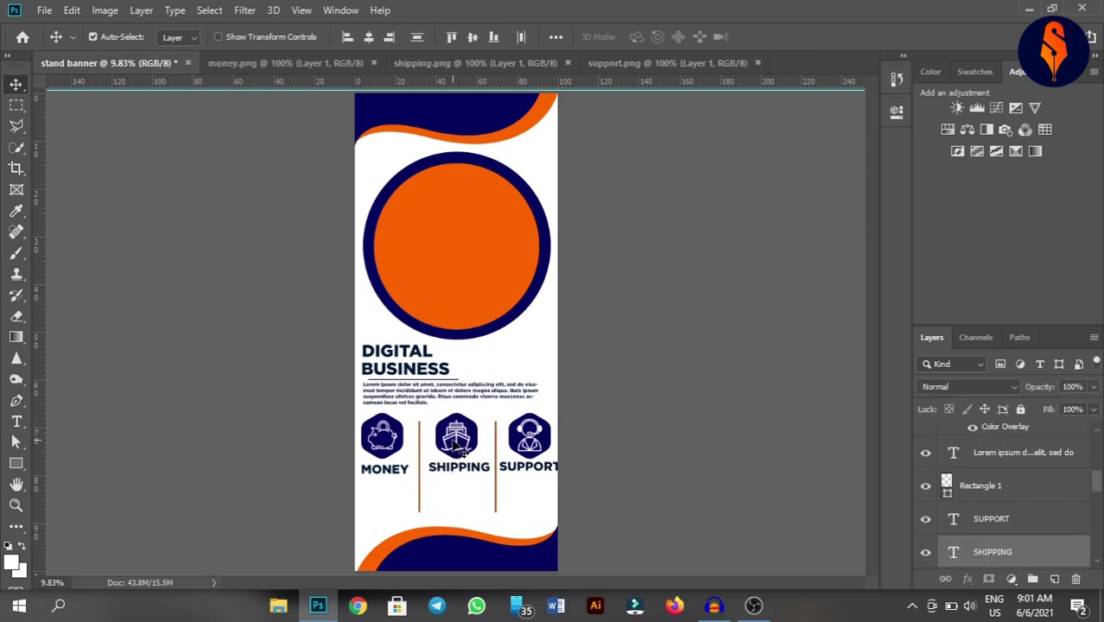
key(shift+Left)
key(shift+Left)
key(shift+Left)
key(shift+Left)
key(shift+Left)
key(shift+Left)
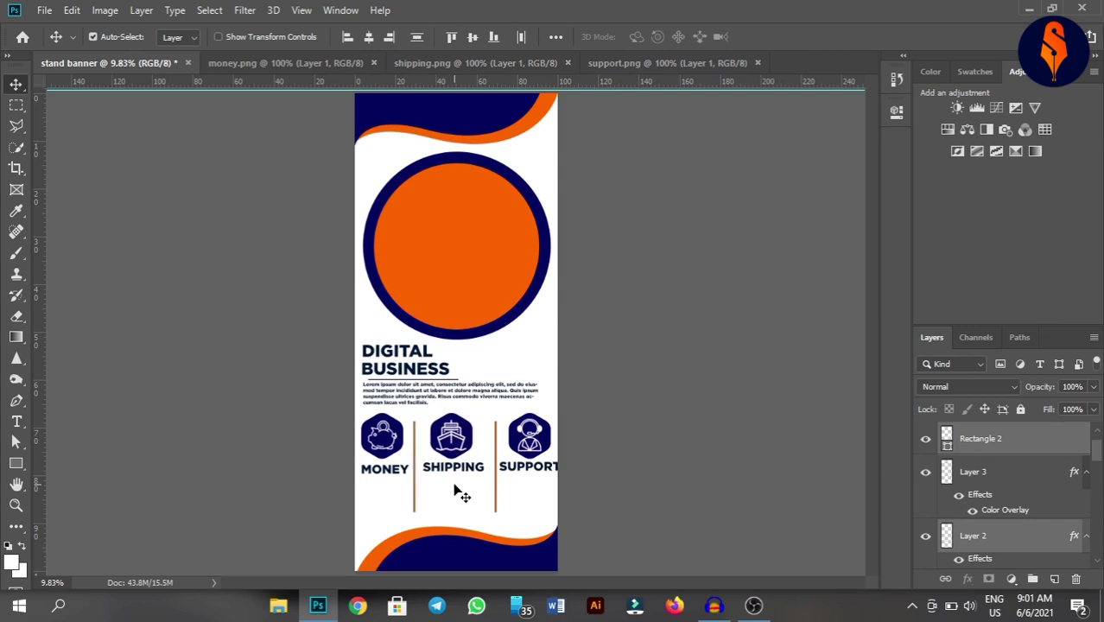
drag(448, 441, 445, 440)
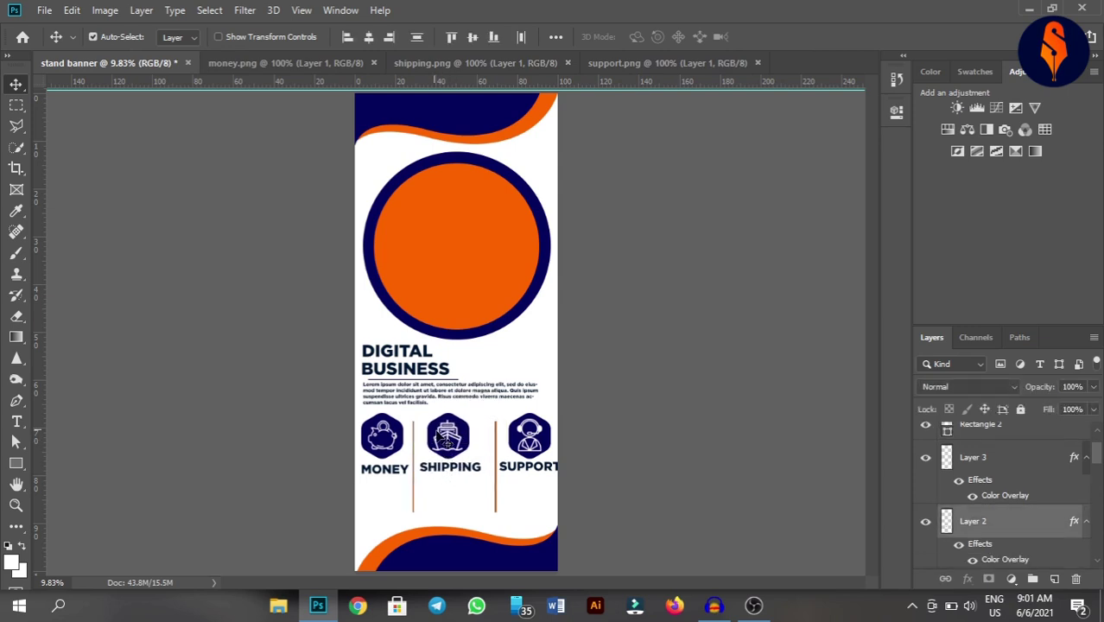
key(shift+Left)
key(shift+Left)
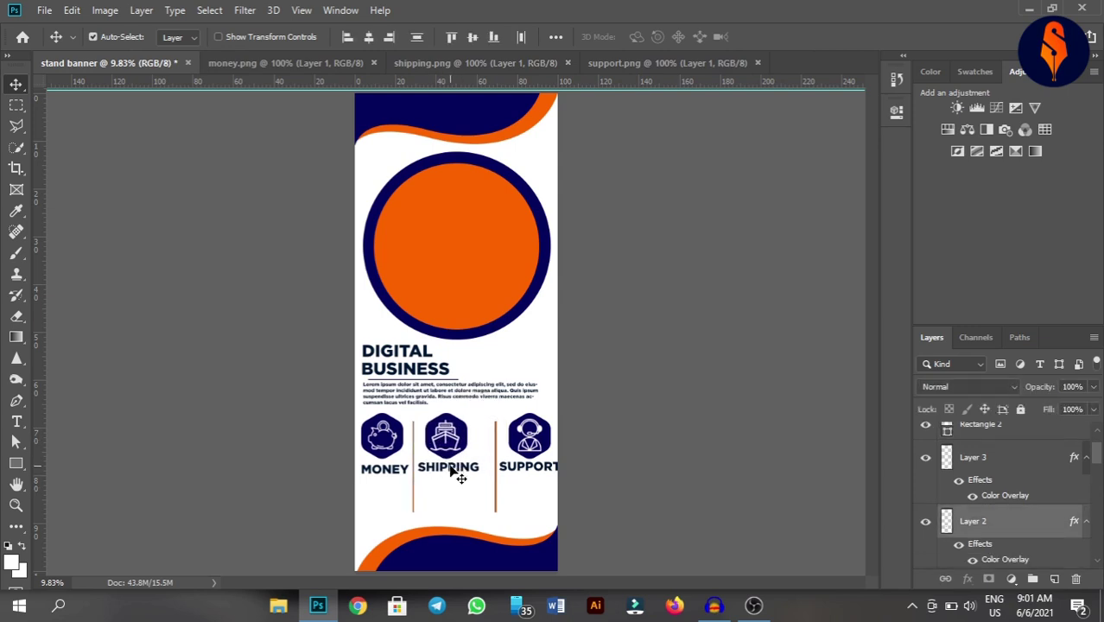
drag(456, 471, 450, 469)
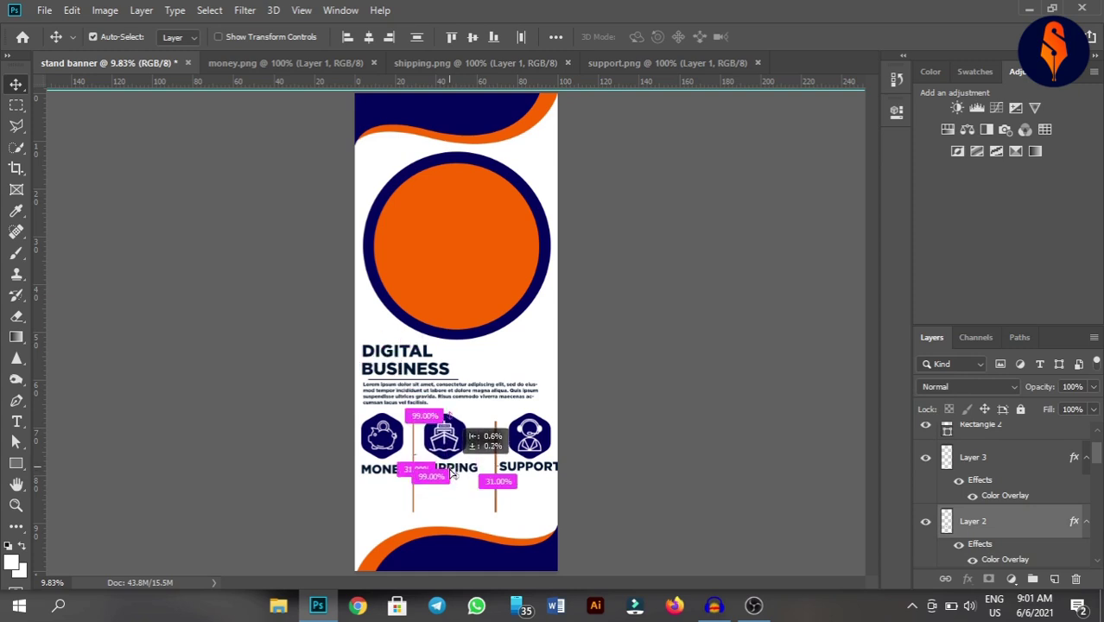
drag(450, 471, 455, 475)
click(453, 477)
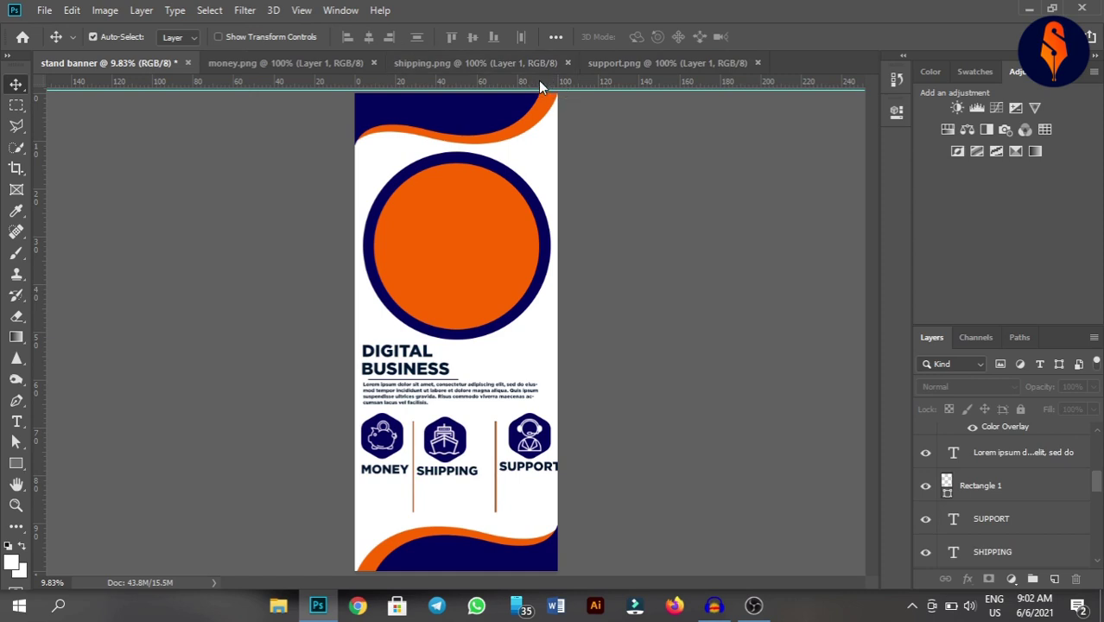
- Add a horizontal guide near the banner top and toggle the rulers off and on
drag(539, 83, 553, 87)
key(ctrl+r)
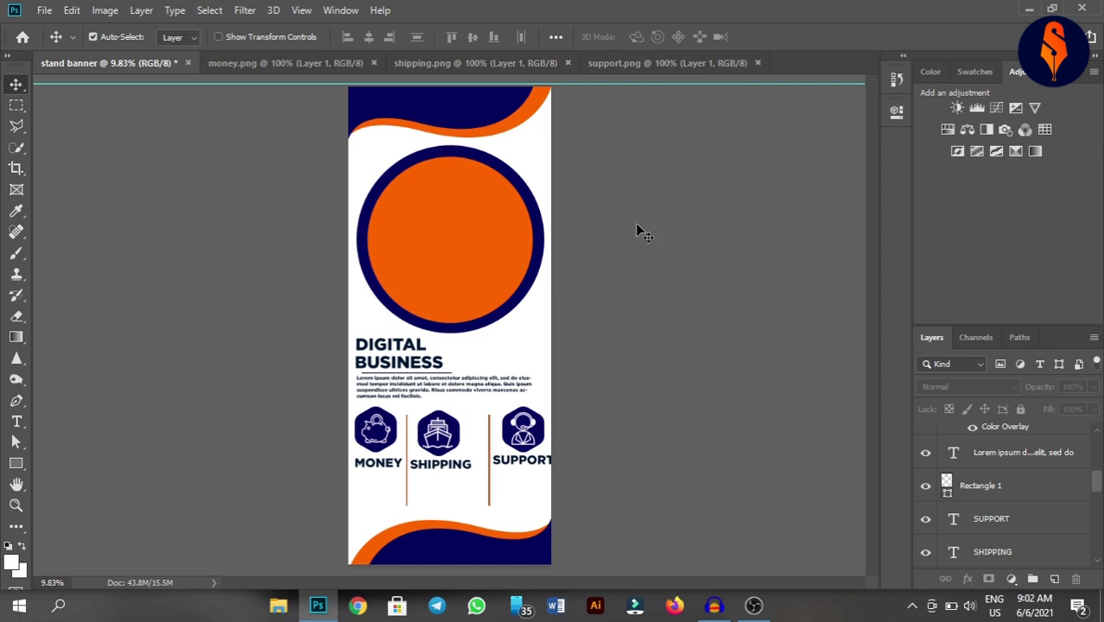
key(ctrl+r)
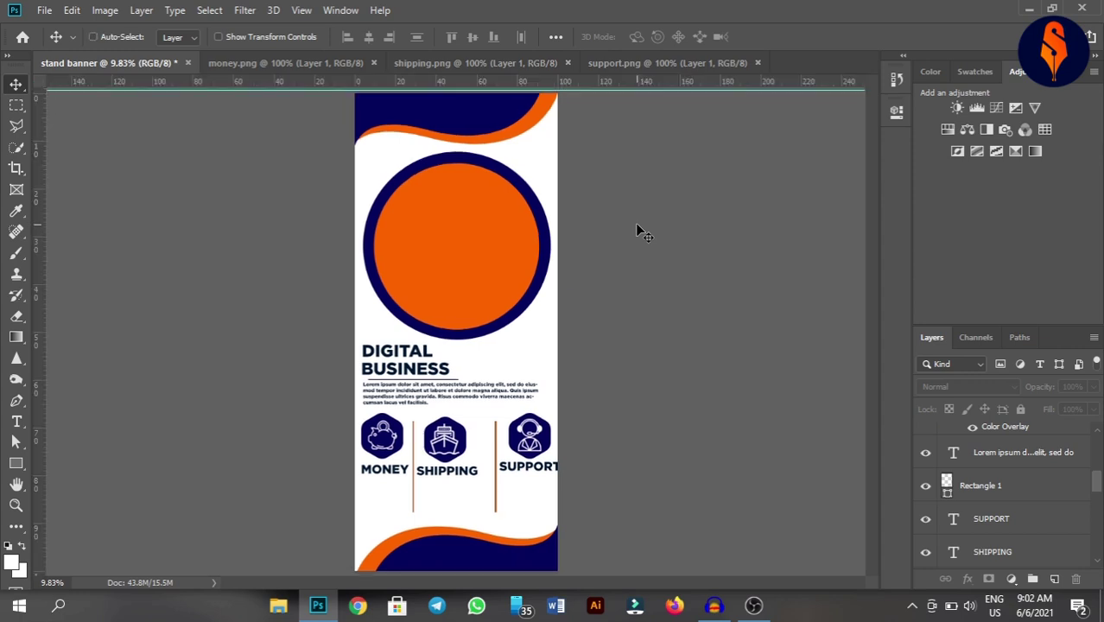
key(ctrl+r)
click(303, 11)
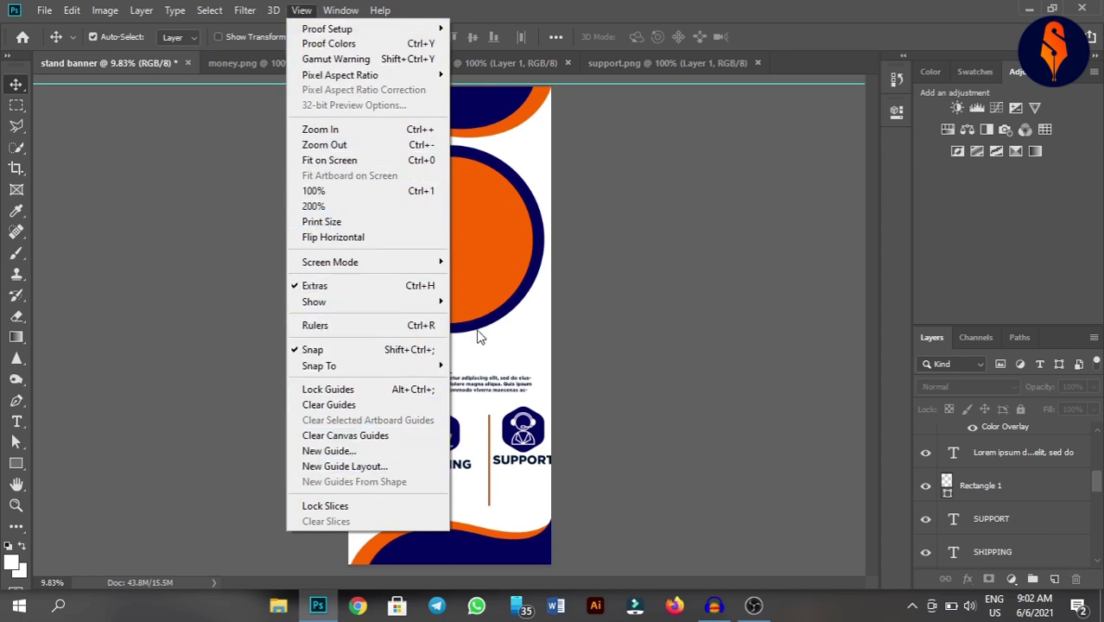
- Place a horizontal guide along the icon labels and nudge the SHIPPING icon up into line
click(365, 329)
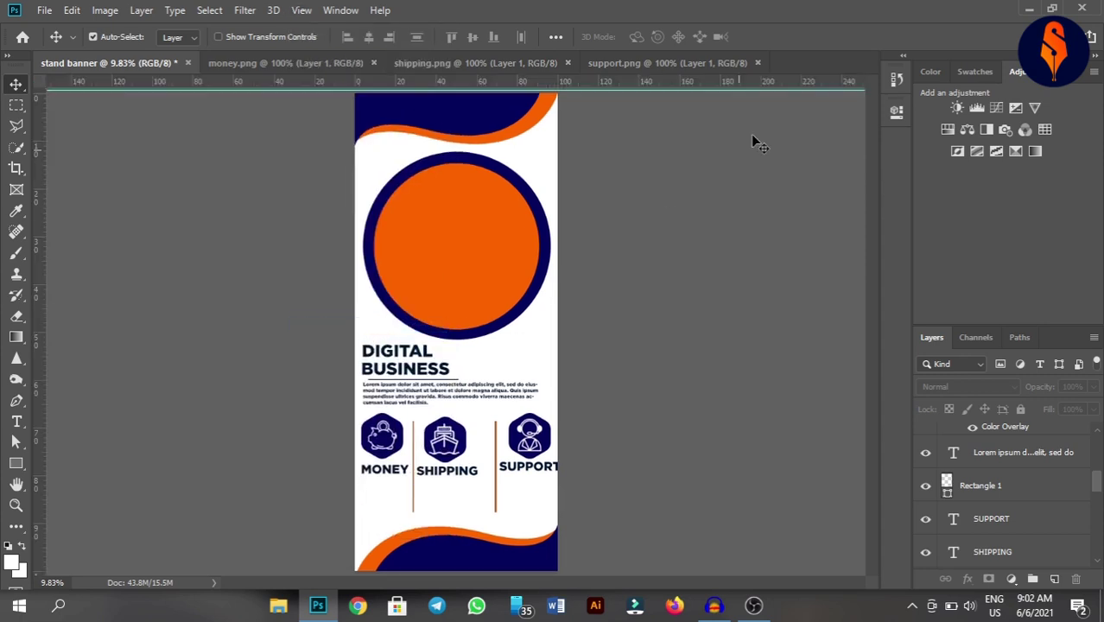
drag(547, 82, 586, 455)
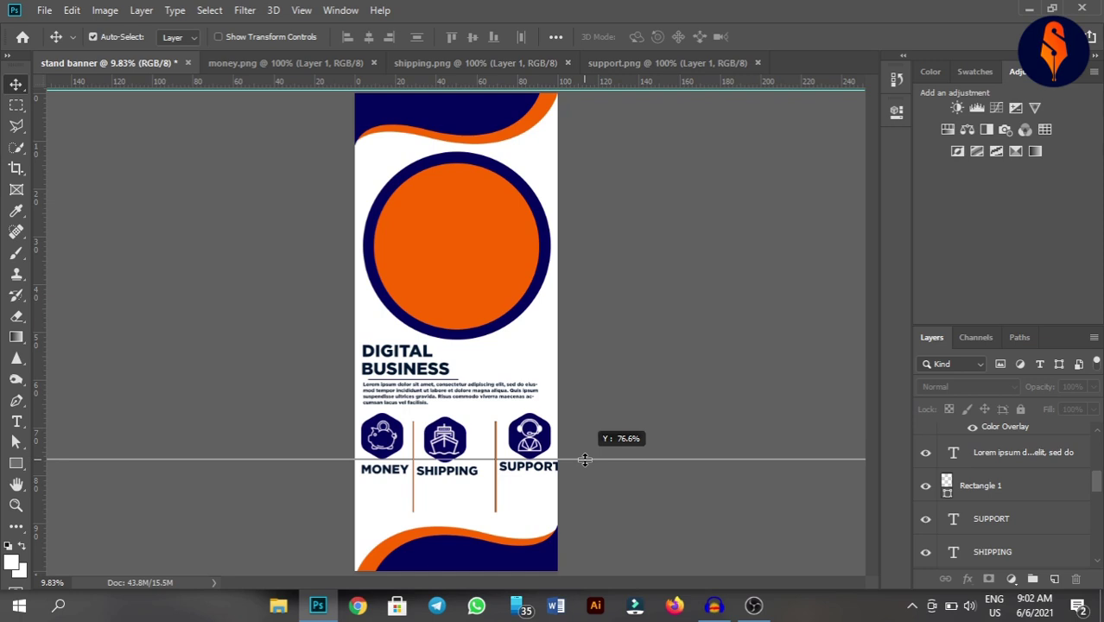
drag(585, 461, 585, 460)
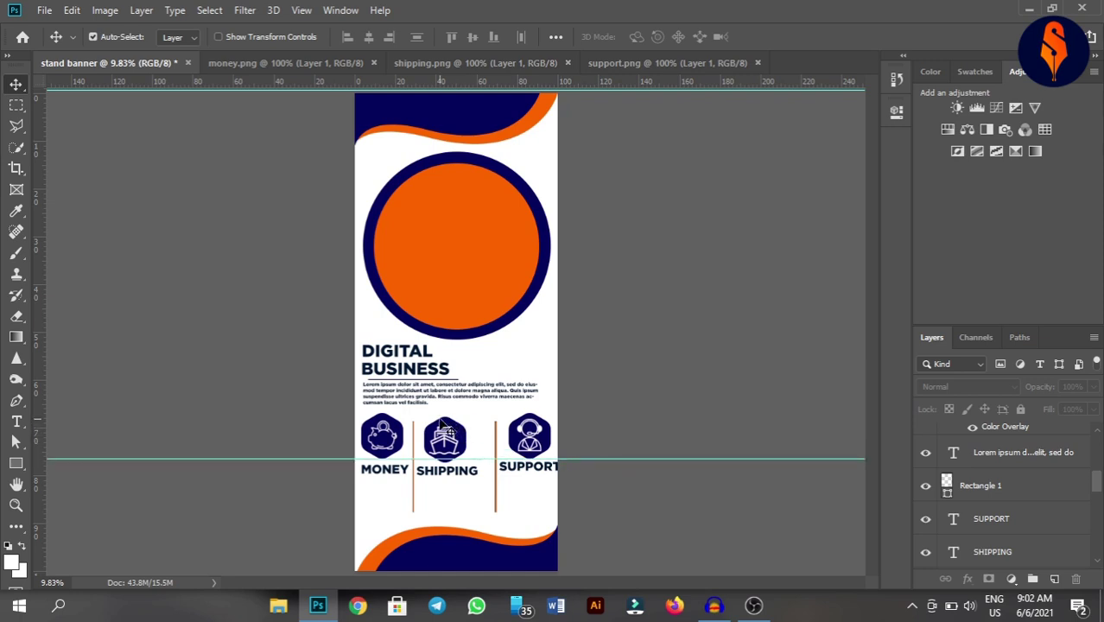
click(455, 451)
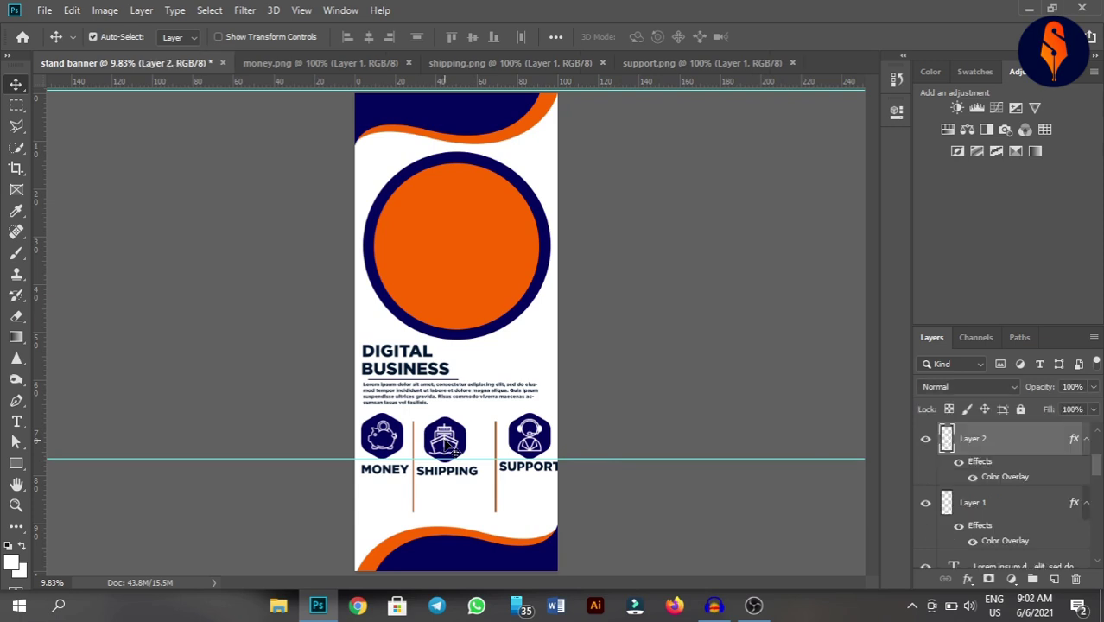
mouse_move(477, 434)
mouse_down()
mouse_move(440, 424)
mouse_move(471, 451)
mouse_up()
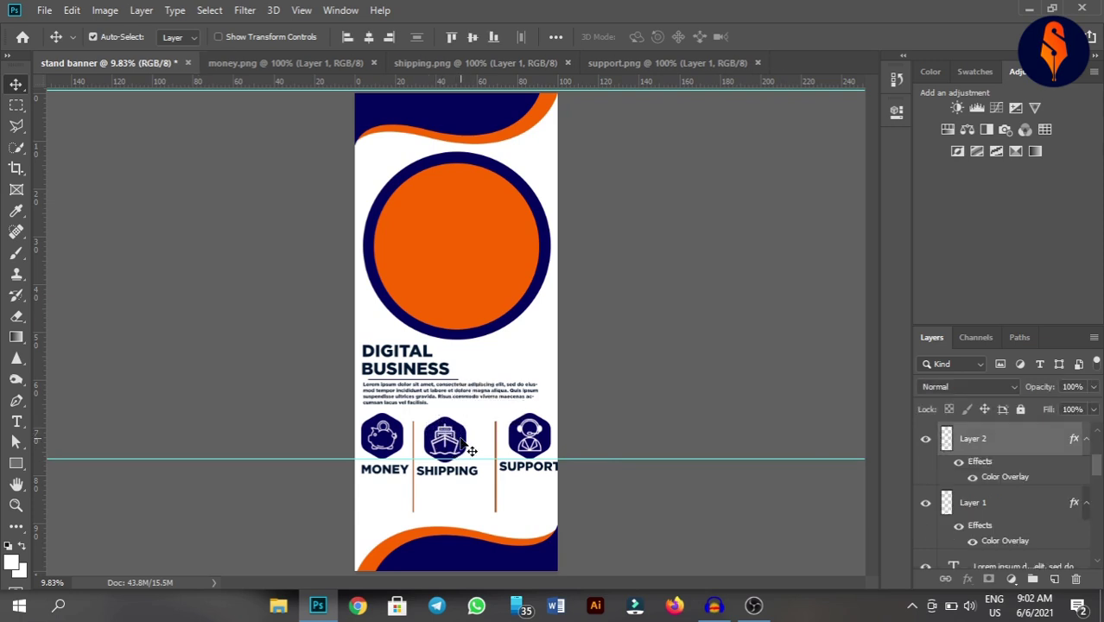
key(shift+Up)
key(shift+Up)
key(shift+Up)
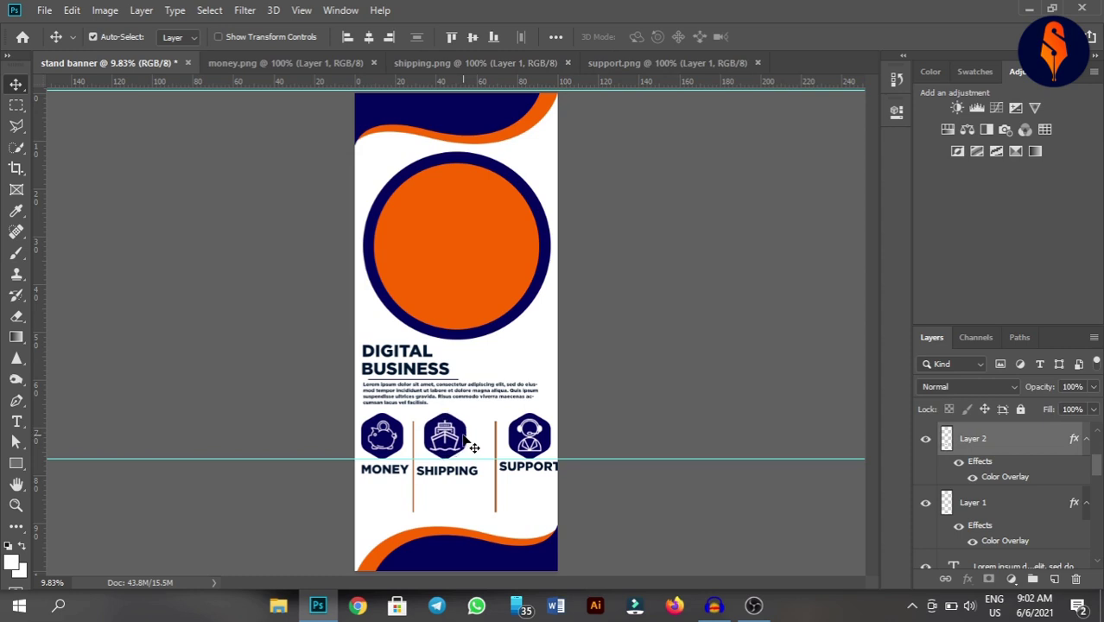
click(697, 369)
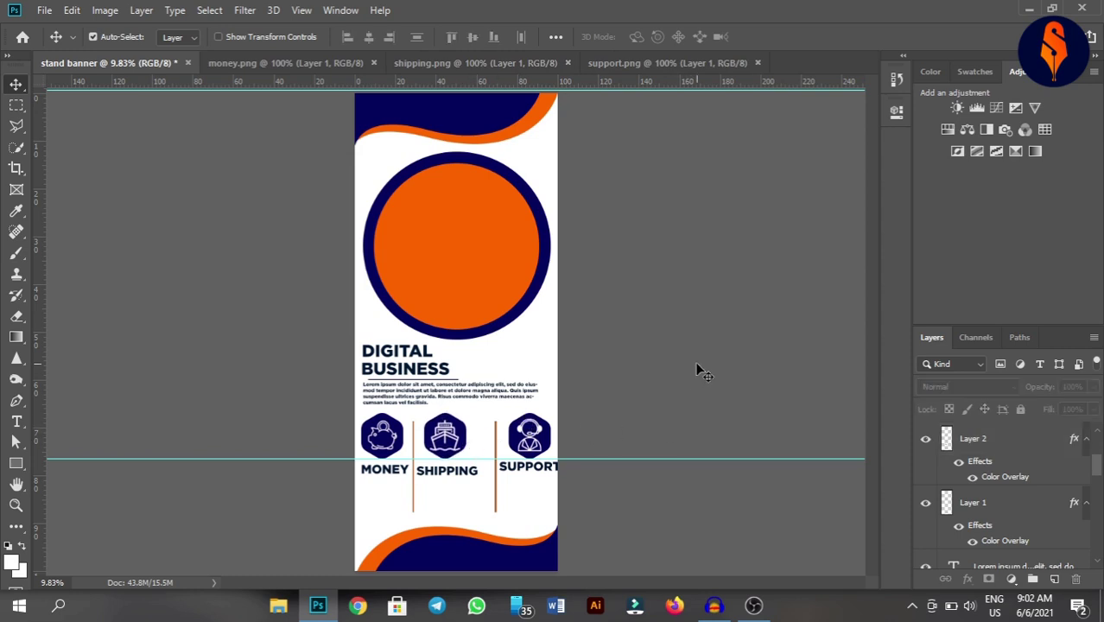
- Remove the guide and move the SHIPPING label level with MONEY
drag(667, 457, 680, 74)
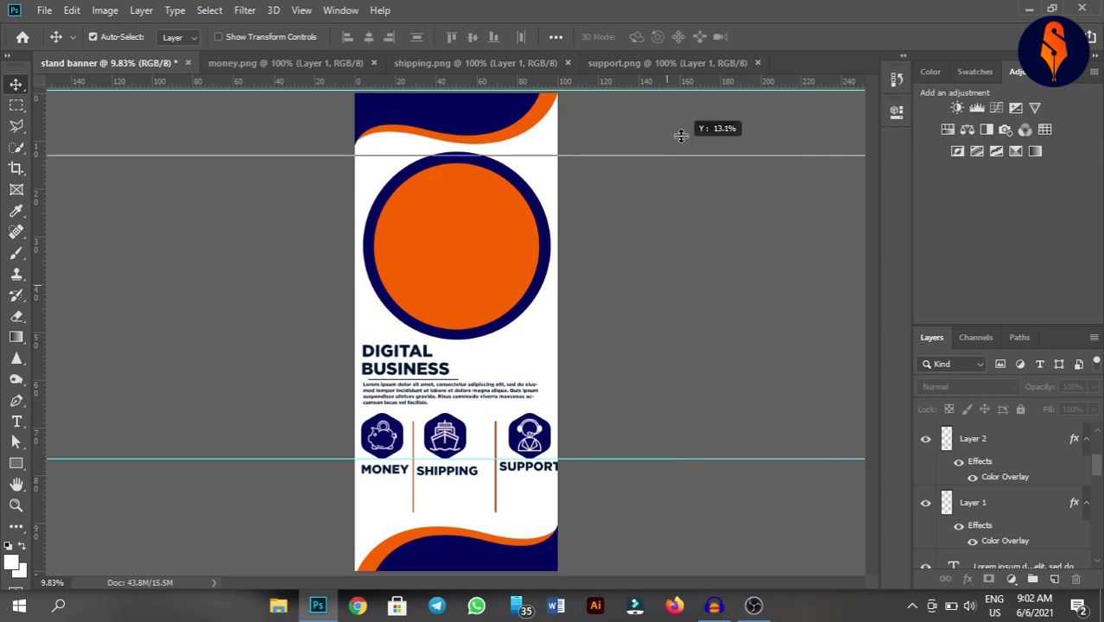
click(464, 478)
drag(464, 478, 493, 429)
click(483, 500)
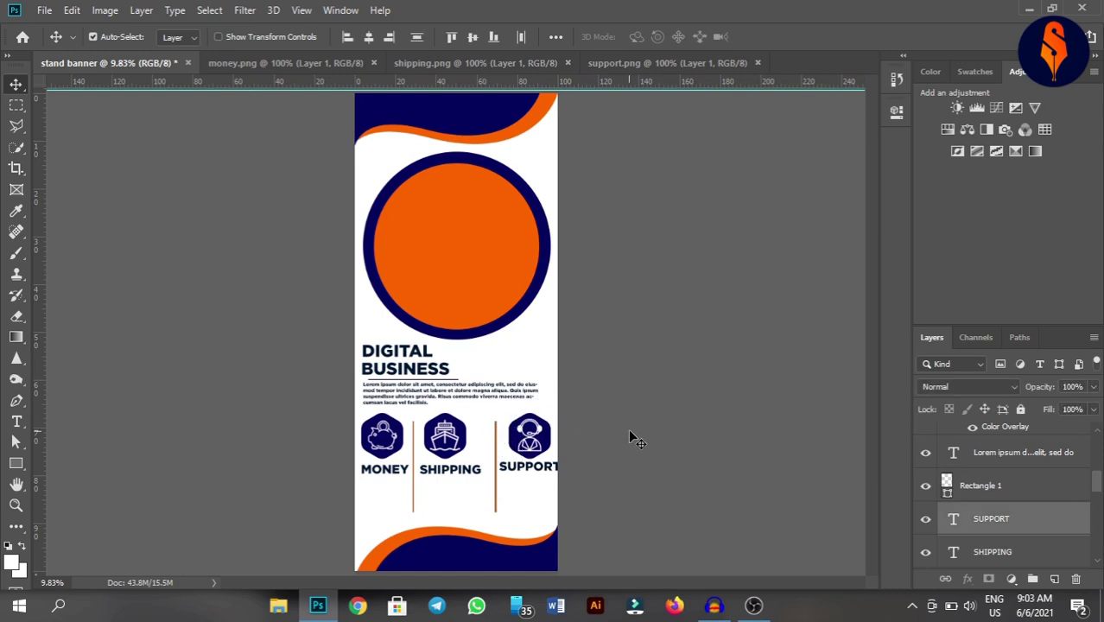
- Shift the SUPPORT group left, tweak the SHIPPING icon, and move the Lorem ipsum body text slightly
key(shift+Left)
key(shift+Left)
key(shift+Left)
key(shift+Left)
key(shift+Left)
key(shift+Left)
key(shift+Left)
key(shift+Left)
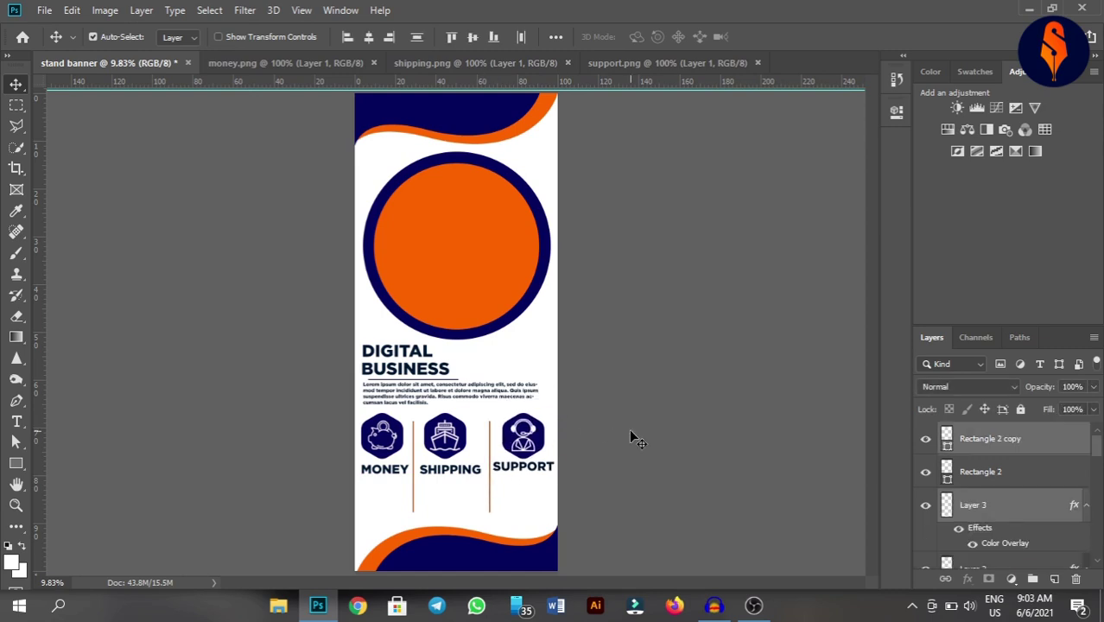
drag(529, 470, 529, 471)
click(664, 464)
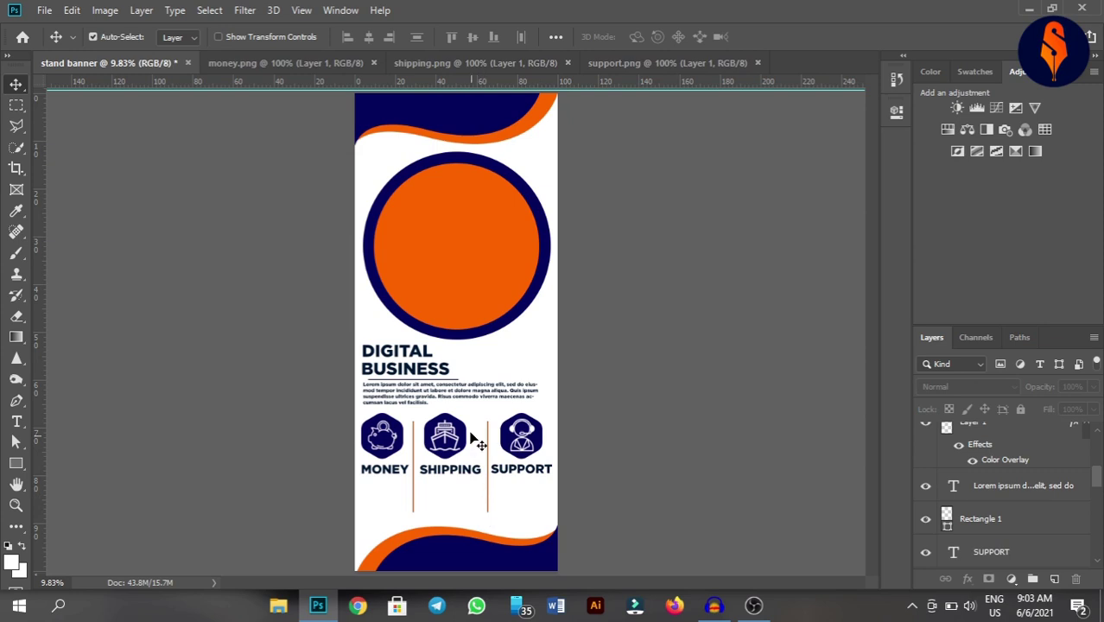
click(407, 400)
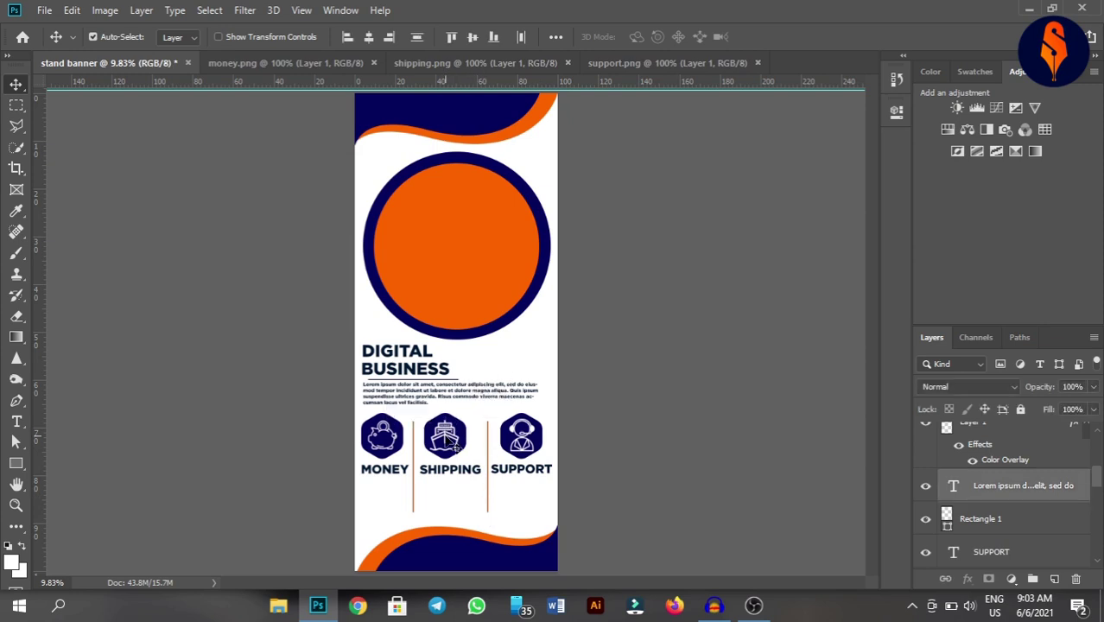
drag(444, 439, 451, 440)
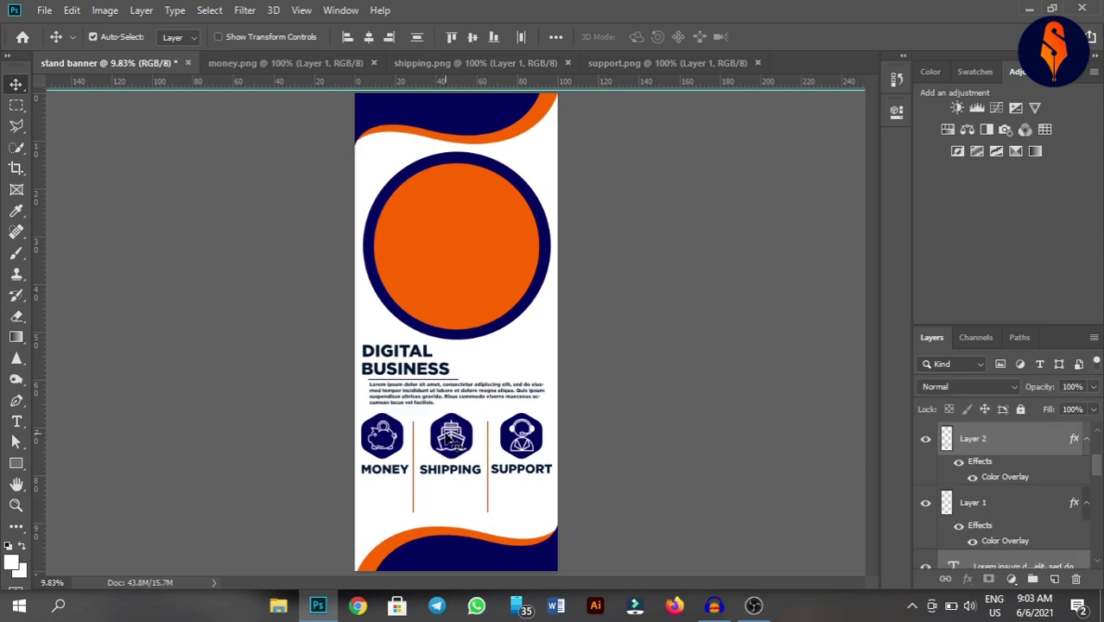
click(644, 391)
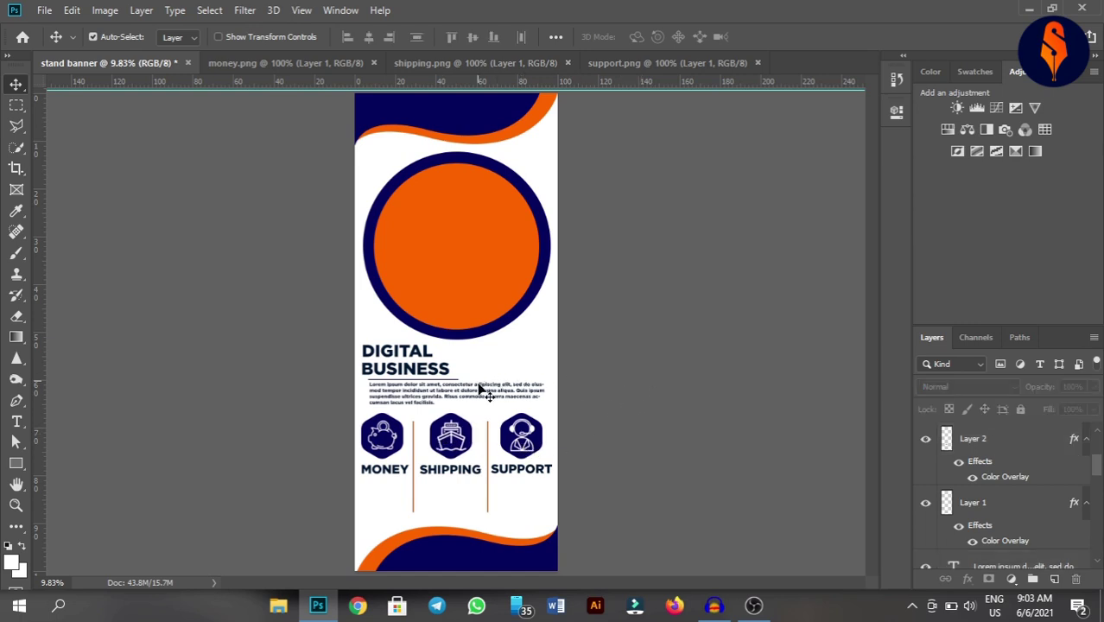
drag(479, 387, 478, 400)
click(564, 422)
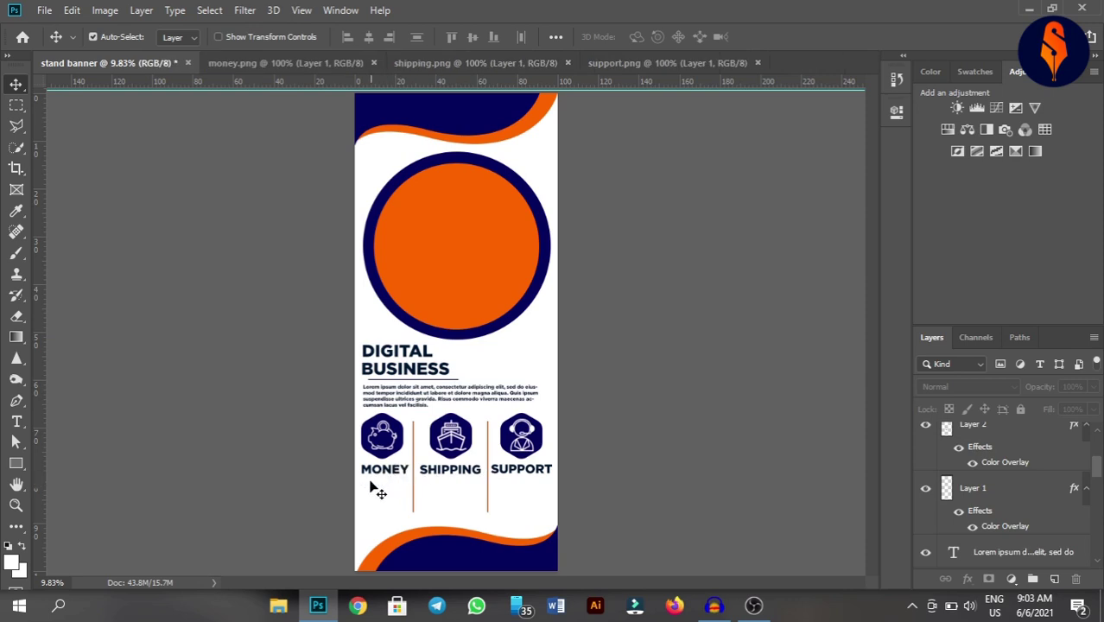
- Shift the whole icon row with captions and dividers right to centre it on the banner
drag(375, 484, 563, 443)
key(shift+Right)
key(shift+Right)
key(shift+Right)
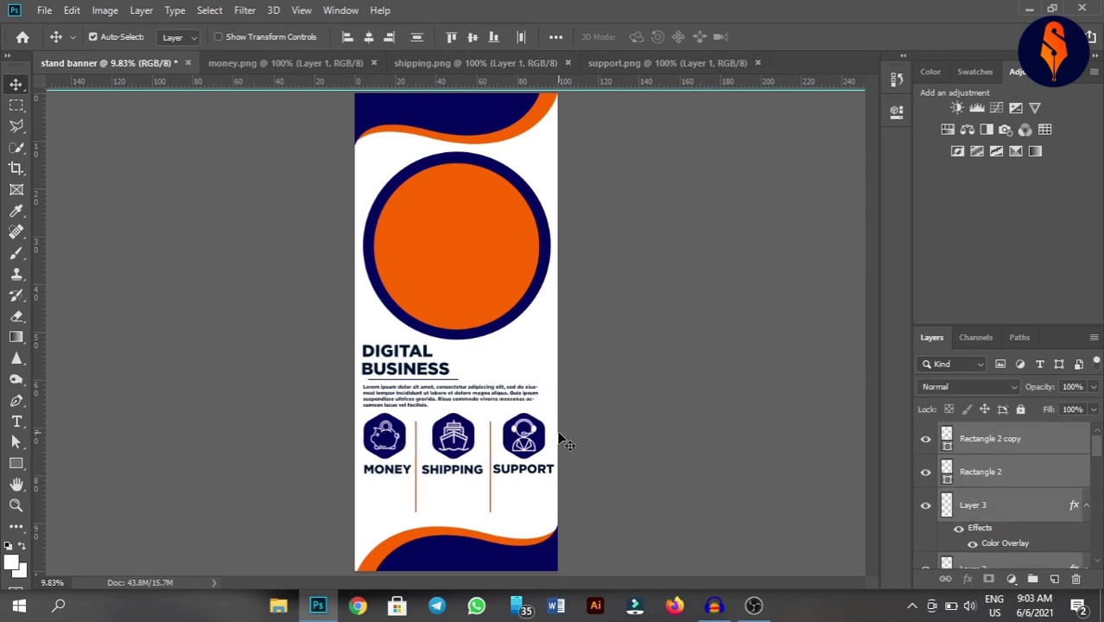
key(shift+Right)
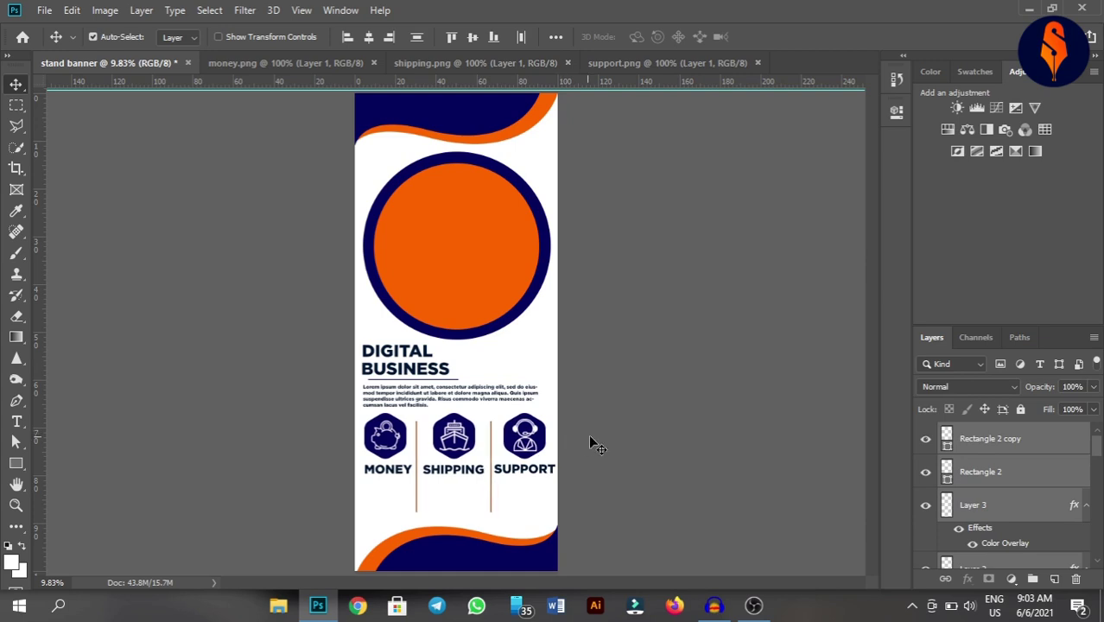
click(596, 443)
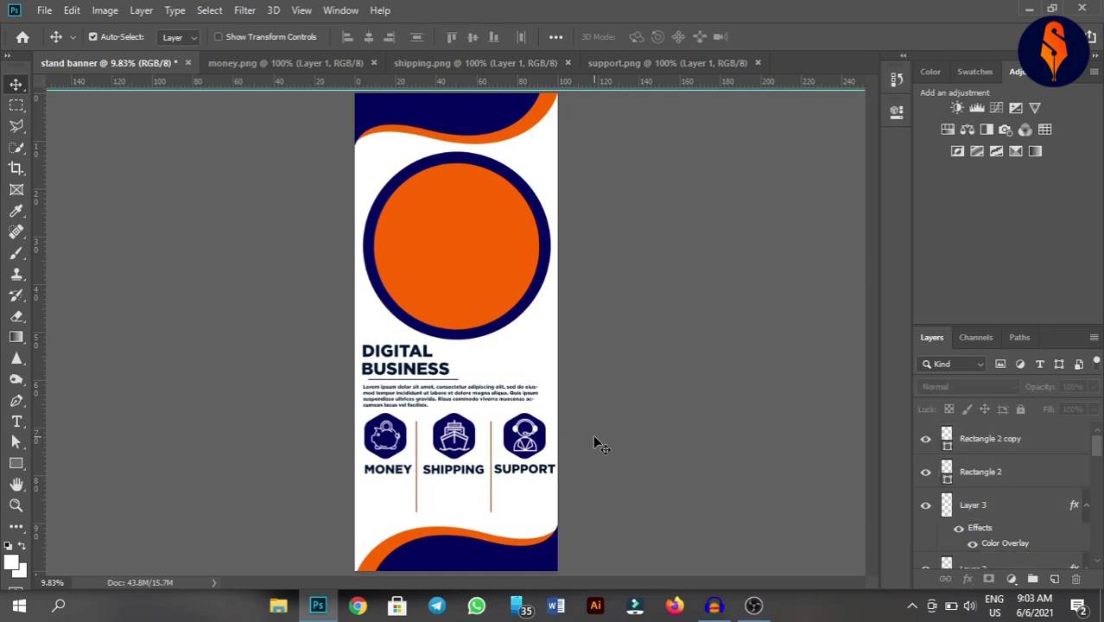
- Add a placeholder paragraph text box under MONEY at about 5.1 pt
click(15, 420)
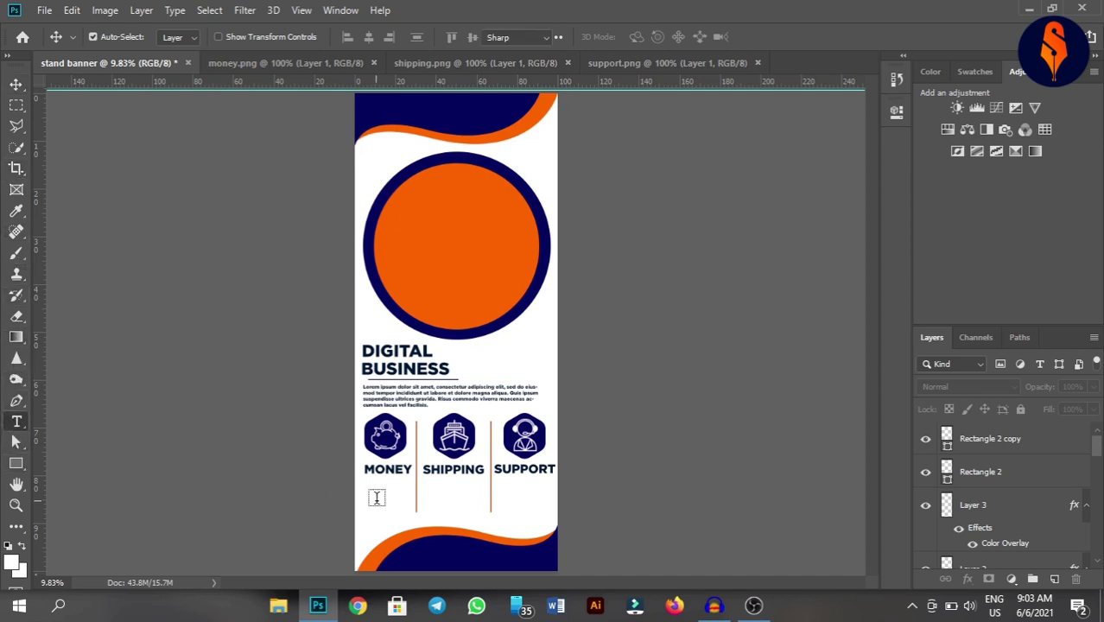
drag(368, 481, 406, 513)
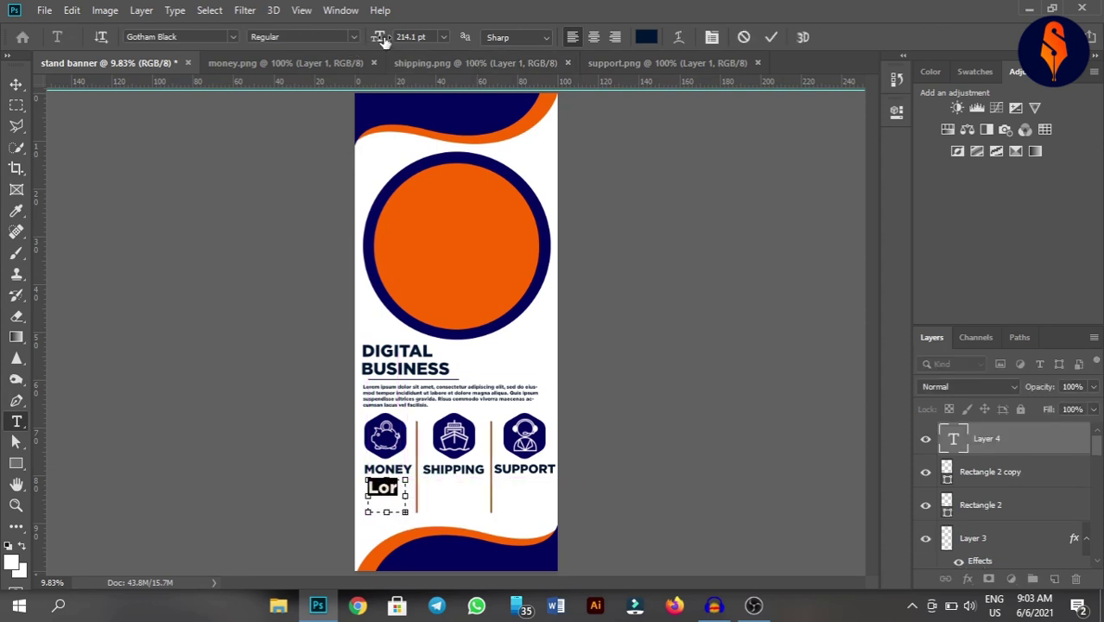
drag(383, 41, 284, 54)
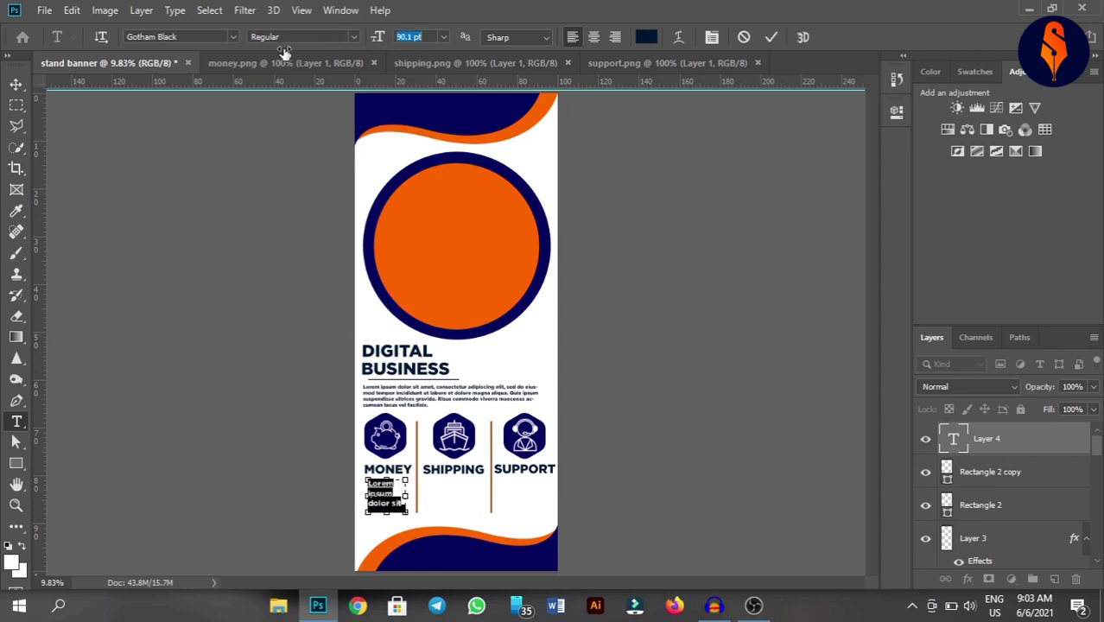
mouse_move(284, 54)
mouse_down()
mouse_move(220, 54)
mouse_move(241, 54)
mouse_up()
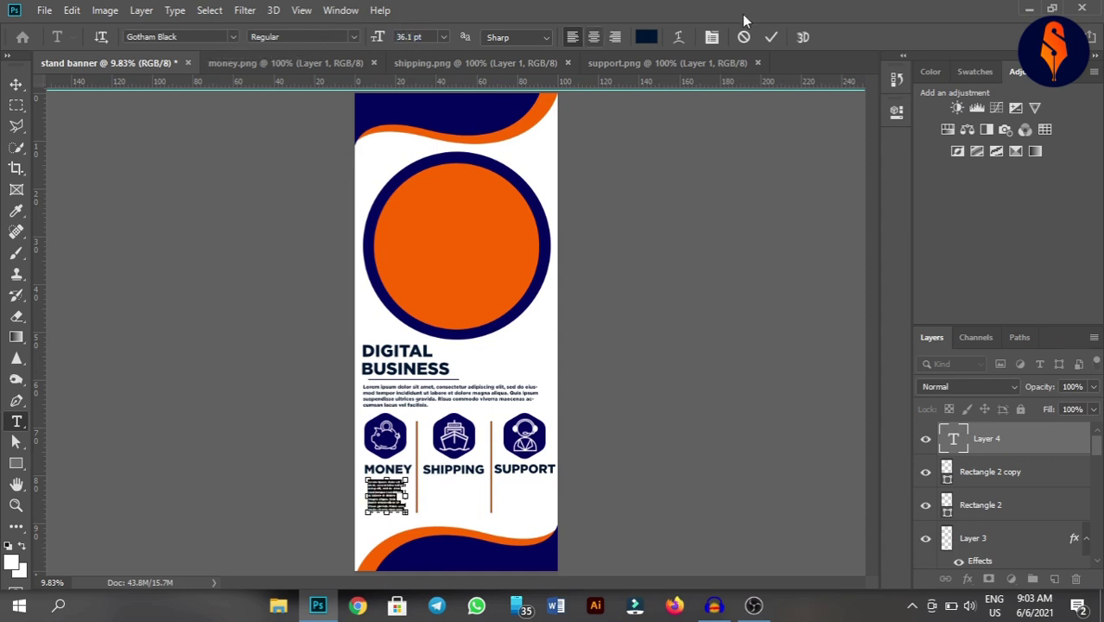
click(772, 37)
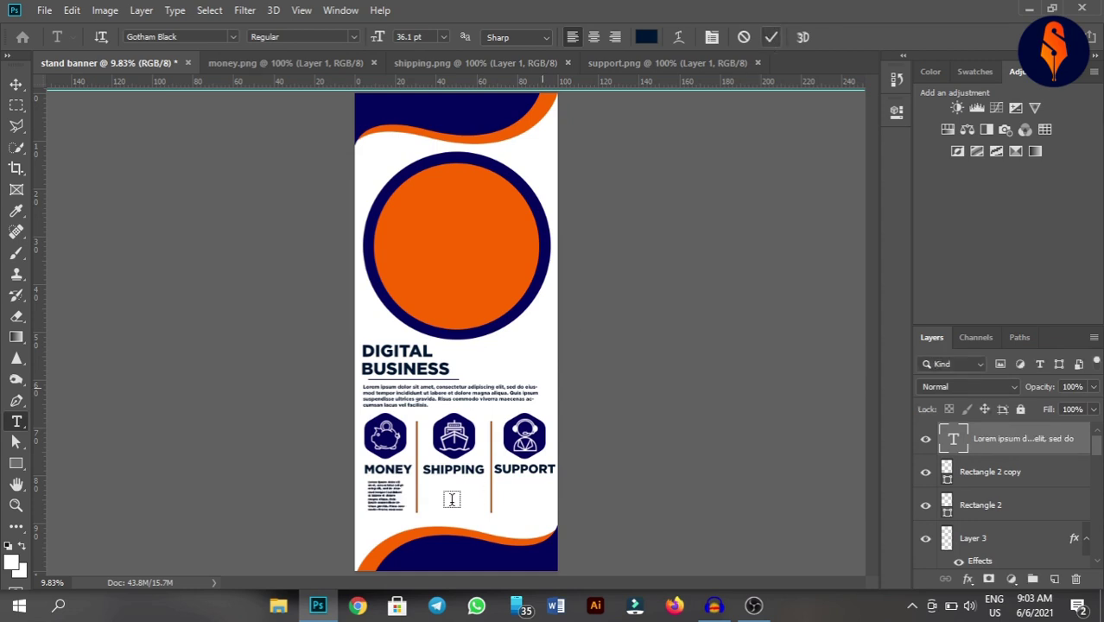
click(15, 84)
- Center-align the caption text and position it beneath the MONEY icon
double_click(389, 490)
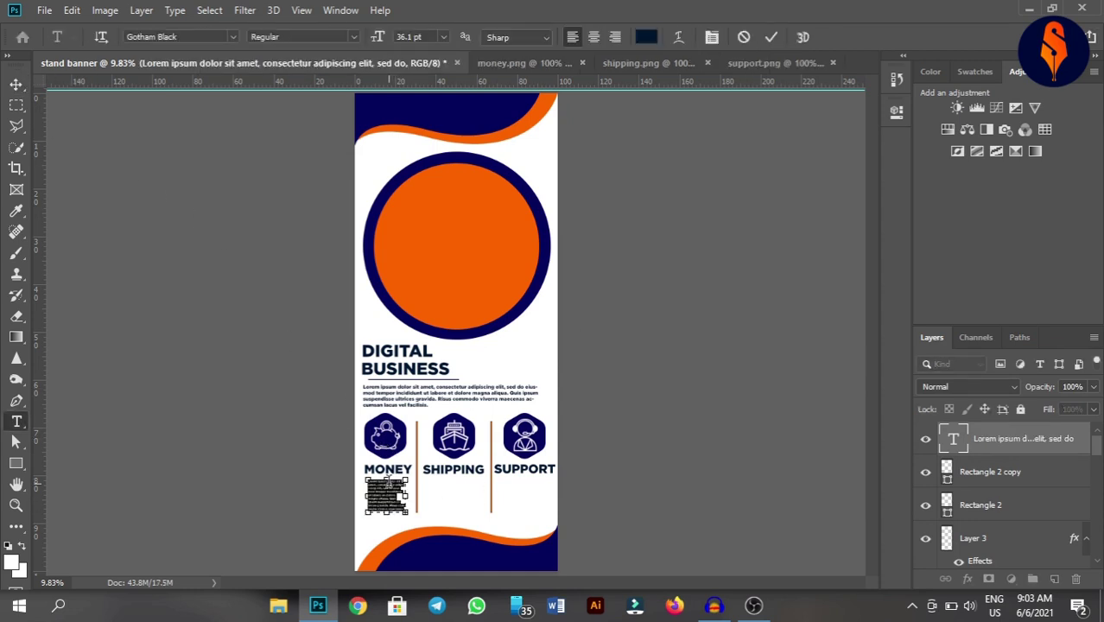
click(593, 36)
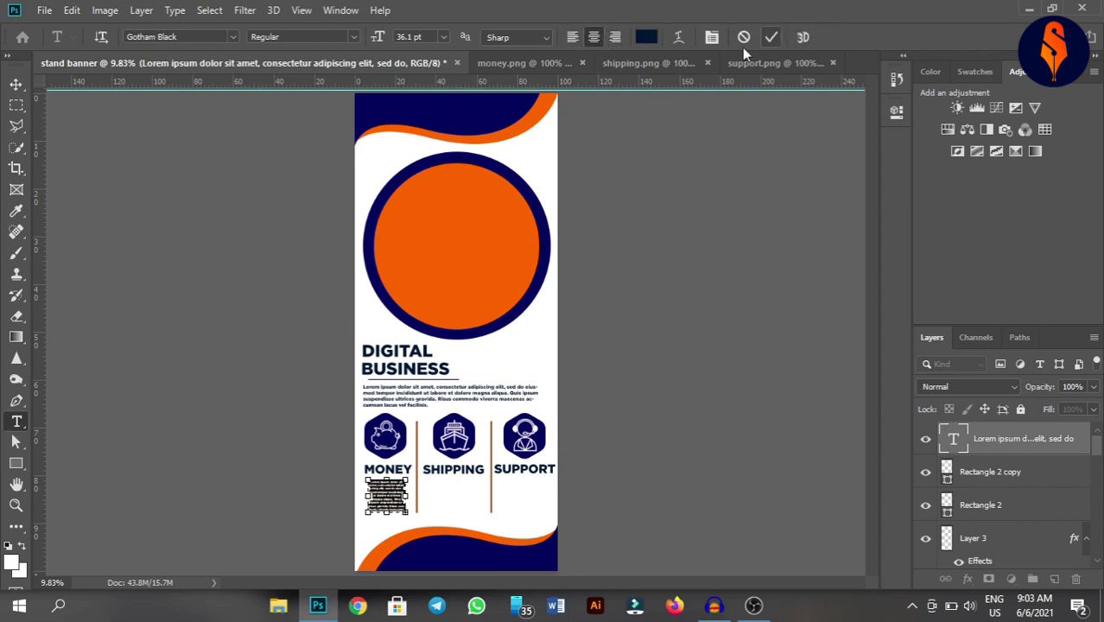
click(772, 36)
key(v)
drag(390, 496, 538, 495)
click(701, 464)
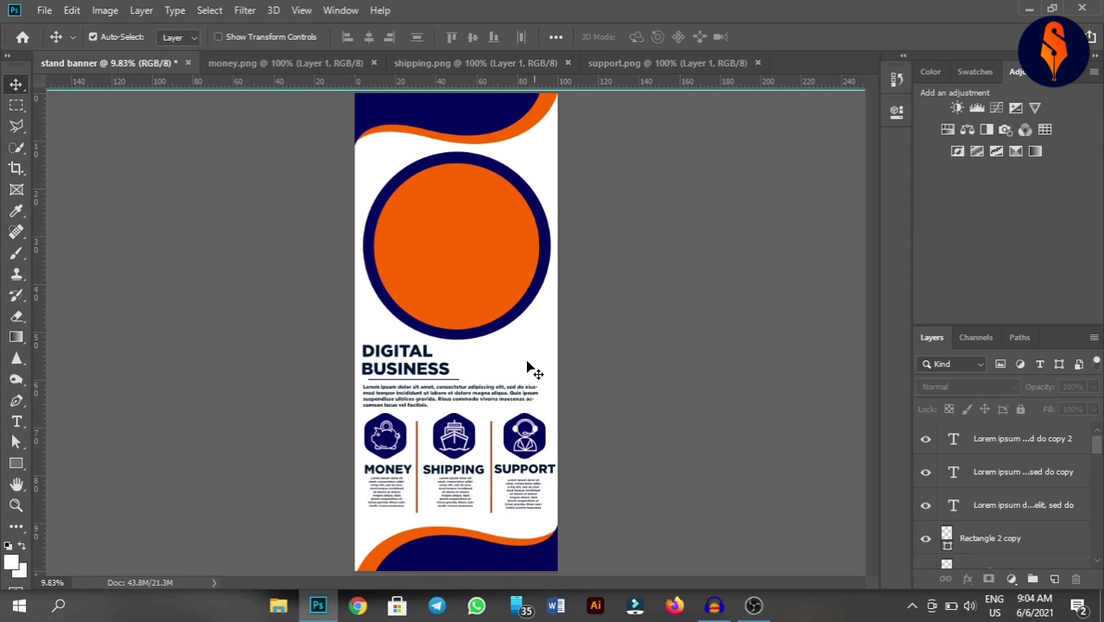
- Close the support.png, shipping.png and money.png documents
click(674, 63)
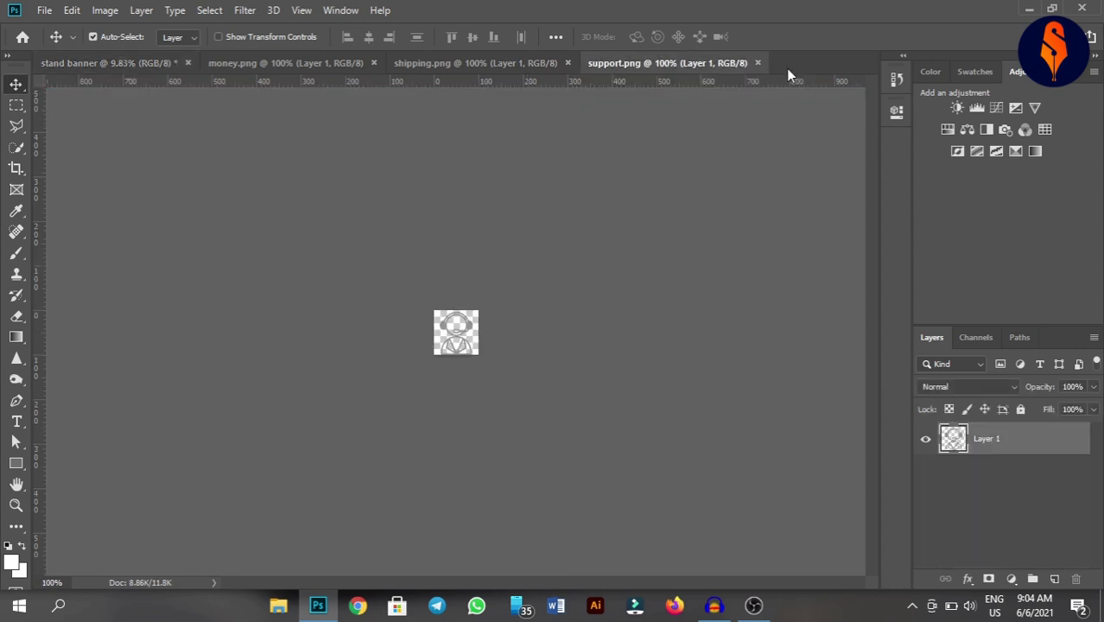
click(758, 63)
click(529, 58)
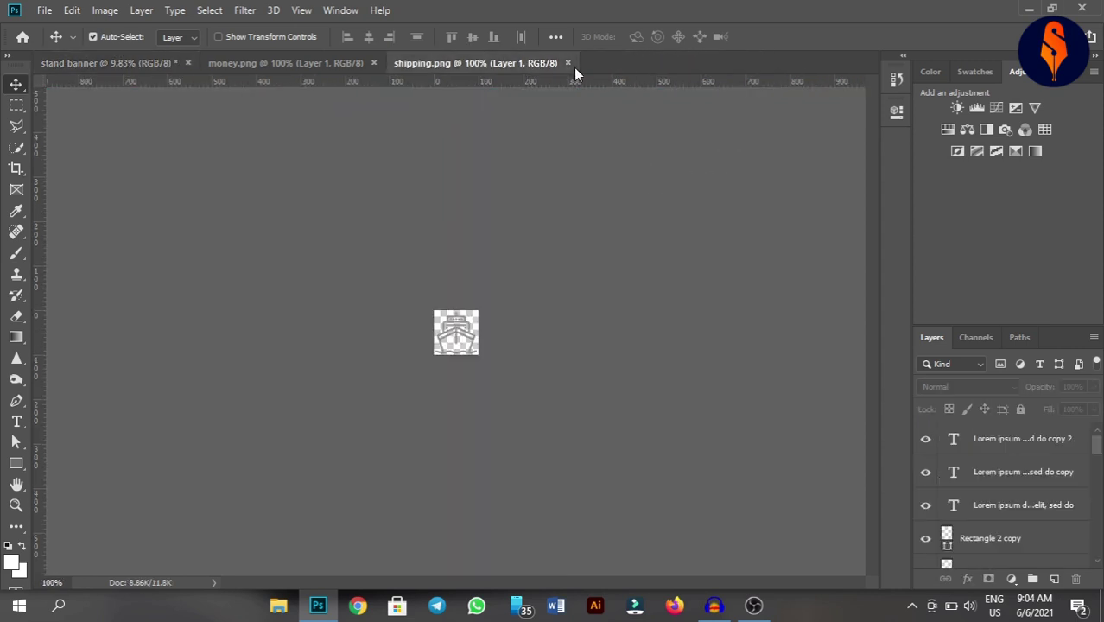
click(567, 64)
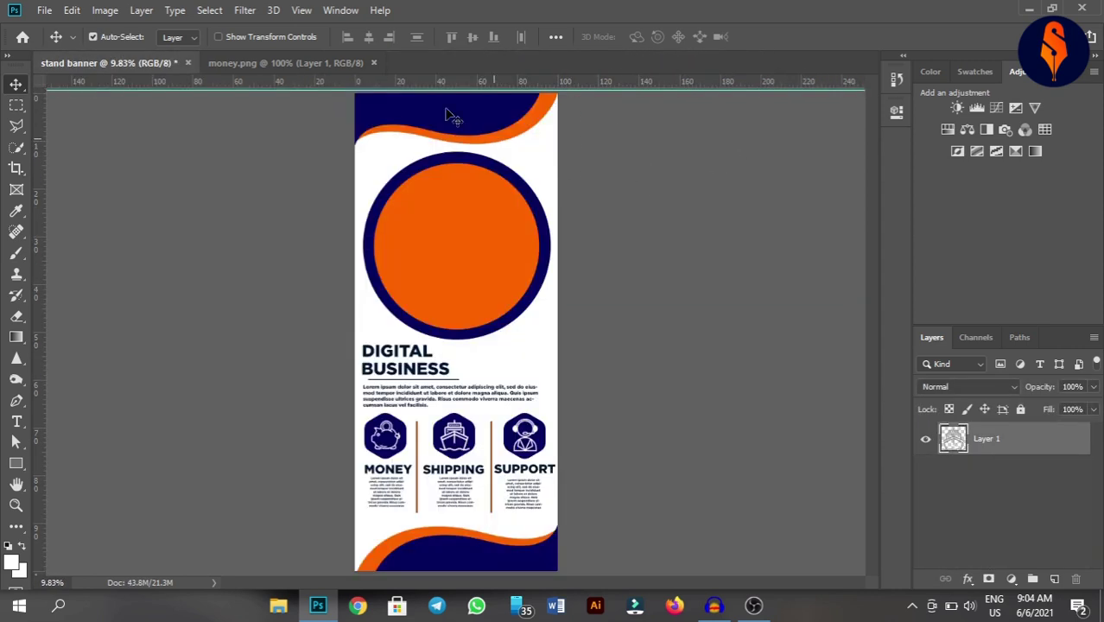
click(374, 63)
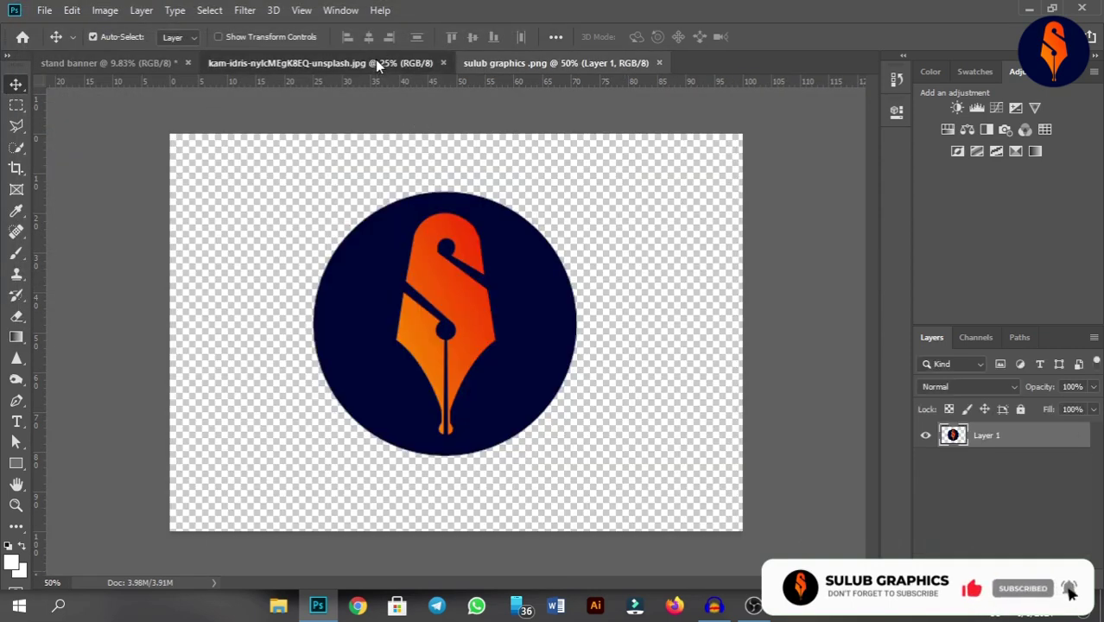
- Convert the room photo's Background to a layer and copy it into the stand banner
click(375, 61)
drag(533, 333, 404, 212)
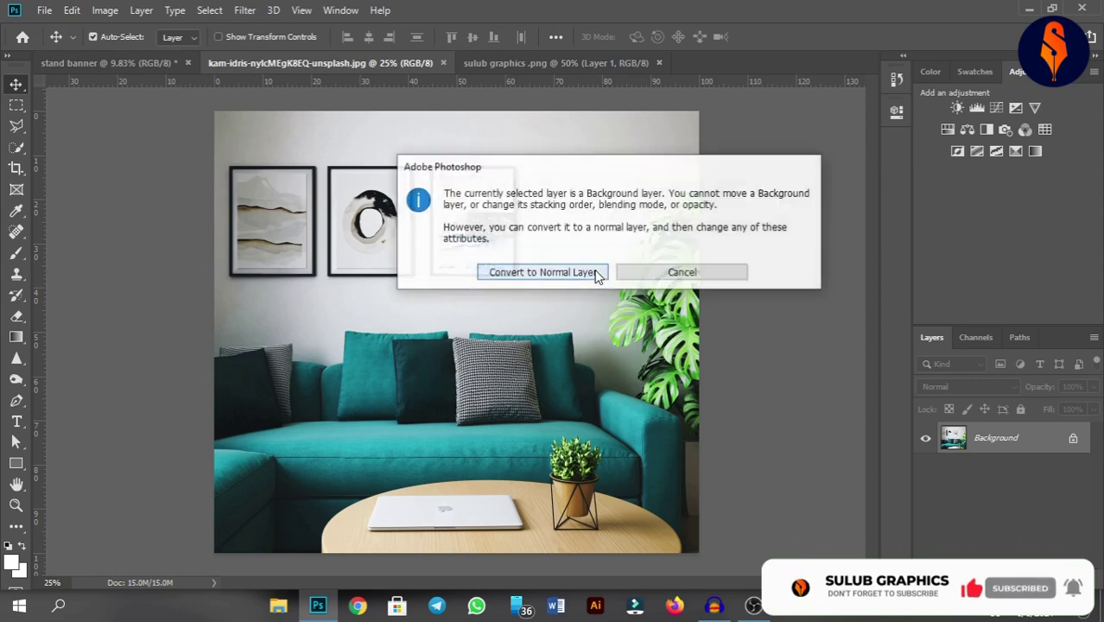
click(574, 279)
mouse_move(553, 392)
mouse_down()
mouse_move(221, 101)
mouse_move(536, 309)
mouse_move(504, 280)
mouse_up()
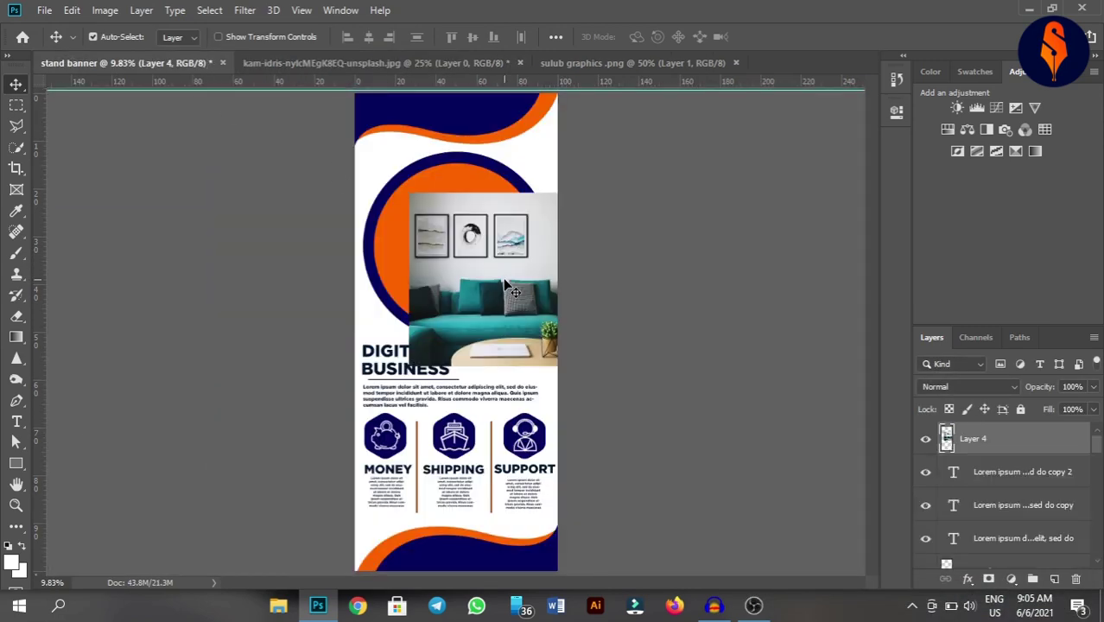
- Move the room photo layer (Layer 4) just above the Ellipse 1 copy circle layer
click(397, 249)
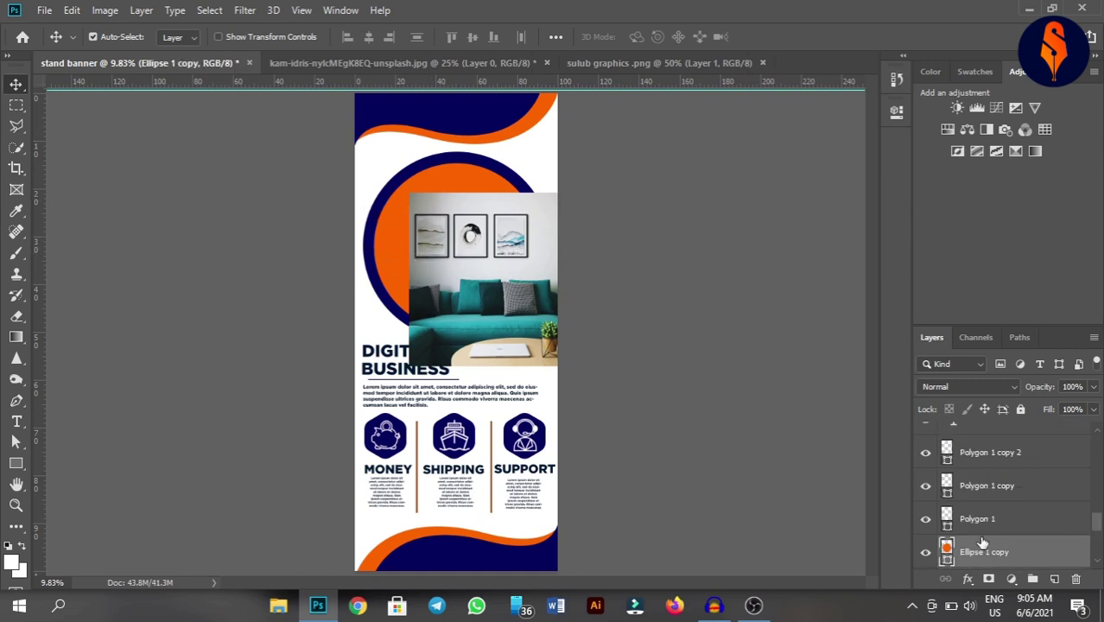
click(497, 248)
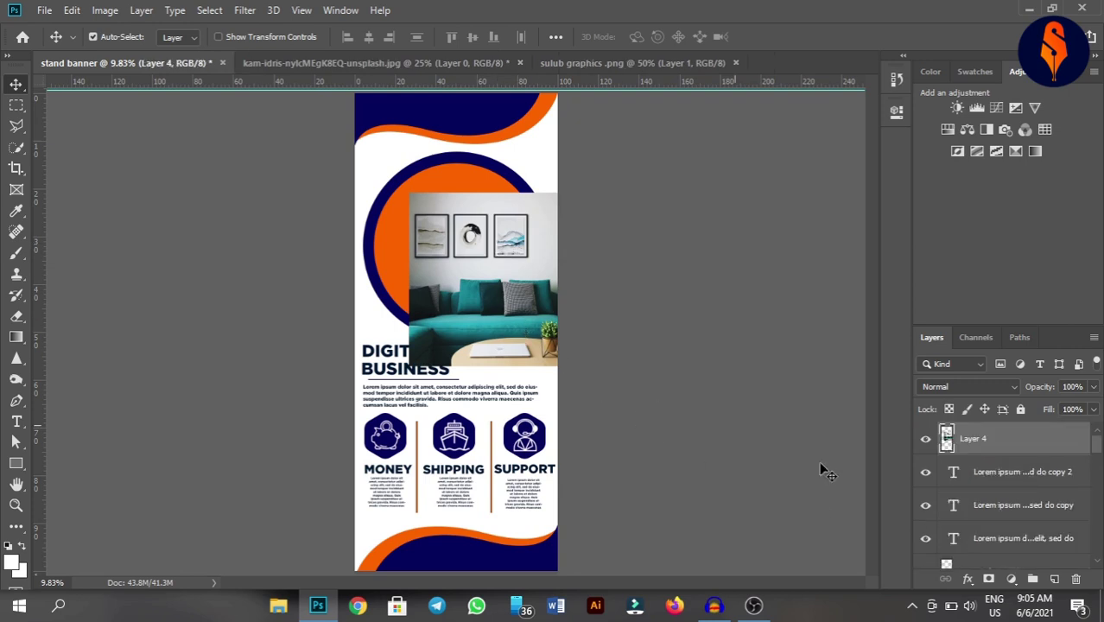
drag(1031, 443, 1030, 577)
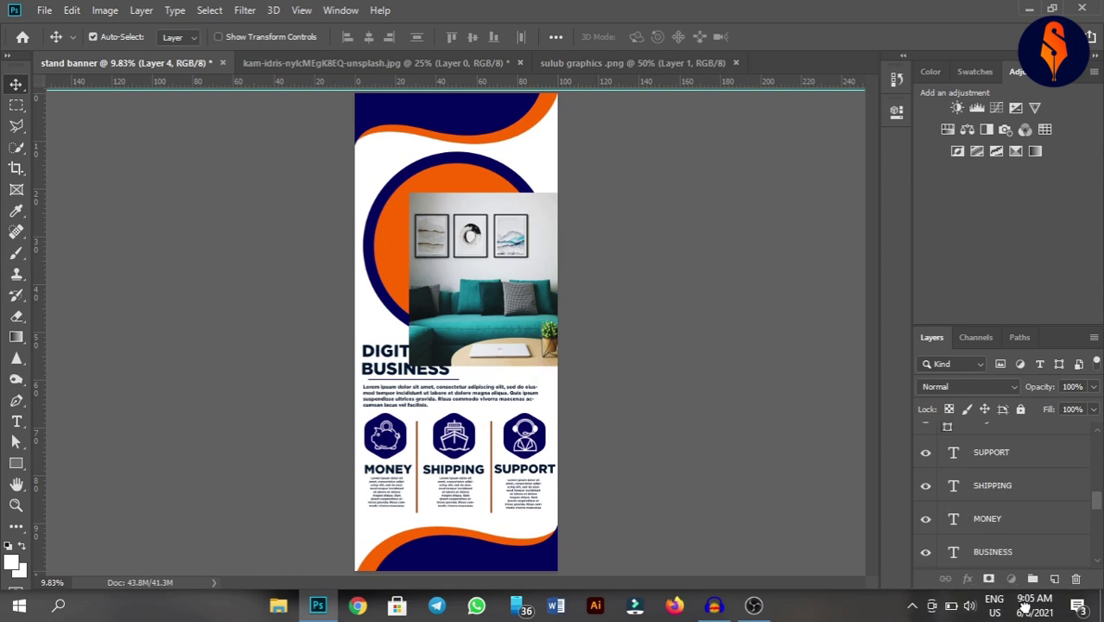
mouse_move(1030, 577)
mouse_down()
mouse_move(1024, 609)
mouse_move(1025, 466)
mouse_move(1017, 490)
mouse_up()
- Position the photo over the circle near the top and clip it into the circle
drag(524, 301, 470, 241)
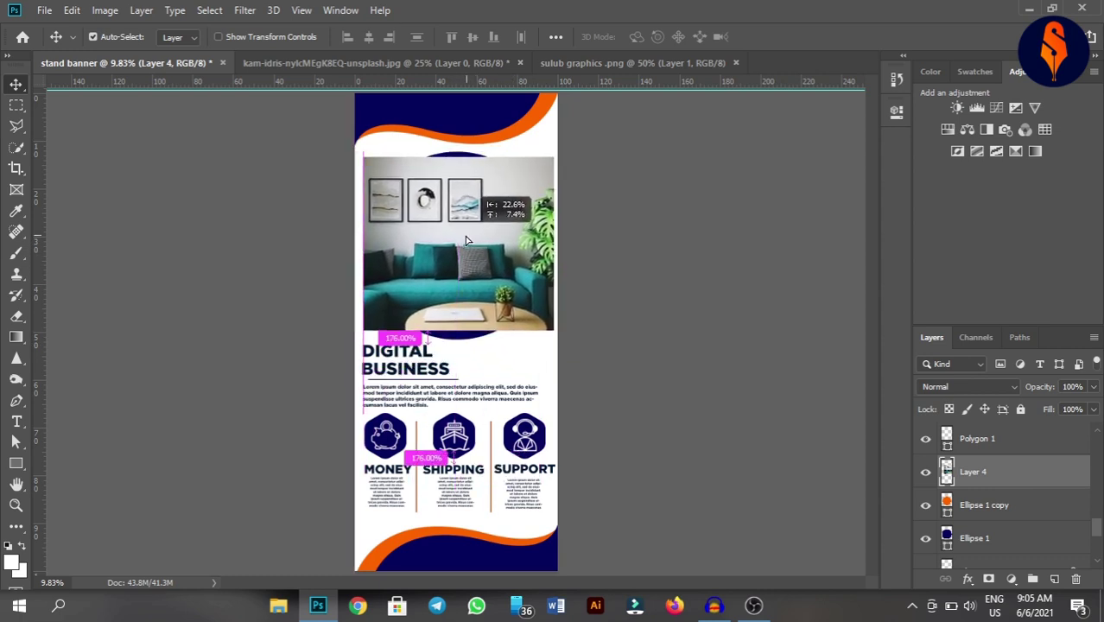
drag(471, 241, 465, 236)
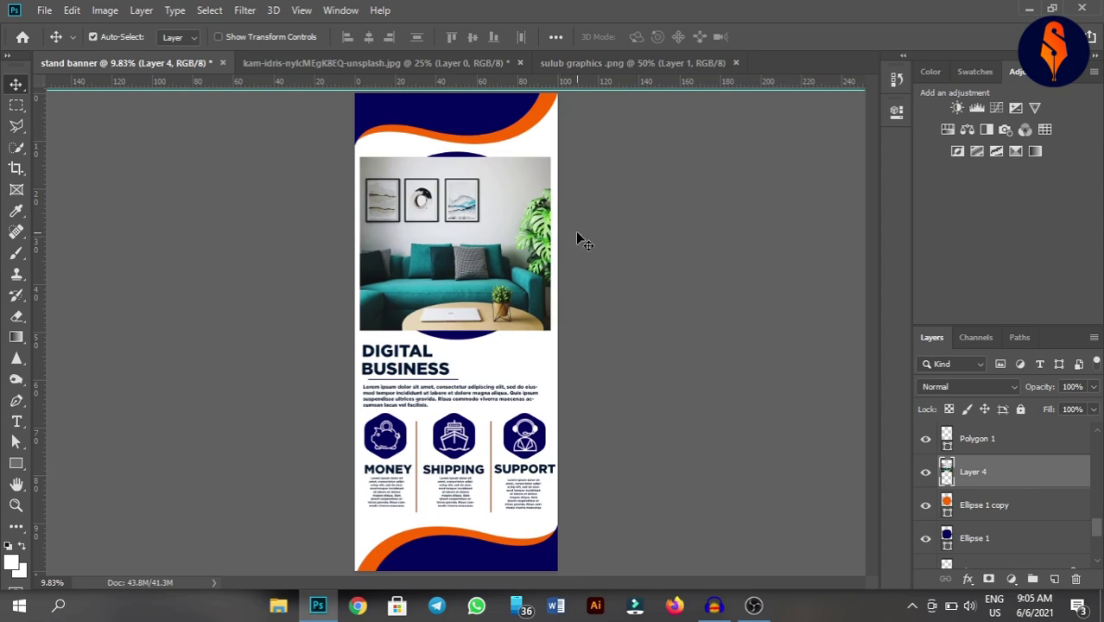
right_click(988, 475)
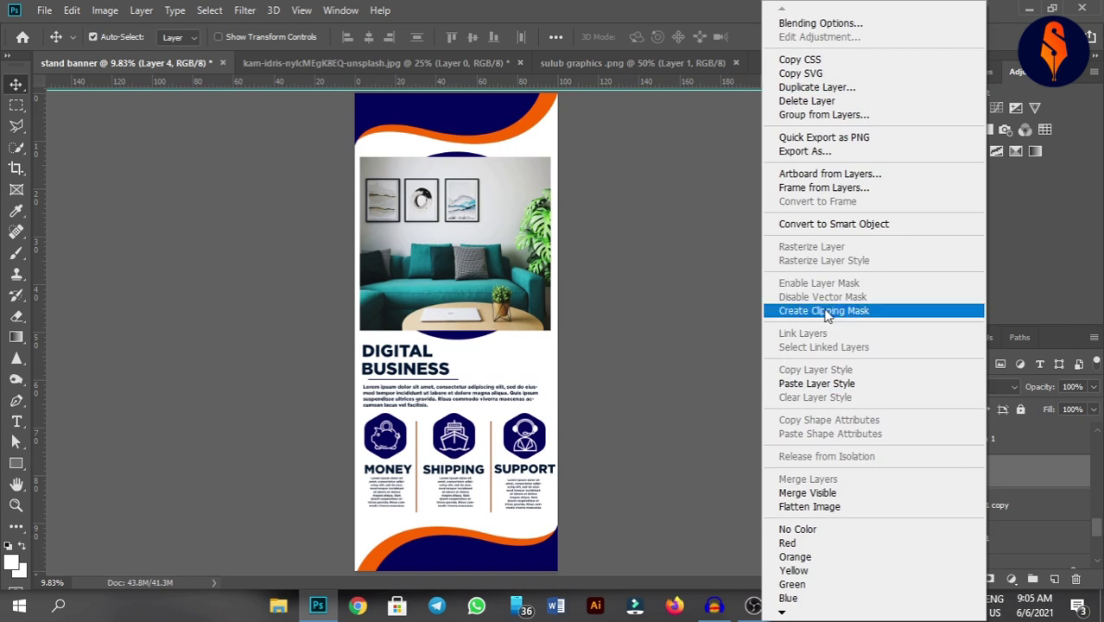
click(875, 313)
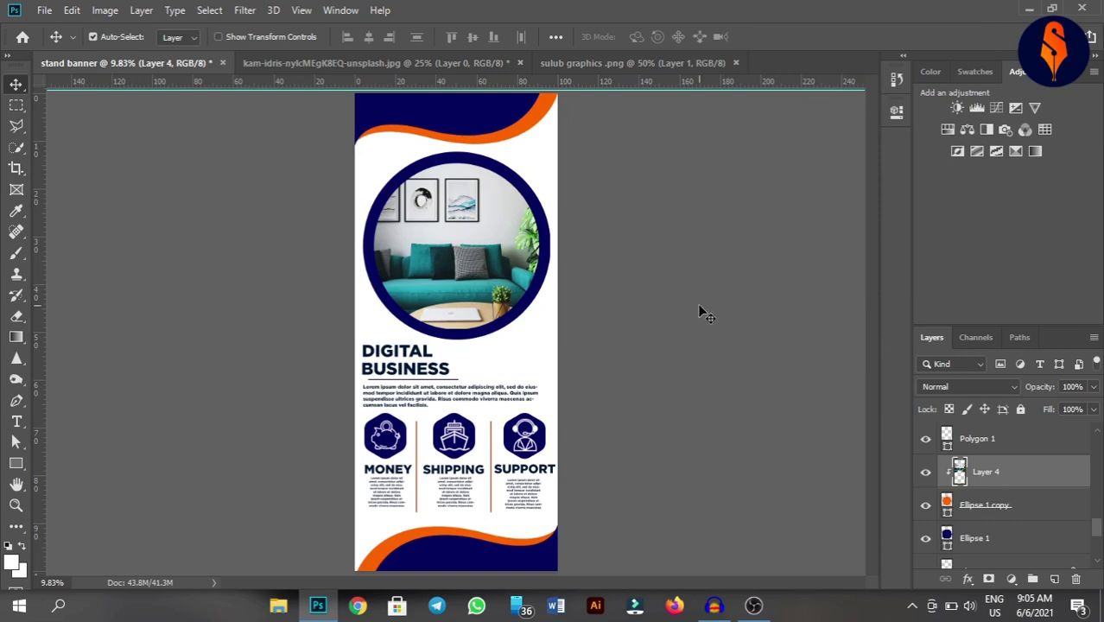
- Copy the orange S logo from the sulub graphics file, scale it to about 48%, and place it top-left
click(614, 62)
mouse_move(516, 298)
mouse_down()
mouse_move(327, 83)
mouse_move(492, 210)
mouse_up()
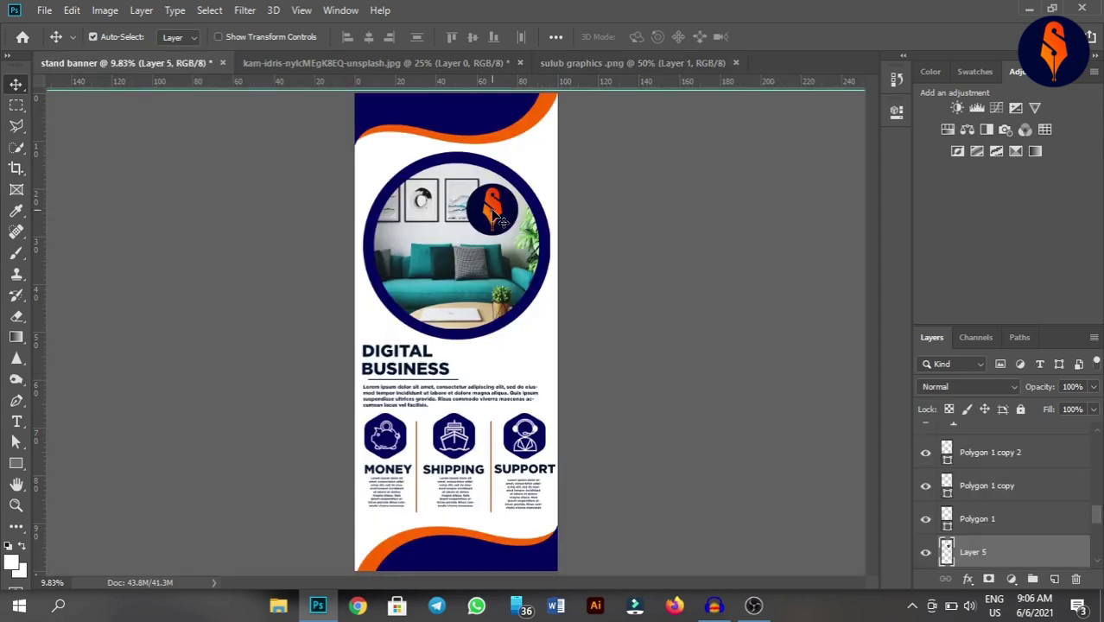
key(ctrl+t)
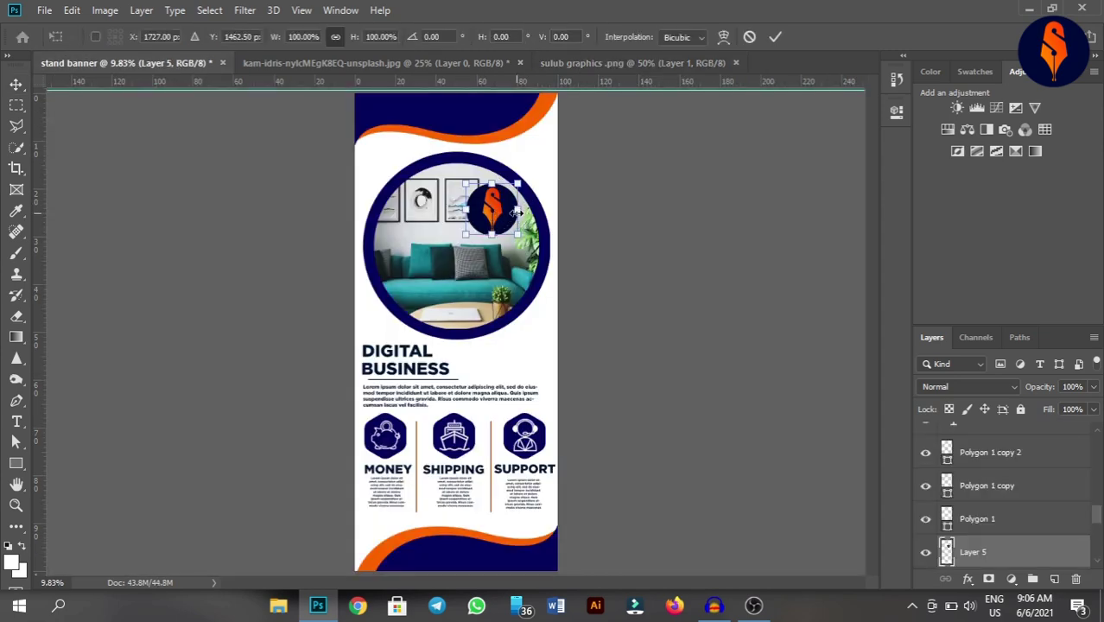
mouse_move(517, 211)
mouse_down()
mouse_move(491, 212)
mouse_move(412, 117)
mouse_move(400, 119)
mouse_up()
key(Return)
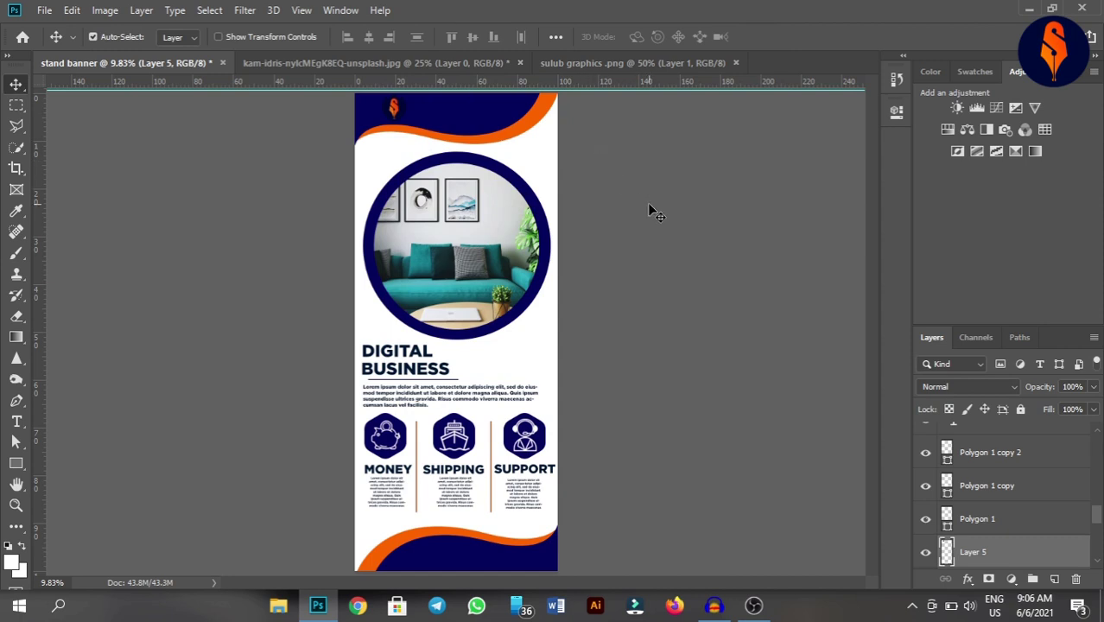
click(652, 212)
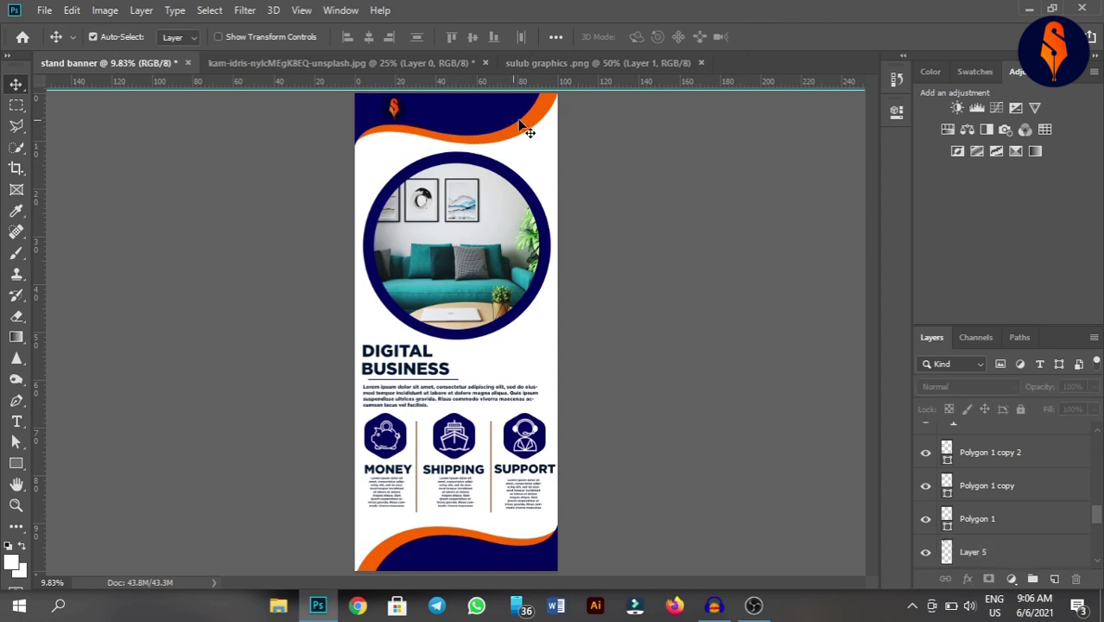
- Recolour the two navy wave shapes to 000738 sampled from the banner
scroll(1019, 485, down, 3)
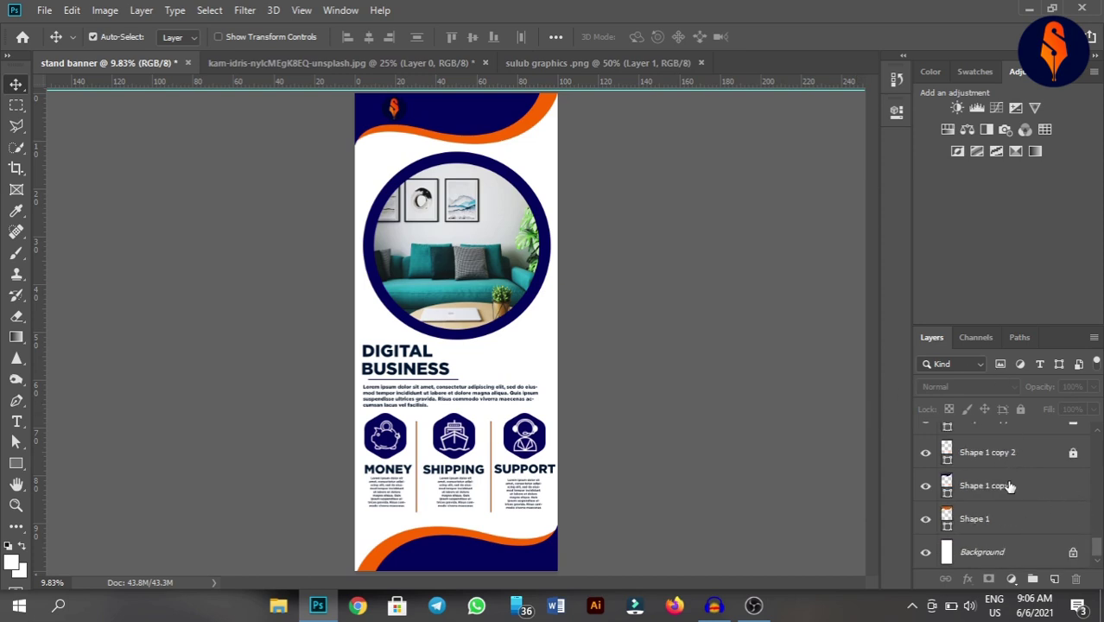
drag(1095, 543, 1099, 533)
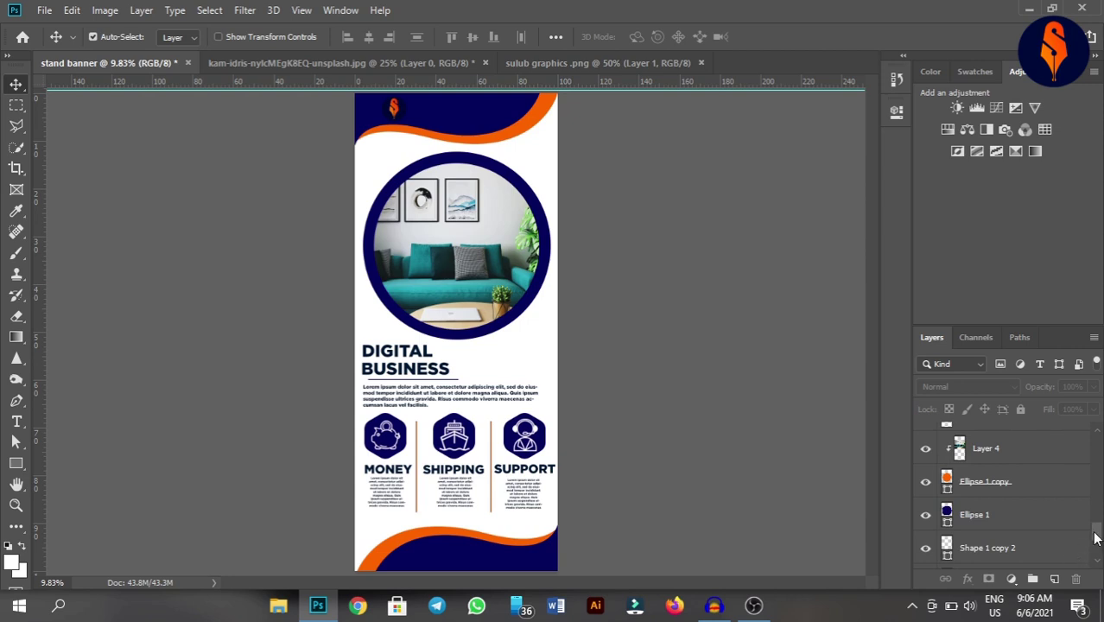
drag(1095, 537, 1095, 558)
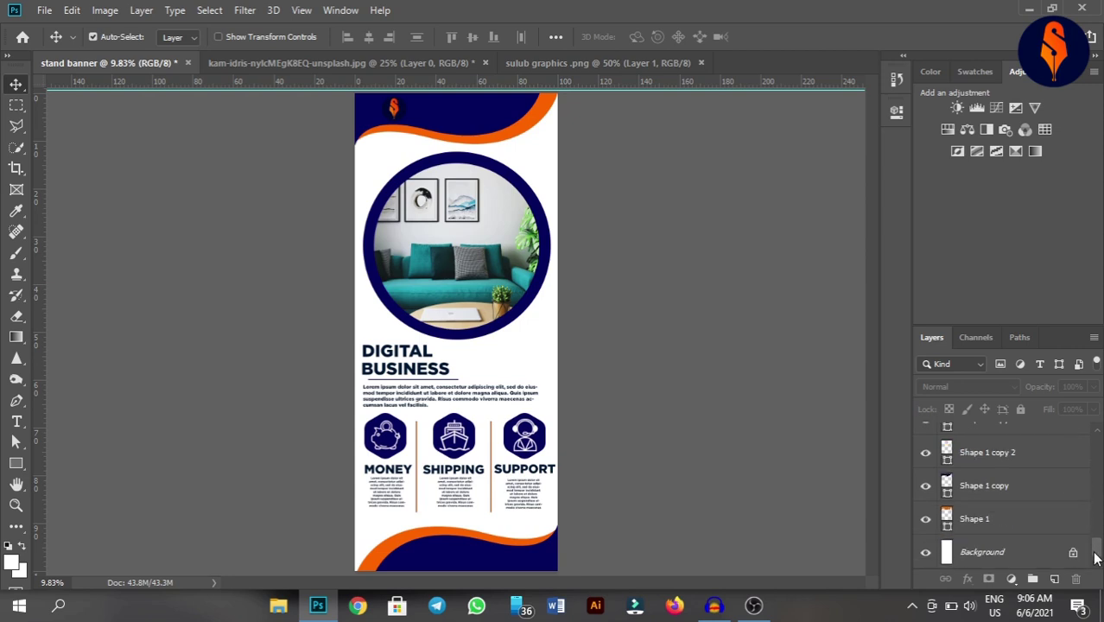
double_click(946, 485)
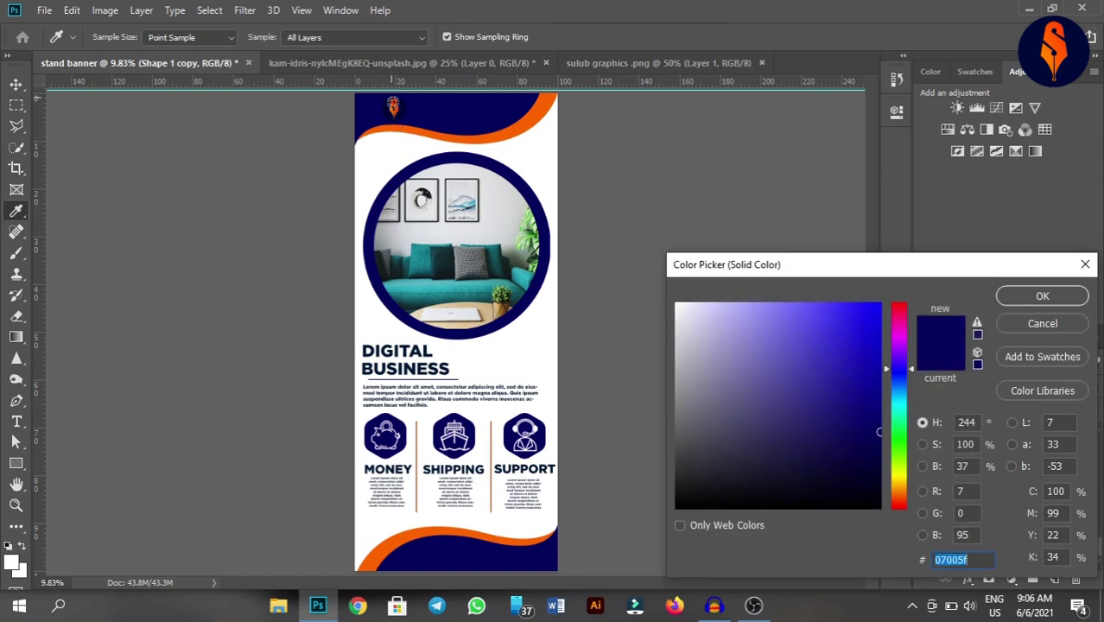
mouse_move(942, 493)
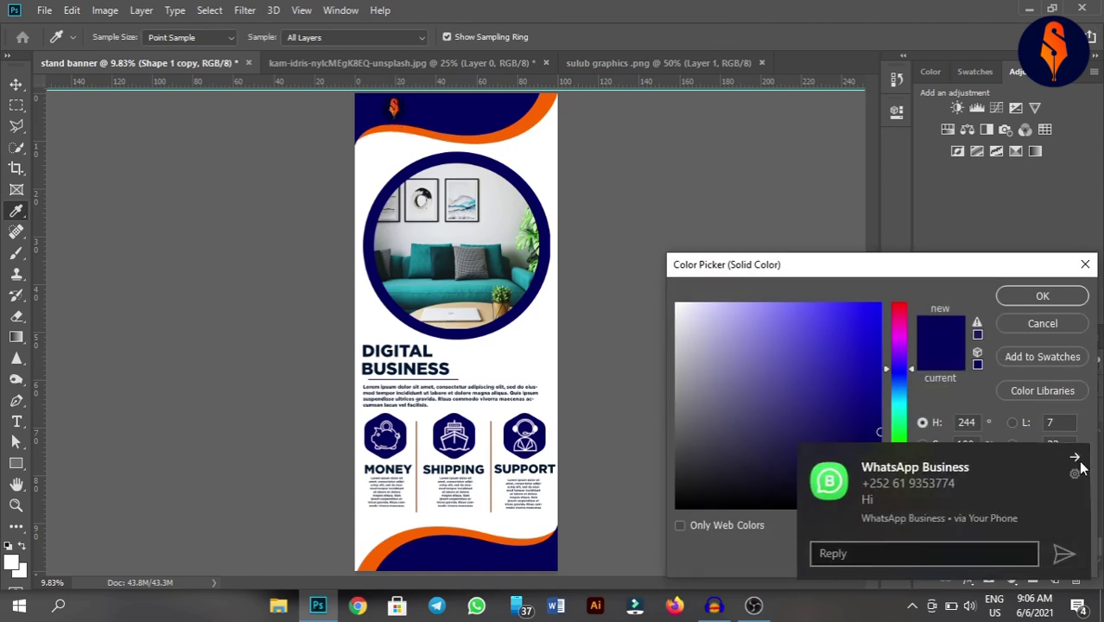
click(1074, 458)
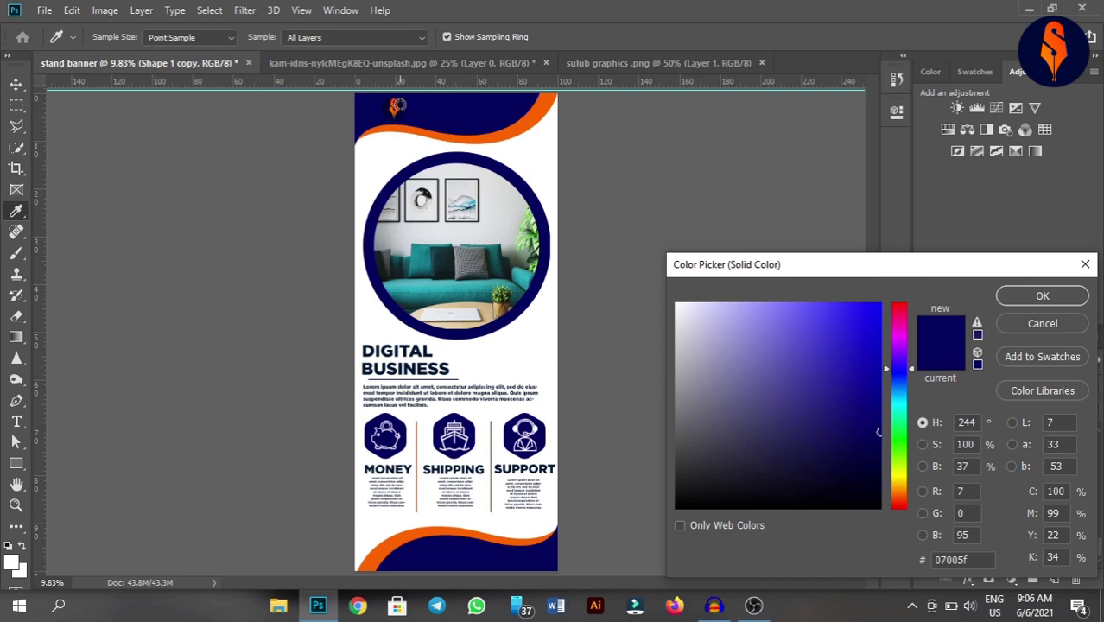
click(367, 259)
click(1031, 306)
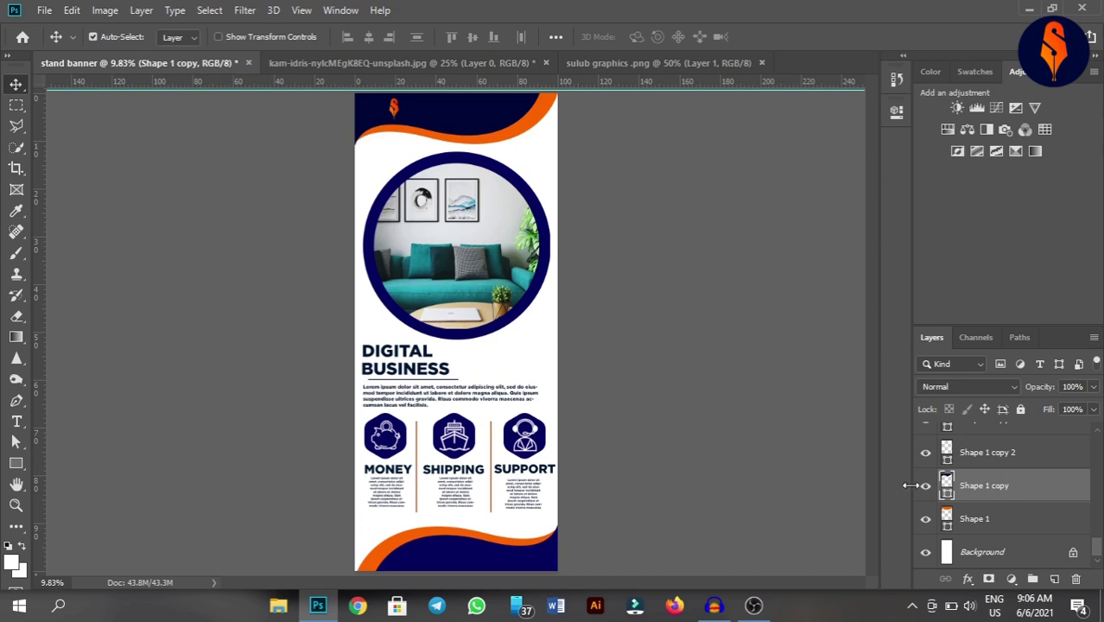
key(ctrl+j)
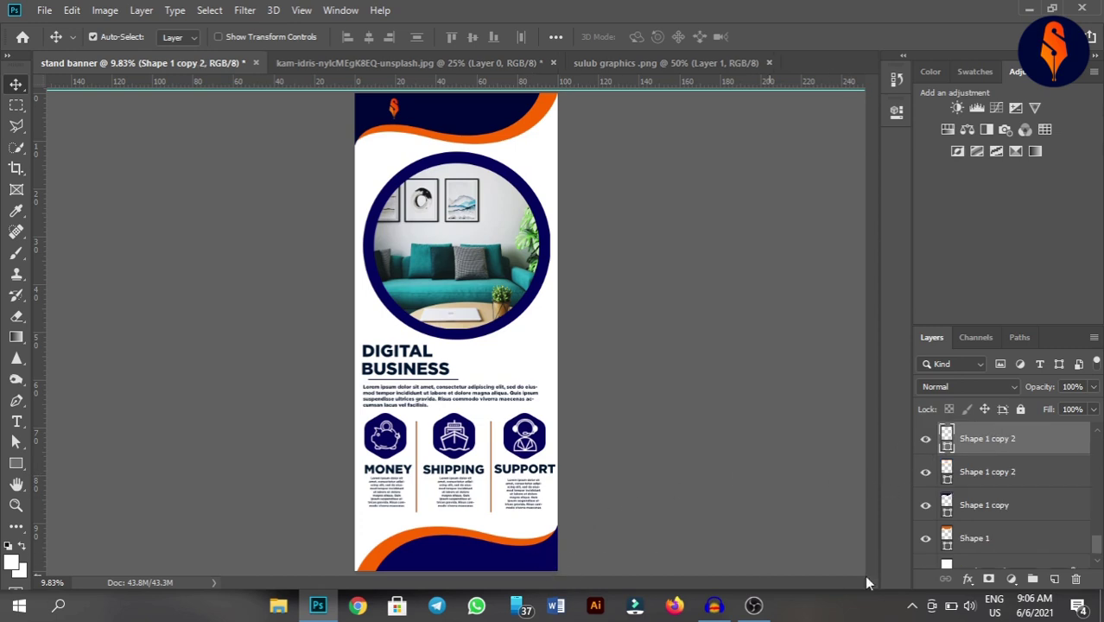
double_click(947, 437)
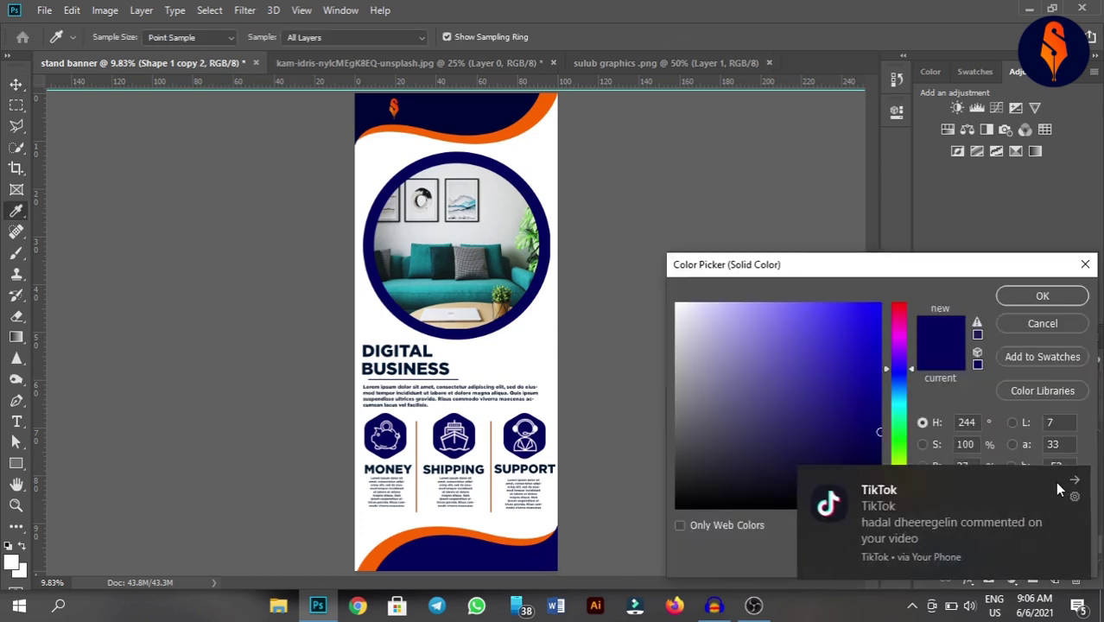
click(1075, 480)
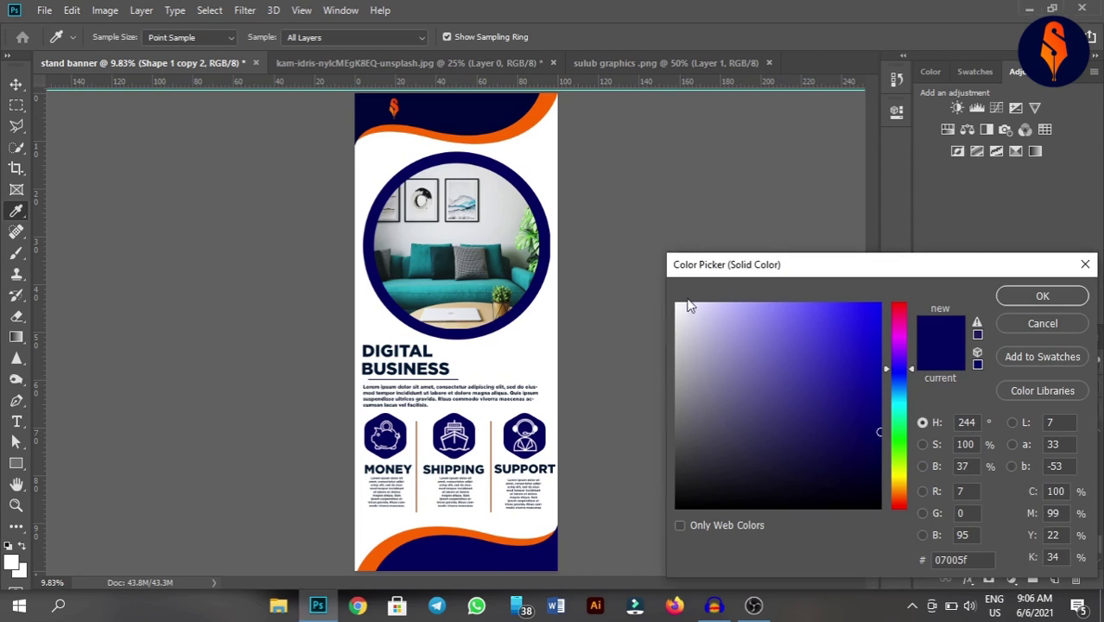
click(463, 112)
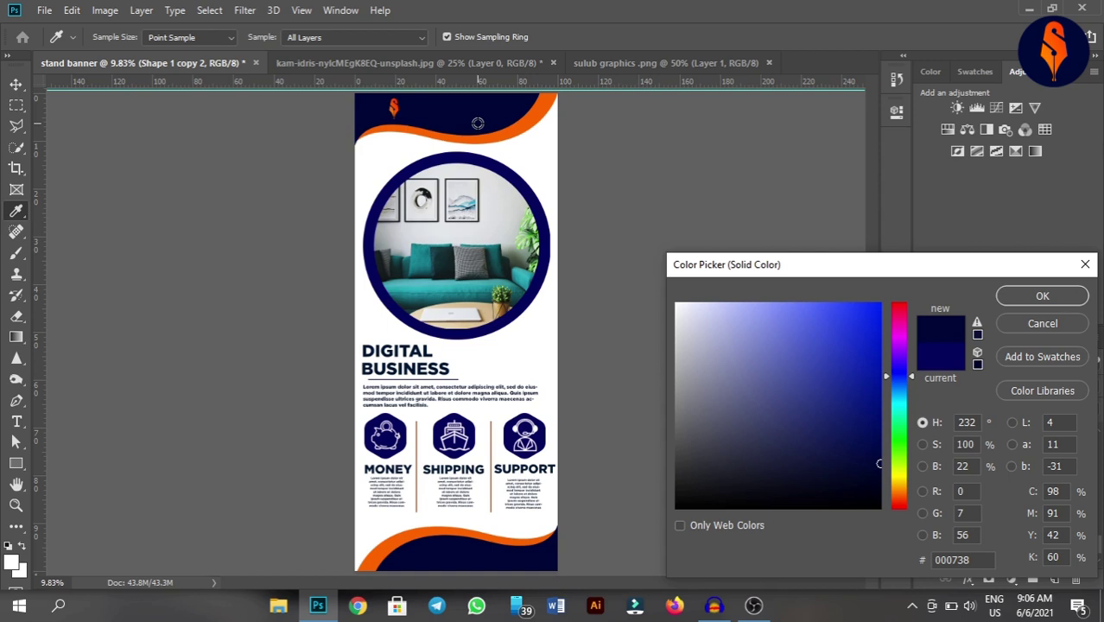
click(1029, 303)
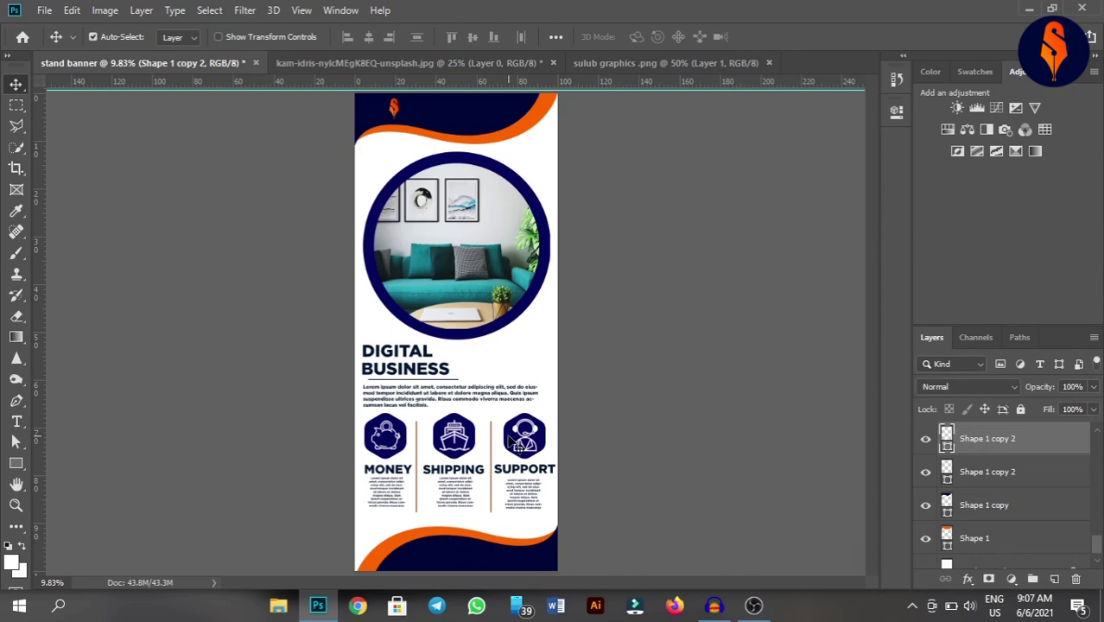
- Recolour the three hexagon icons' fill to the dark navy 000738
double_click(946, 438)
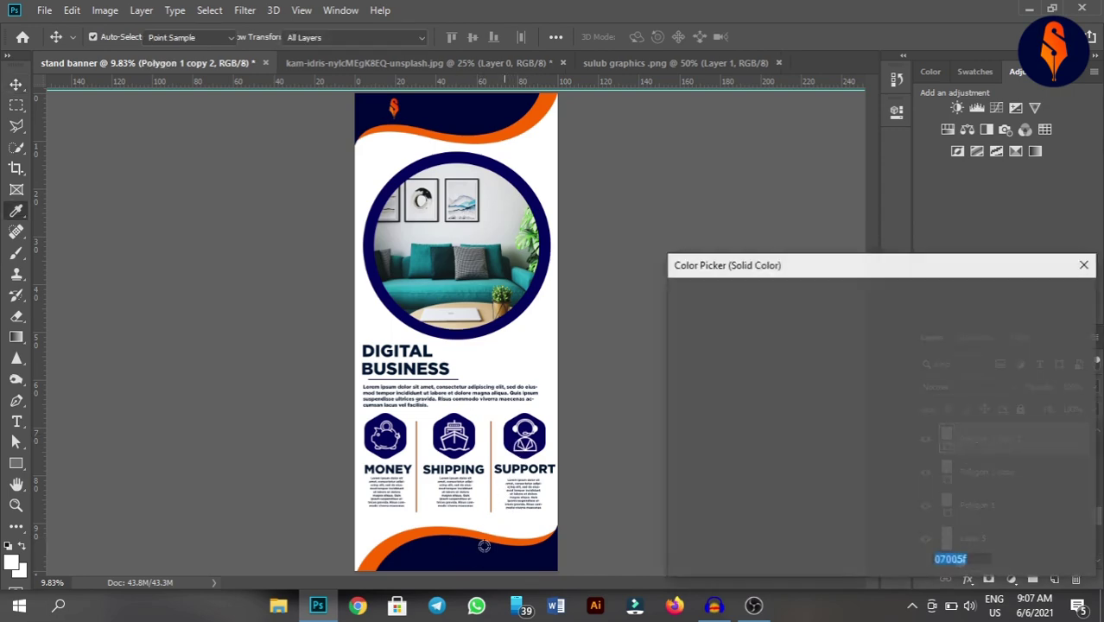
click(1063, 295)
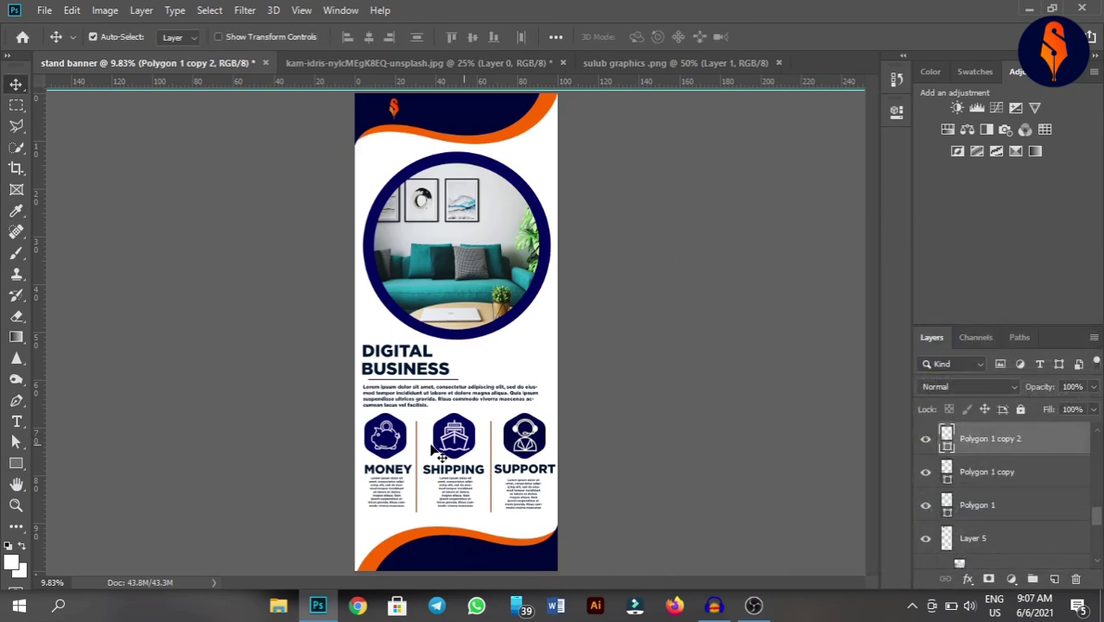
click(985, 472)
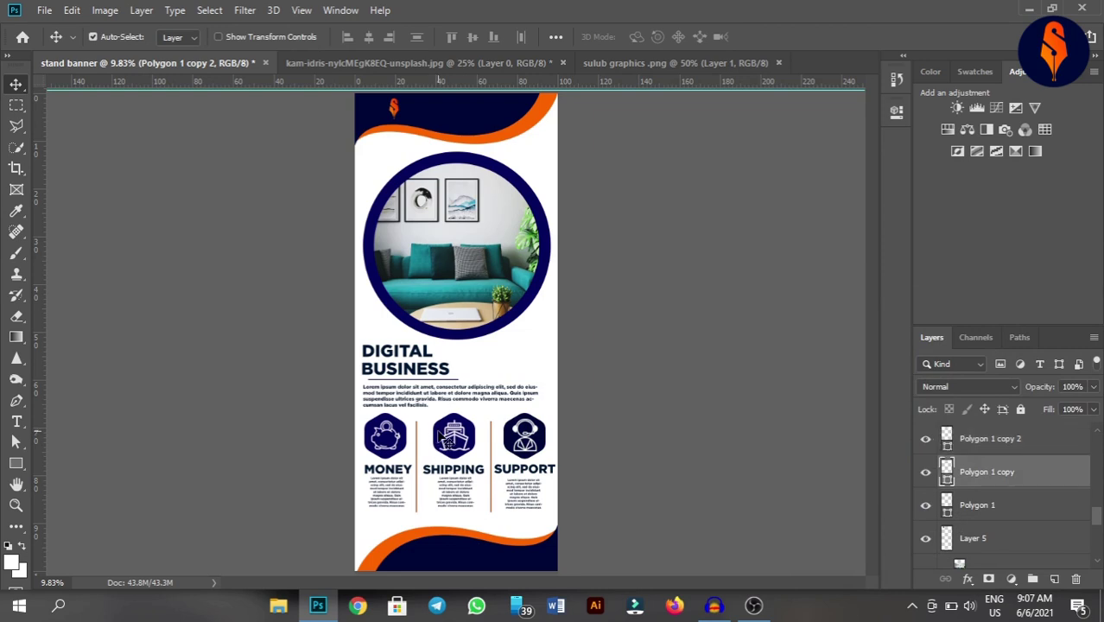
double_click(948, 466)
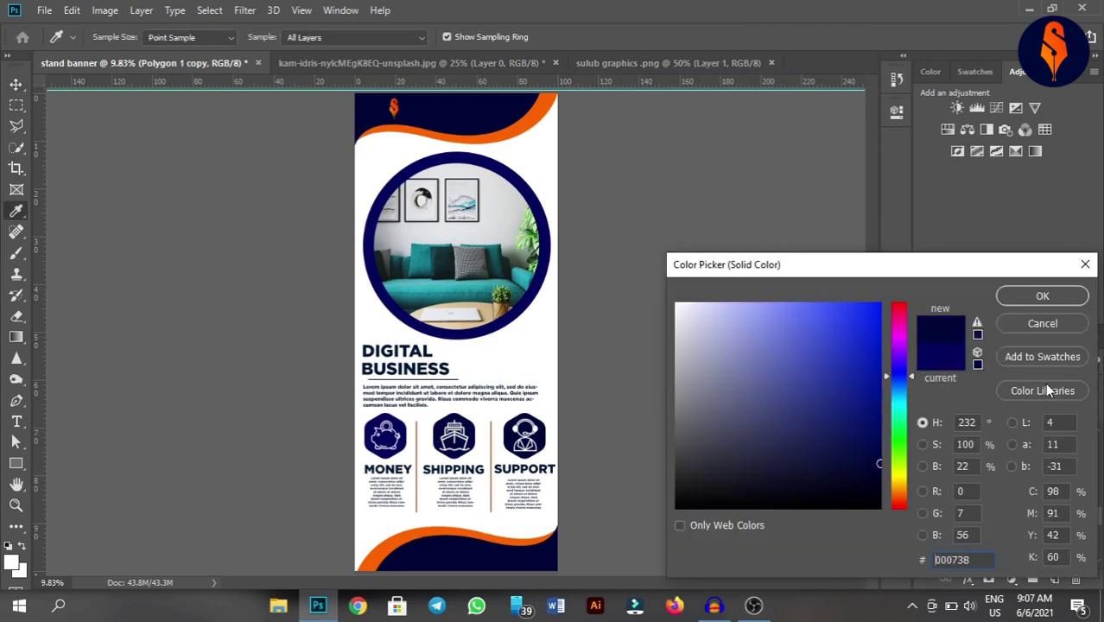
click(1041, 296)
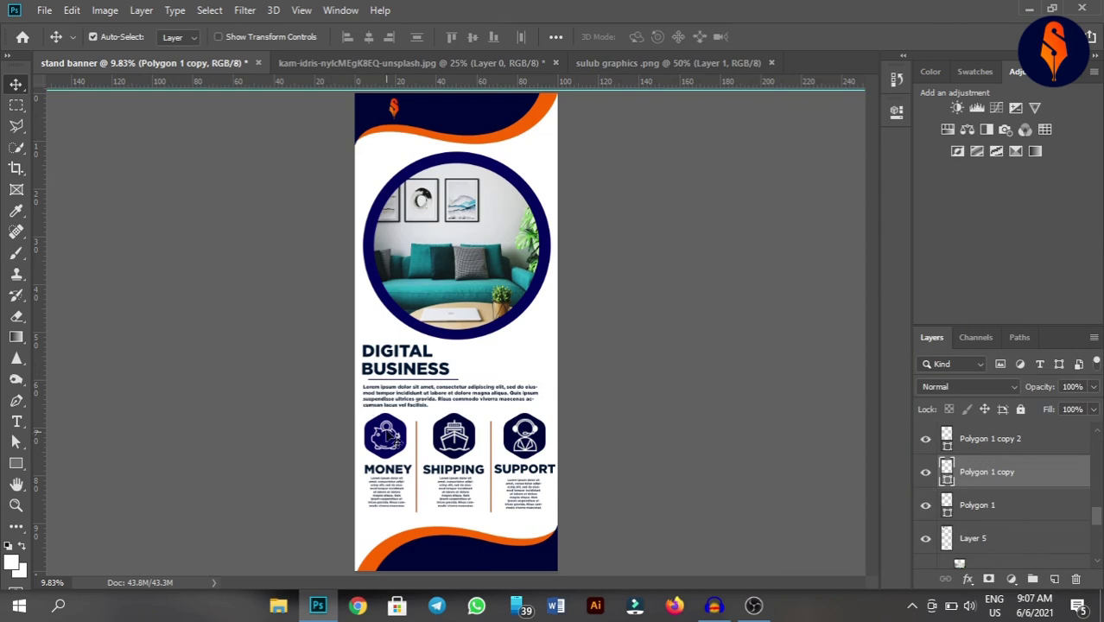
click(1037, 505)
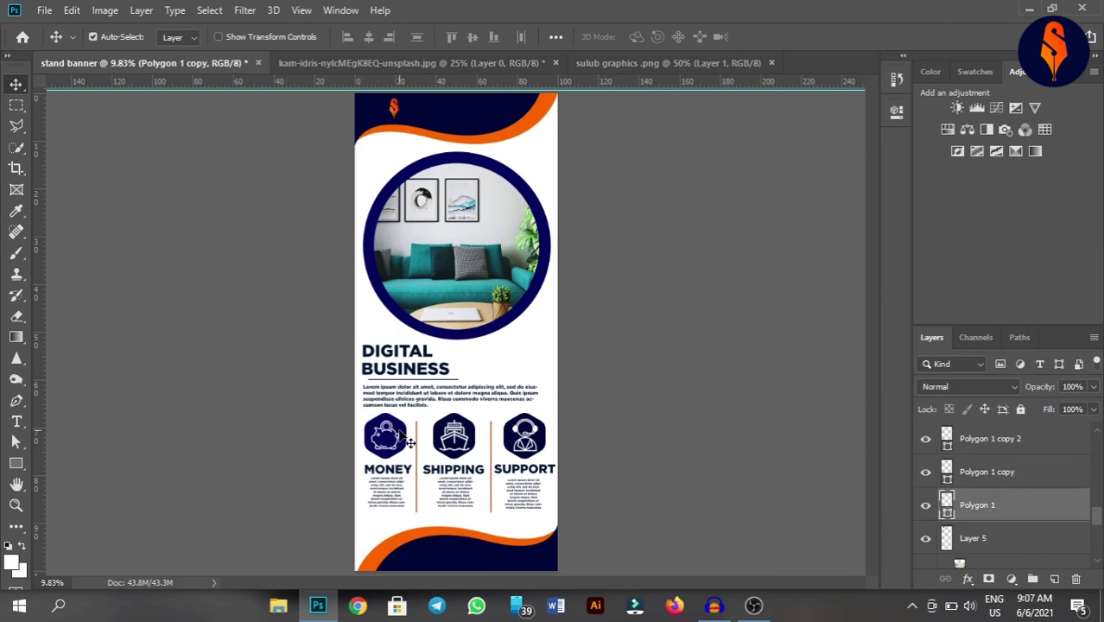
double_click(947, 503)
click(451, 559)
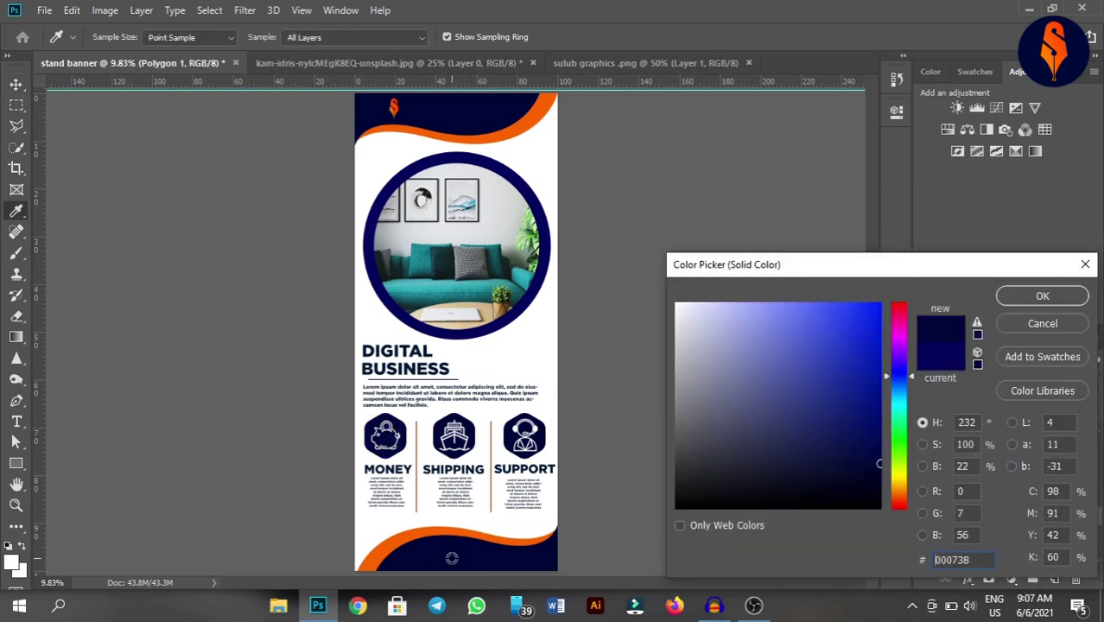
click(1040, 296)
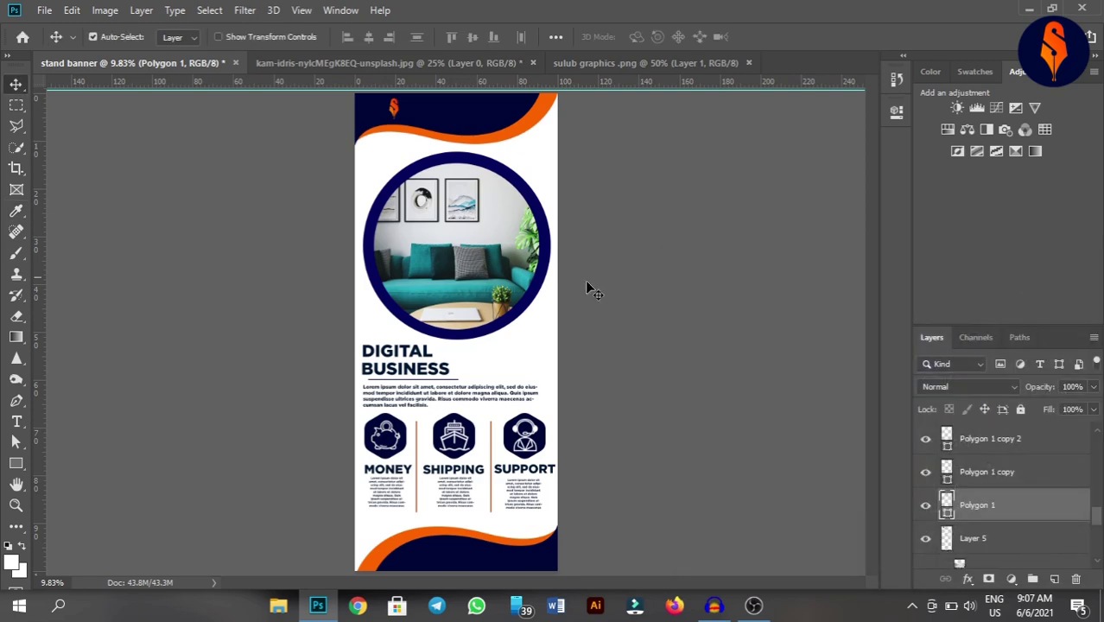
- Recolour the ring around the photo to navy 000738
click(518, 311)
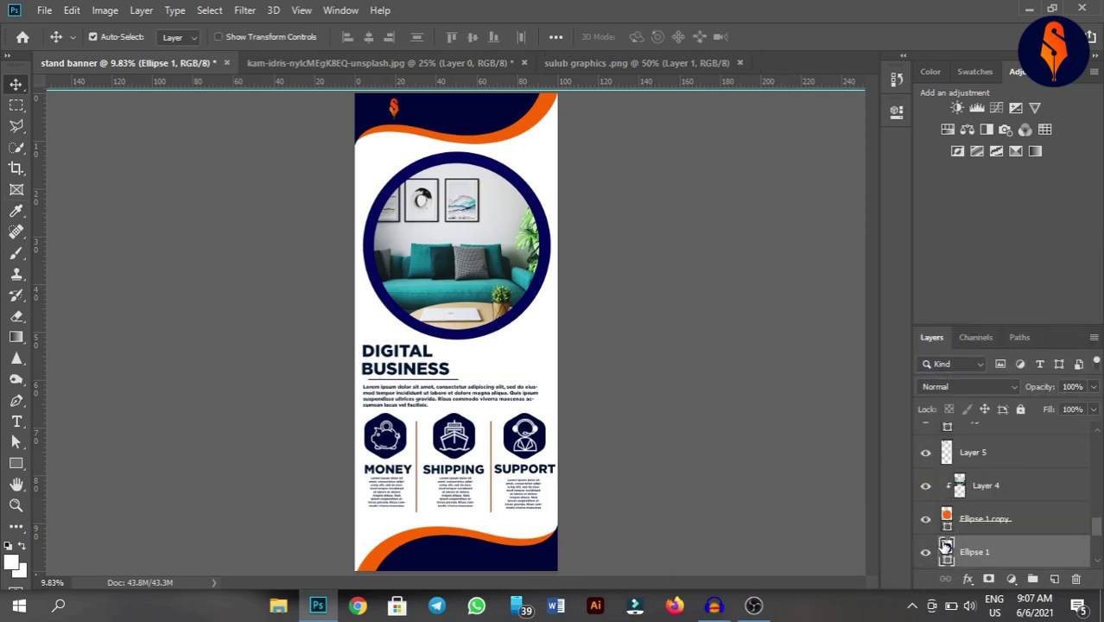
double_click(946, 547)
click(442, 550)
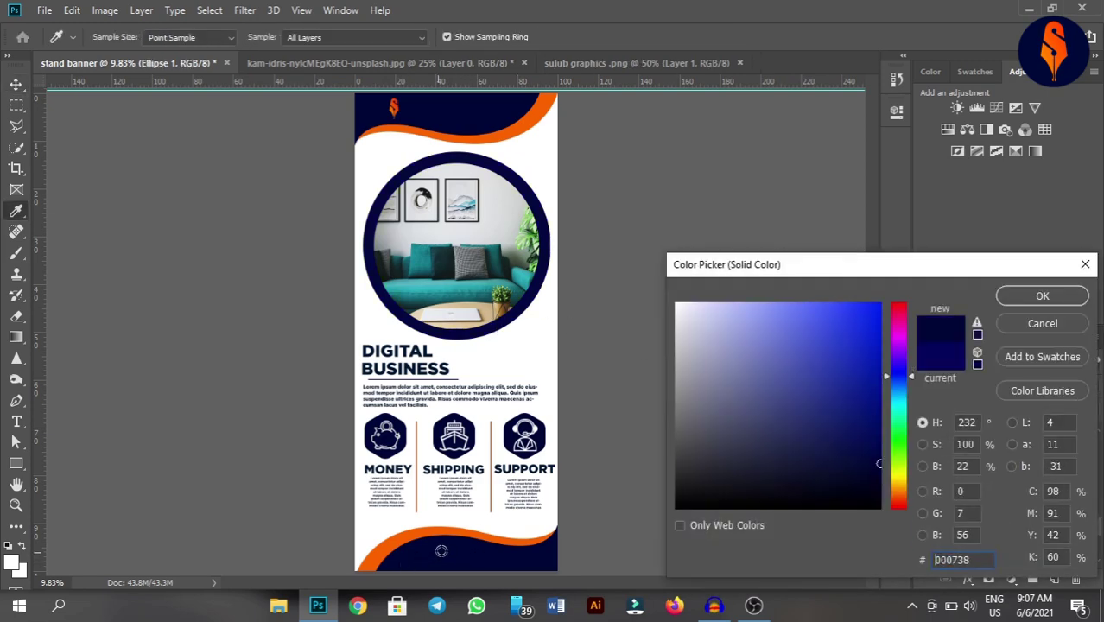
click(1039, 294)
click(725, 363)
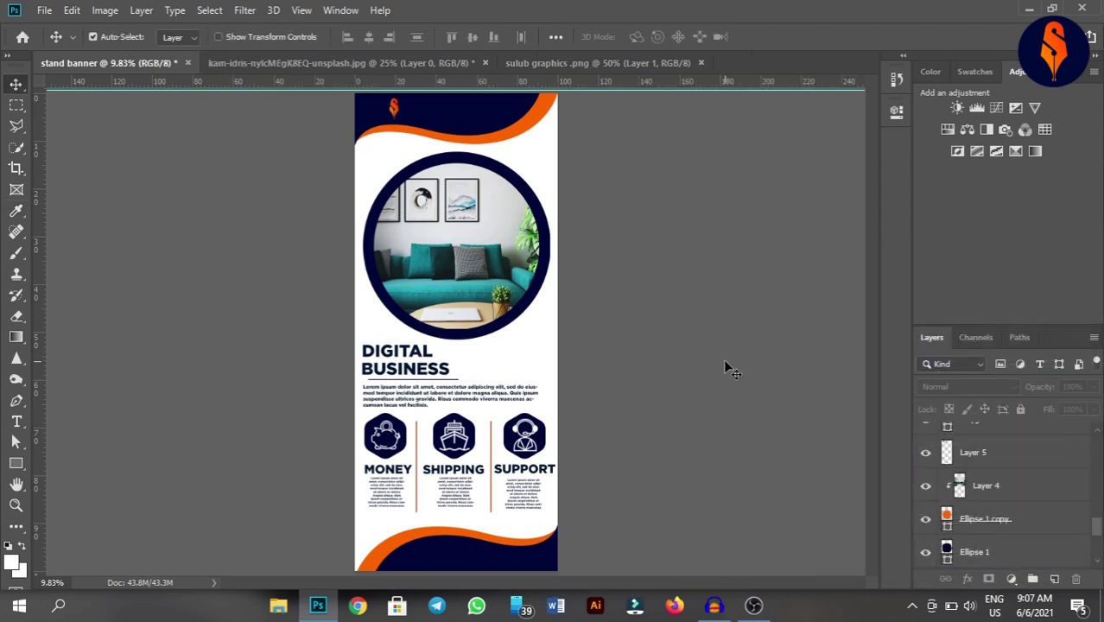
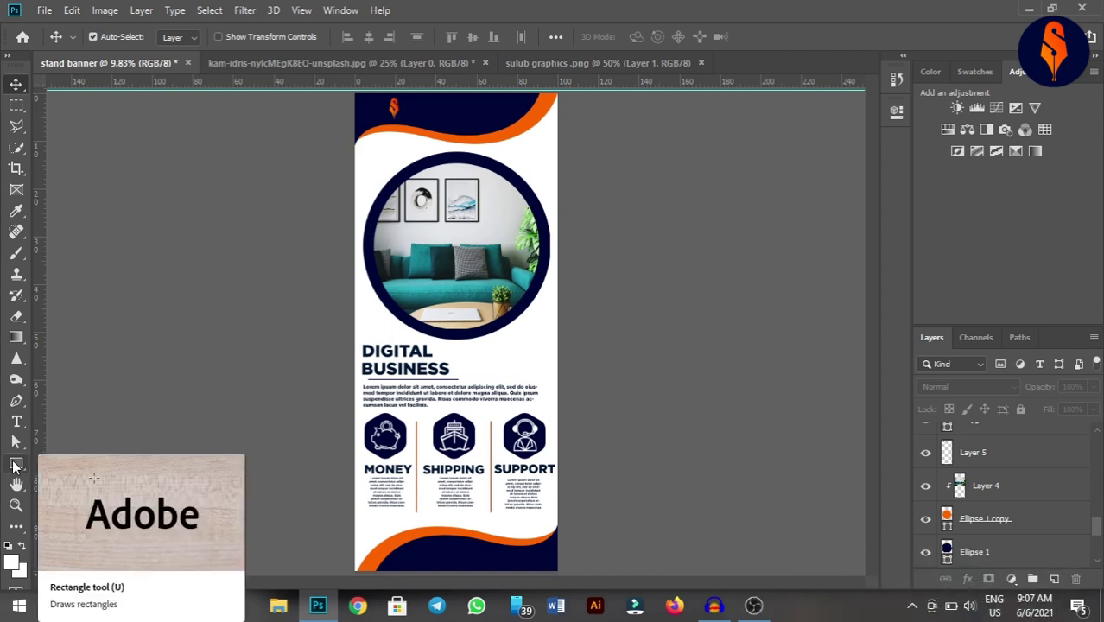
- Draw a small phone custom shape (Shape 2) on the bottom navy strip
click(15, 465)
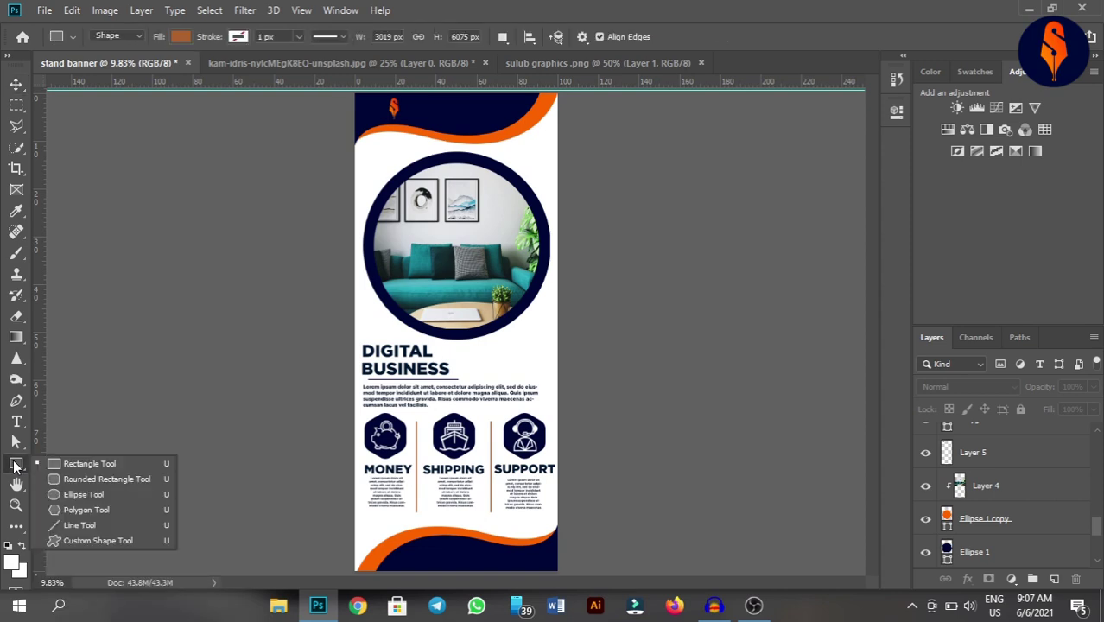
click(127, 541)
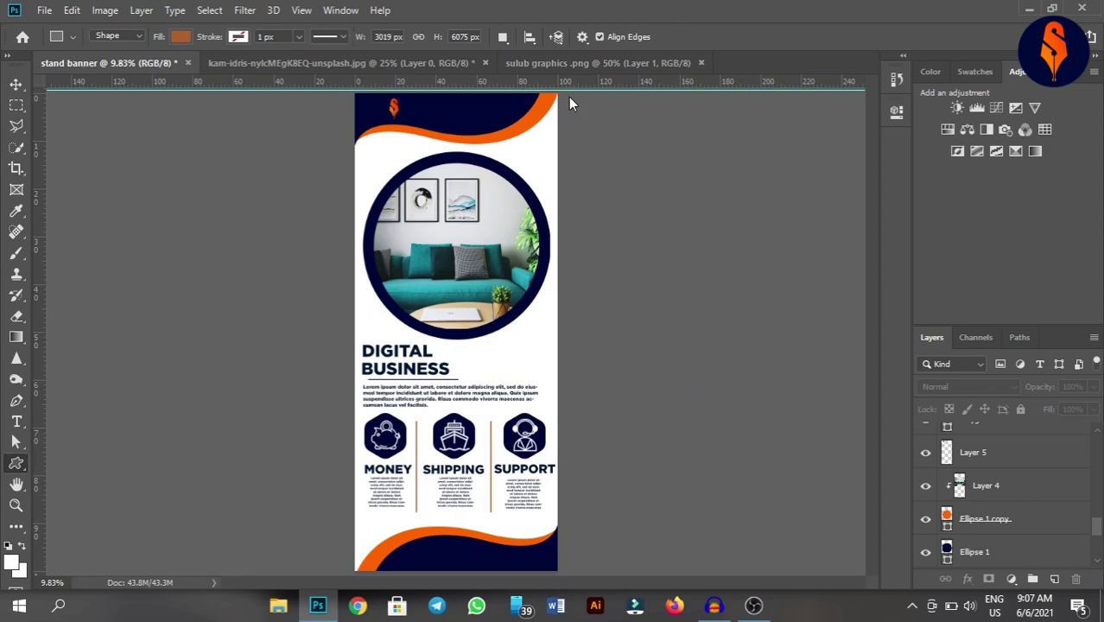
click(652, 37)
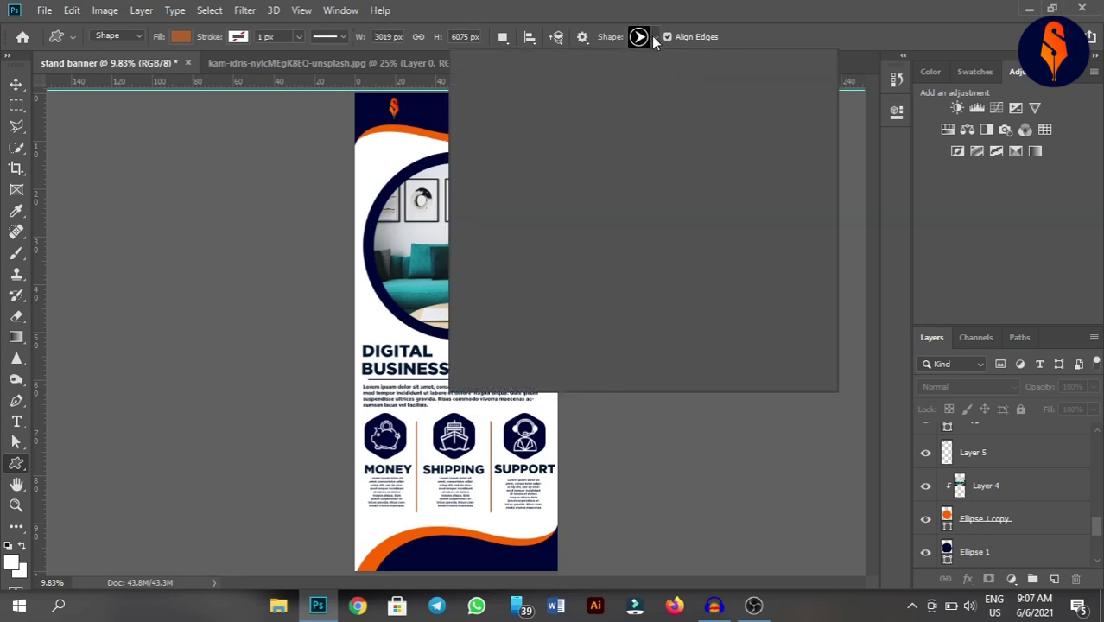
mouse_move(795, 126)
mouse_down()
mouse_move(802, 319)
mouse_move(798, 250)
mouse_up()
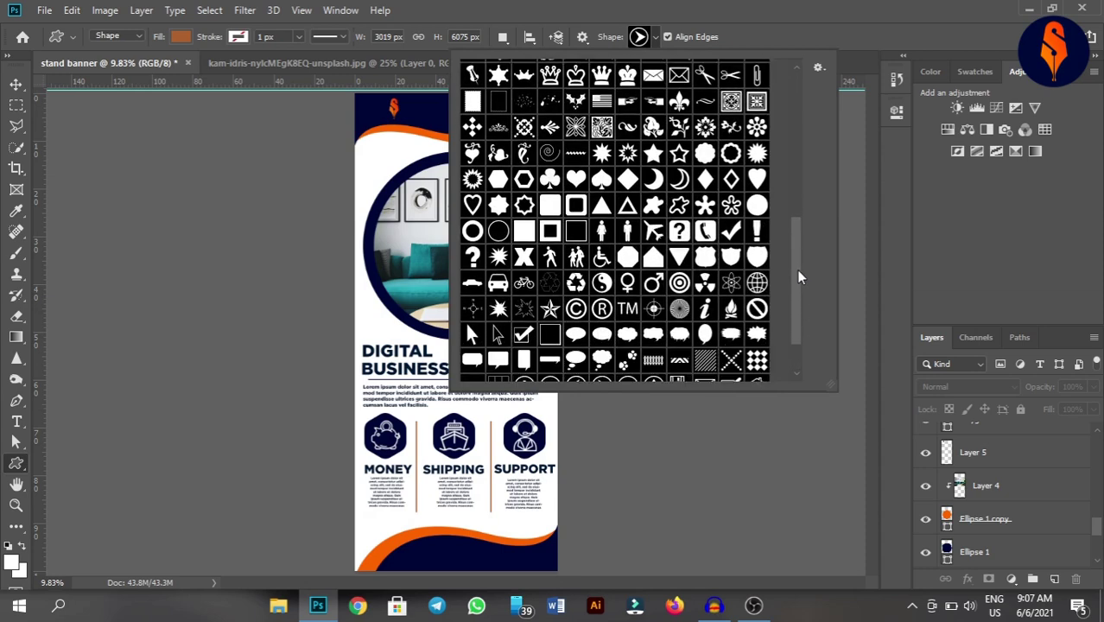
click(706, 224)
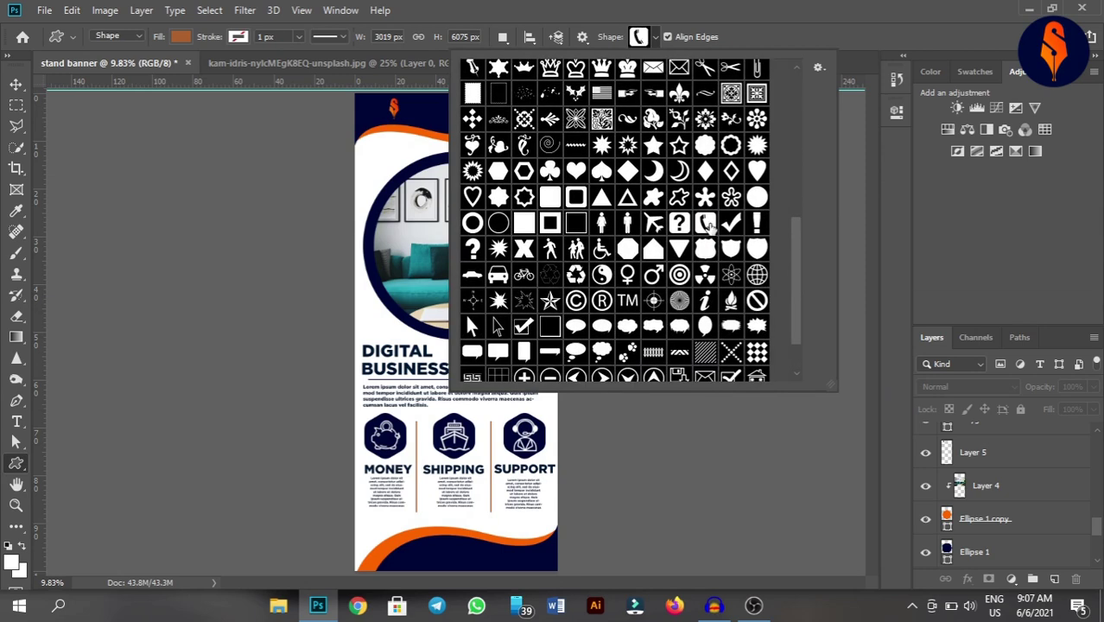
click(659, 41)
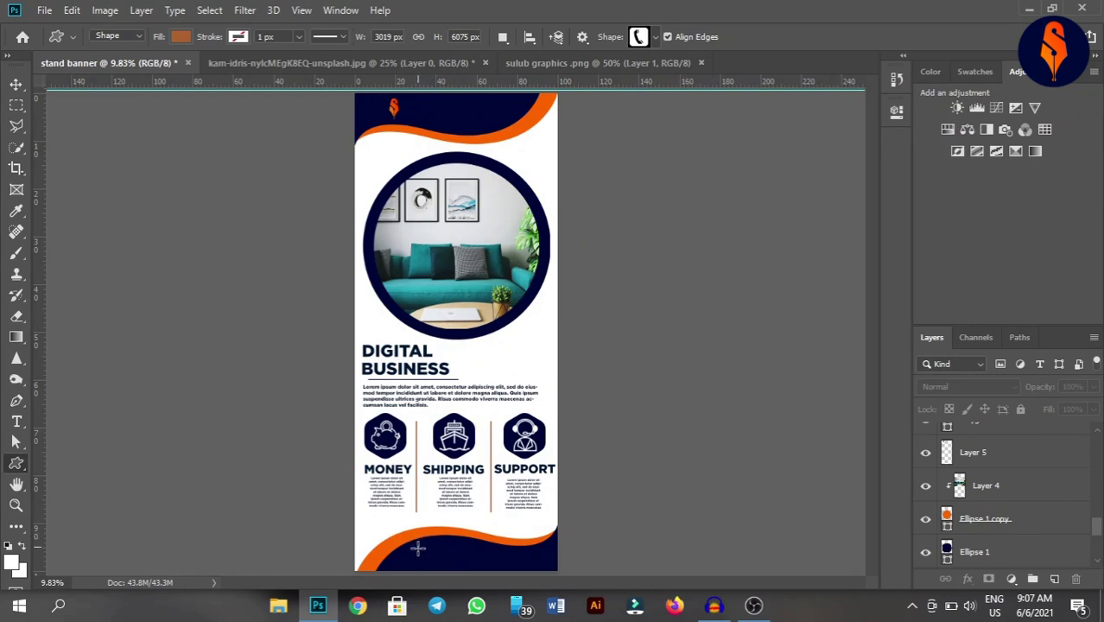
drag(417, 547, 431, 567)
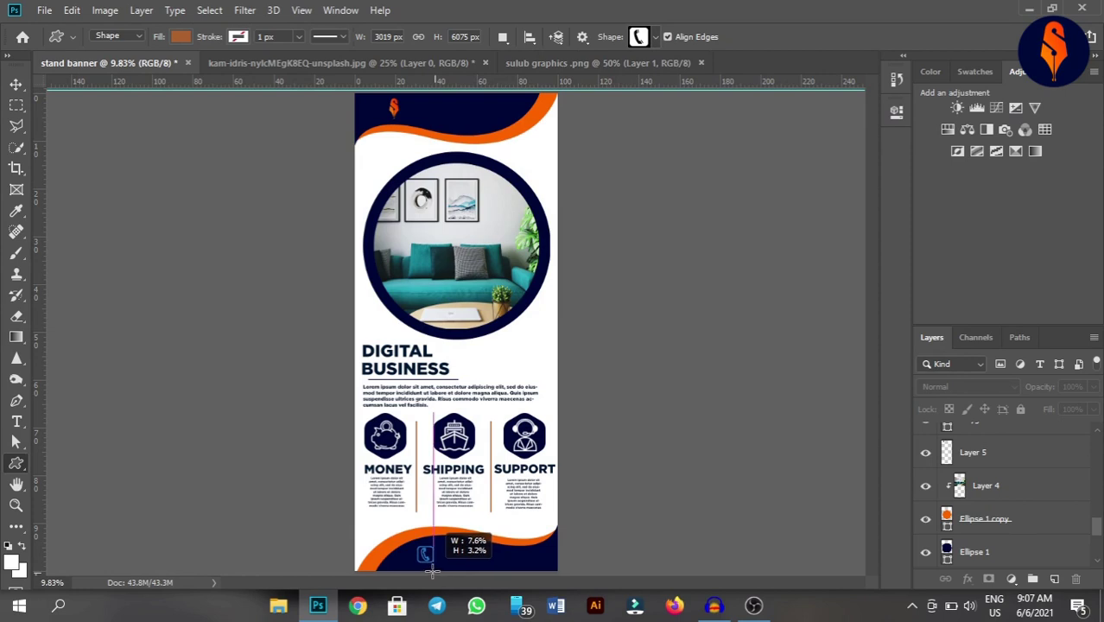
drag(431, 568, 432, 569)
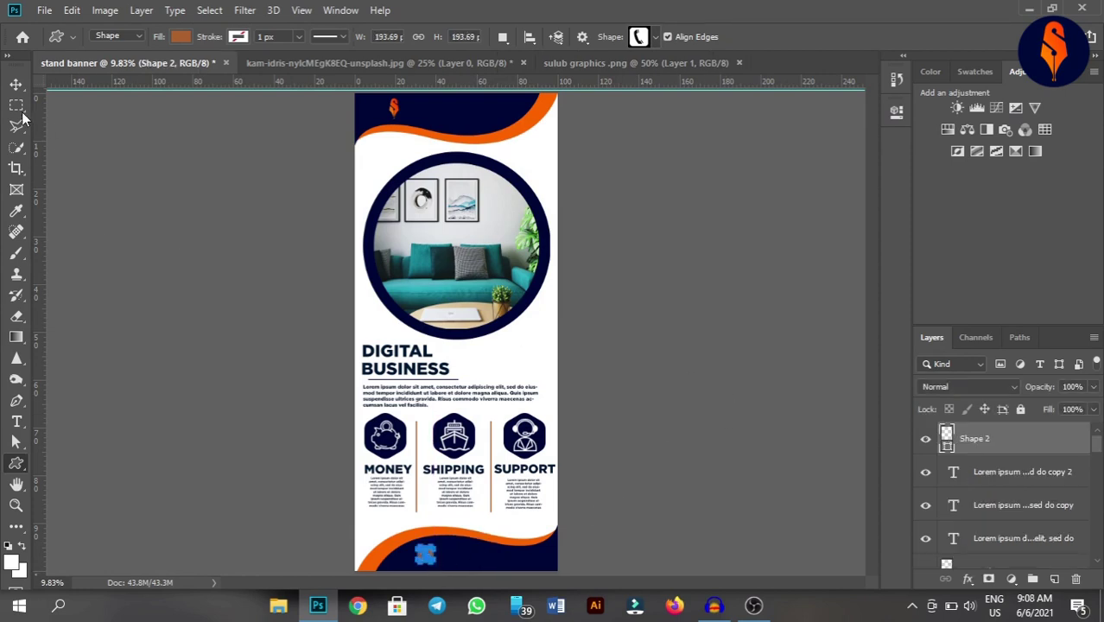
- Fill the Shape 2 phone icon with white and nudge it slightly into place
click(16, 85)
double_click(948, 434)
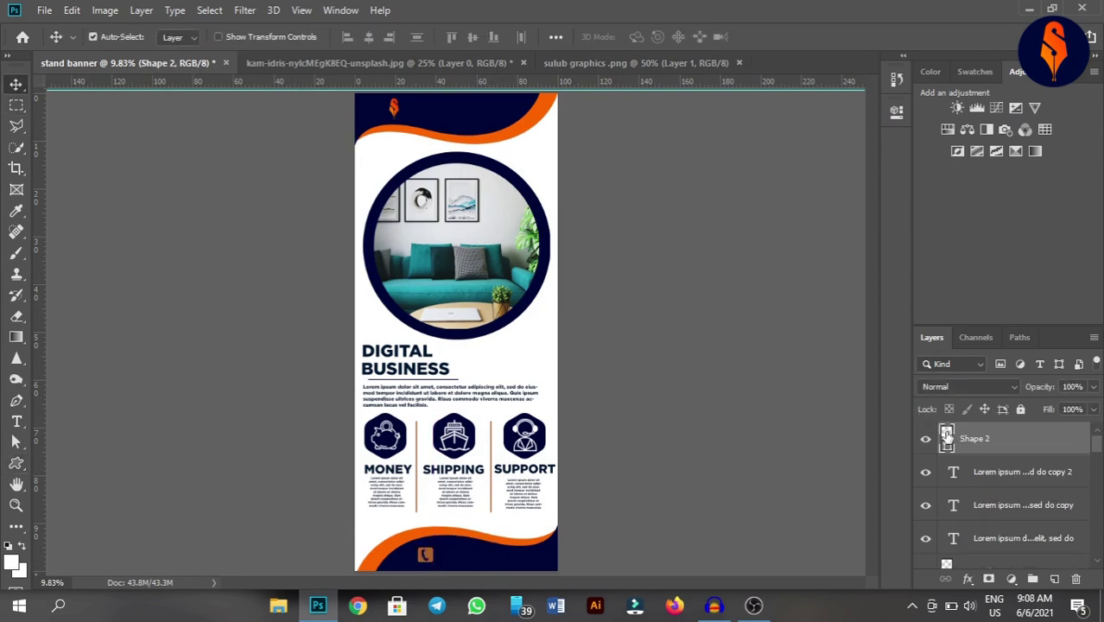
click(432, 410)
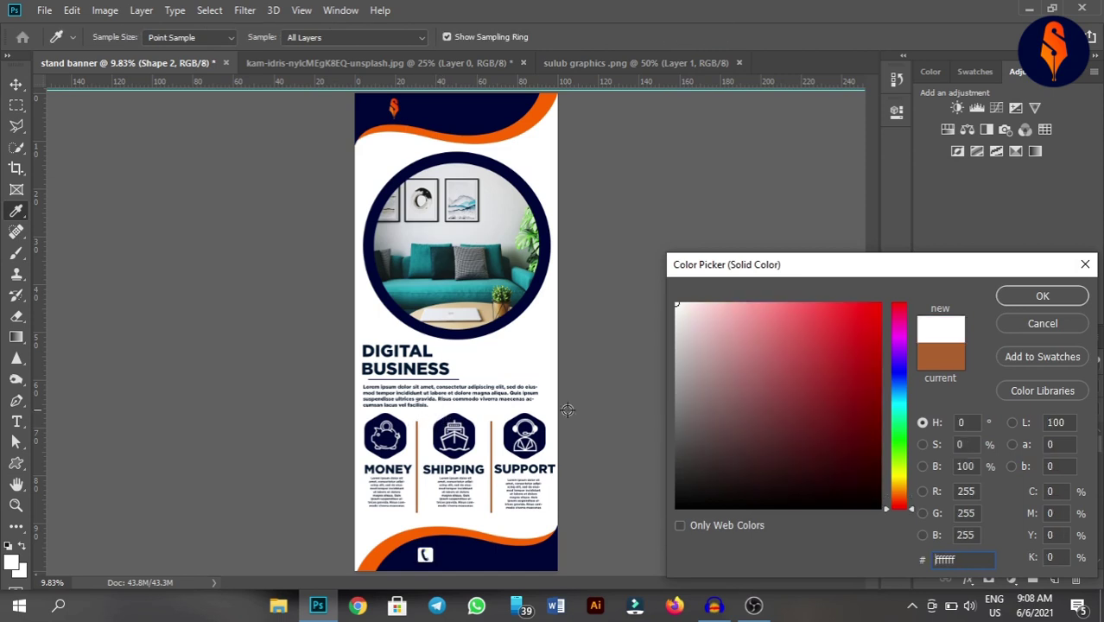
click(1043, 296)
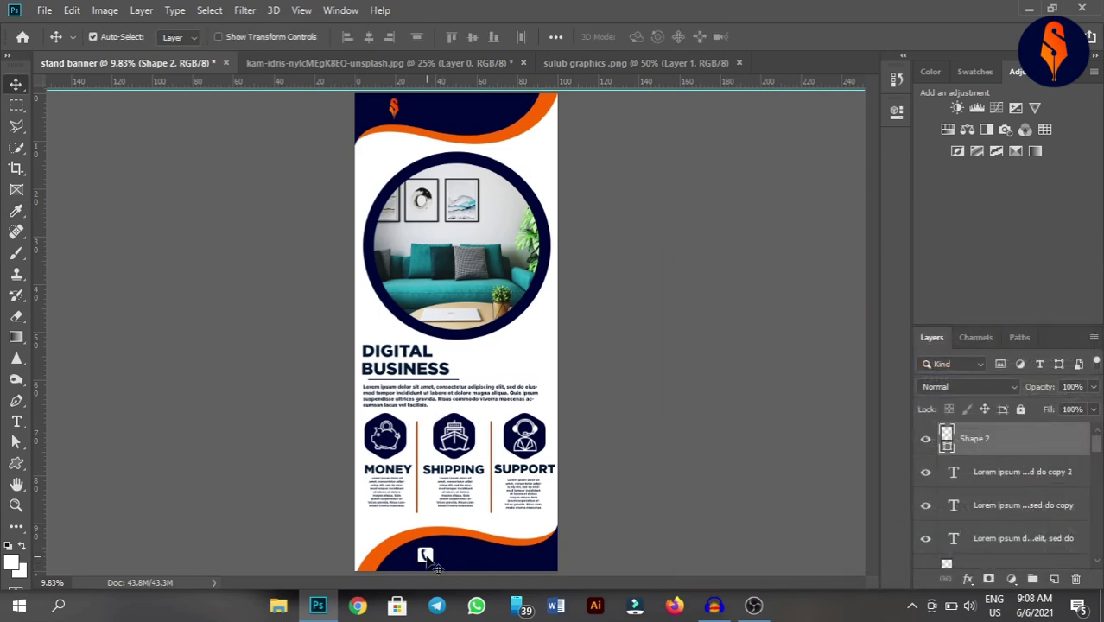
mouse_move(430, 557)
mouse_down()
mouse_move(422, 565)
mouse_move(423, 547)
mouse_up()
- Duplicate the SHIPPING text onto the bottom strip and select its contents for editing
drag(459, 475, 477, 557)
key(t)
click(476, 554)
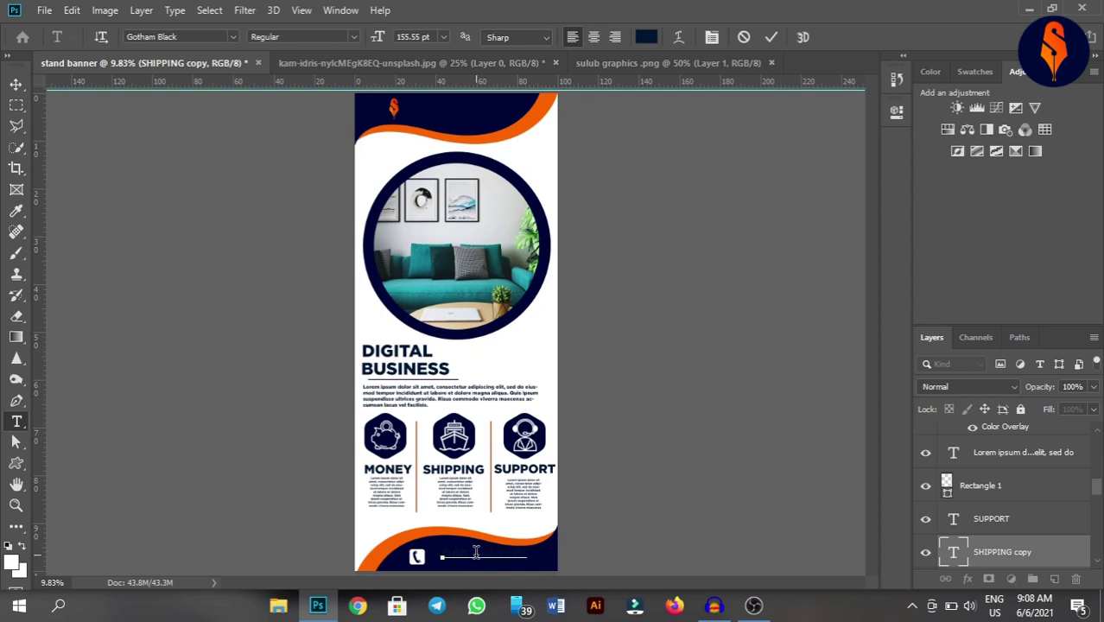
key(ctrl+a)
- Colour the phone number text white (ffffff) and position it beside the phone icon
click(644, 37)
text(ffffff)
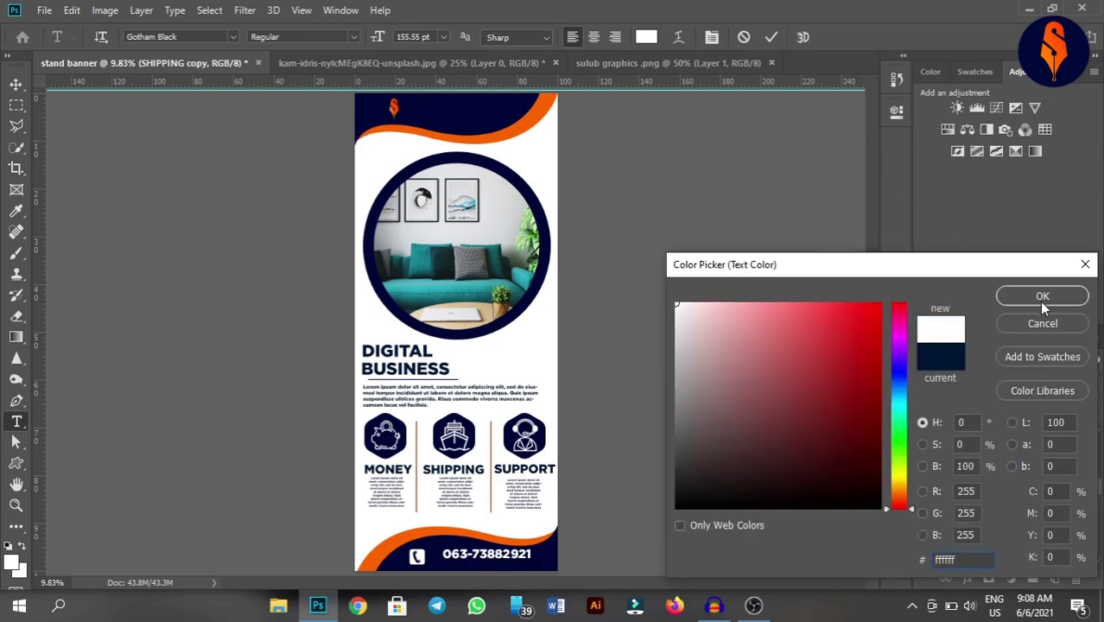
click(1041, 297)
click(767, 36)
key(v)
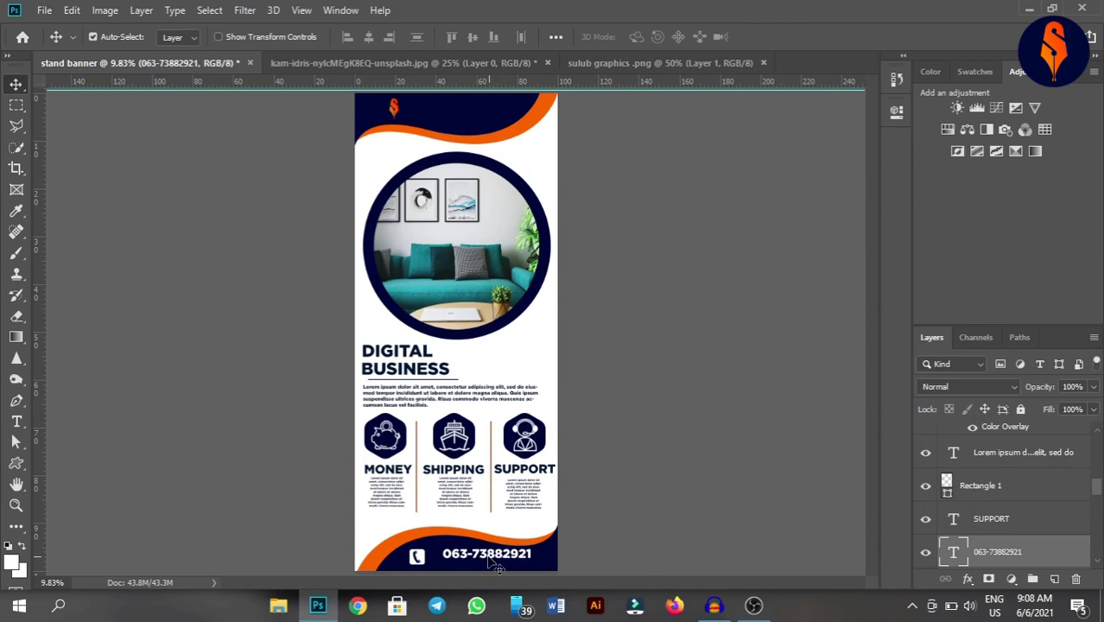
drag(490, 561, 478, 564)
click(679, 498)
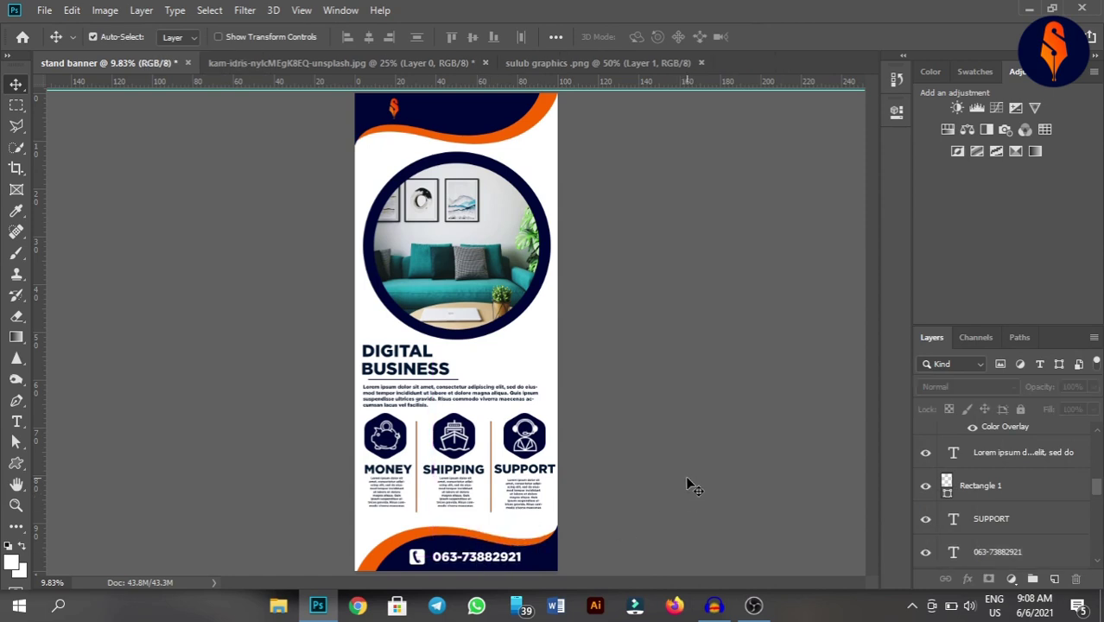